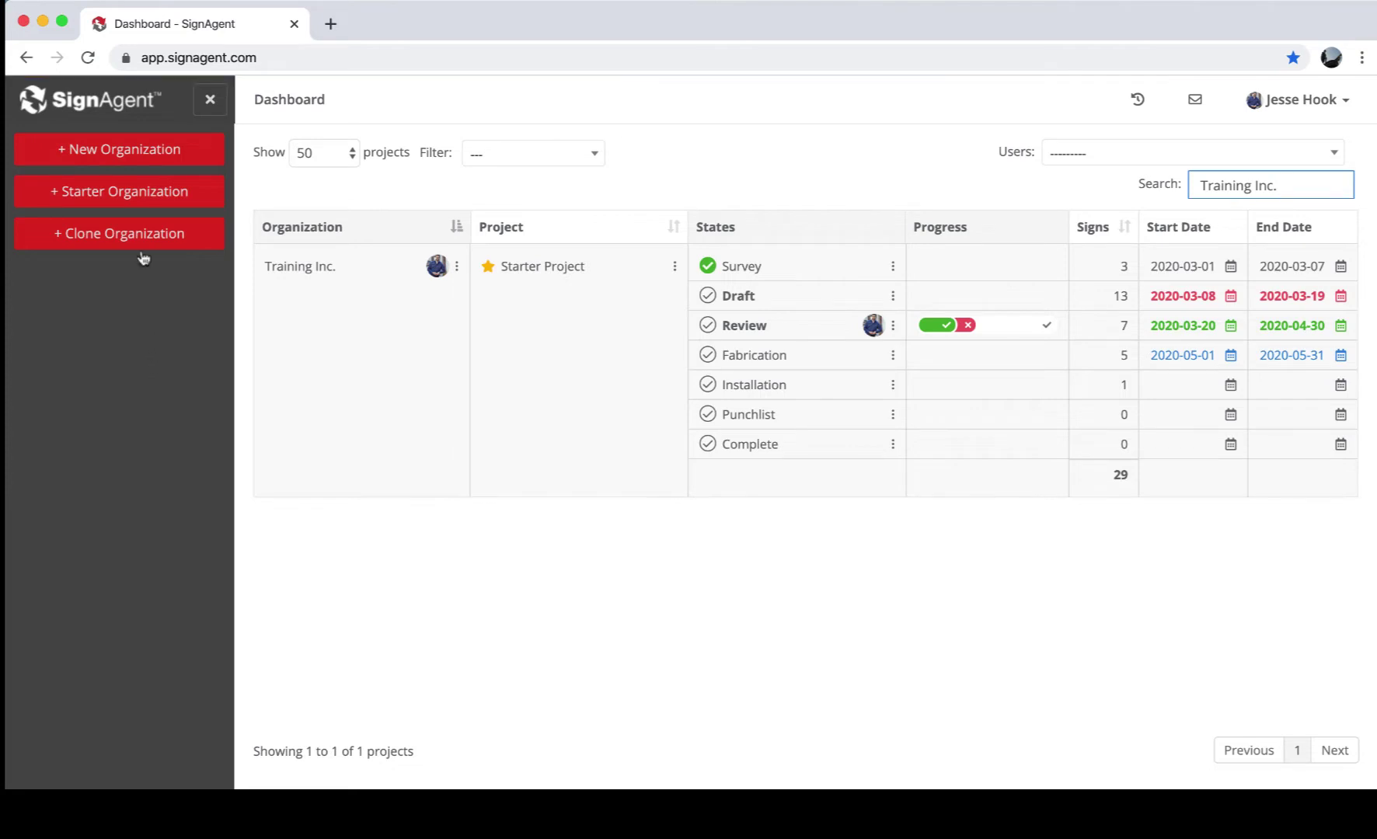
left_click(146, 200)
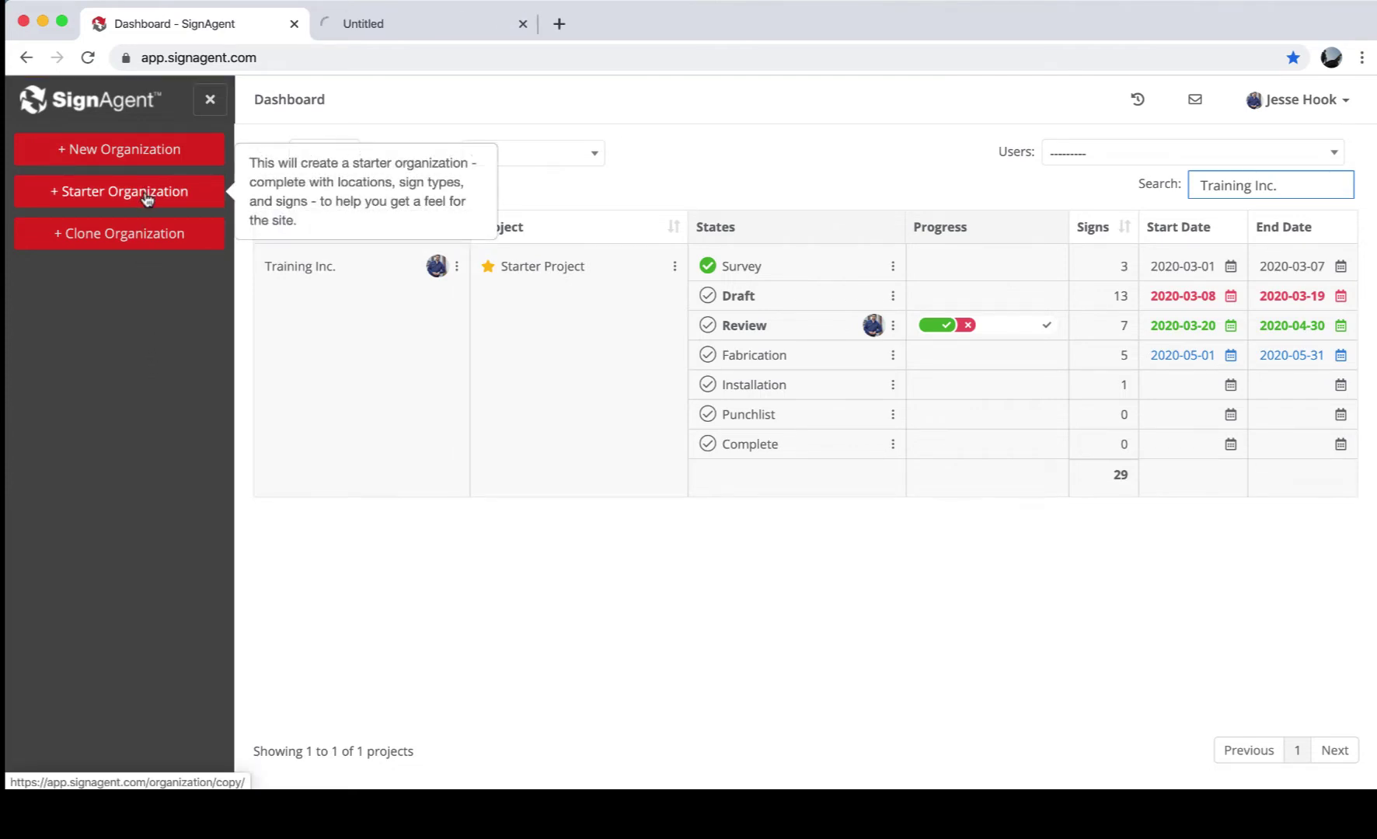
left_click(408, 38)
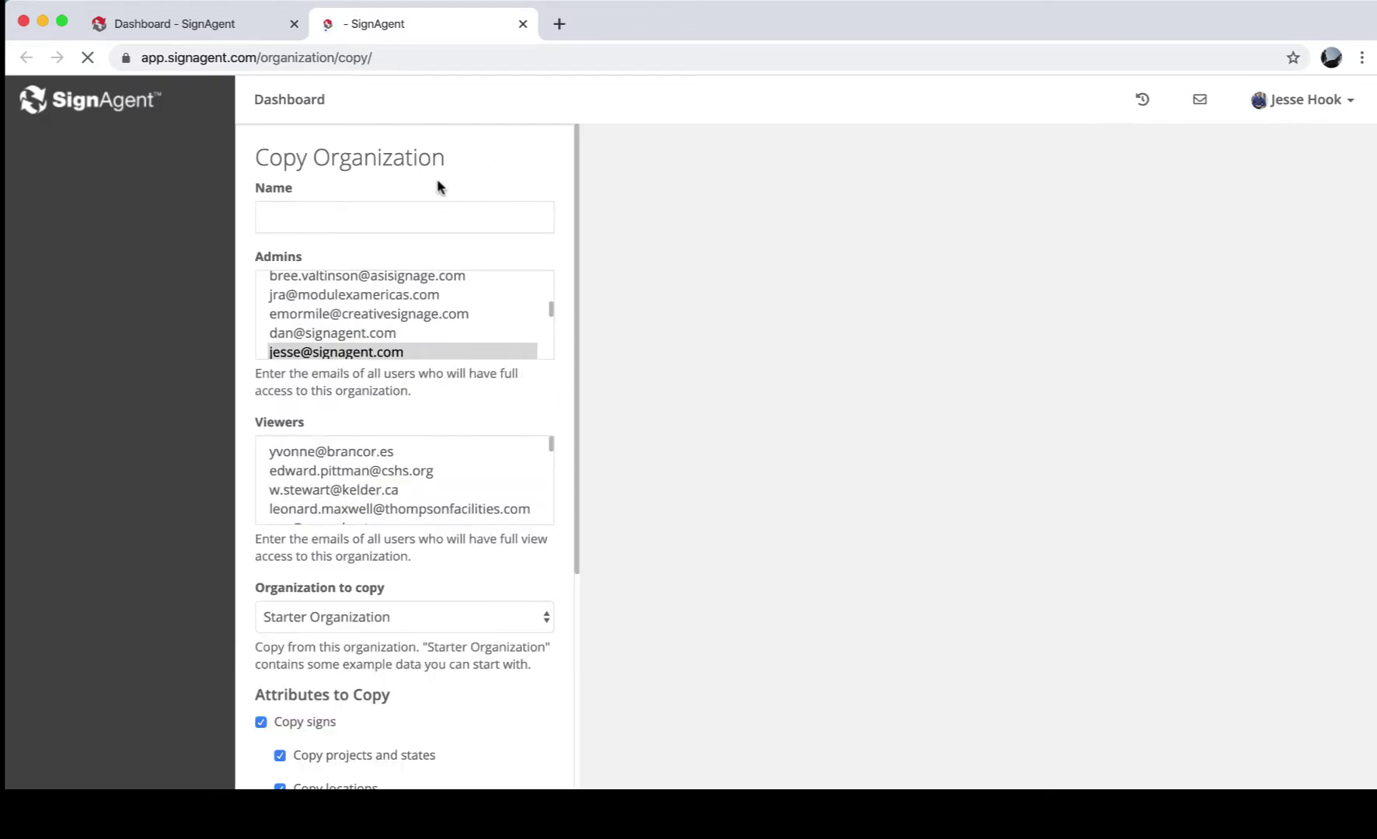
left_click(258, 213)
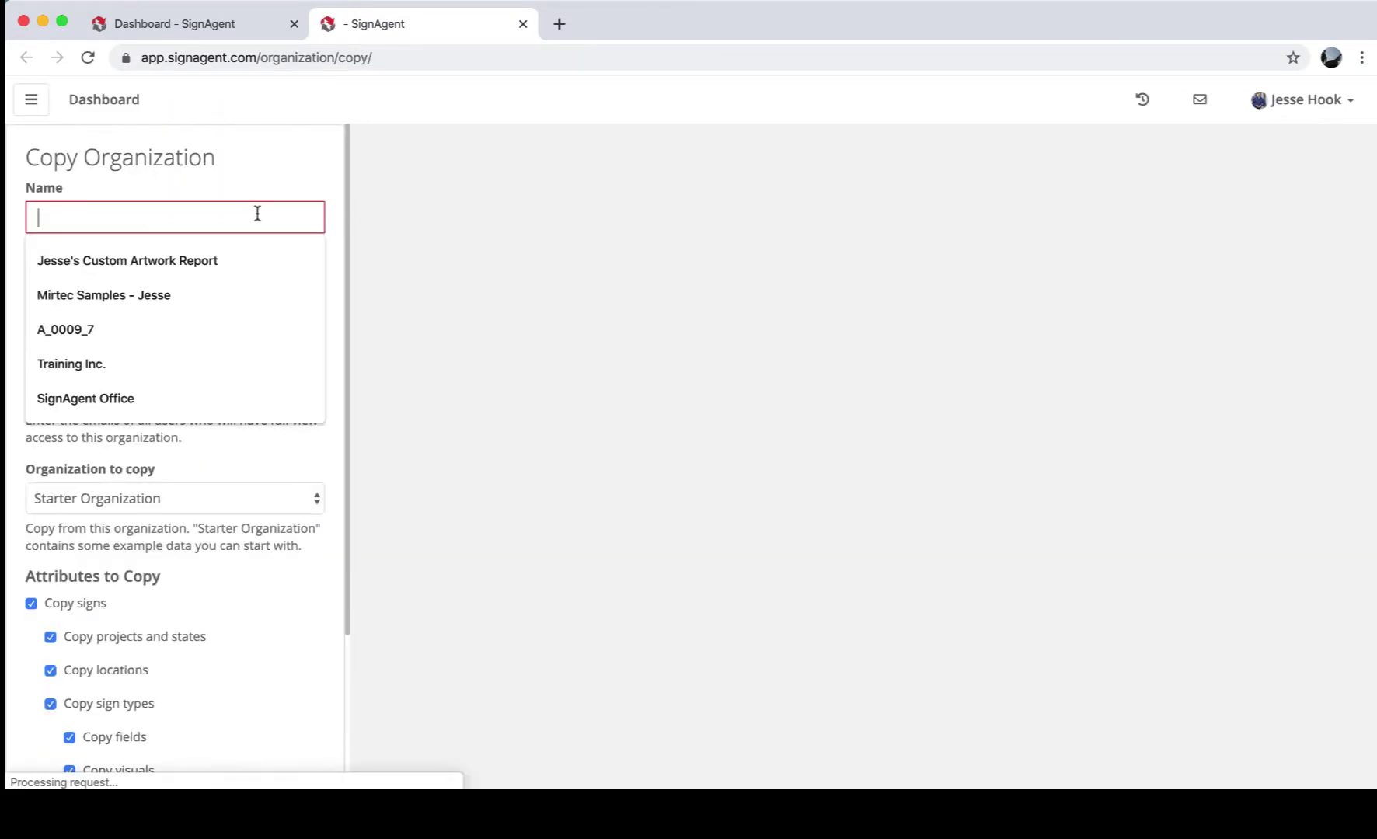
type("Training Inc.")
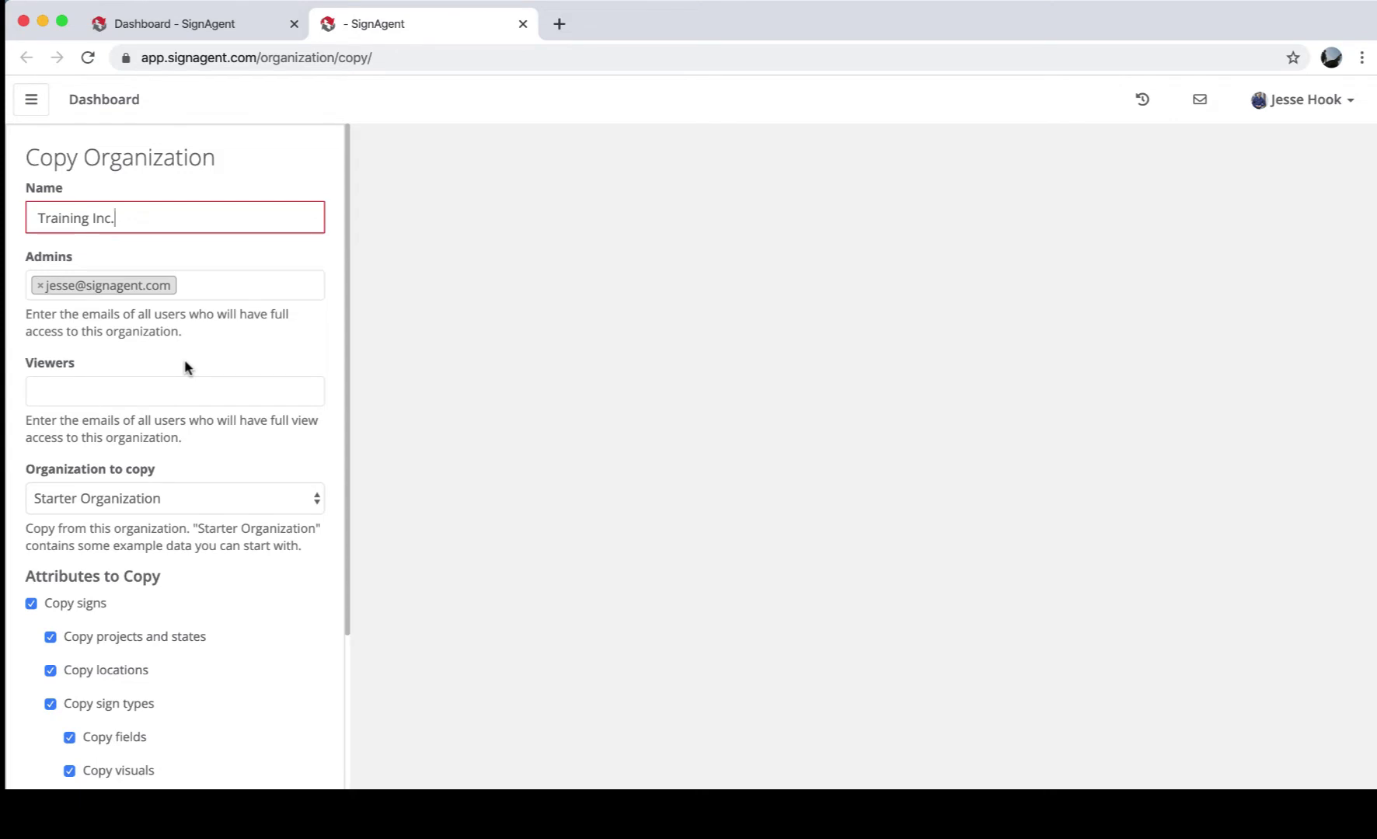
scroll(184, 359, "down", 5)
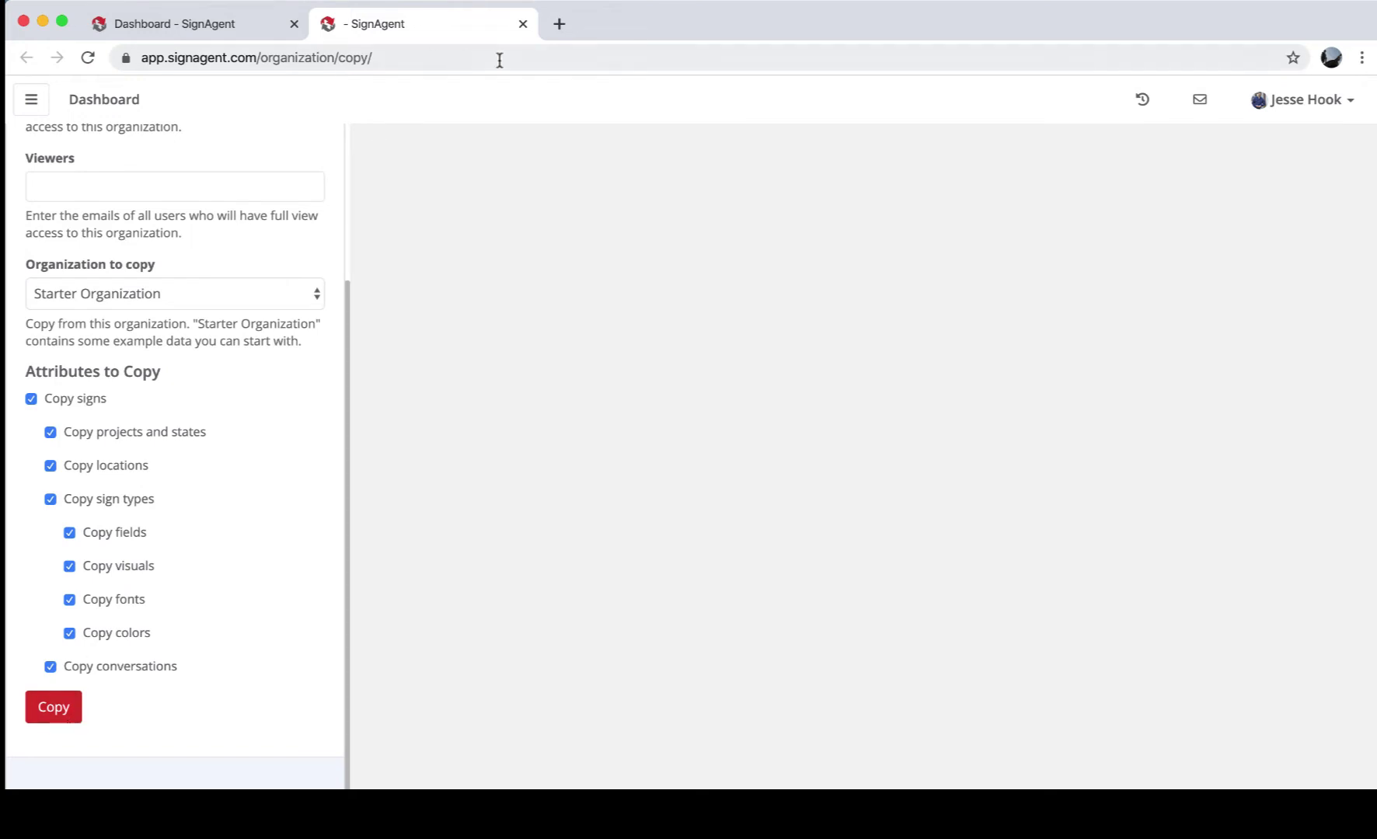
left_click(523, 25)
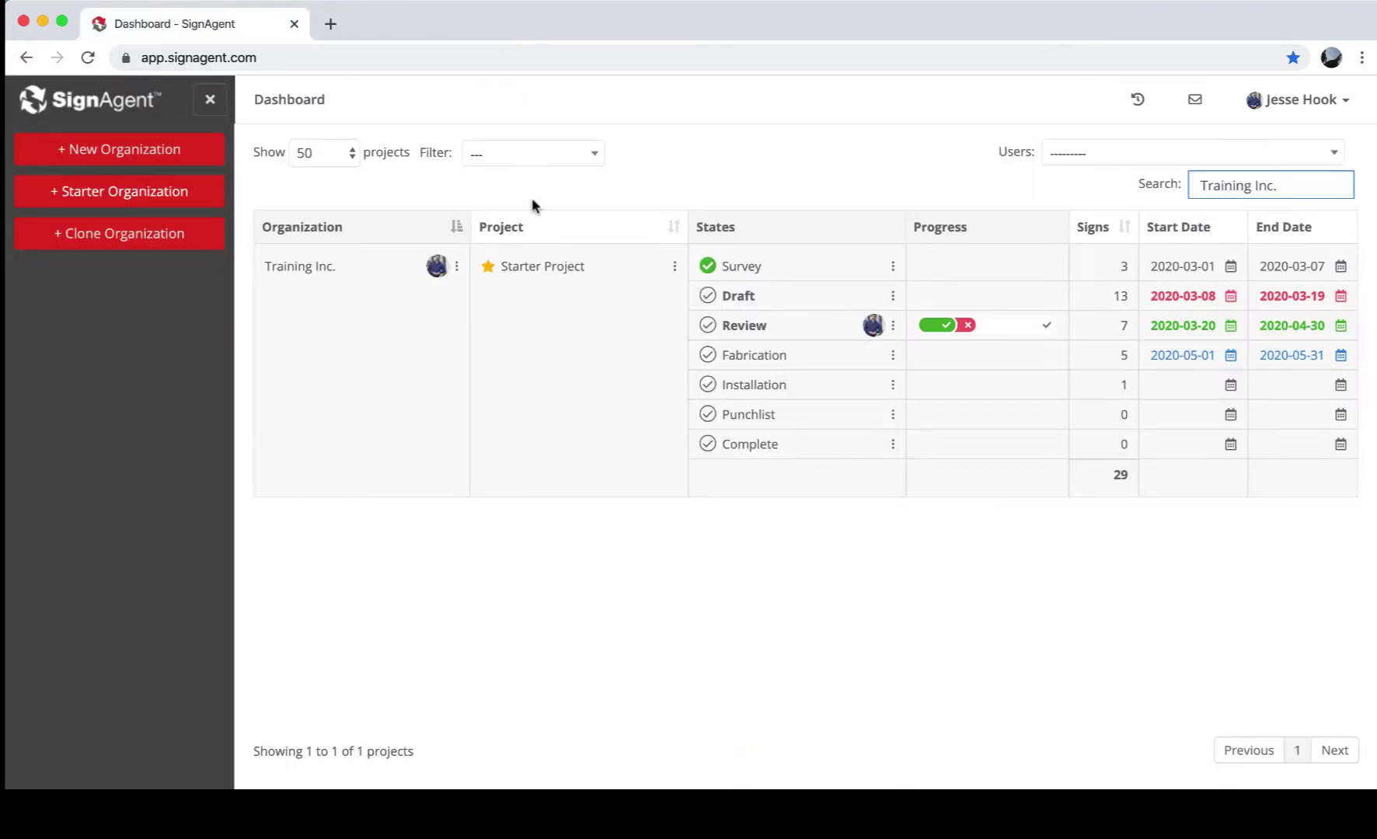
Open the Training Inc. organization, show its projects, locations and sign types, and look through the Level 1 sign list
left_click(313, 273)
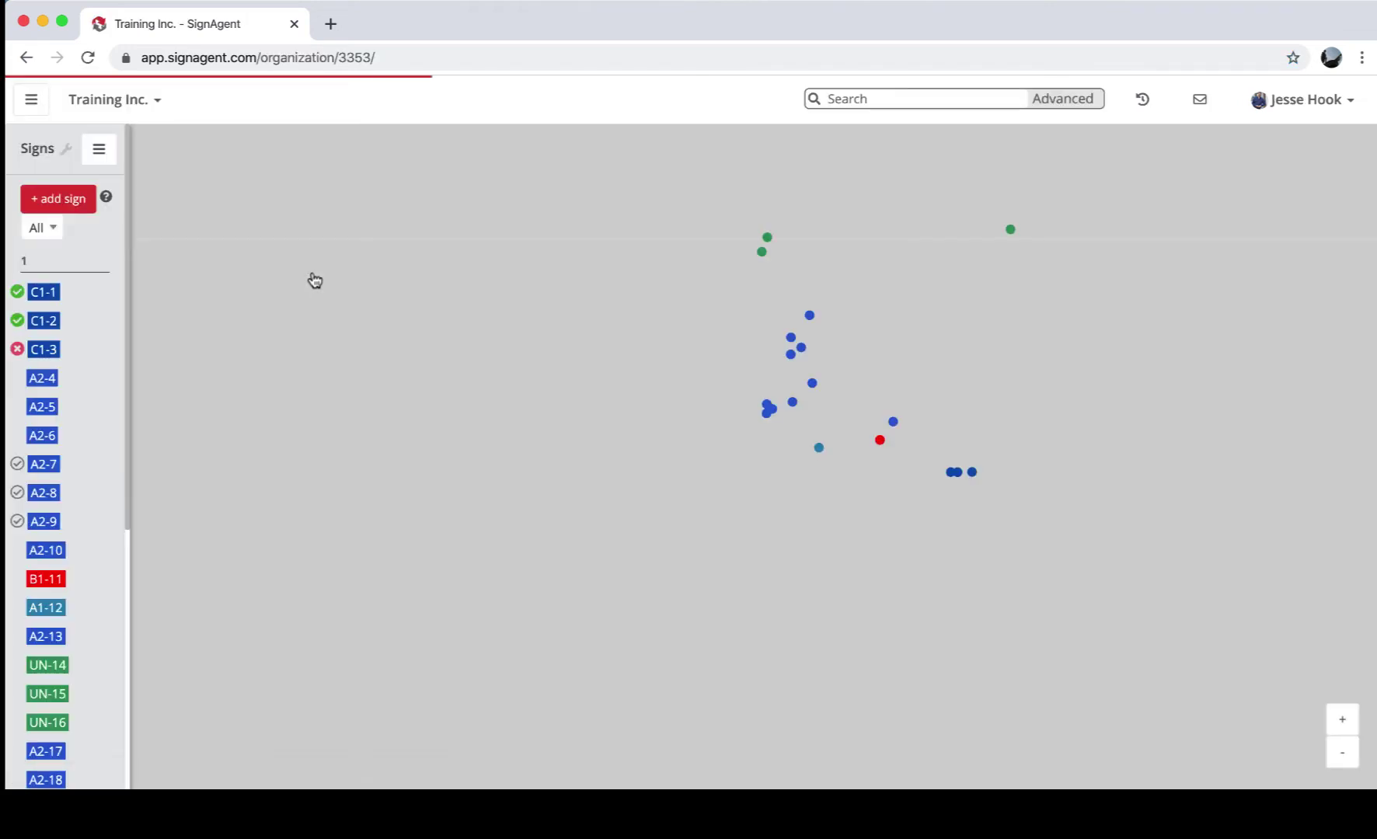
left_click(31, 99)
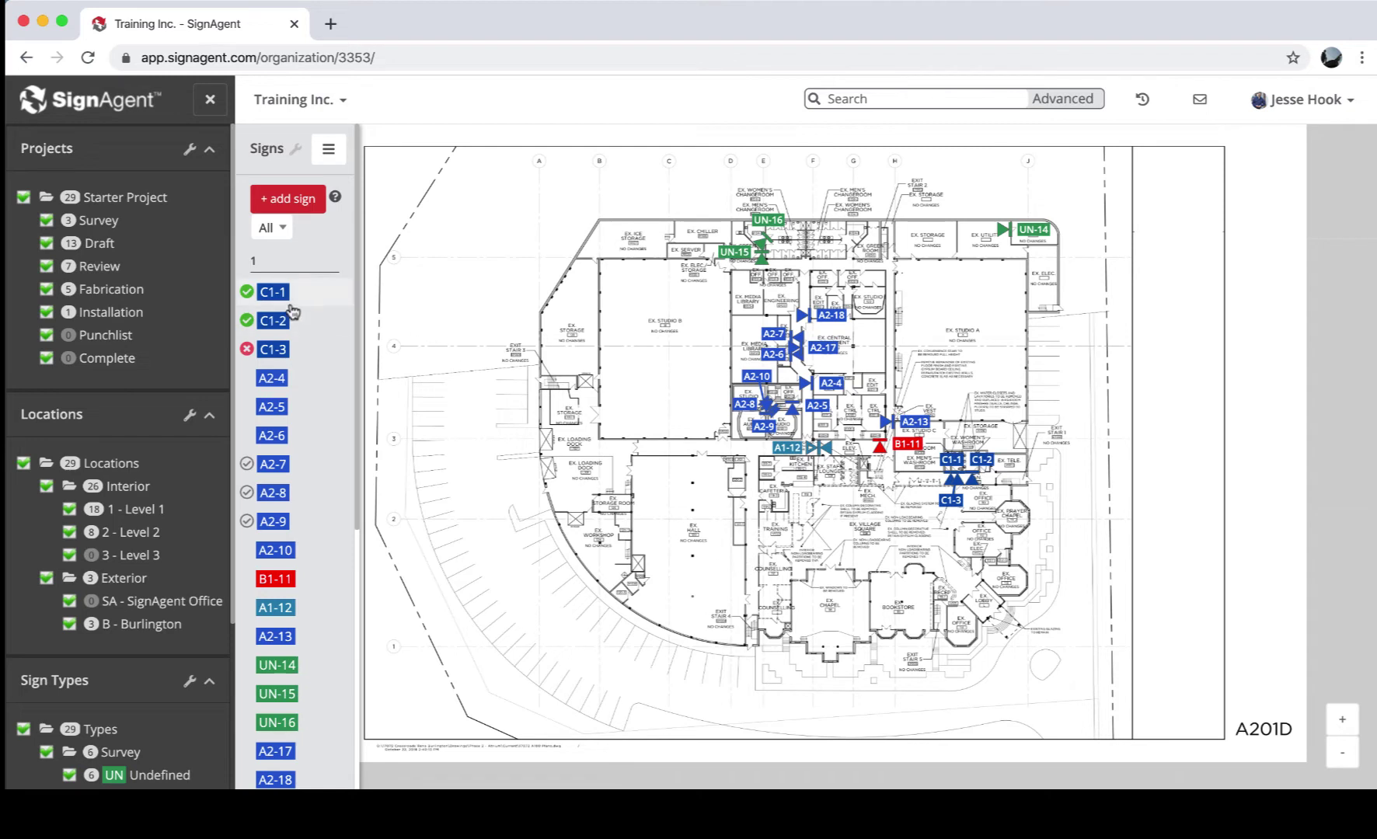
scroll(307, 654, "down", 2)
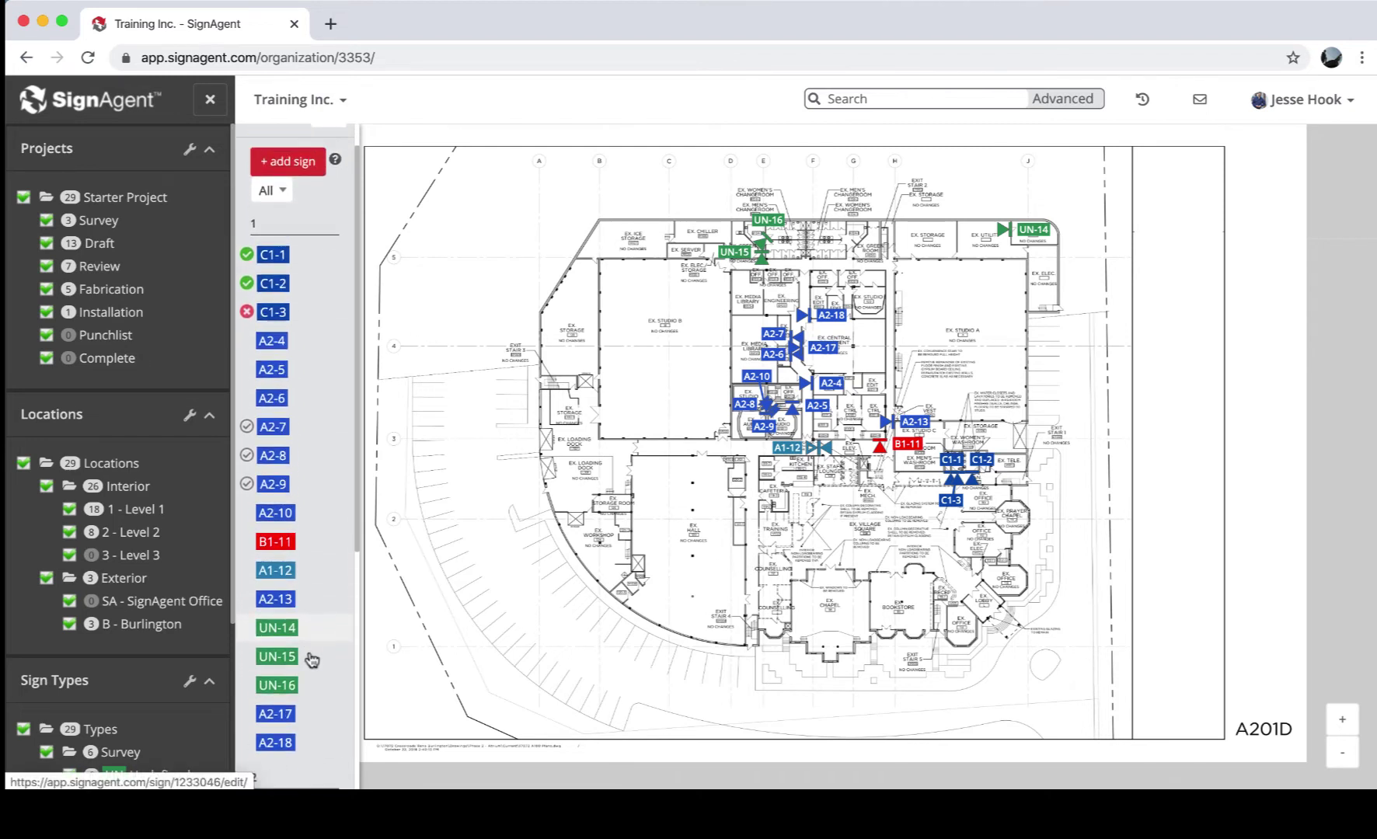
scroll(306, 649, "up", 2)
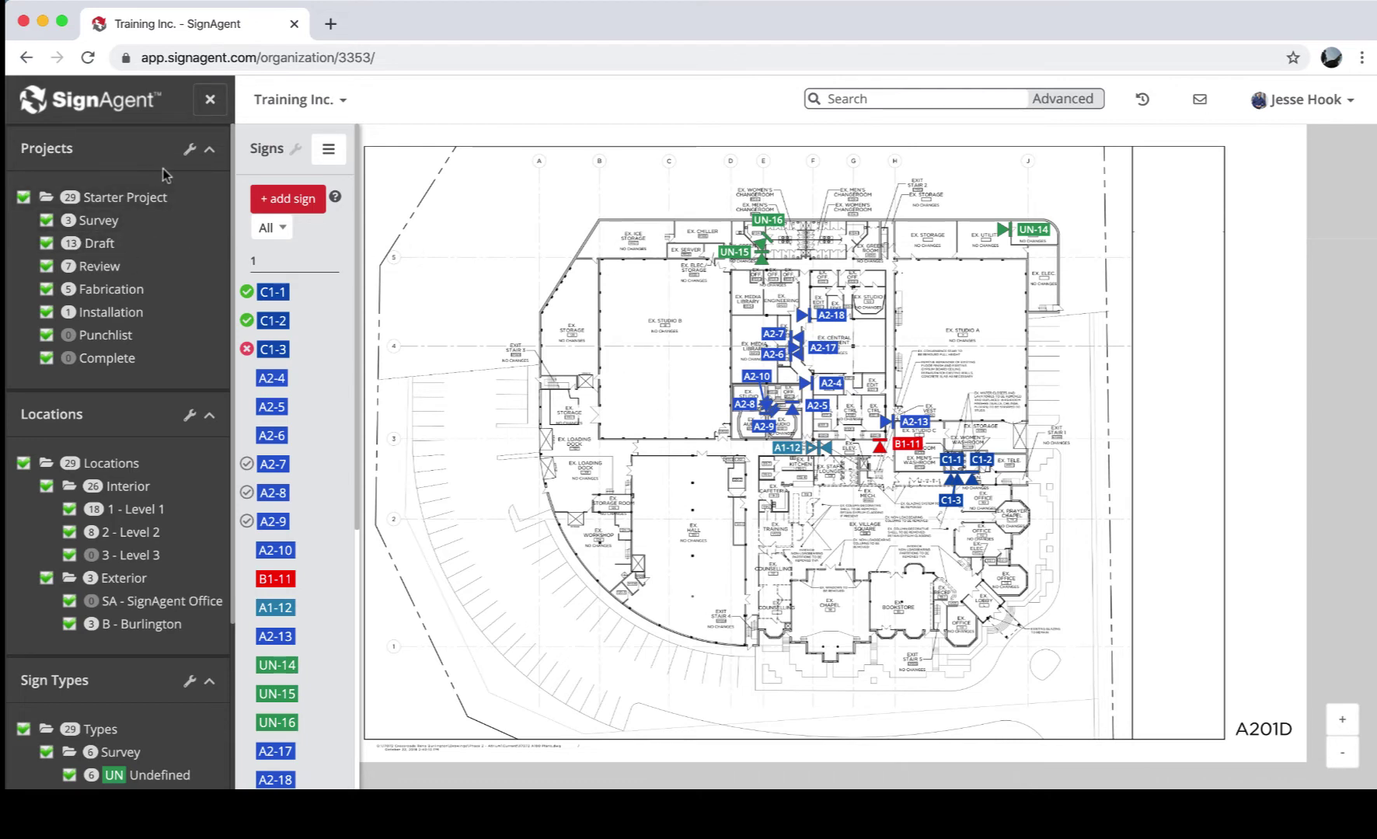
Open the Starter Project for editing and examine its details, mandate and budget settings
right_click(123, 204)
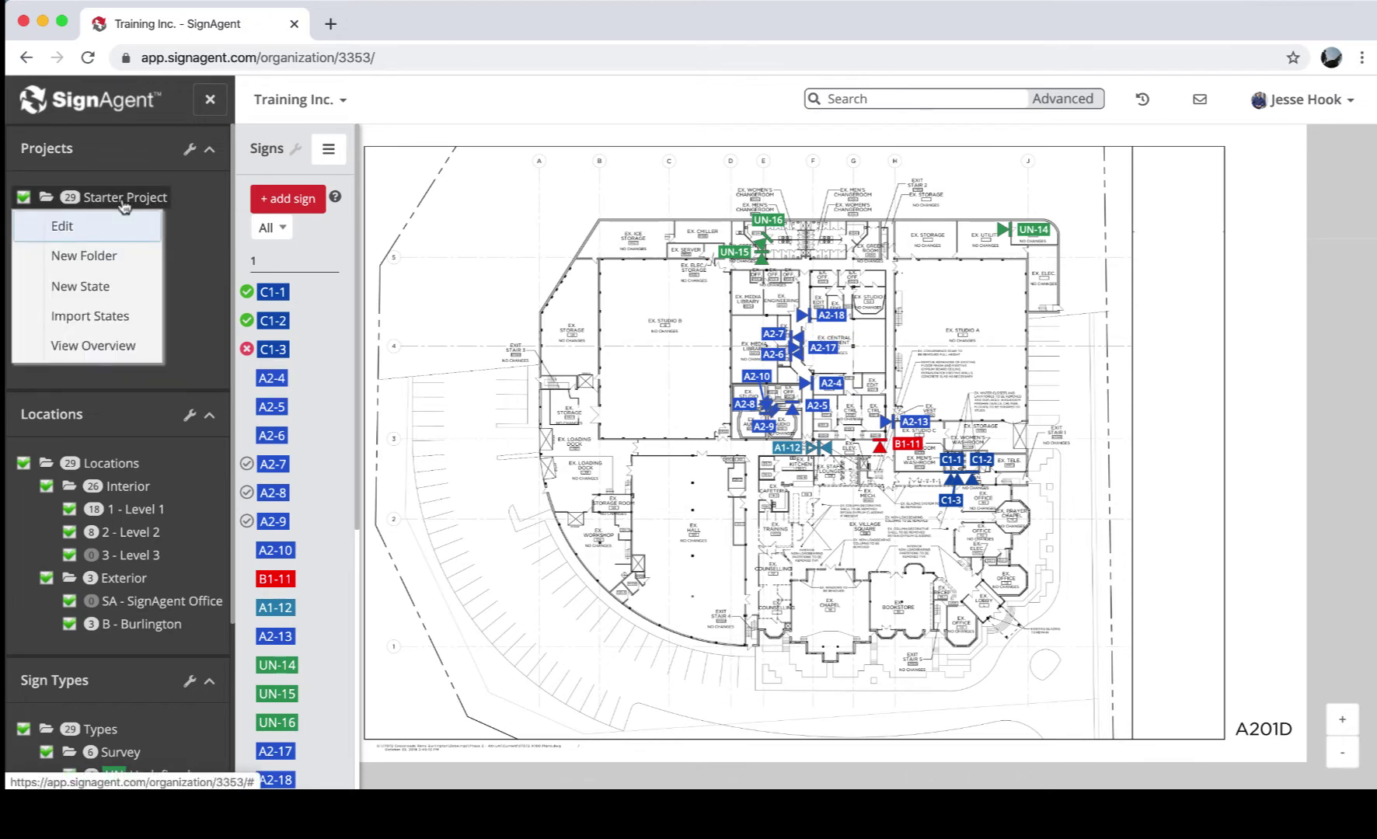
left_click(90, 230)
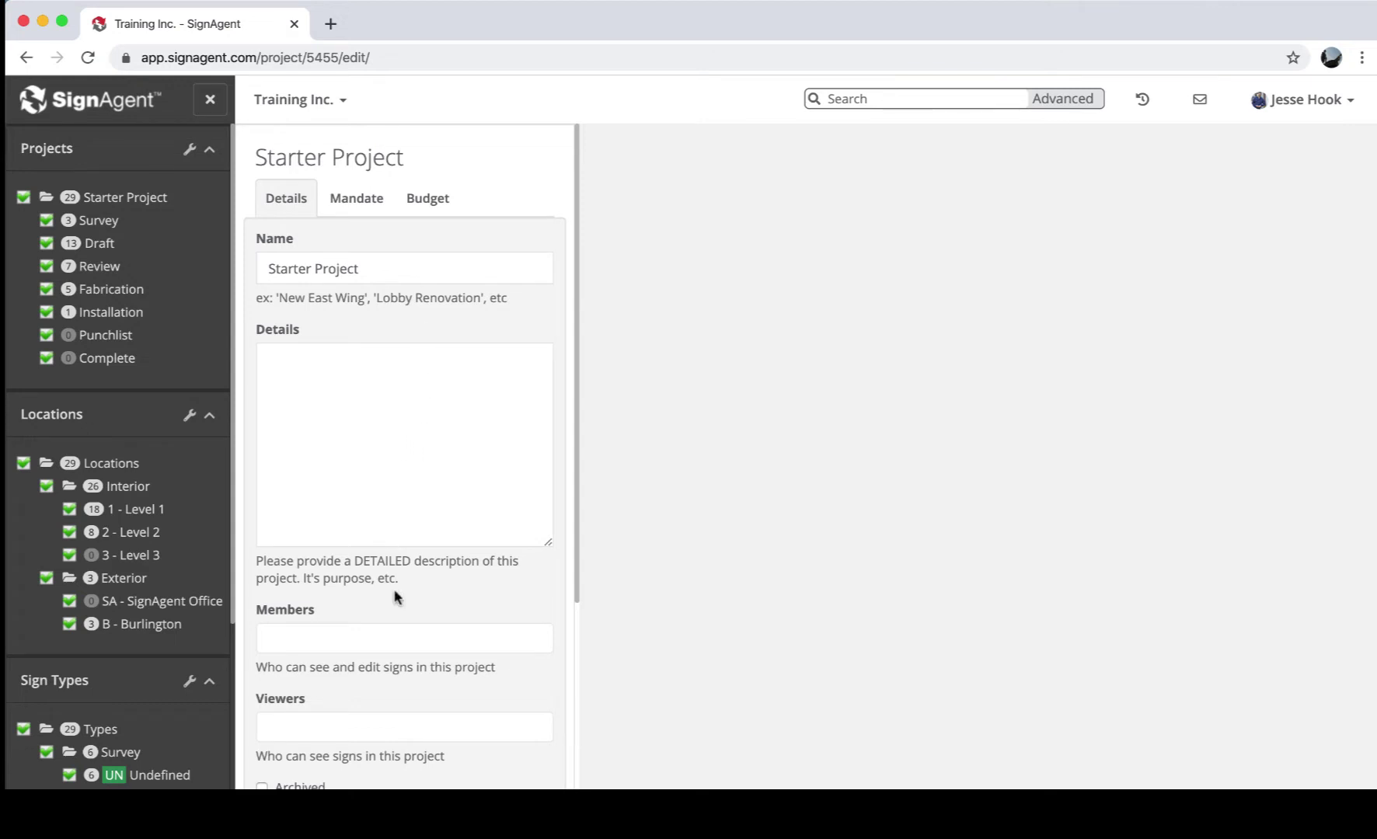
scroll(395, 599, "down", 1)
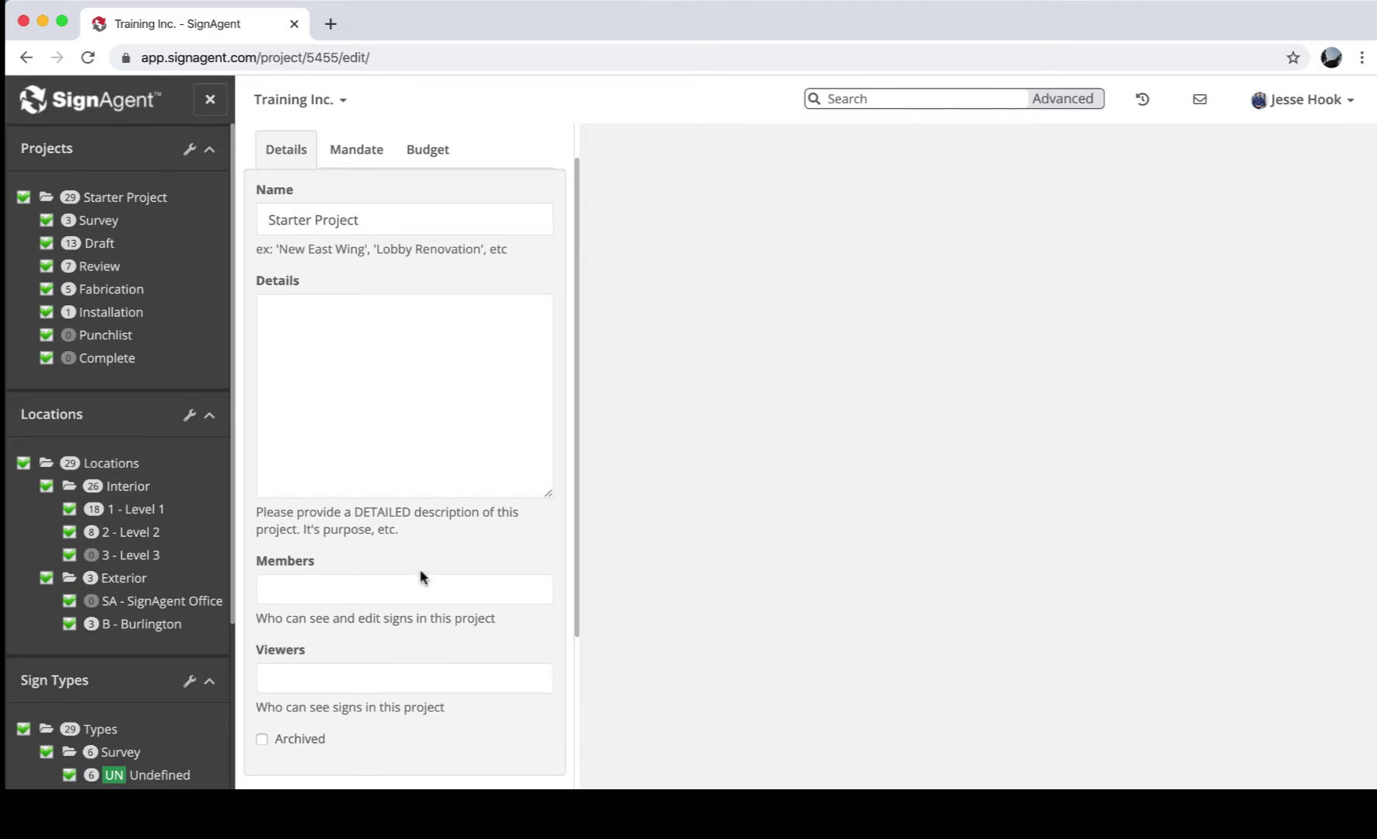
left_click(356, 151)
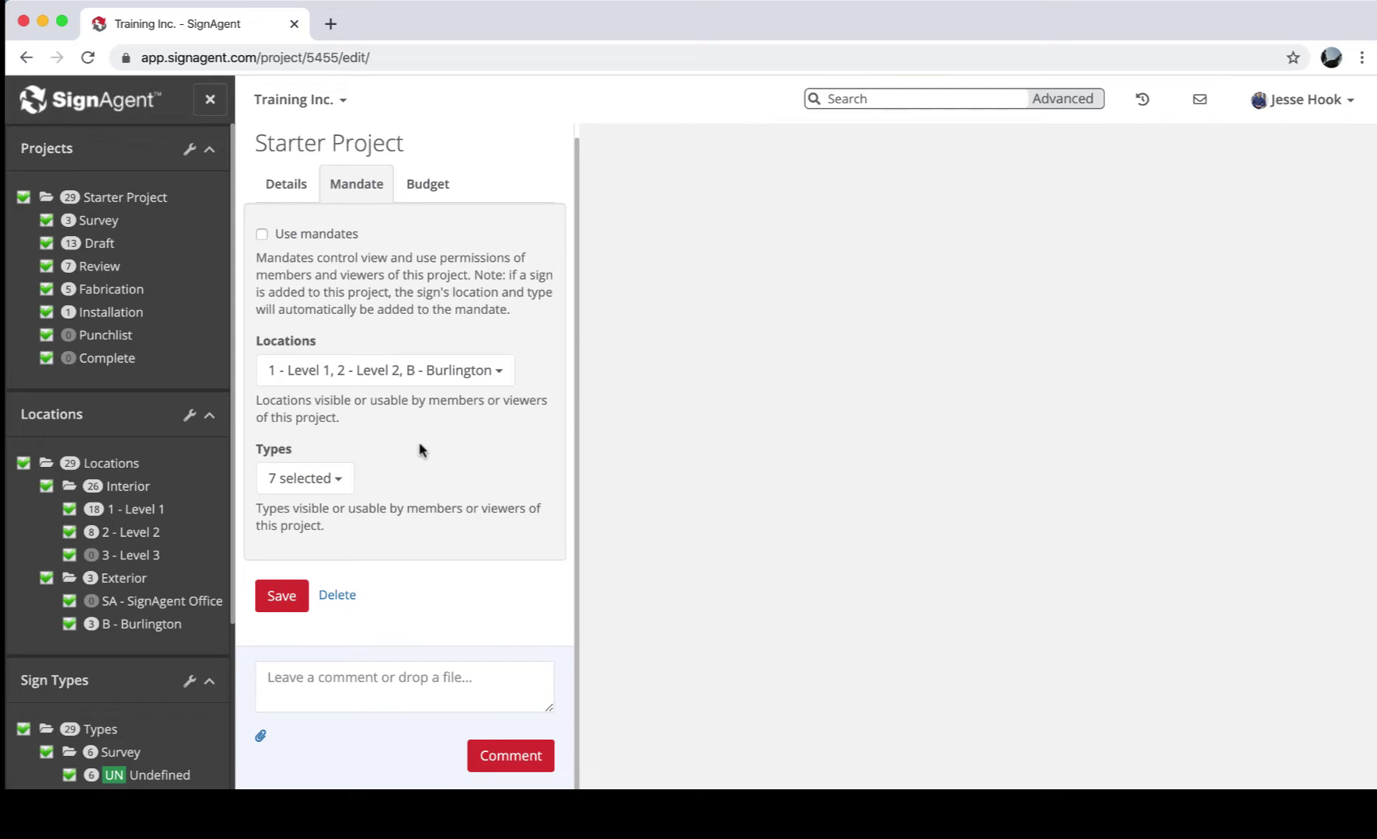
left_click(426, 194)
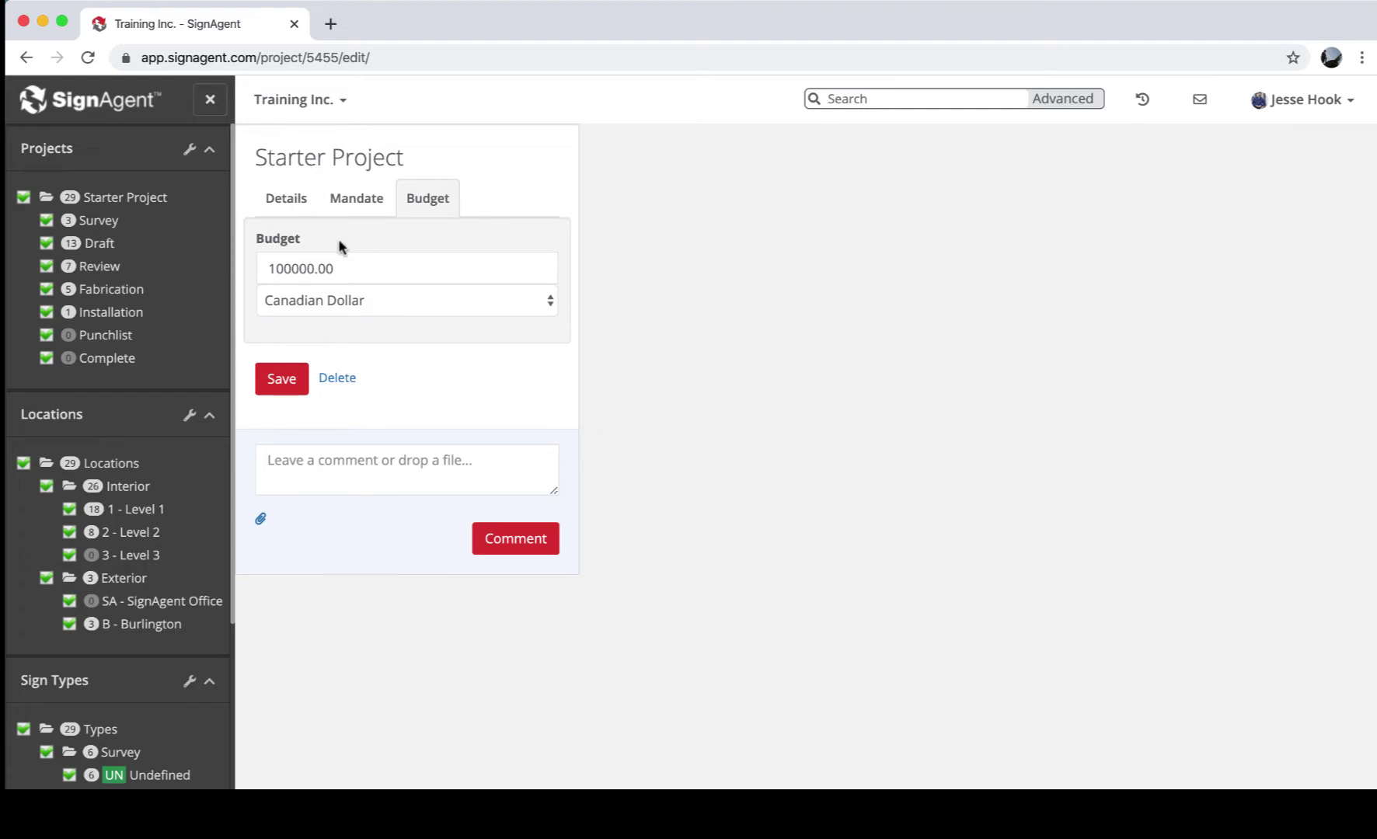
left_click(284, 199)
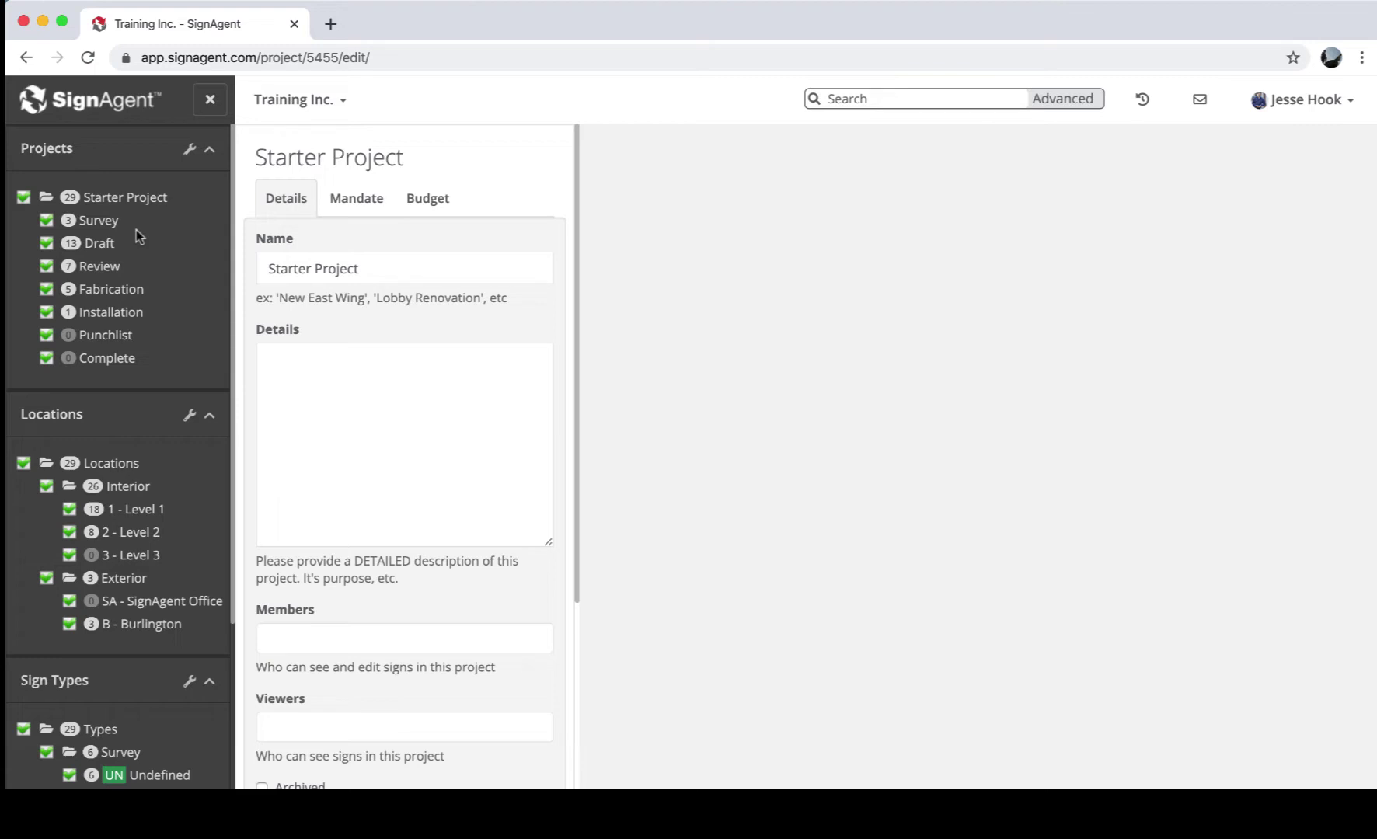
Open the Review state of the Starter Project for editing, examine its details and permissions, and save it
right_click(94, 268)
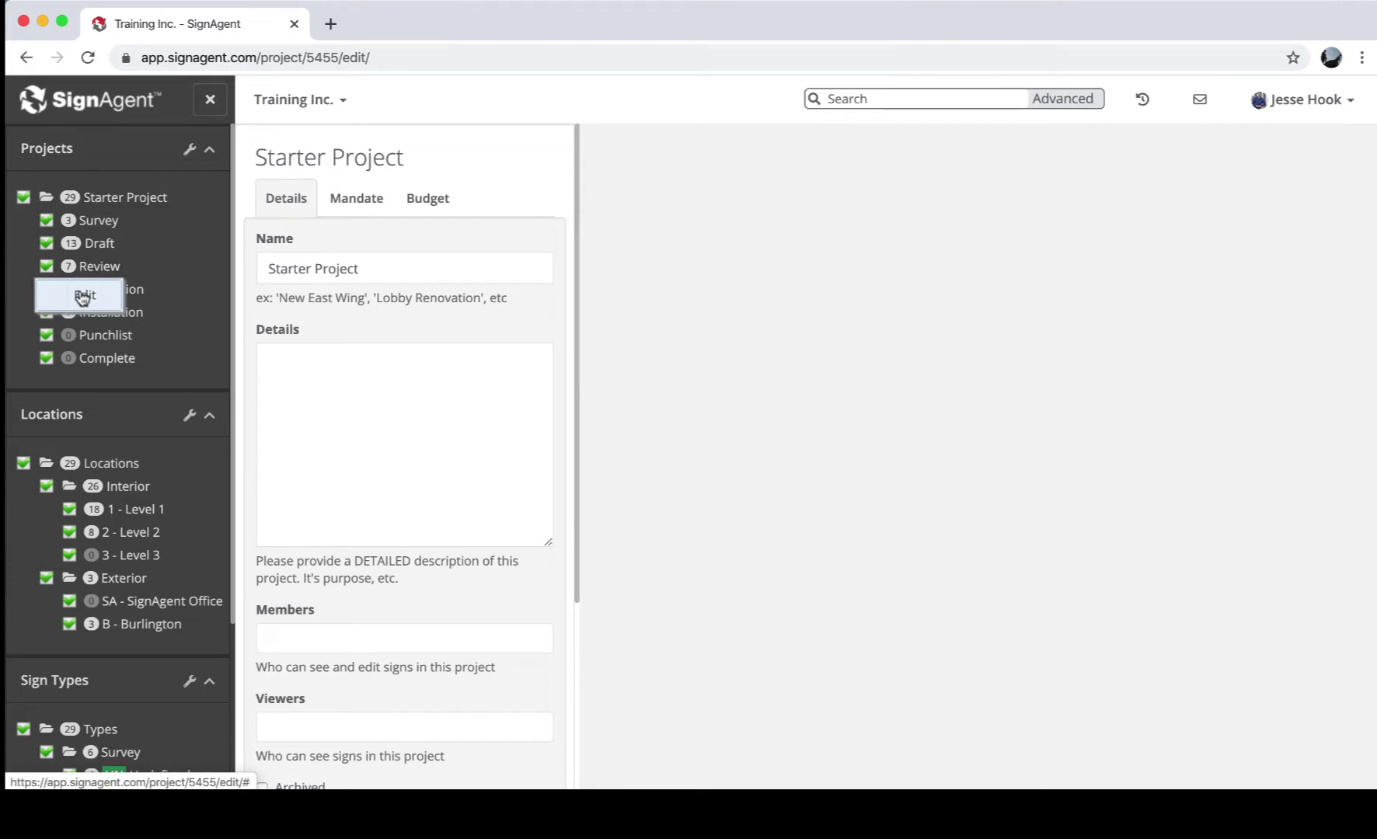
left_click(87, 294)
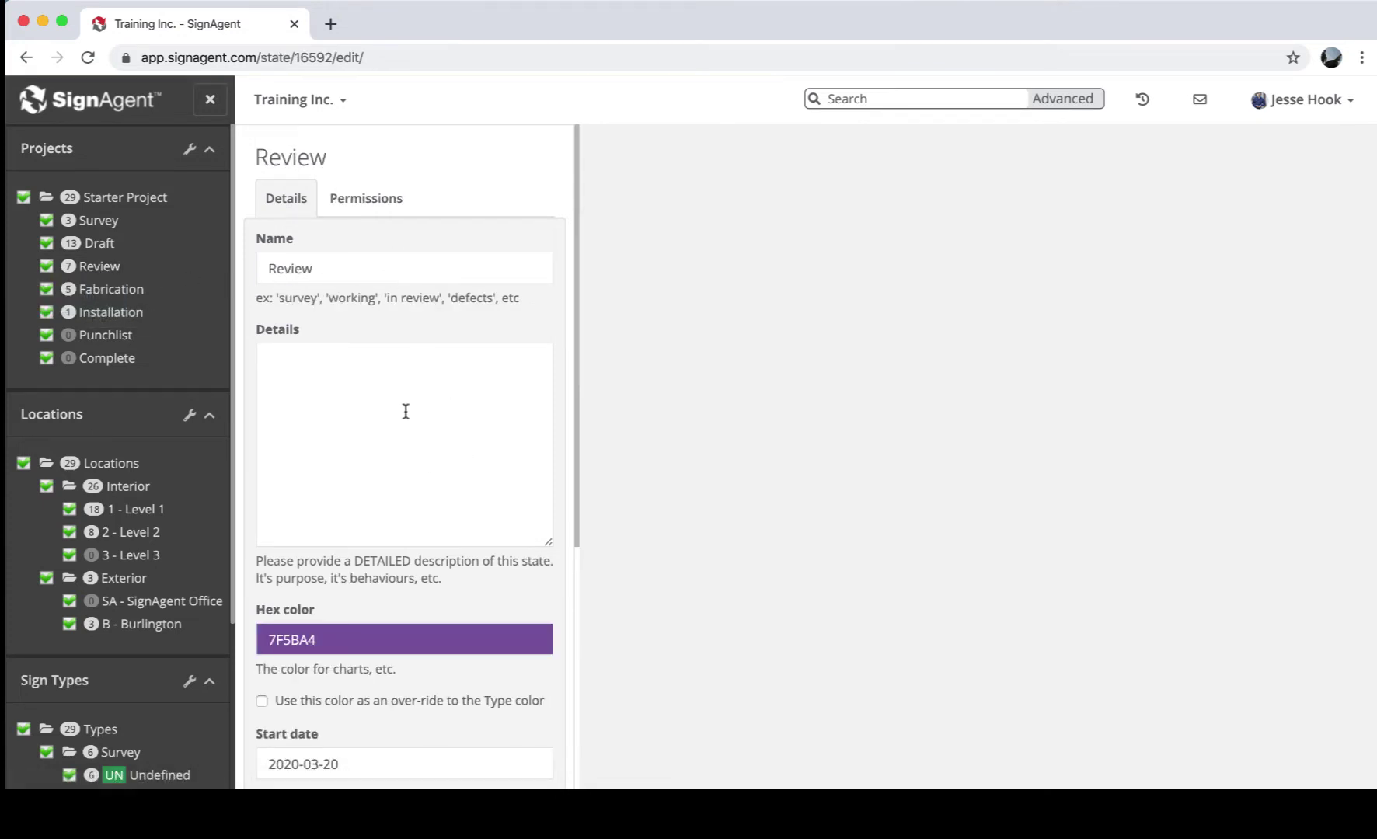
scroll(406, 411, "down", 3)
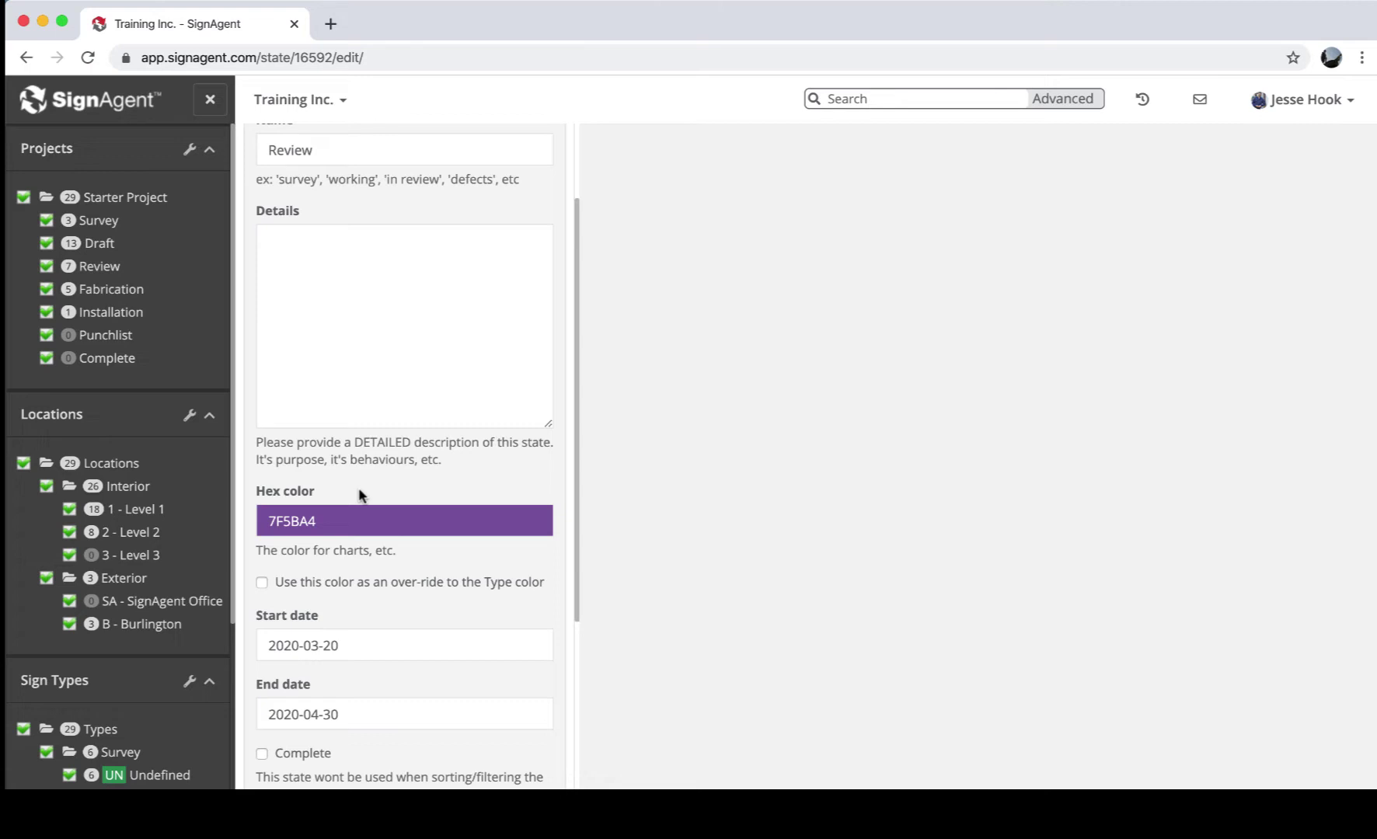
left_click(129, 200)
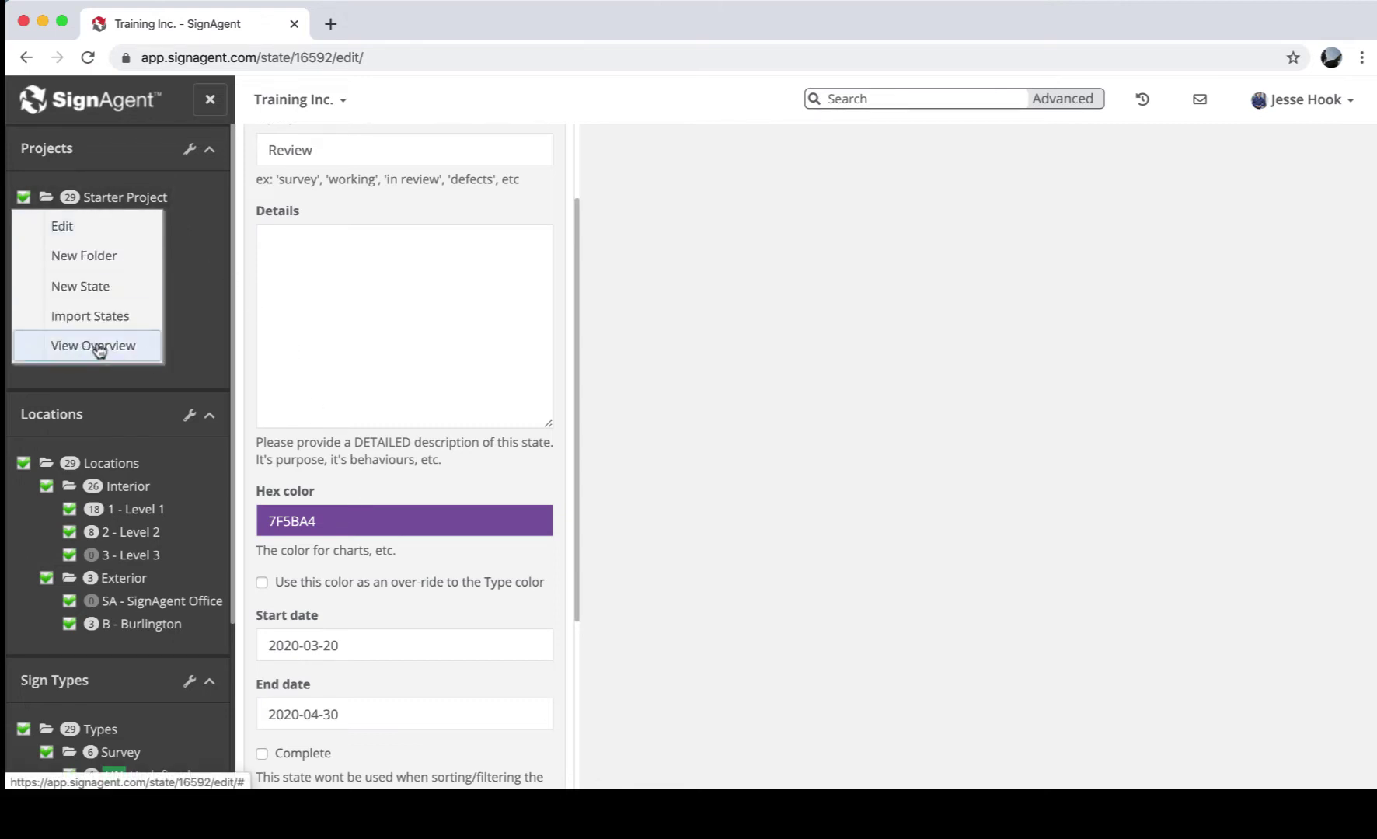
left_click(467, 484)
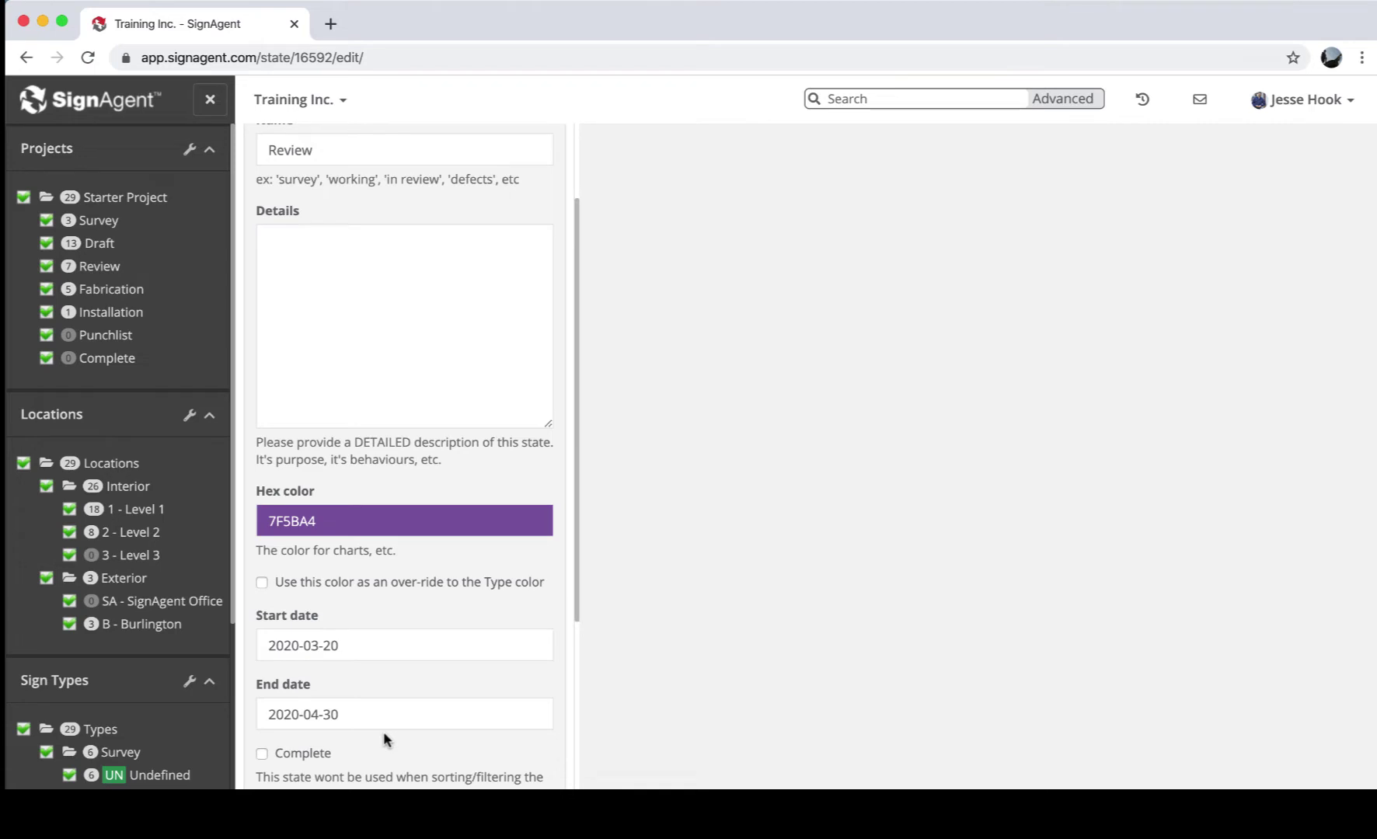
scroll(383, 731, "up", 3)
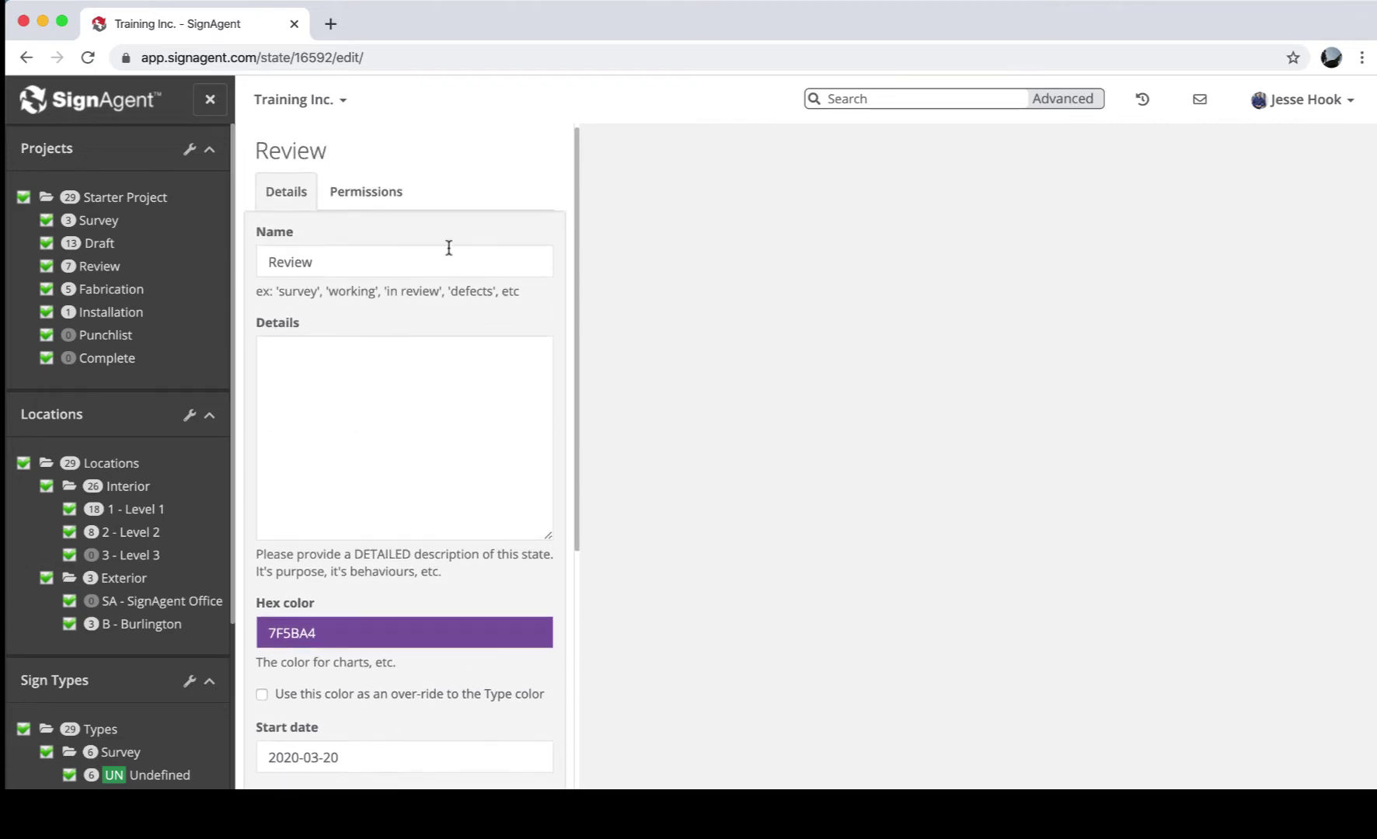
left_click(380, 194)
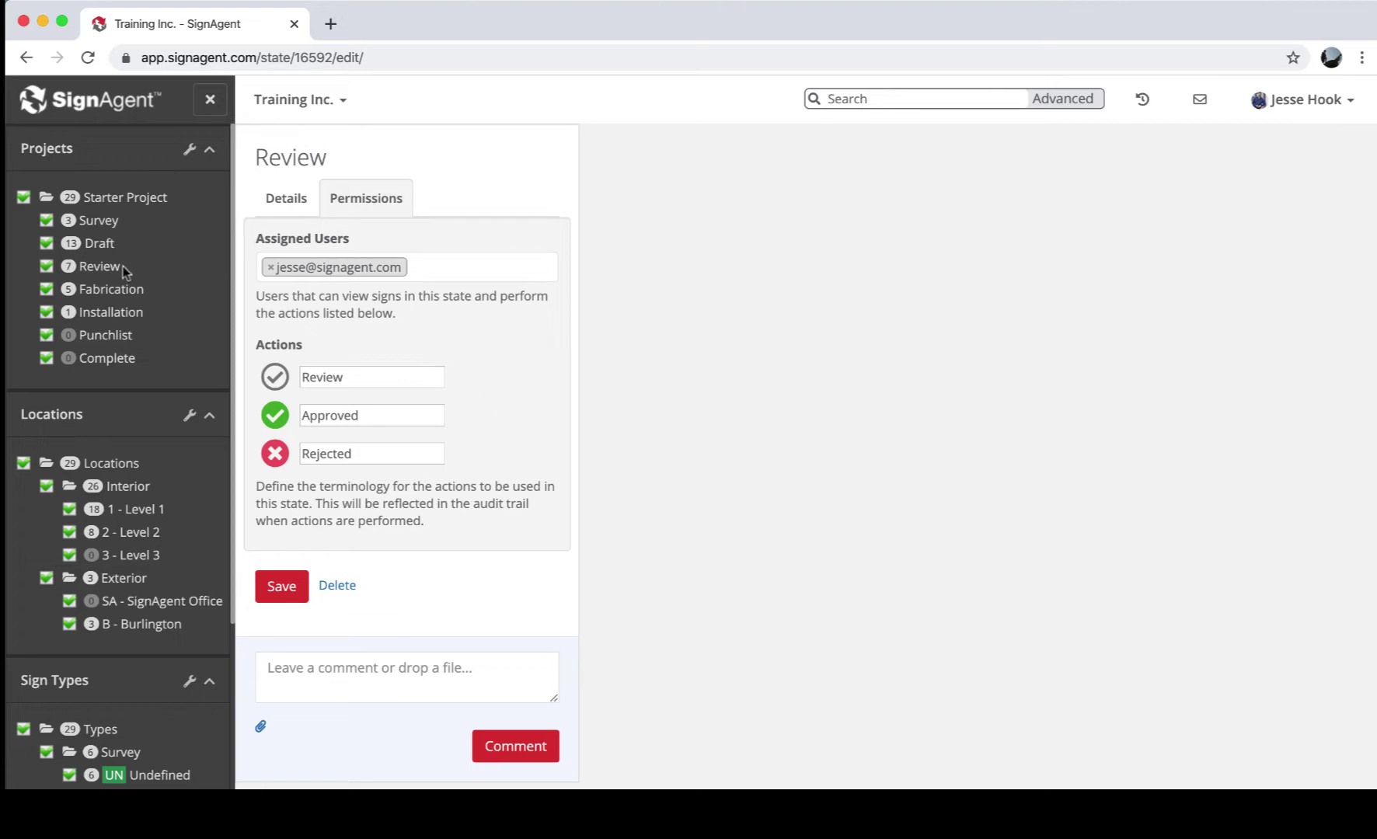
left_click(281, 588)
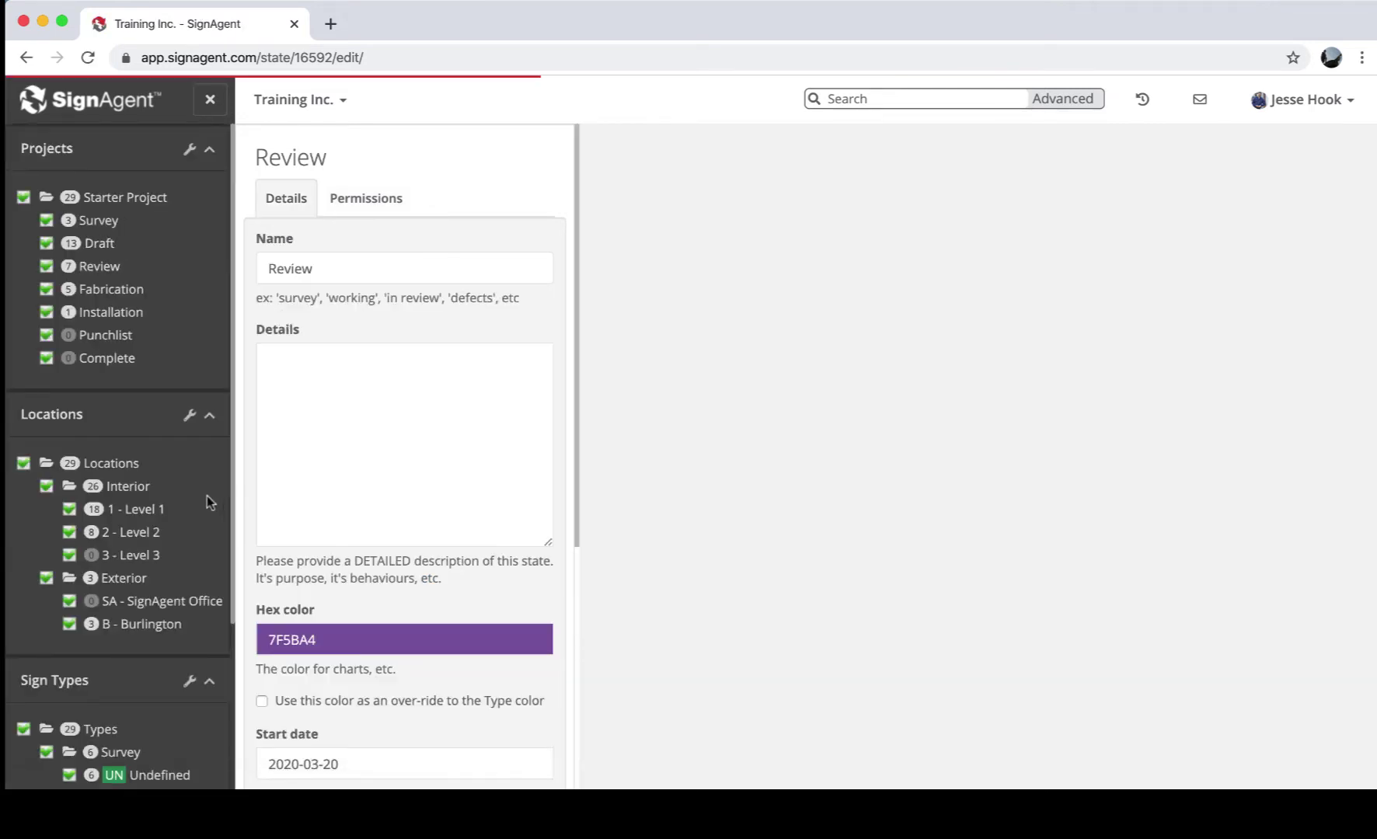
Open the Level 1 location, change sign A2-6 to the Review state and save the sign
left_click(141, 510)
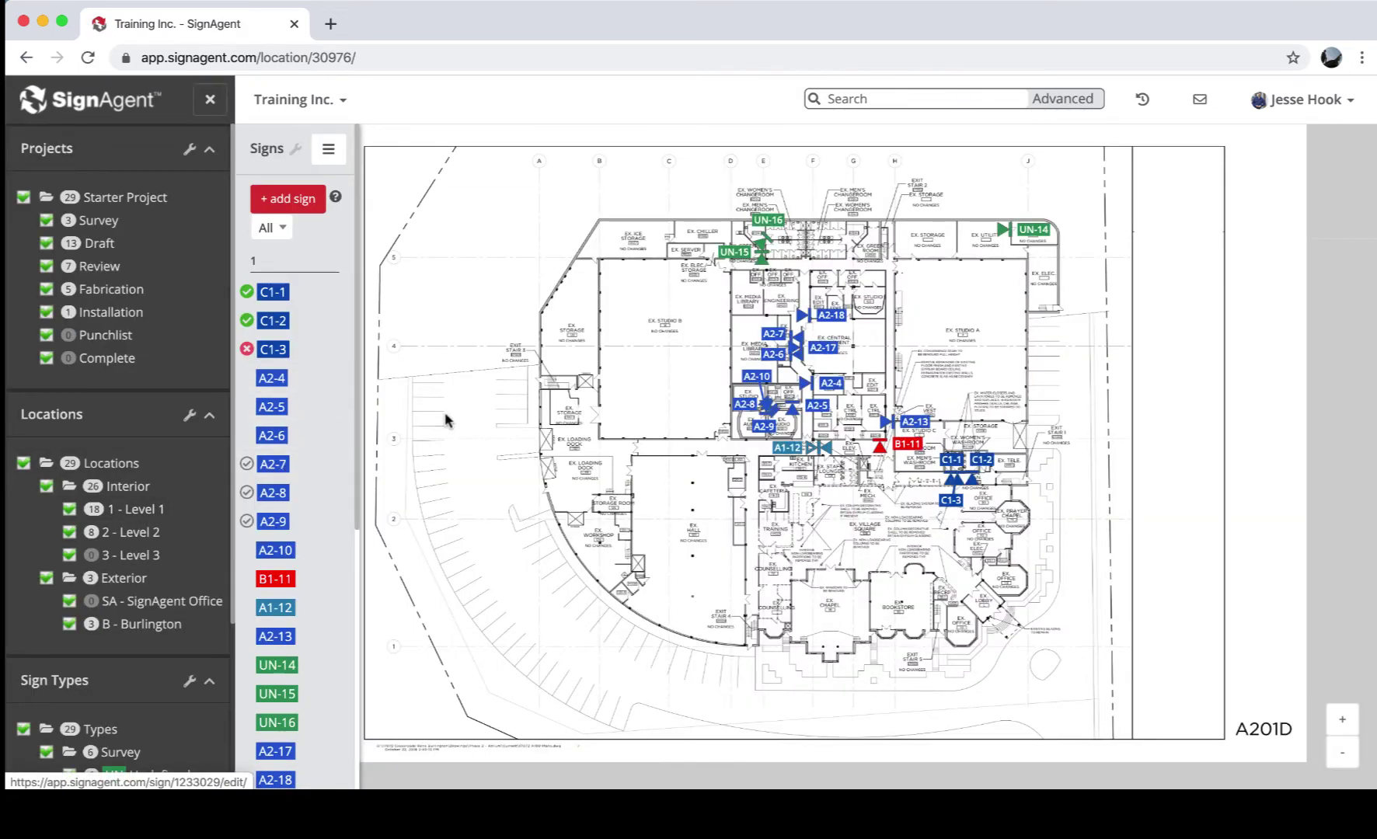
left_click(311, 439)
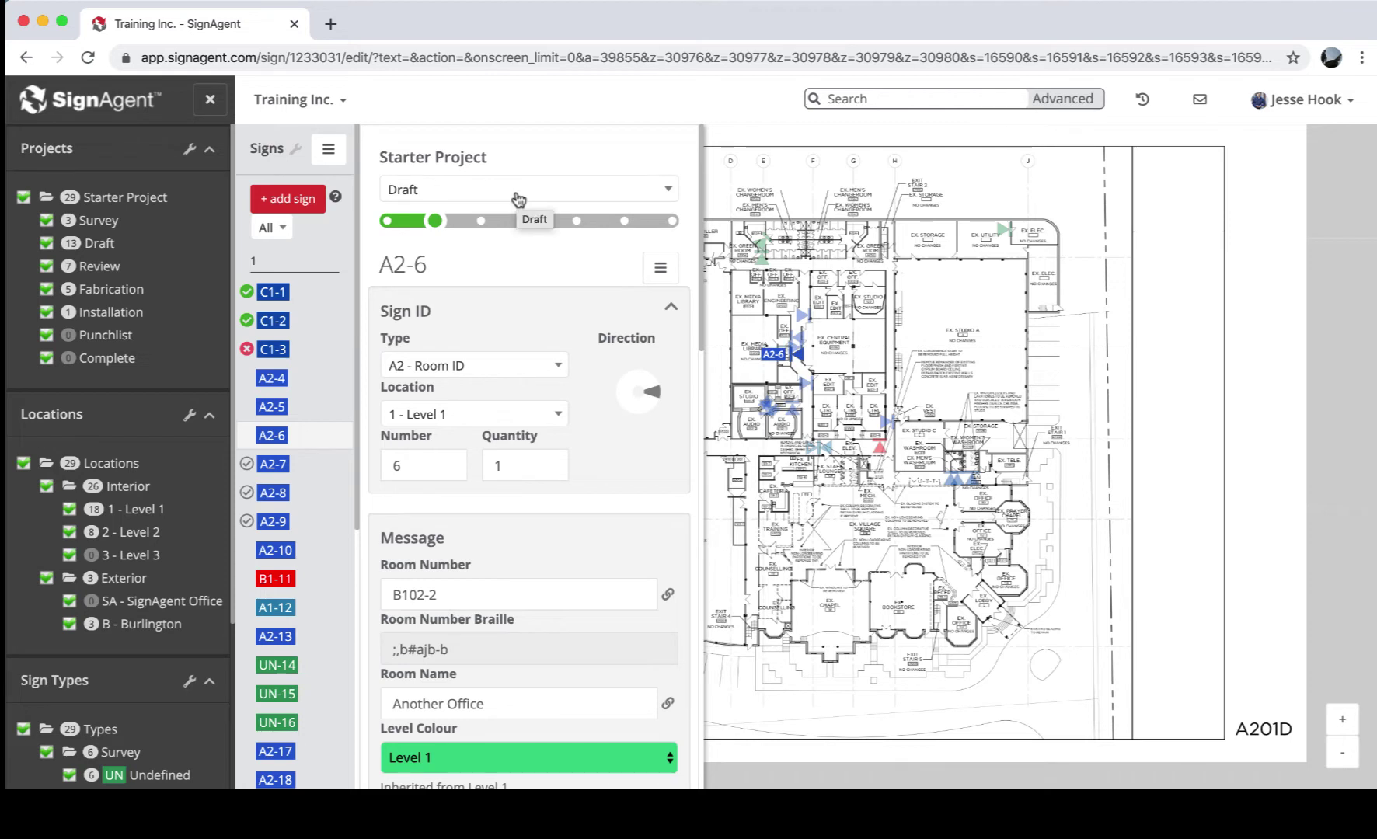
left_click(468, 190)
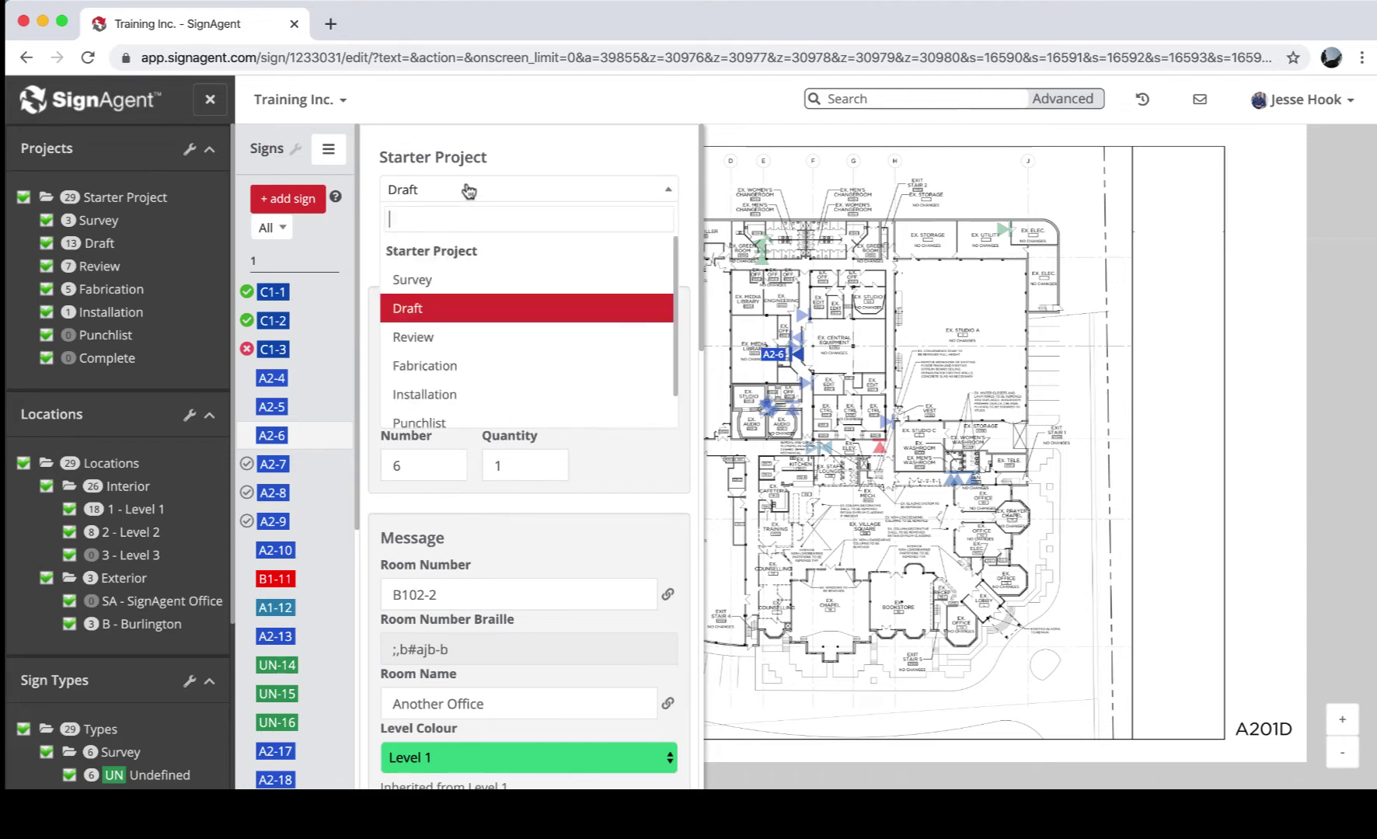
left_click(463, 339)
scroll(466, 338, "down", 12)
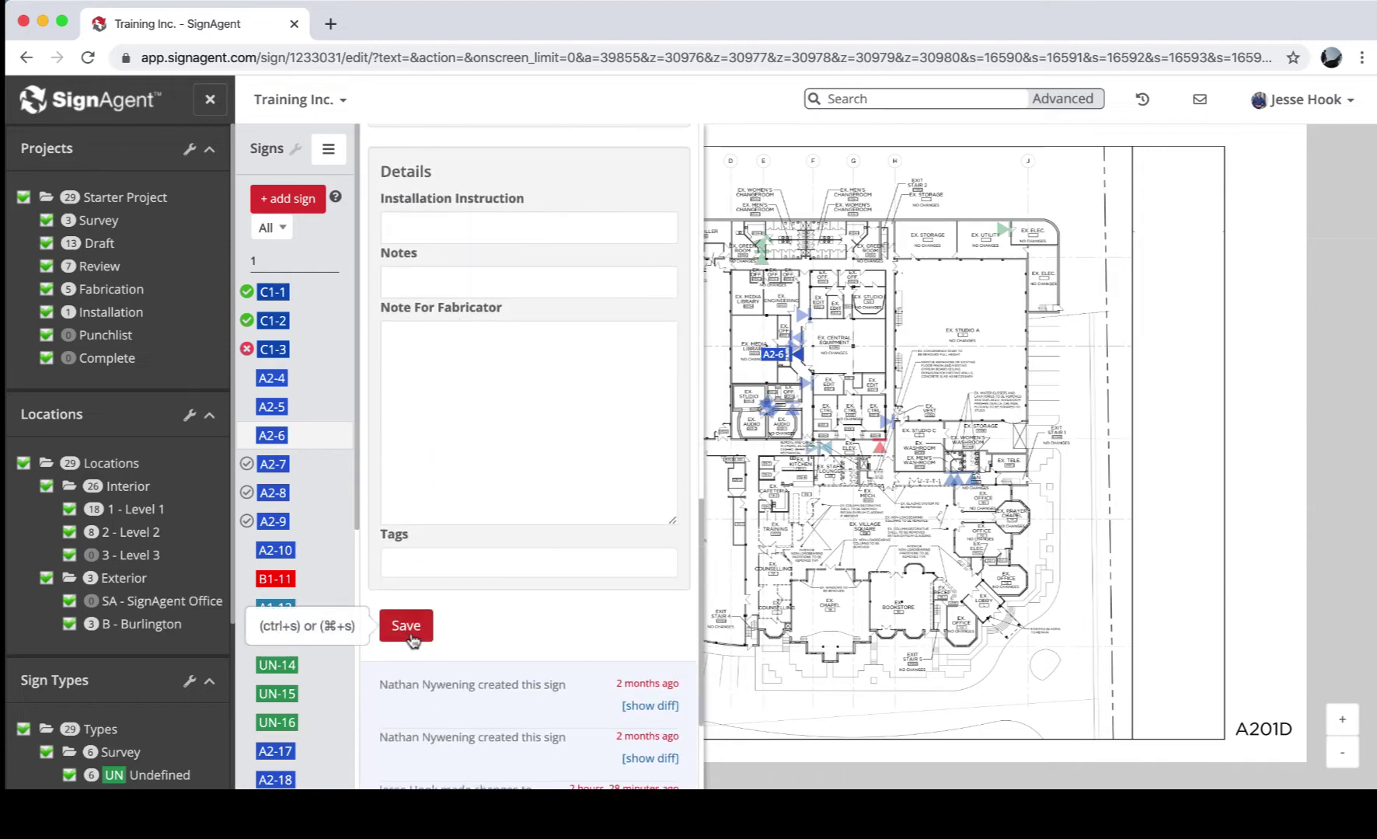
left_click(407, 627)
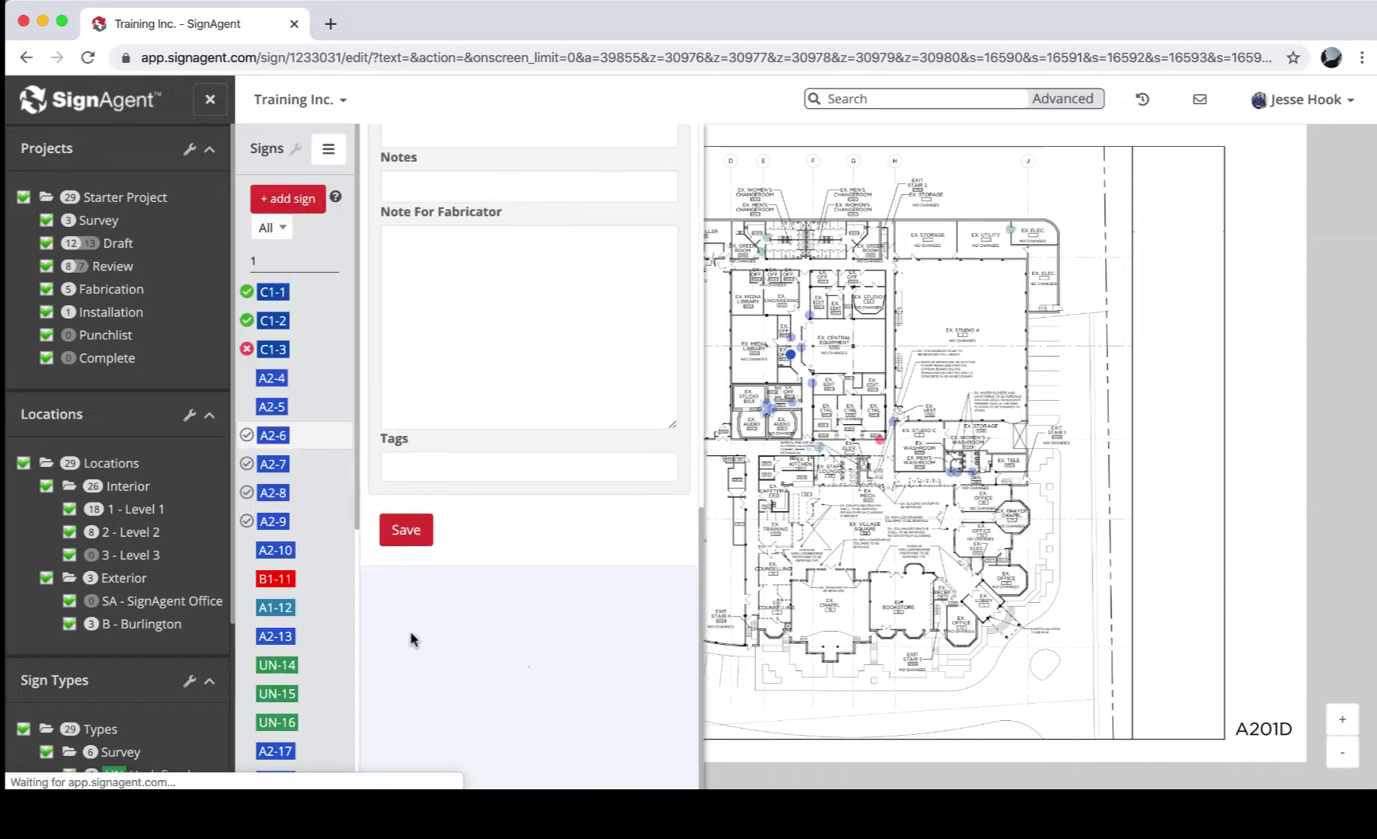
Approve signs A2-6 and A2-7 in the Review state
scroll(528, 309, "up", 10)
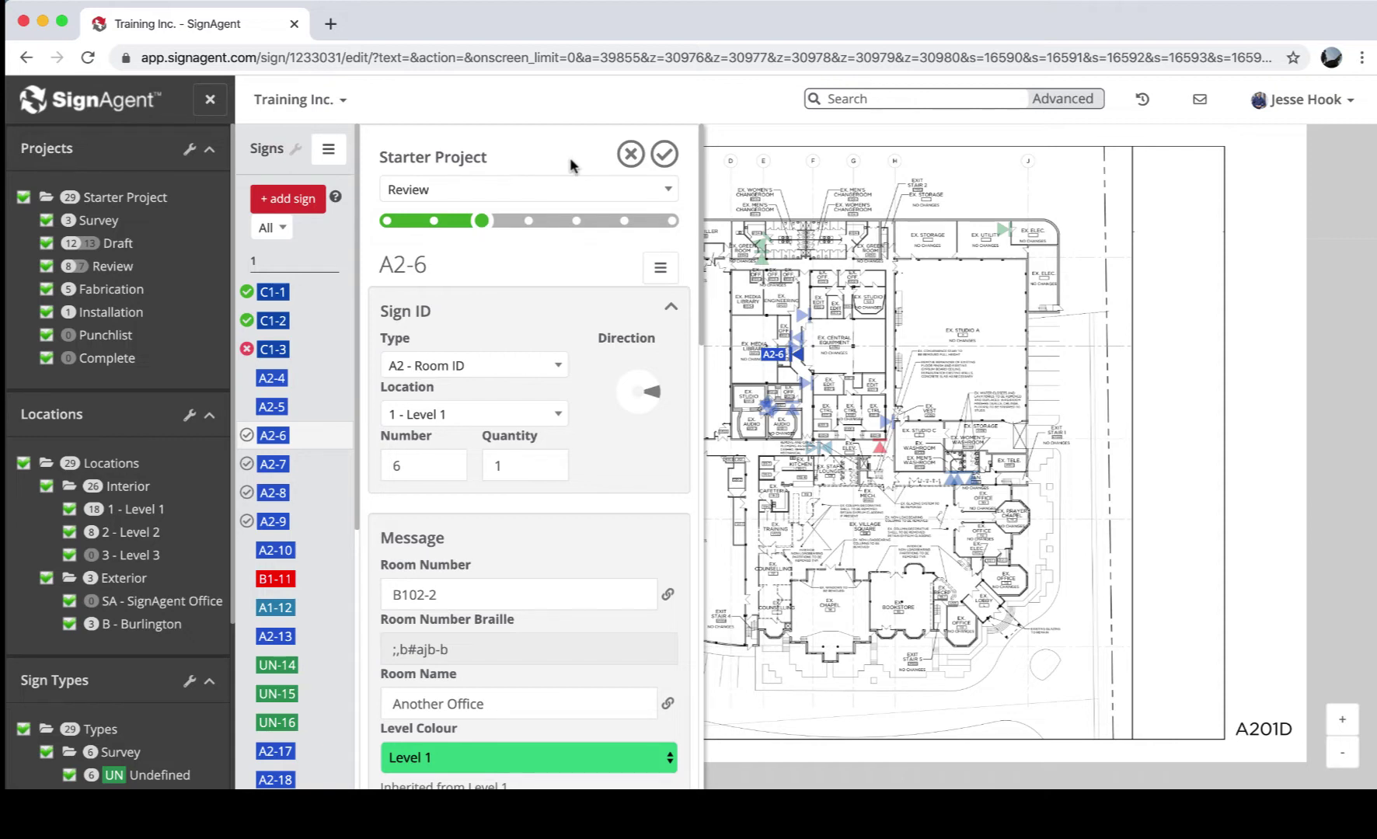
left_click(665, 154)
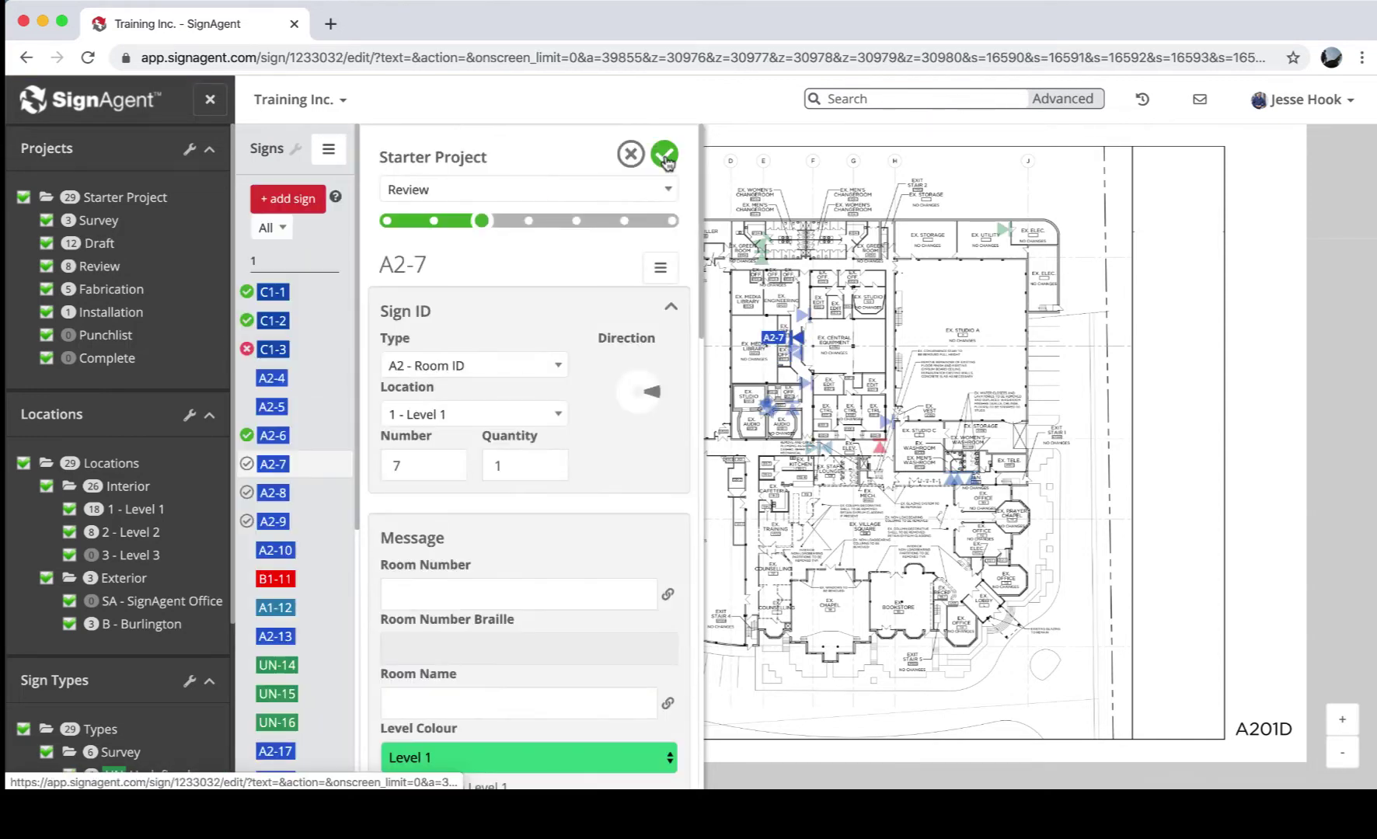
left_click(664, 156)
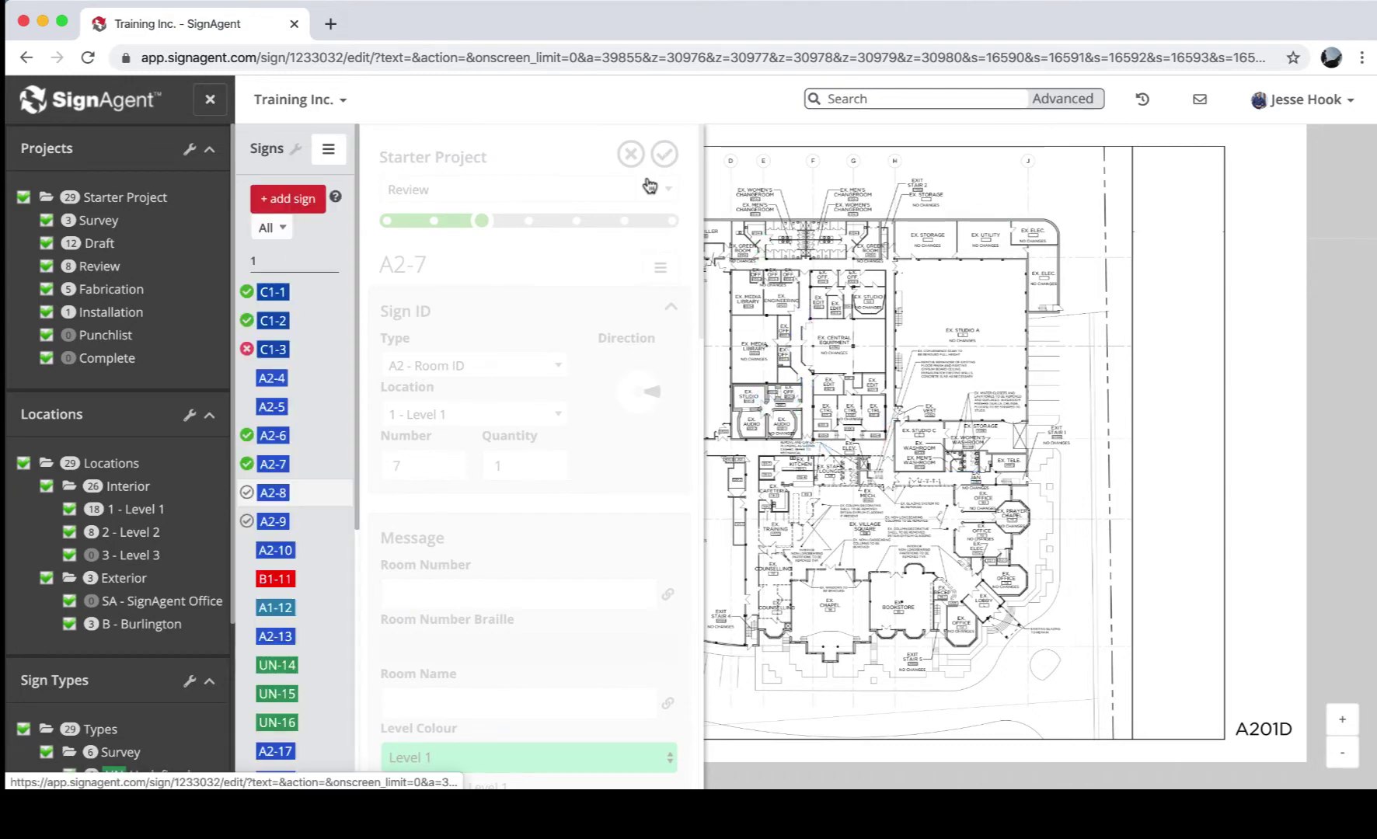
Check the artwork of sign A2-8 and reject the sign in the Review state
scroll(526, 566, "down", 6)
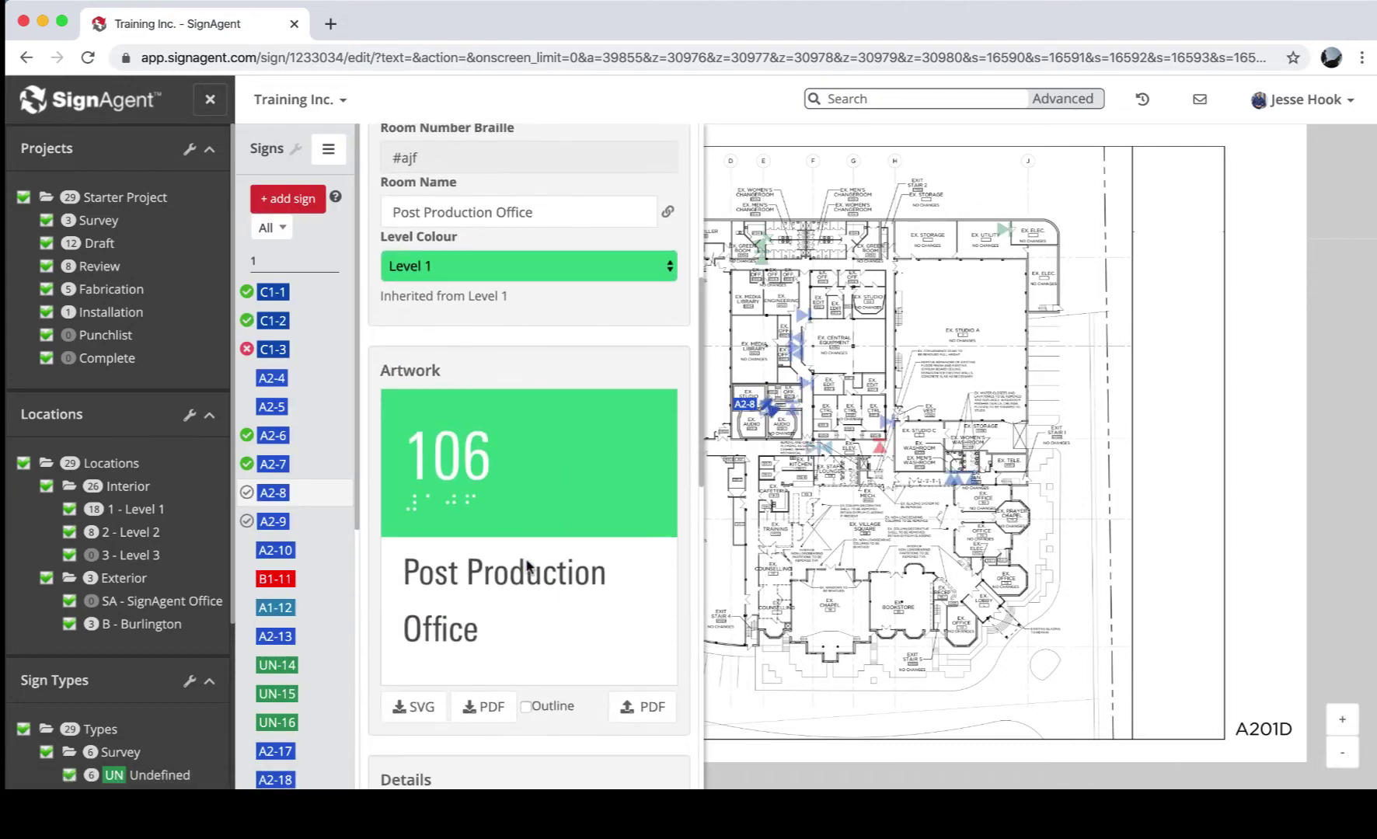
scroll(526, 566, "up", 8)
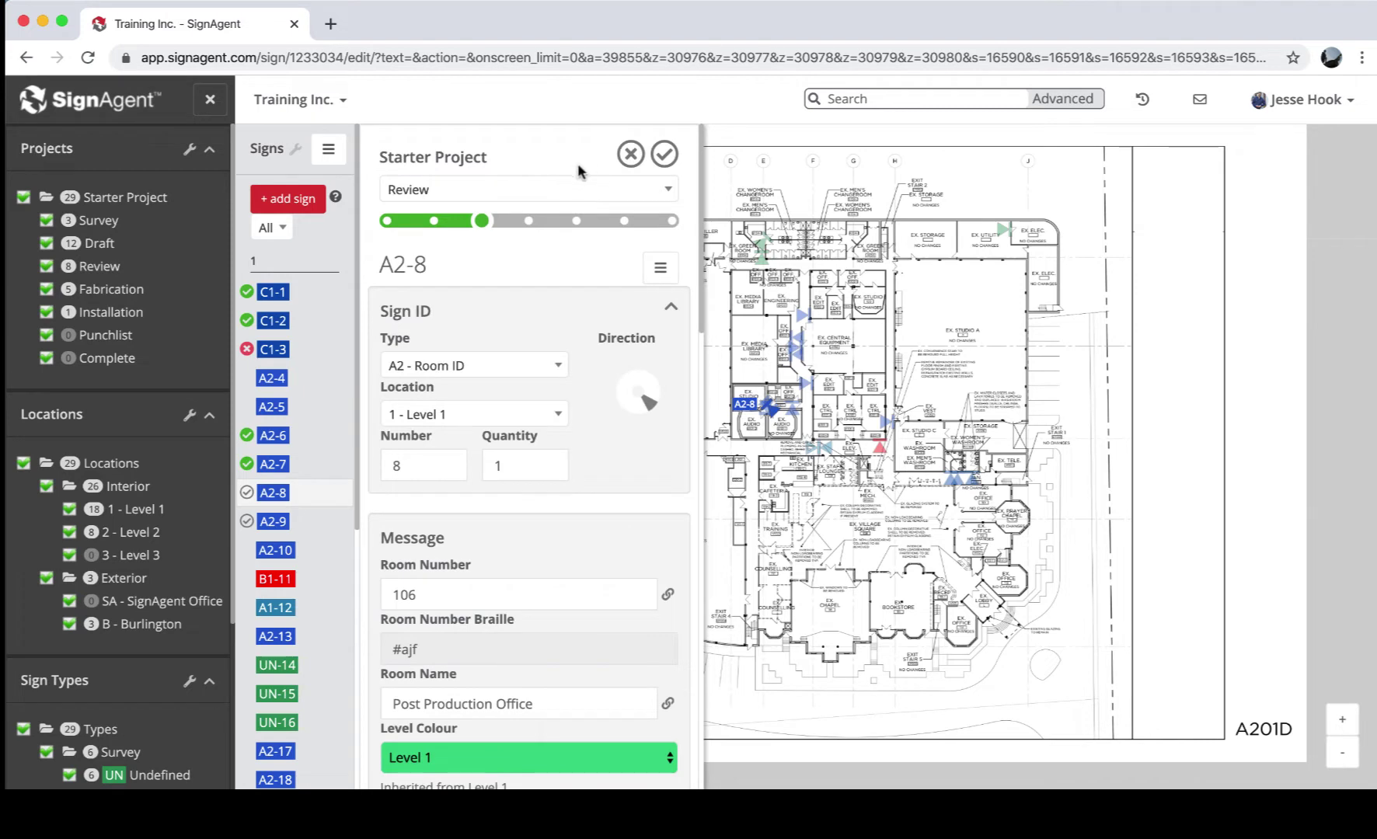
left_click(630, 154)
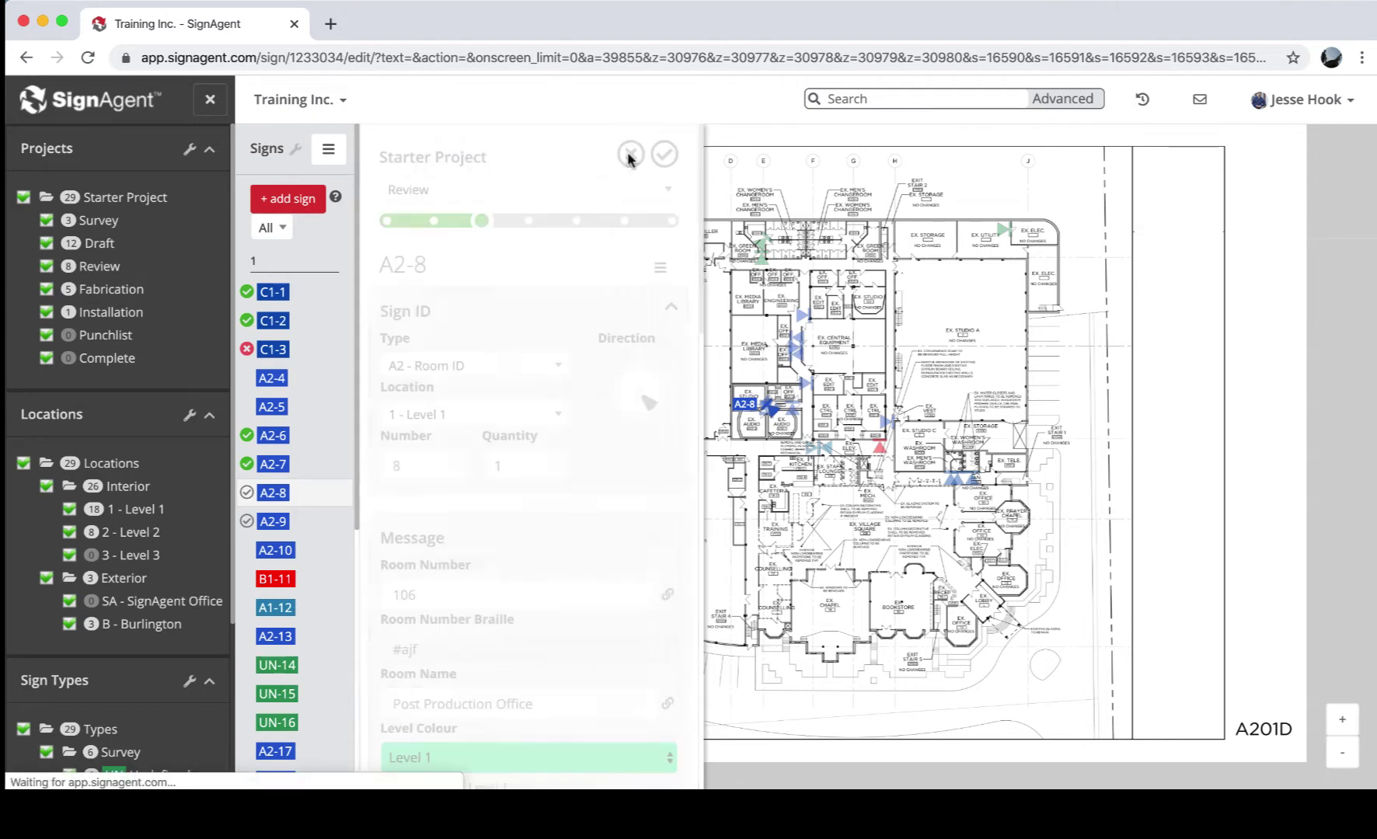
Confirm the rejection of sign A2-8 with the comment "Text is too big"
left_click(510, 281)
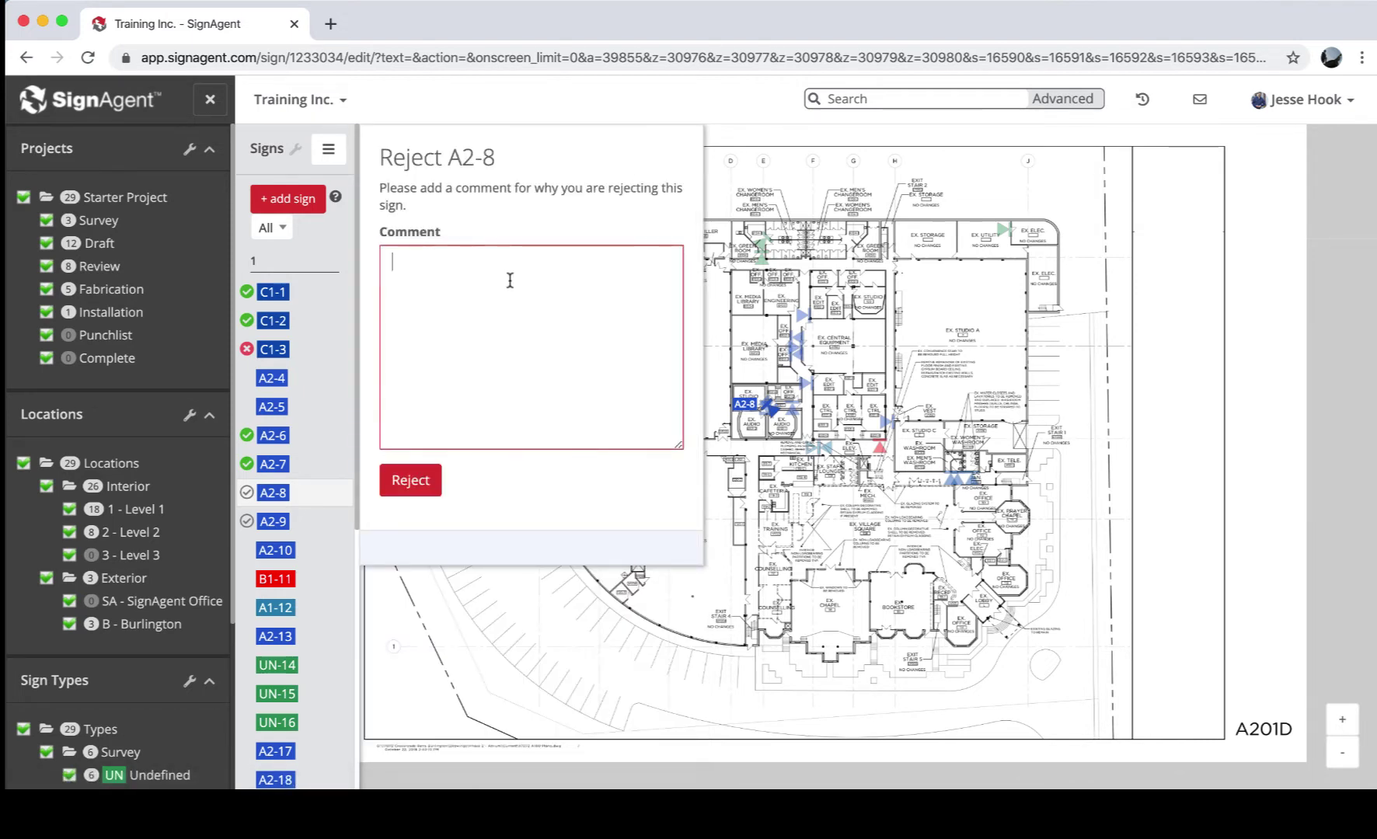
type("Text is too big")
left_click(402, 482)
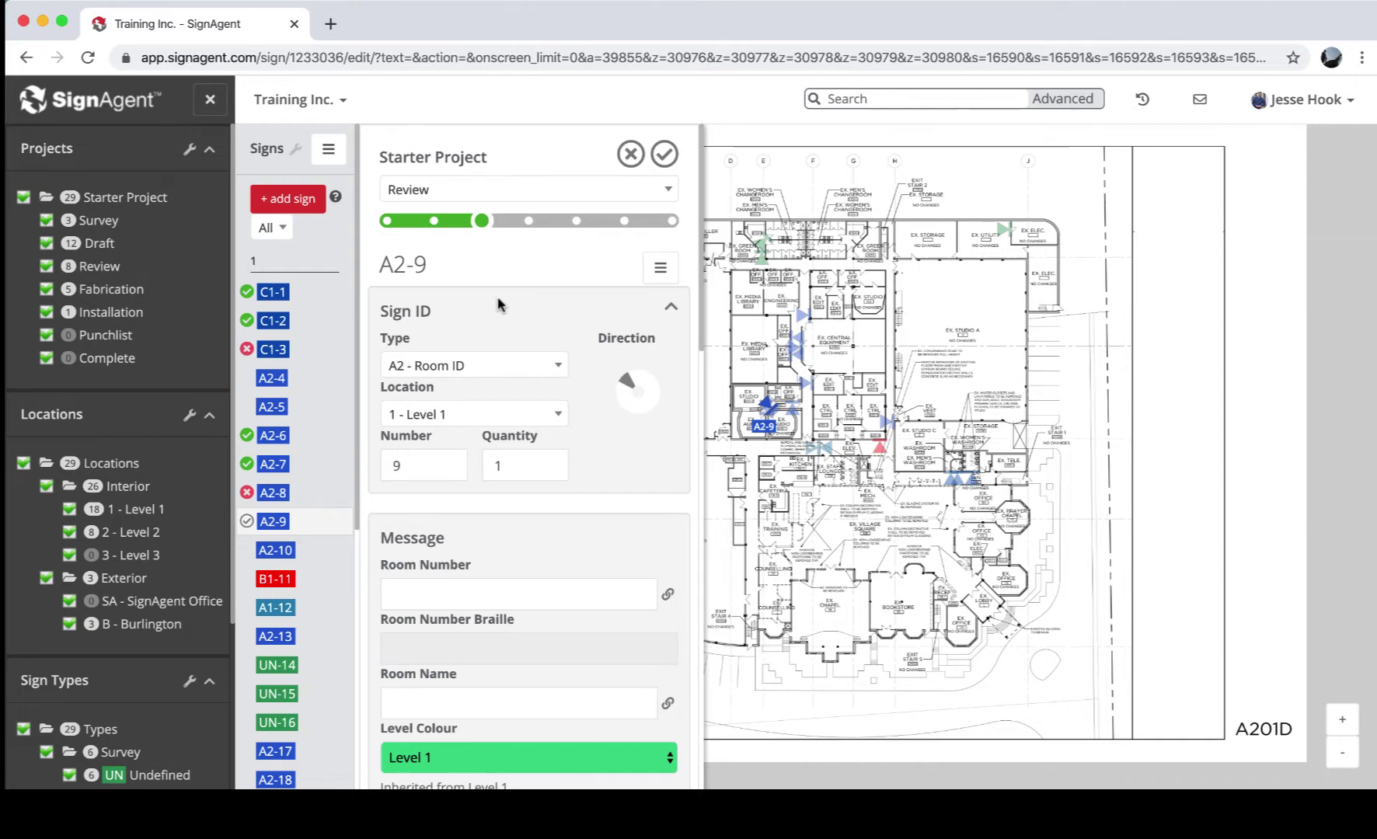
Reopen sign A2-8 and examine its full activity history, including the earlier records and the rejection comment
scroll(498, 303, "down", 5)
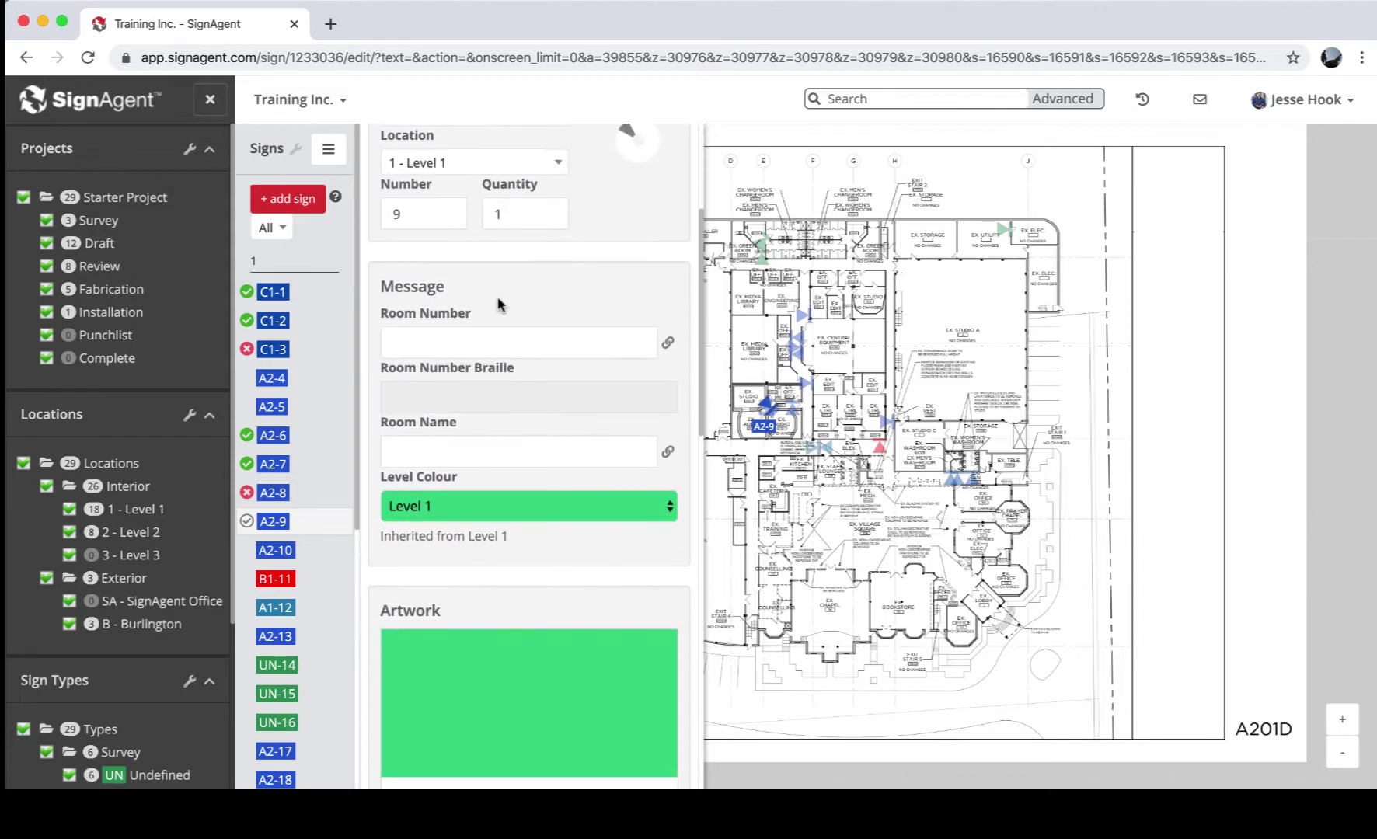
left_click(283, 494)
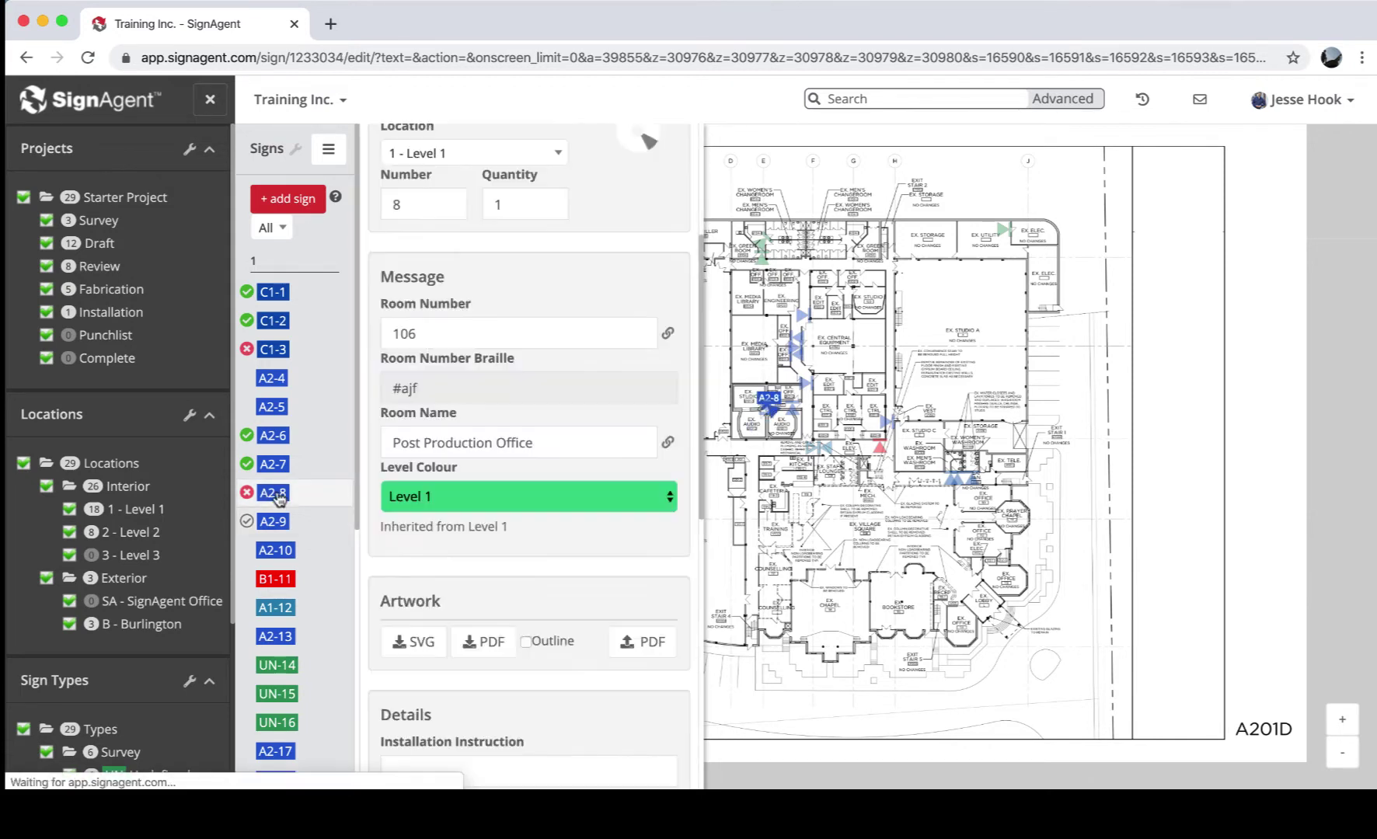
scroll(490, 281, "down", 2)
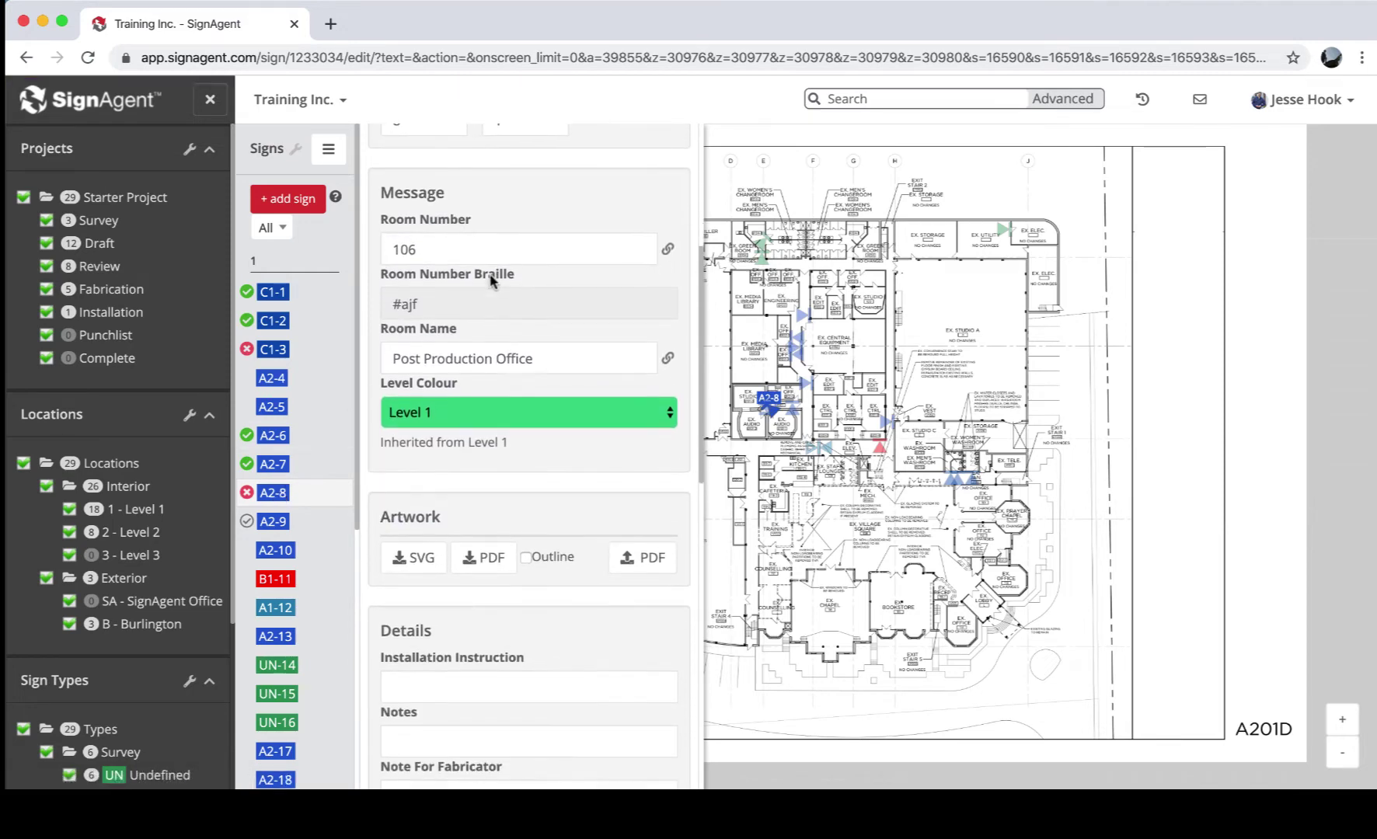
scroll(491, 282, "down", 10)
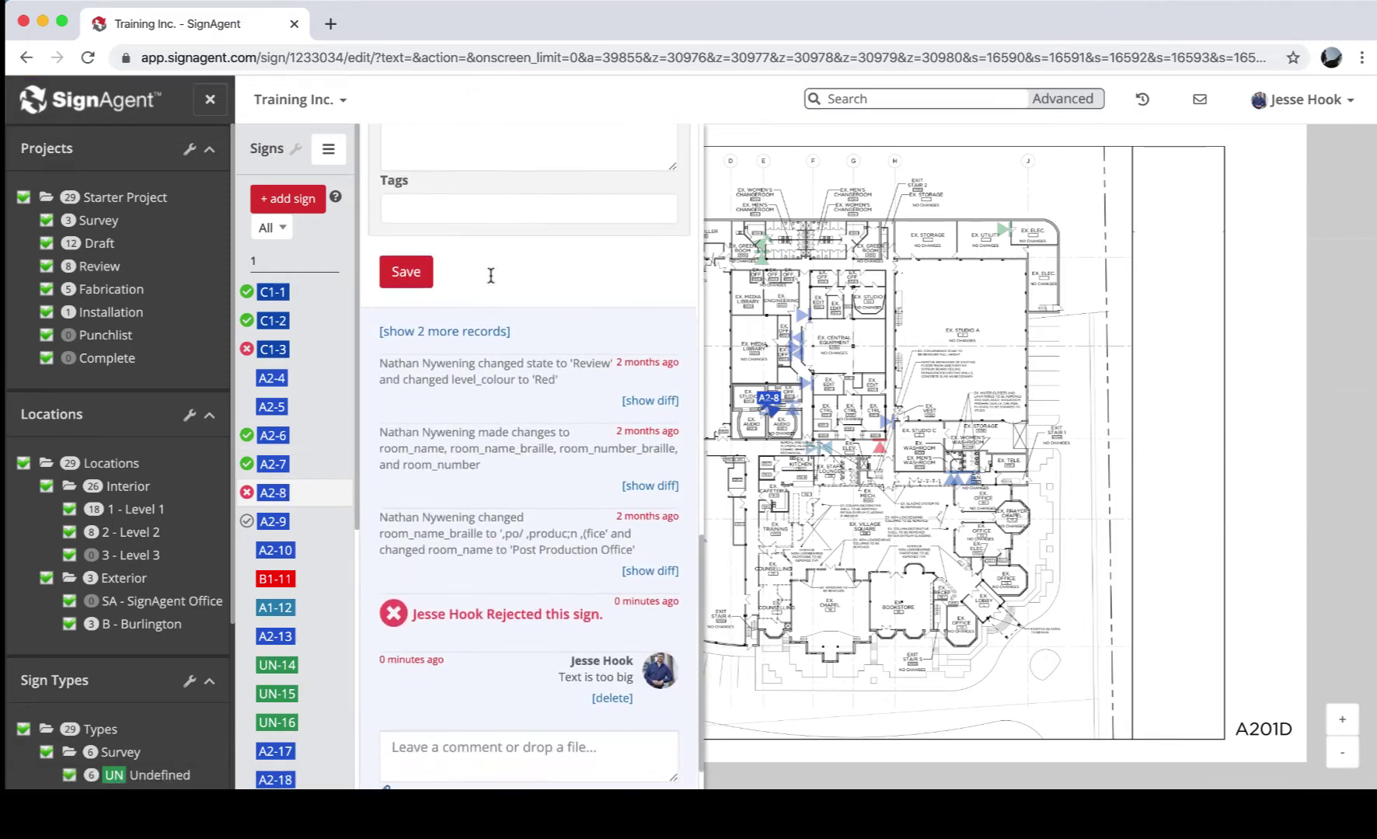
left_click(457, 276)
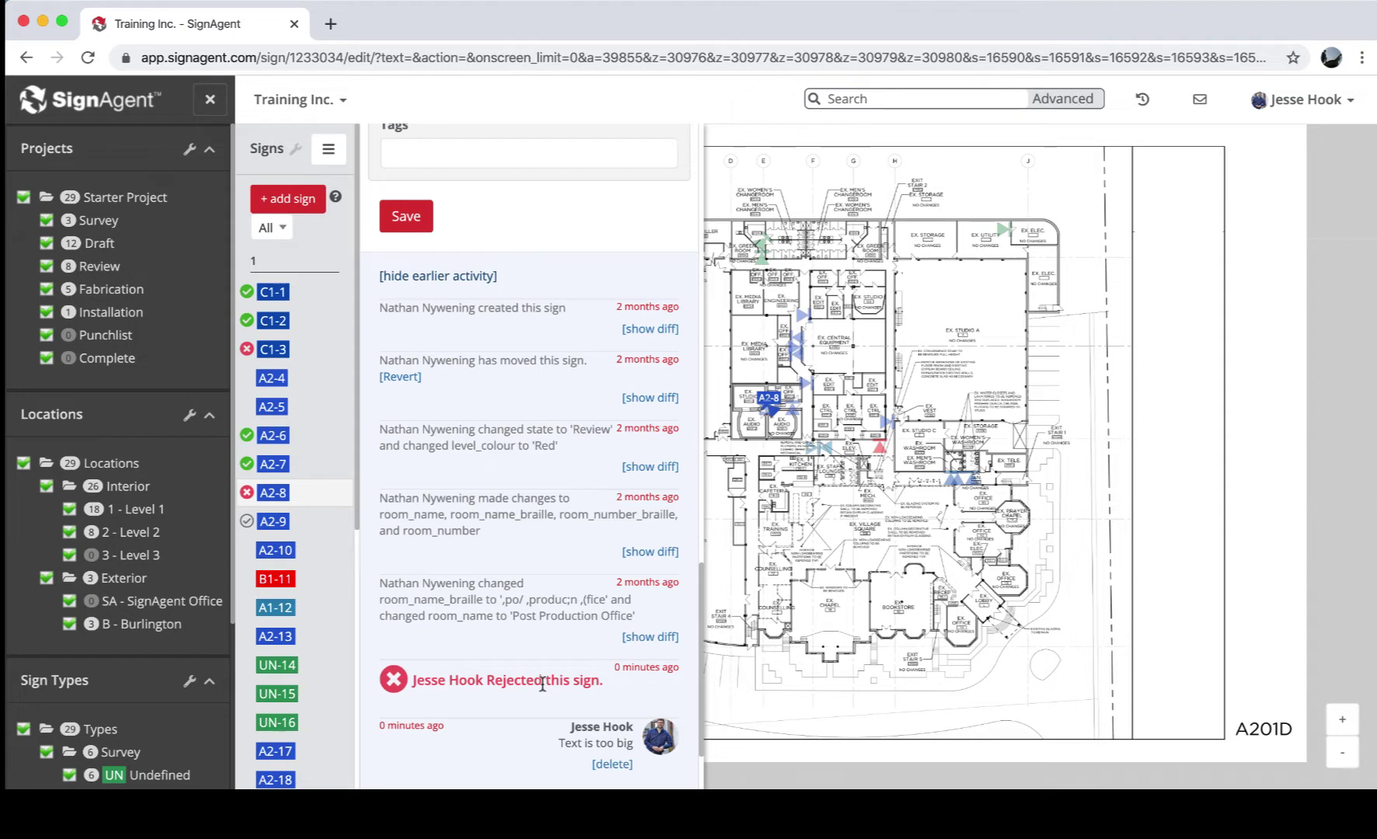
scroll(466, 726, "down", 3)
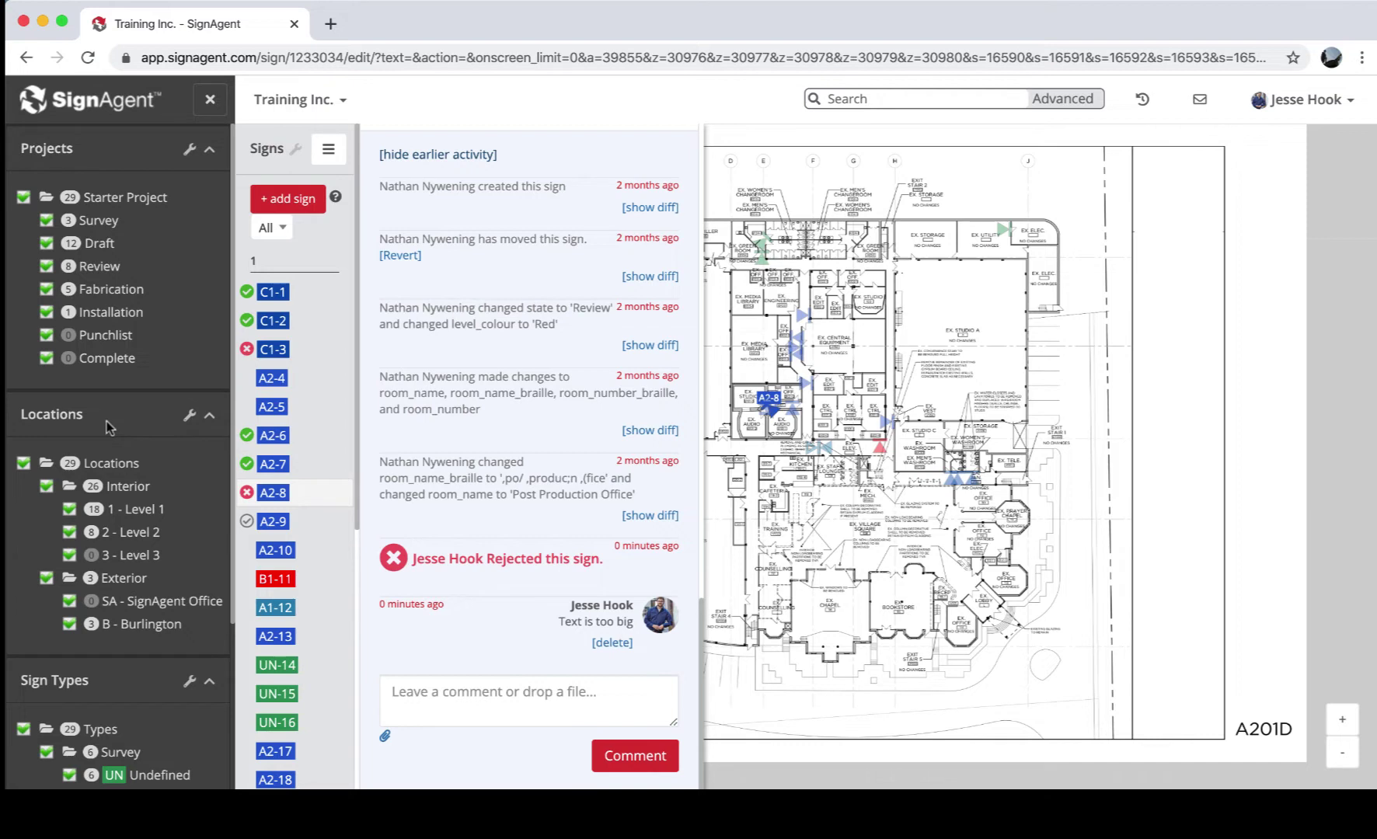
Fill in a new location named Level 4 with short code 4
left_click(189, 418)
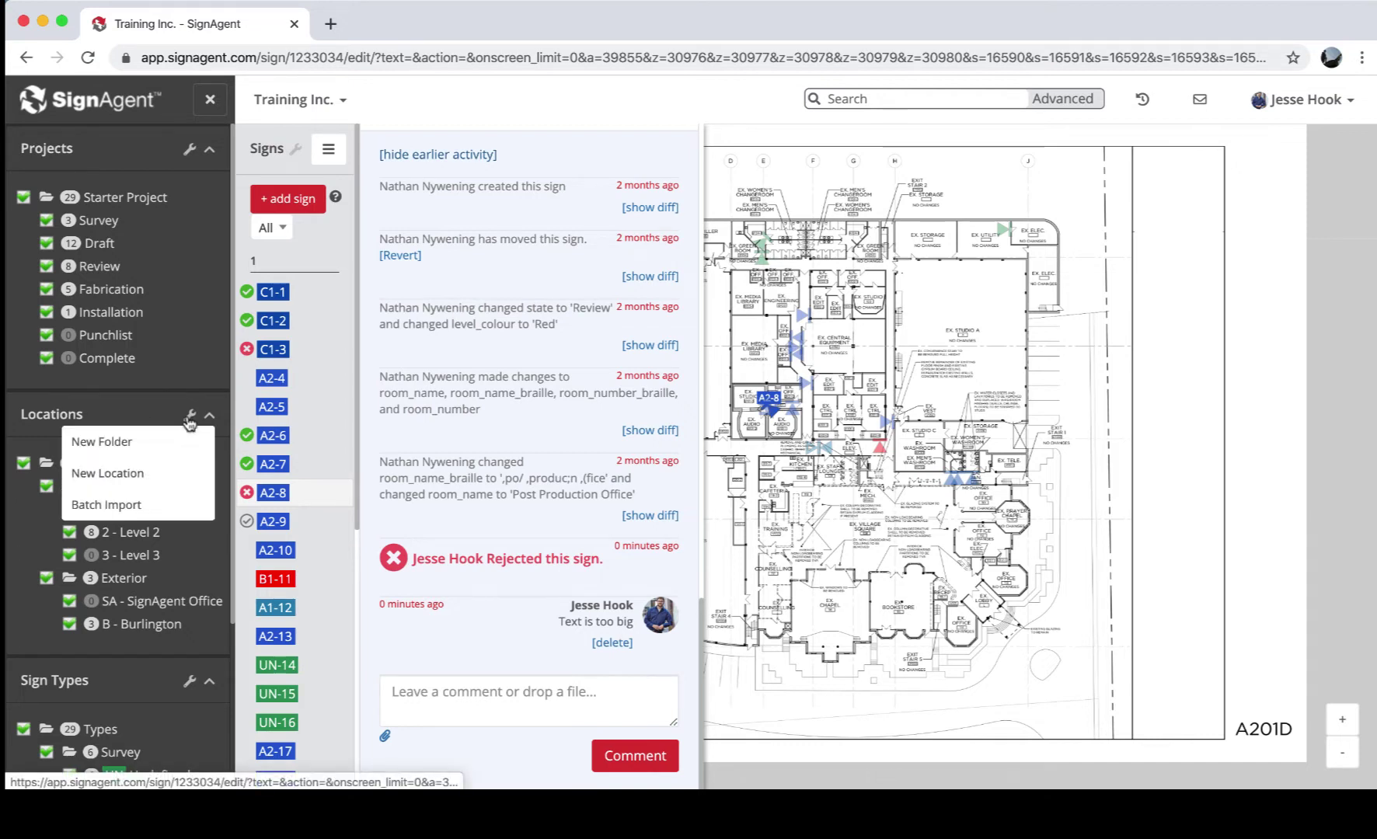
left_click(162, 474)
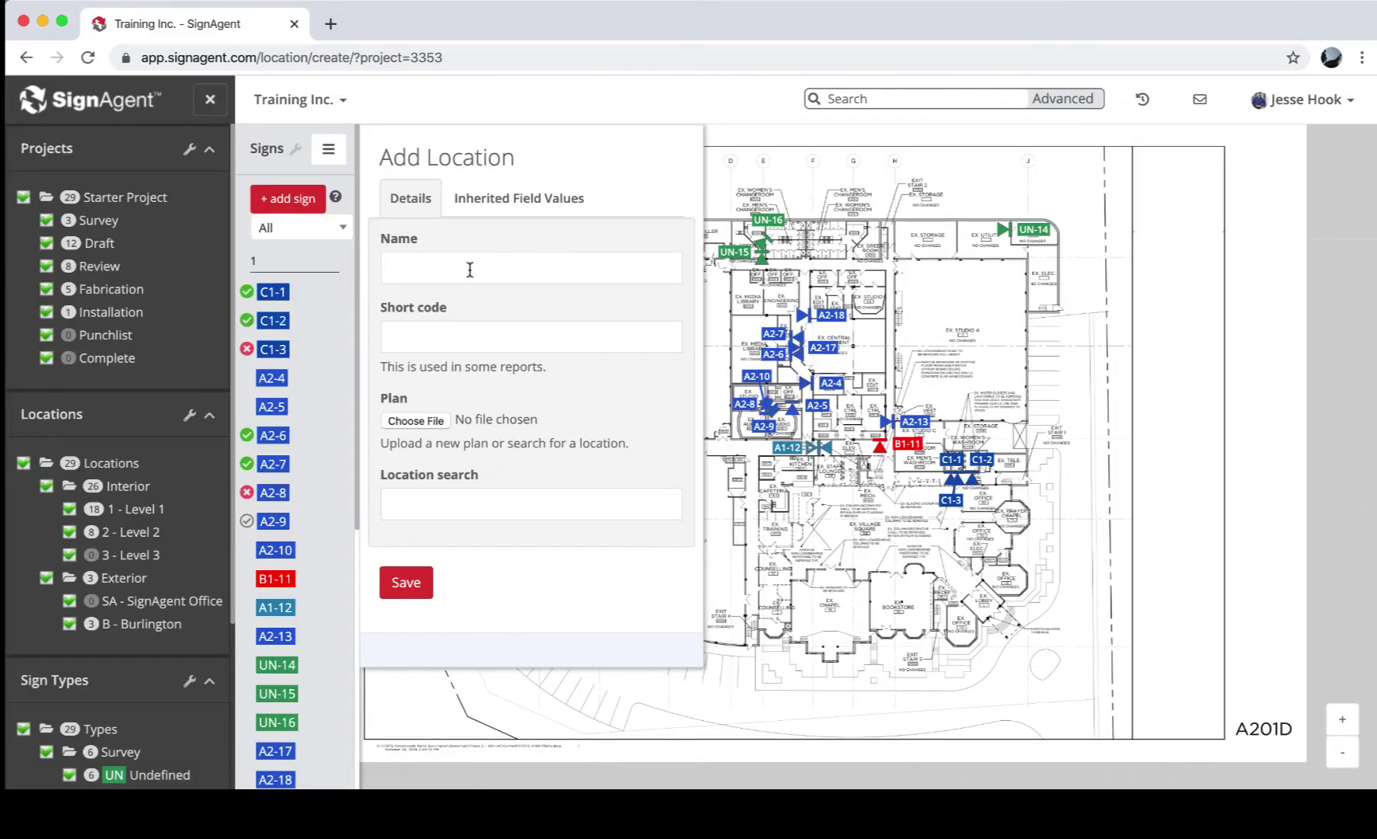
left_click(469, 270)
type("L")
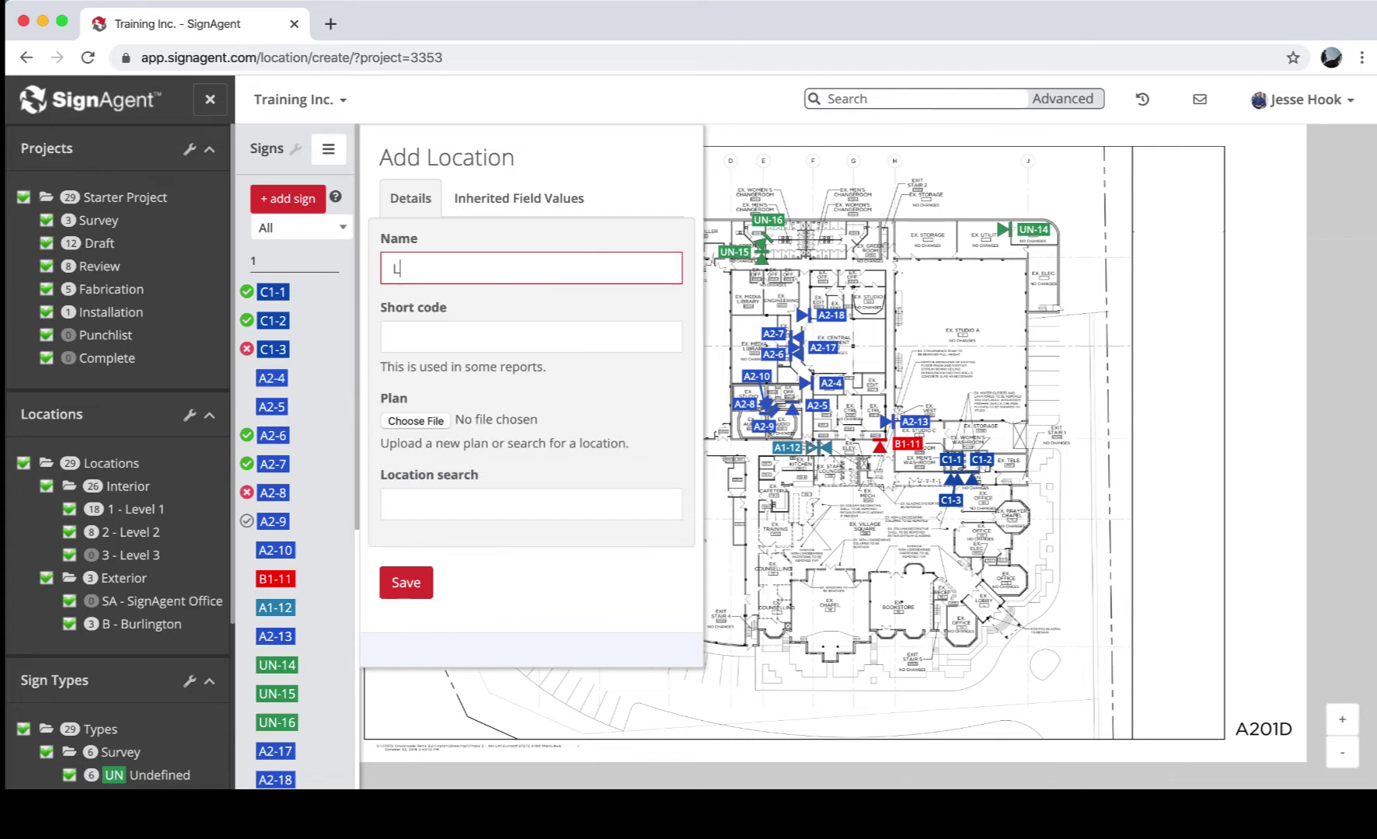
type("evel 4")
left_click(492, 332)
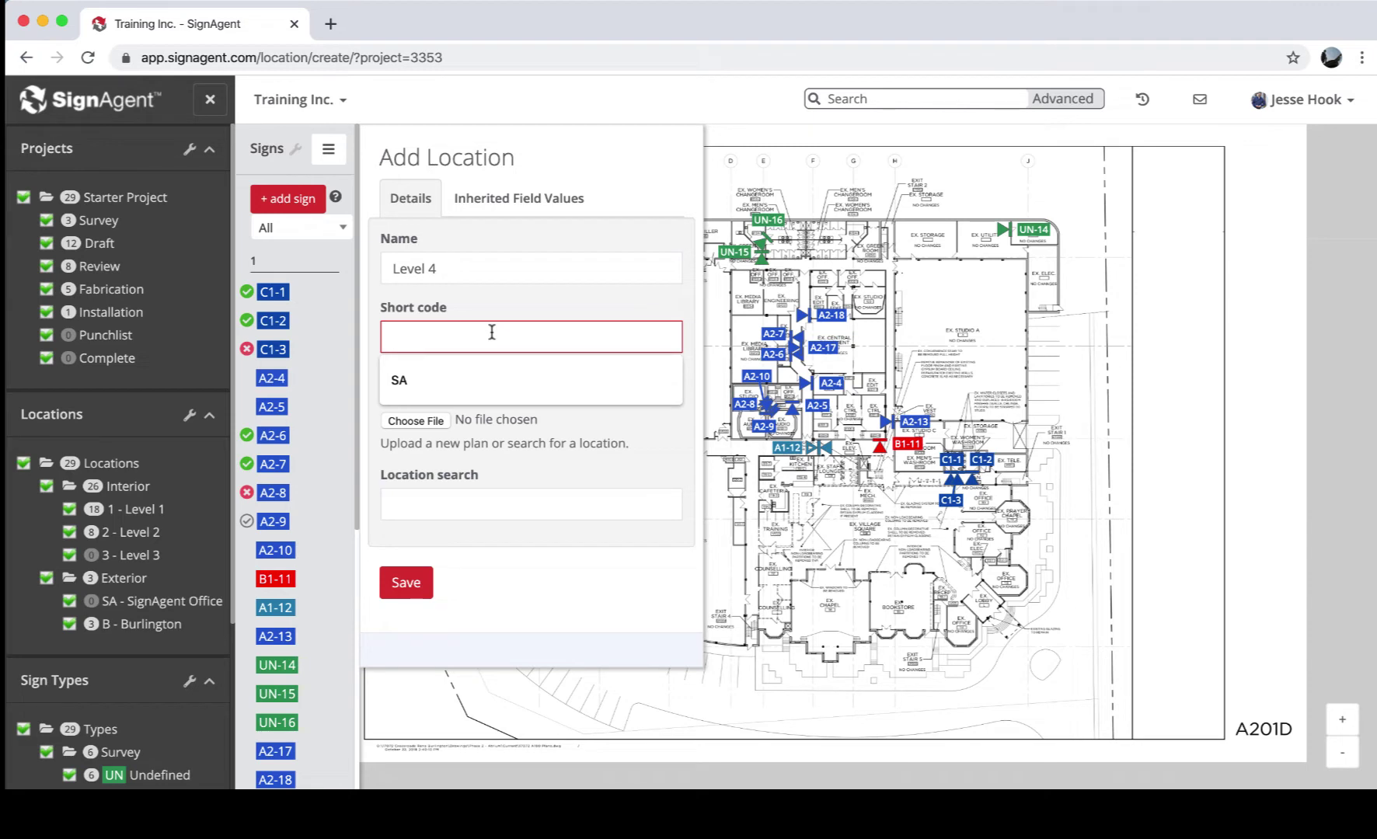
type("4")
left_click(494, 310)
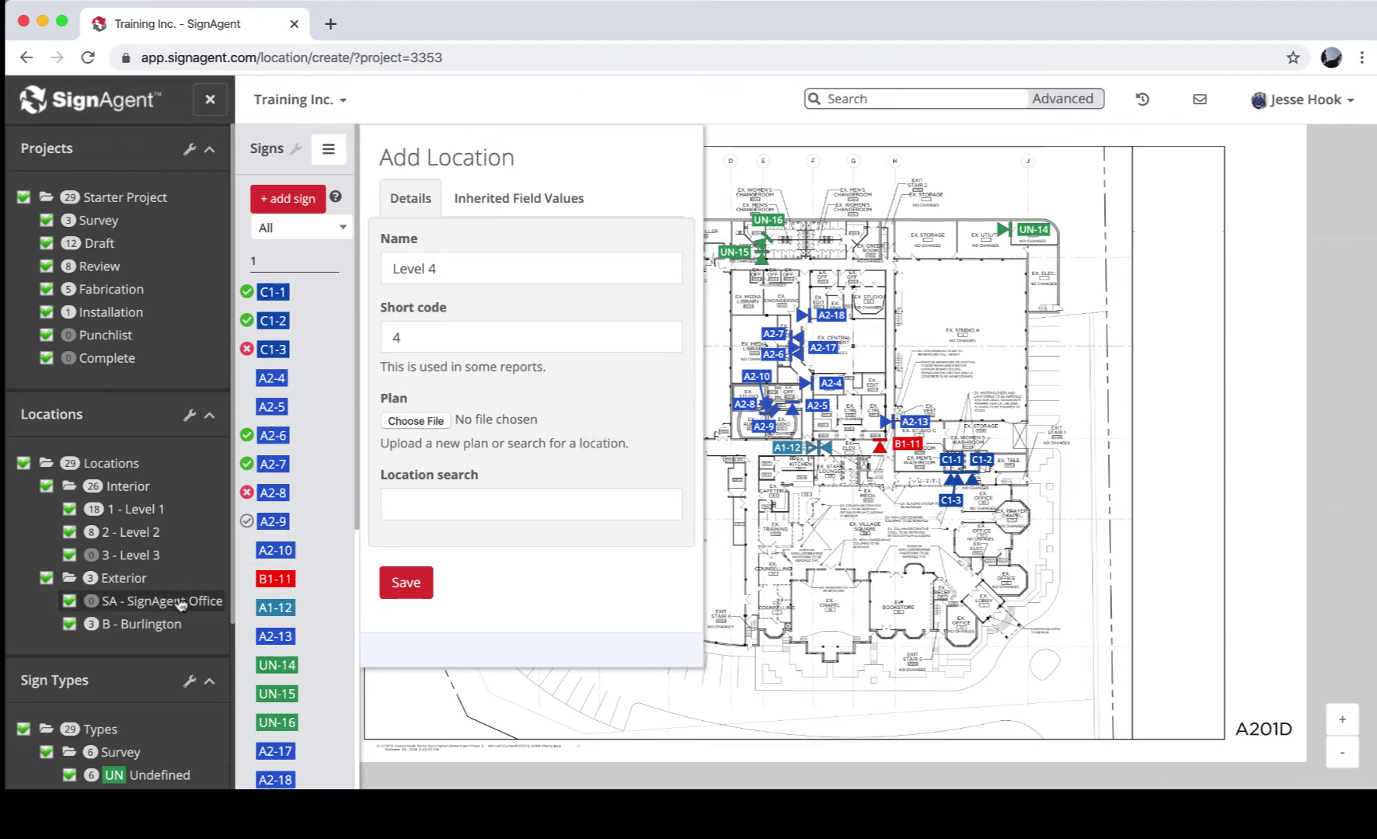
Inspect the Burlington location's settings and view its map as satellite imagery
mouse_move(179, 603)
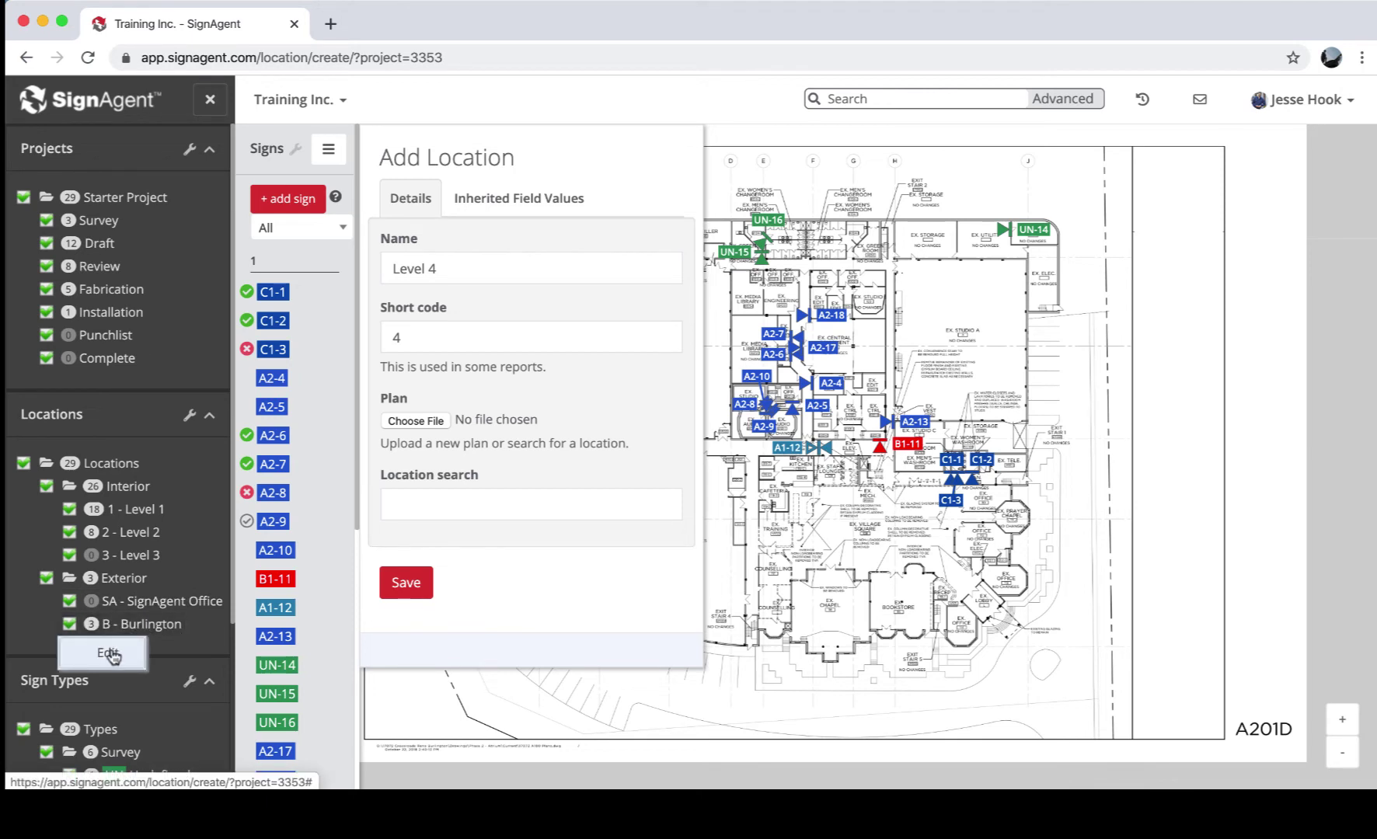
left_click(111, 649)
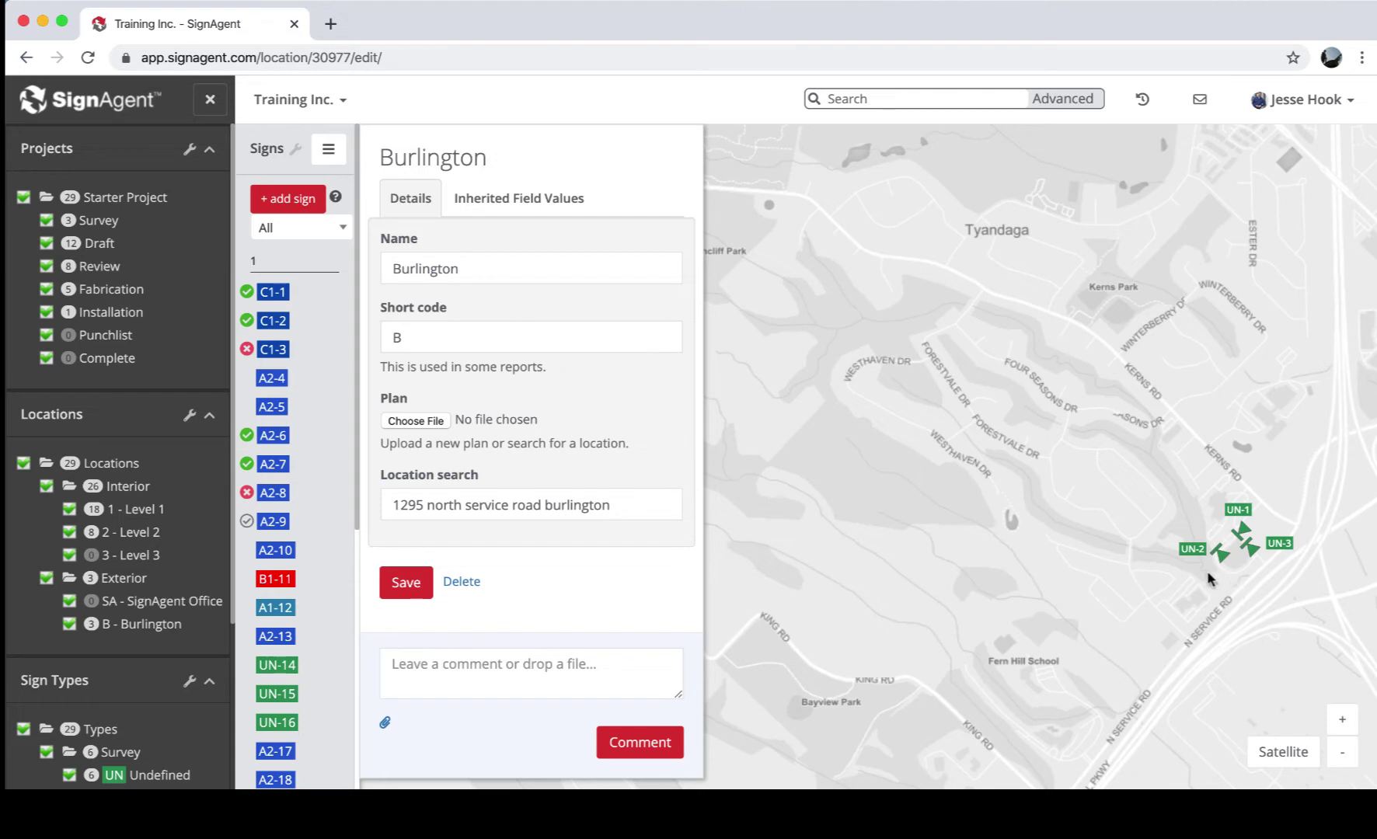
left_click(1247, 571)
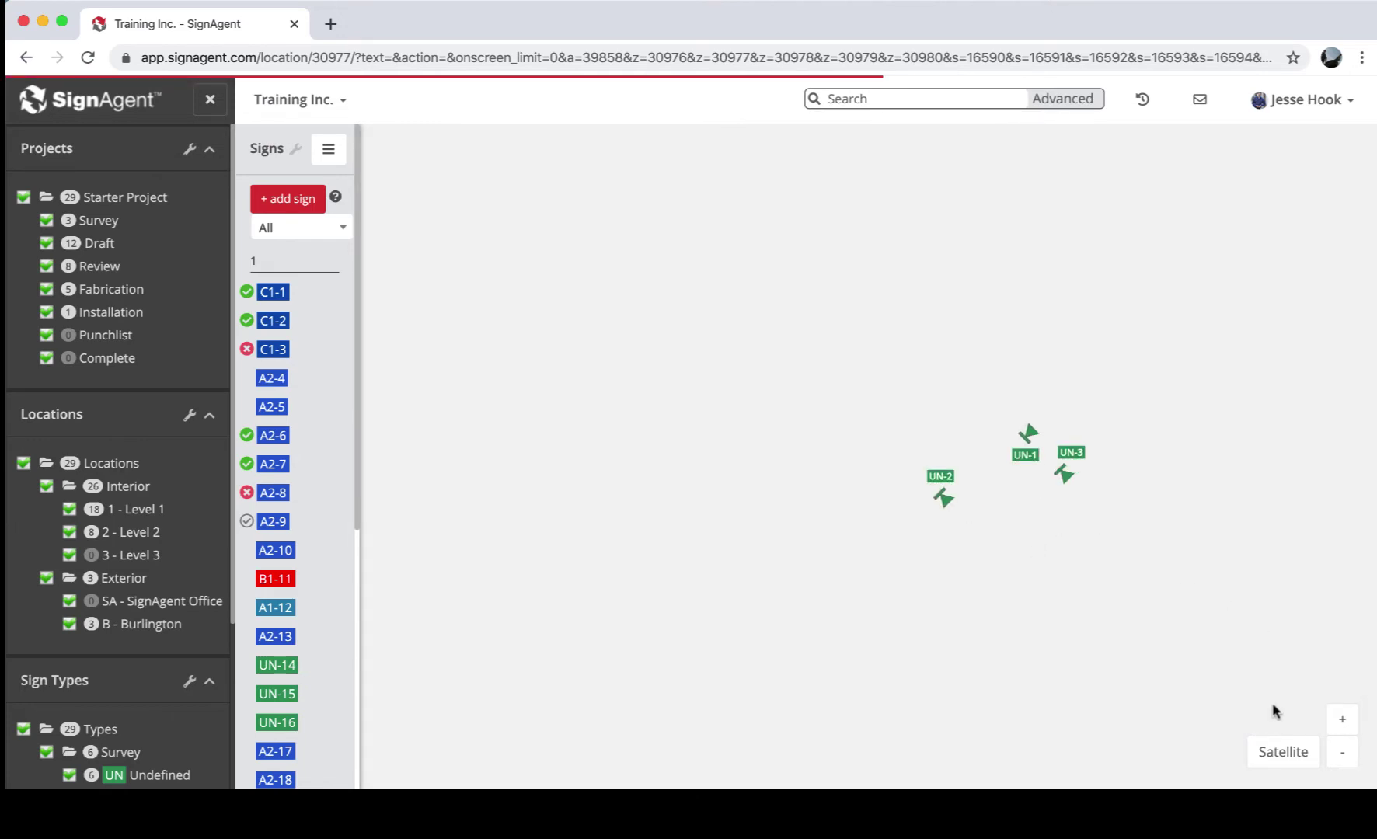
left_click(1283, 752)
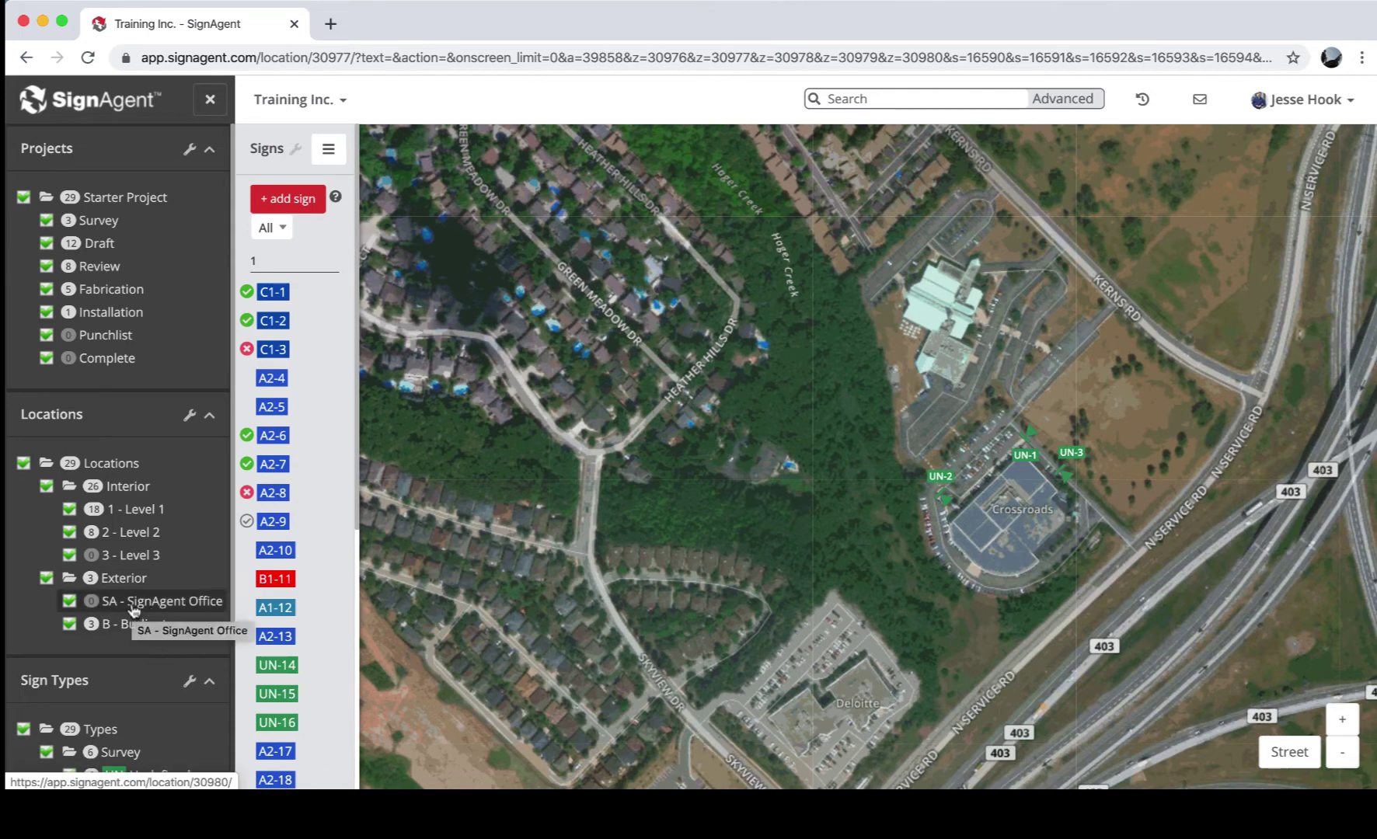
Move the SA - SignAgent Office location out of the Exterior folder to the top level of the locations list
left_click_drag(134, 609, 55, 457)
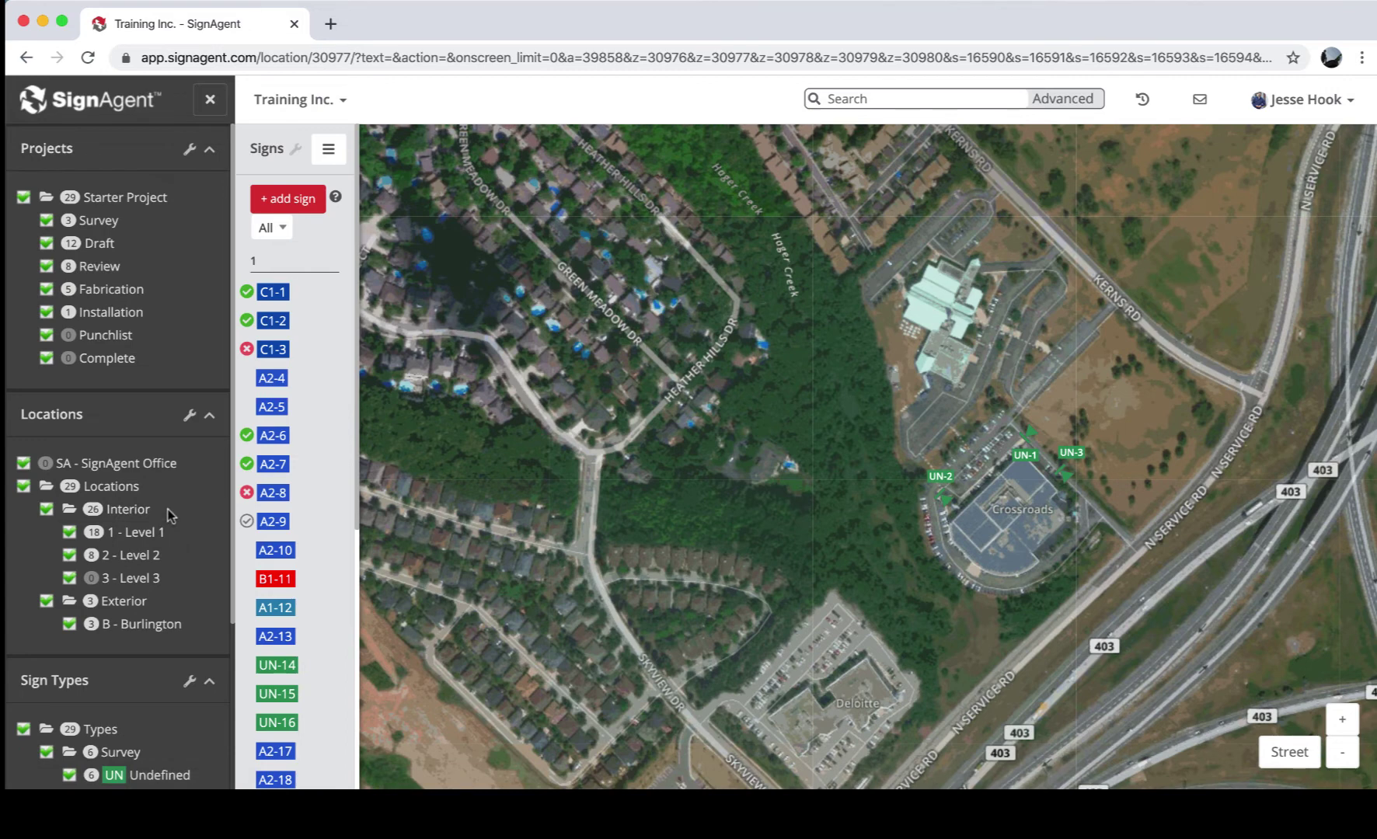
Set the hex color of the A2 - Room ID sign type to the green 60BD20 and save the sign type
scroll(168, 509, "down", 3)
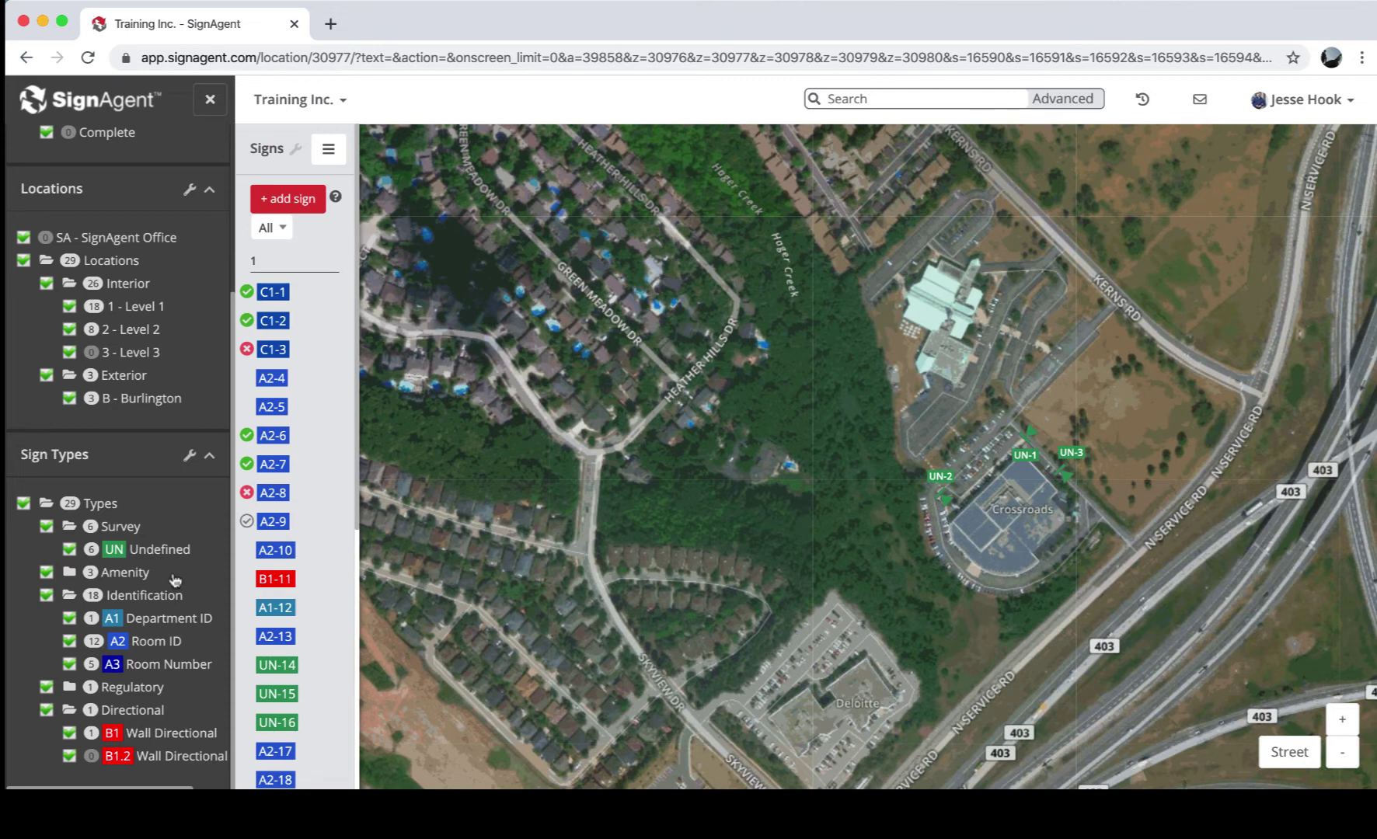
right_click(157, 651)
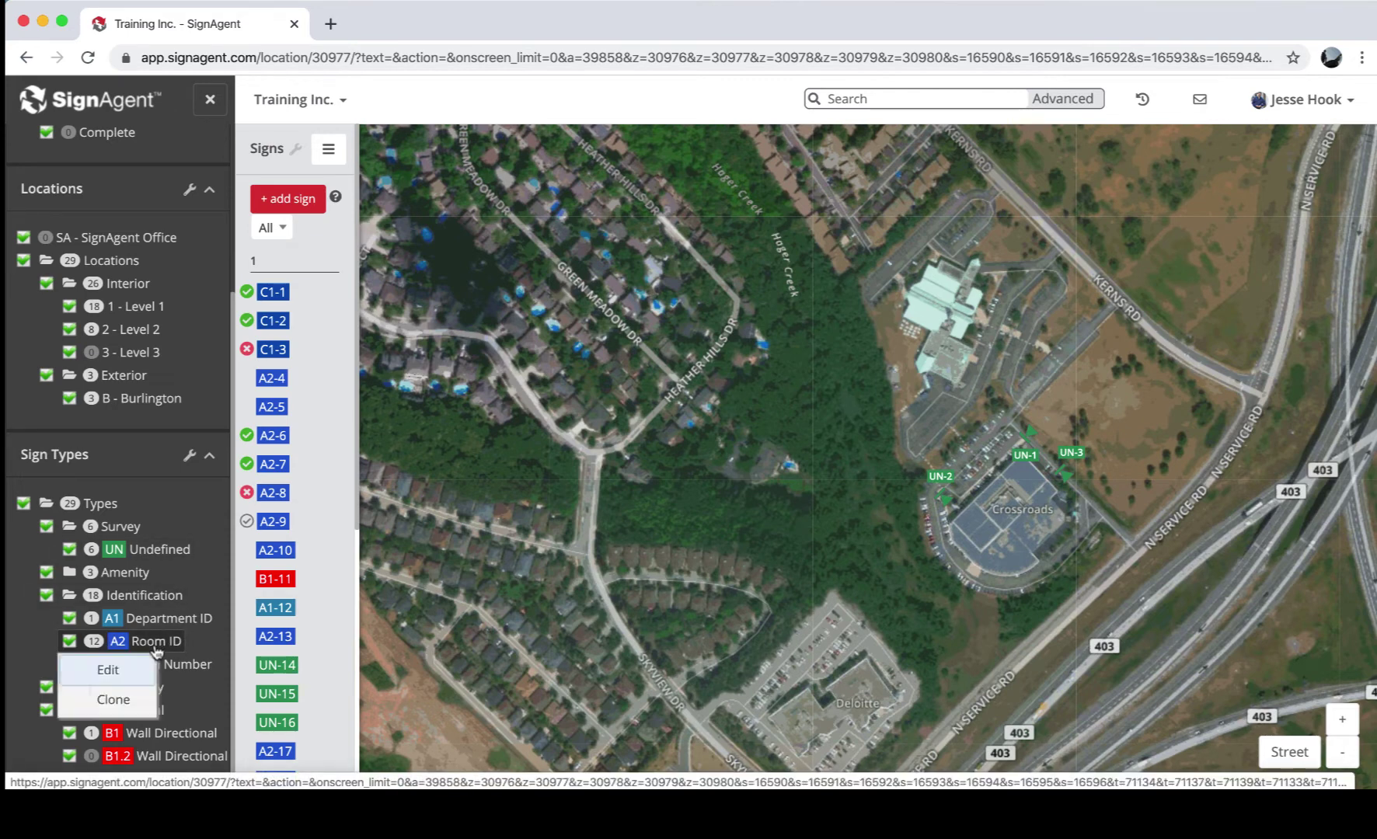
left_click(112, 666)
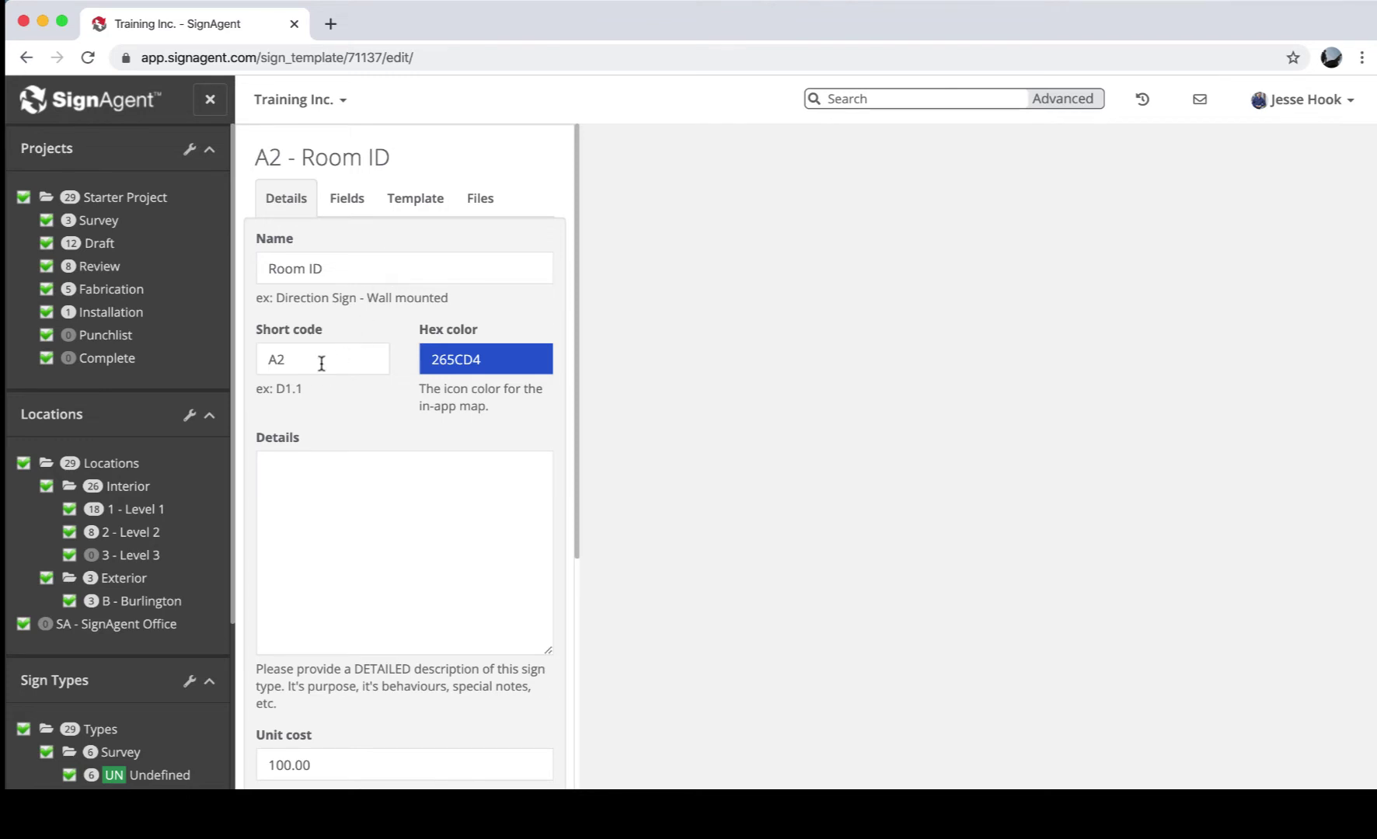
left_click(460, 359)
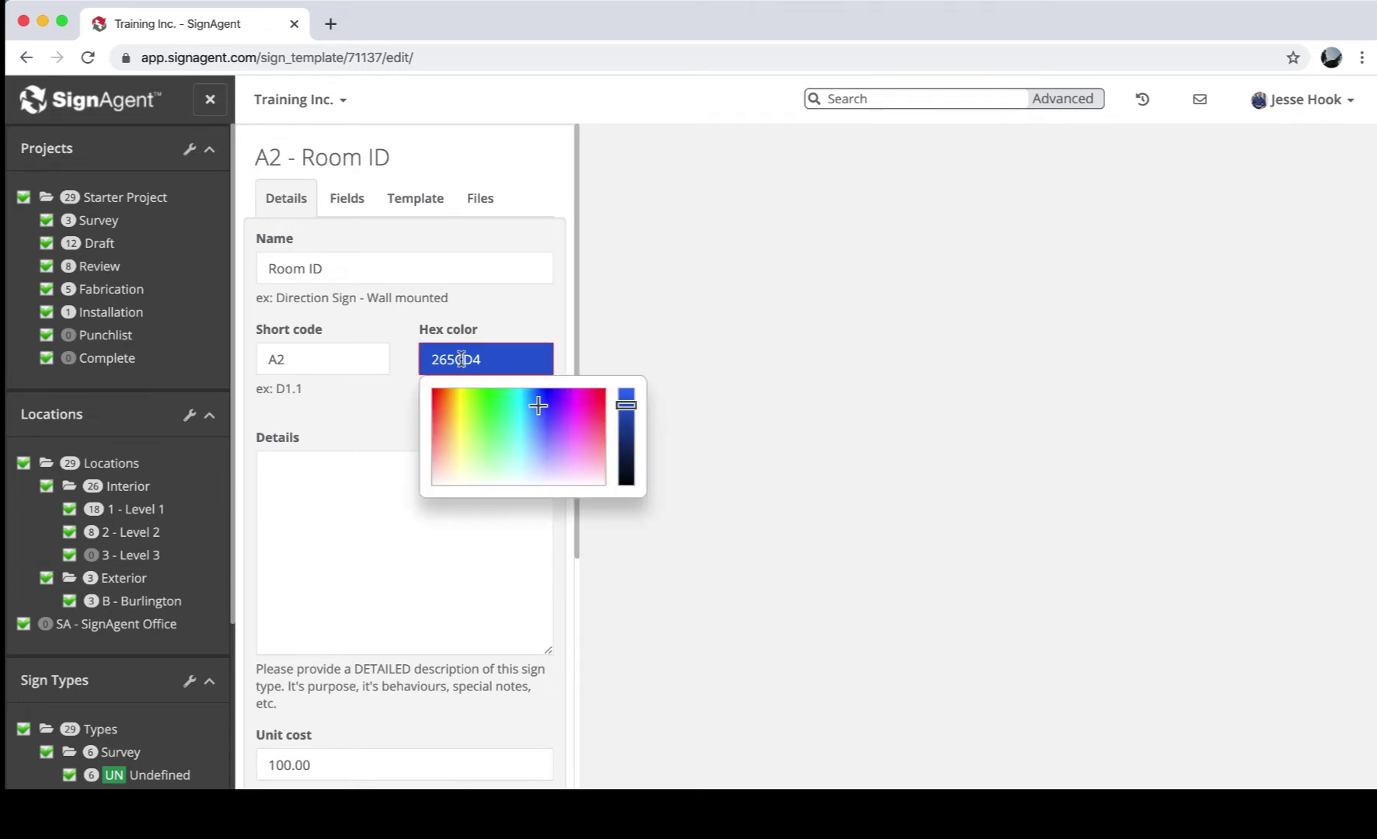
left_click(475, 438)
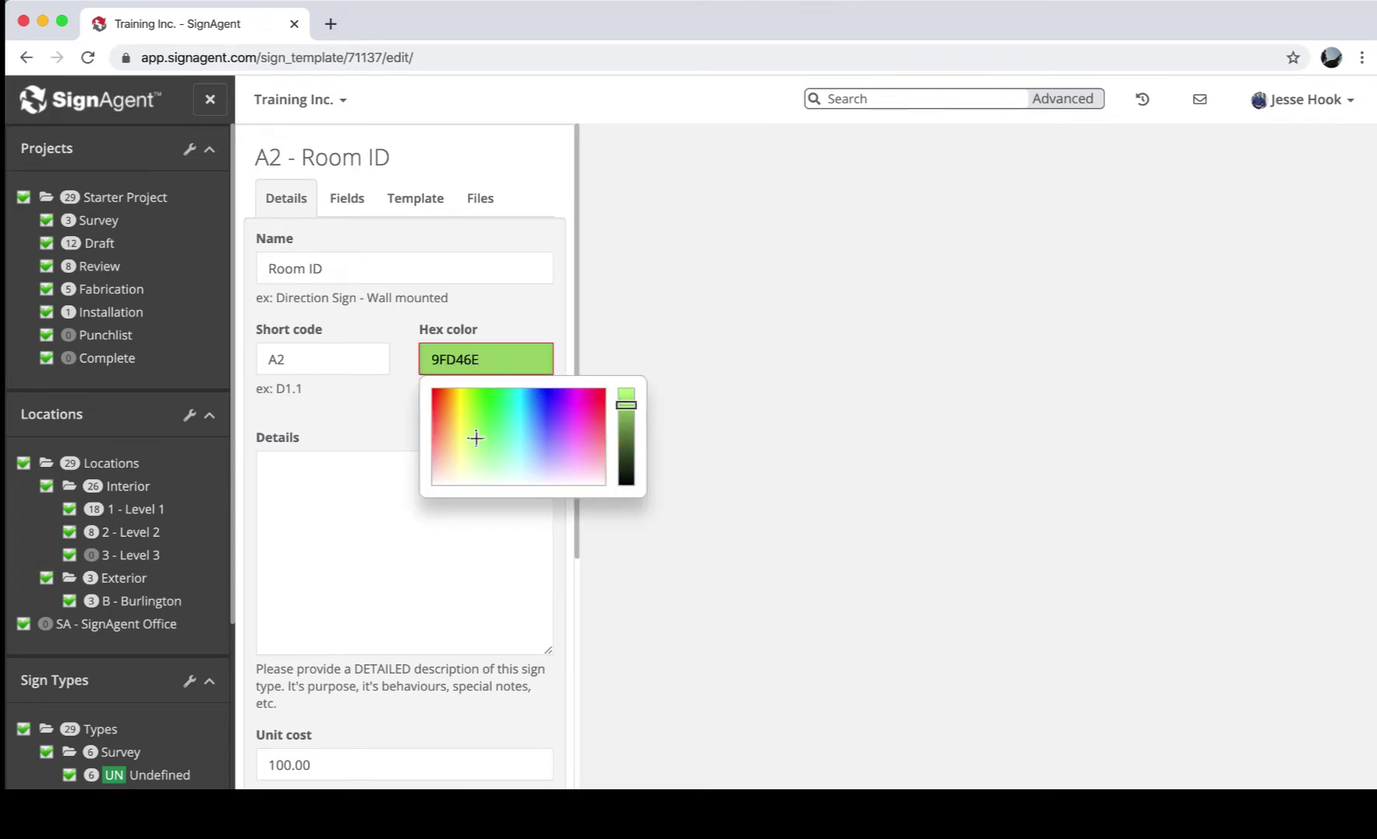
right_click(476, 436)
left_click(478, 404)
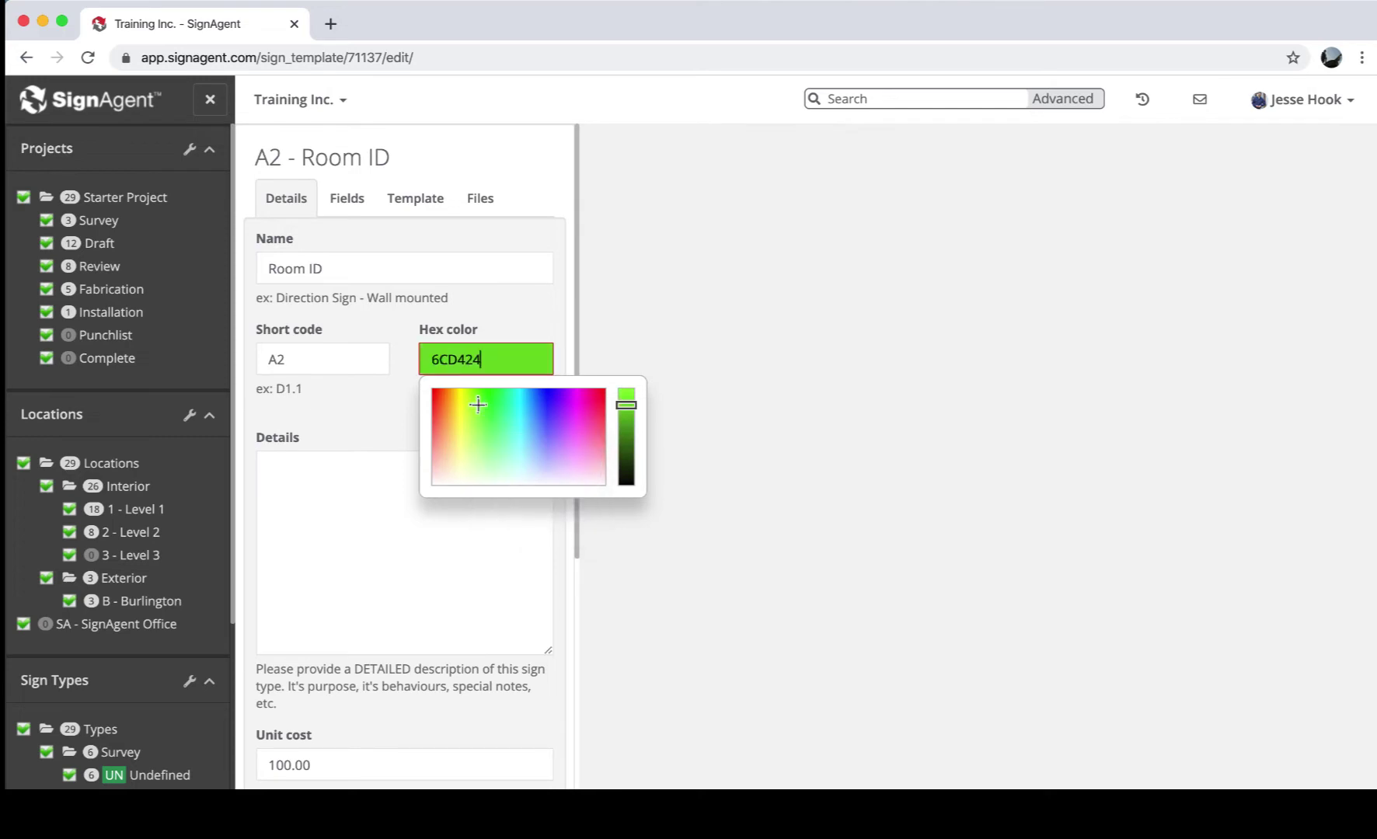
left_click(626, 419)
left_click(500, 315)
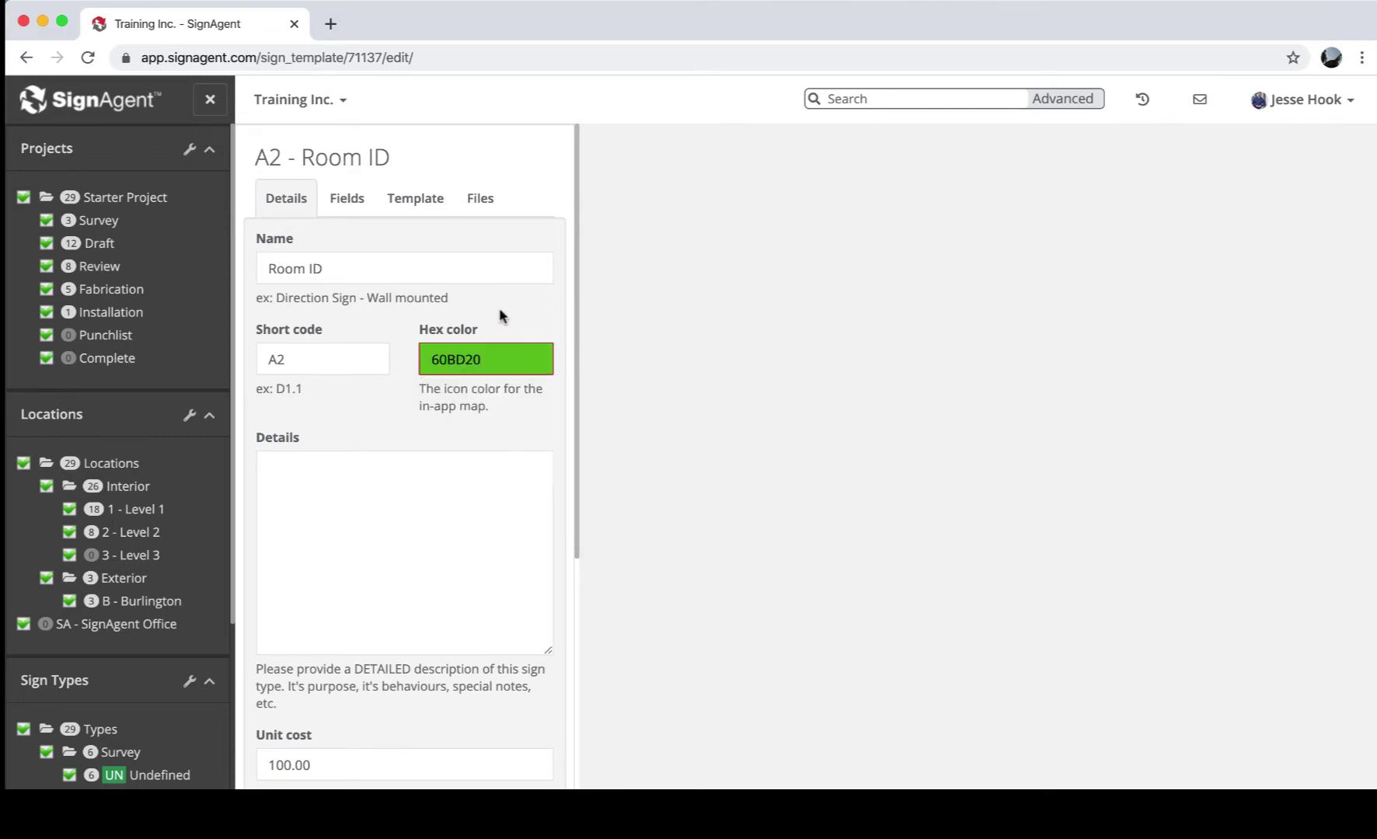
scroll(385, 523, "down", 3)
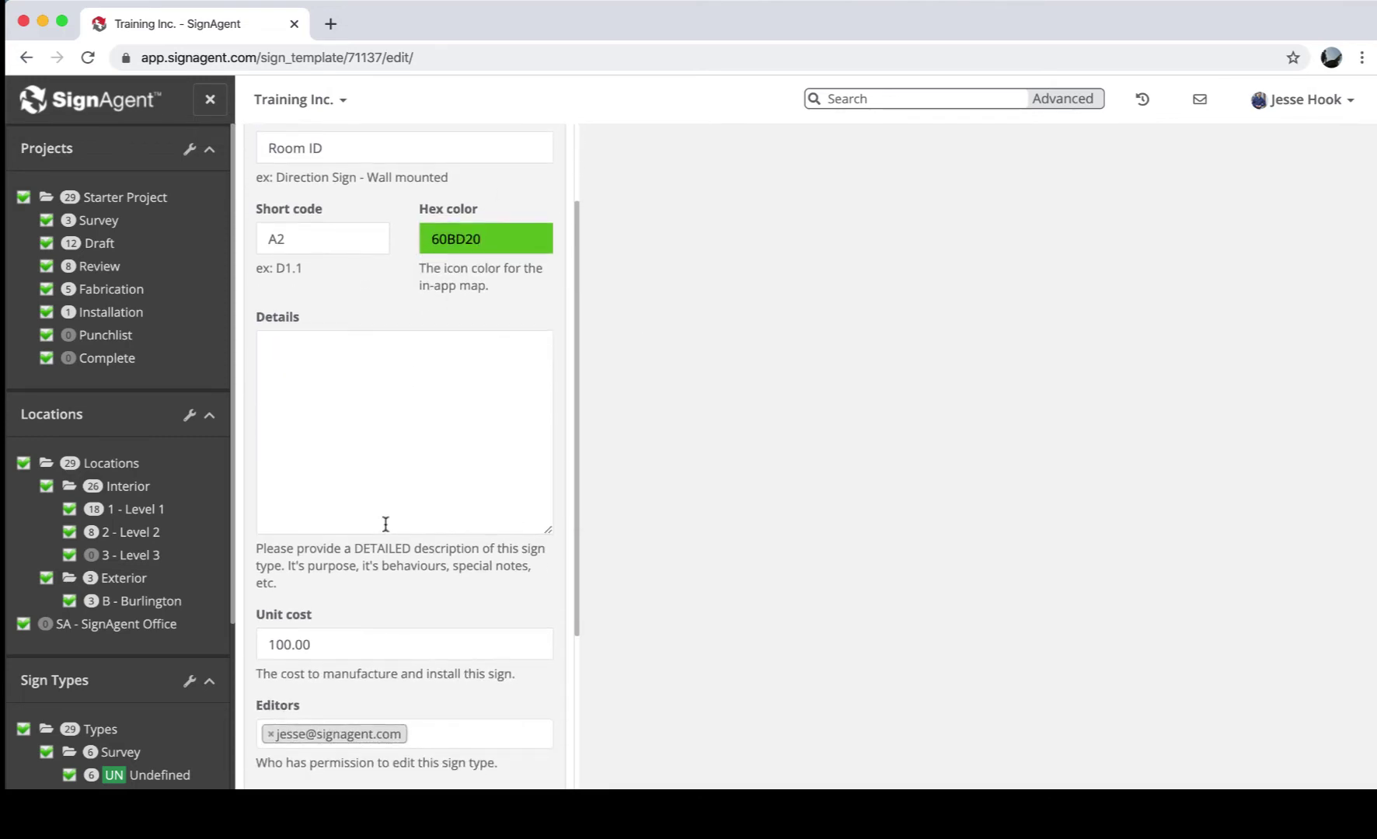
scroll(385, 523, "down", 3)
left_click(286, 595)
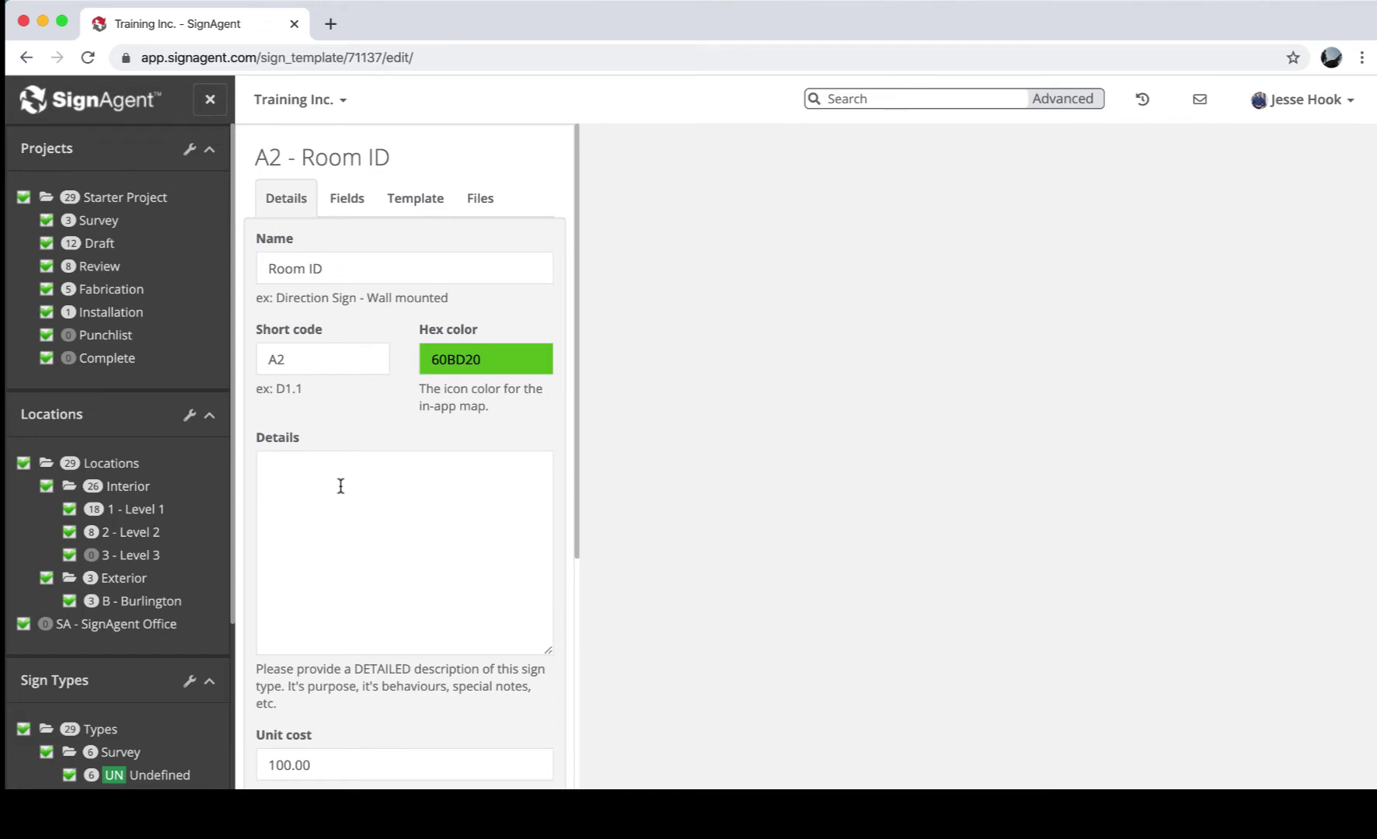
Examine the Room ID sign type's details and its message fields, message defaults, number of sides, repeating fields and detail fields
scroll(340, 485, "down", 3)
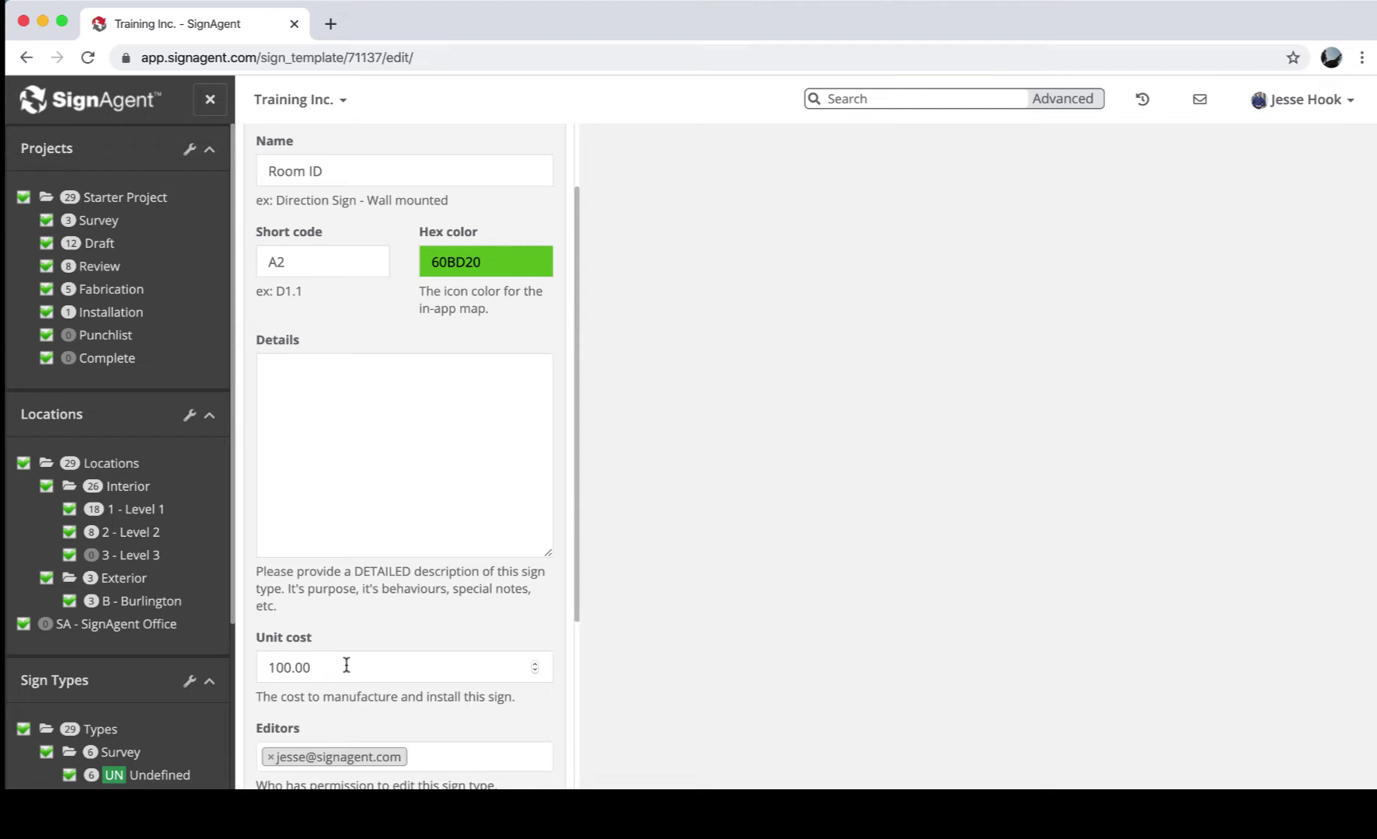
scroll(347, 666, "up", 2)
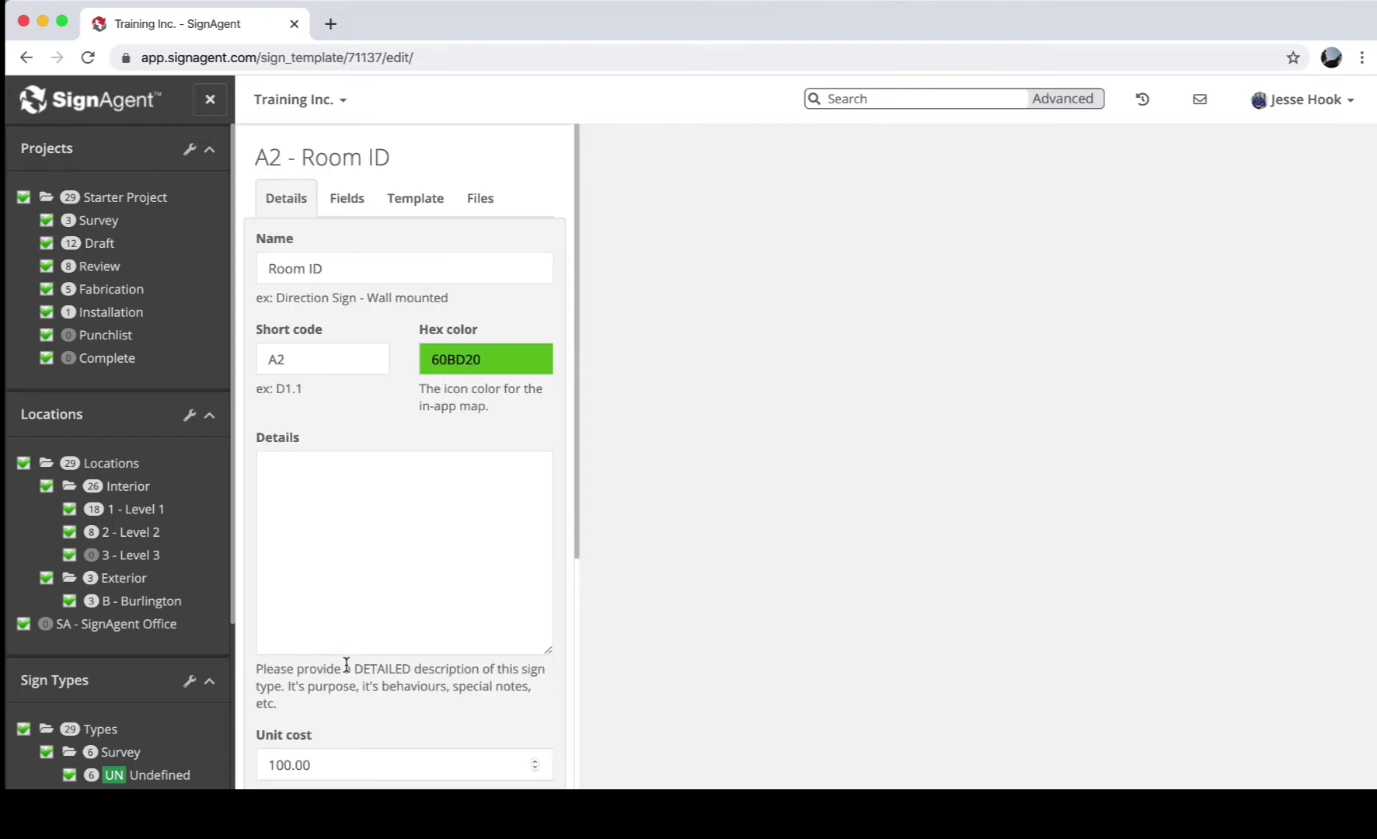
left_click(352, 199)
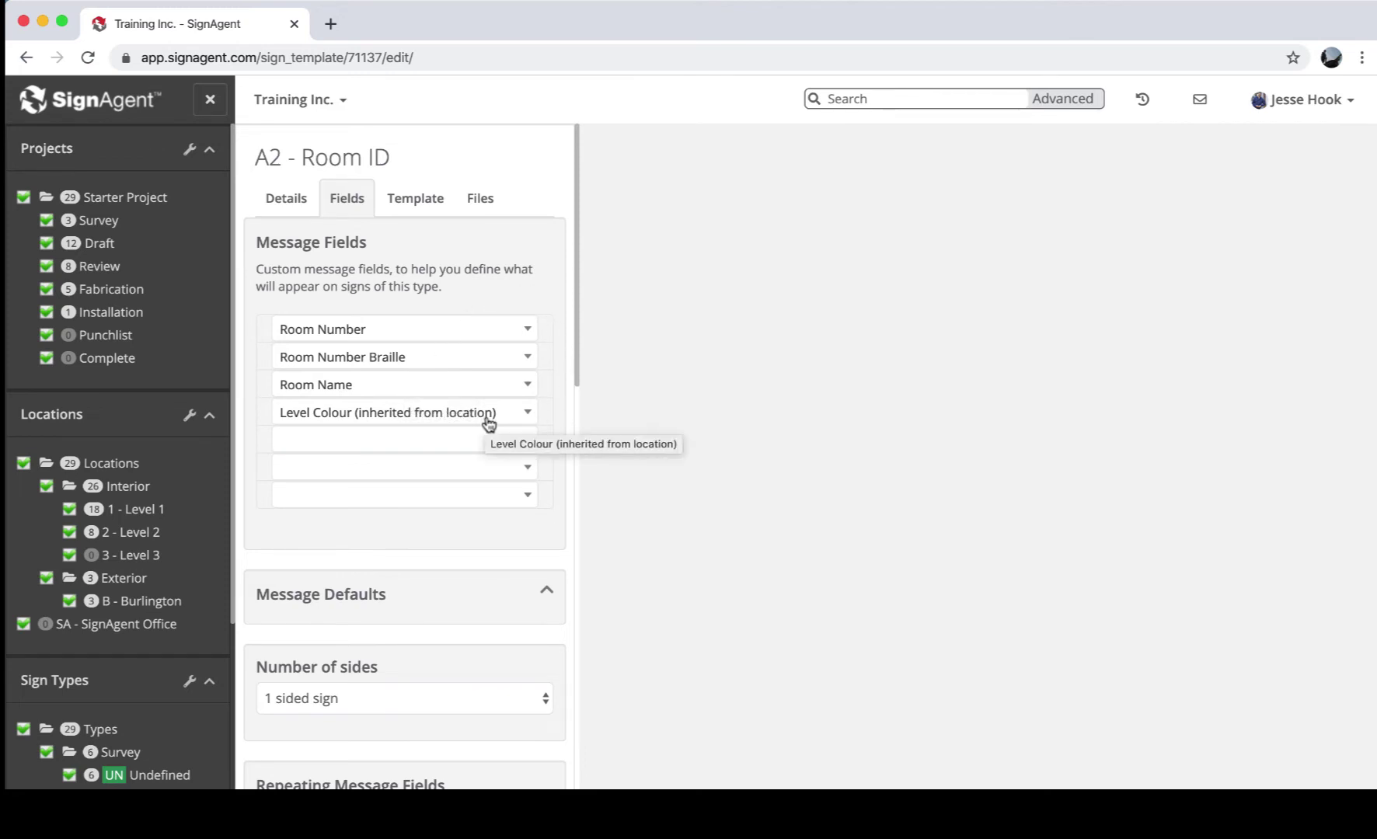
left_click(547, 592)
scroll(546, 591, "down", 3)
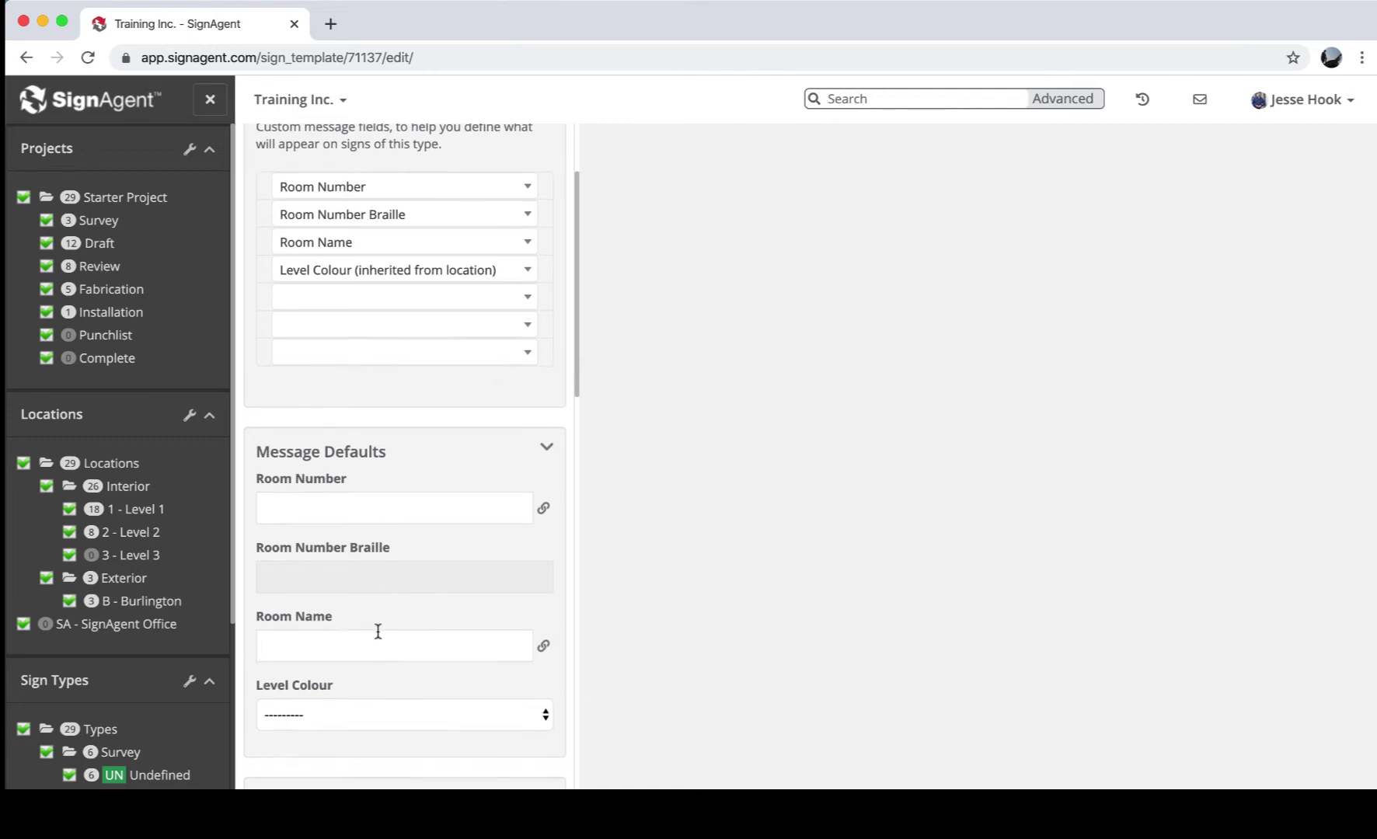
scroll(378, 631, "down", 3)
scroll(378, 636, "down", 1)
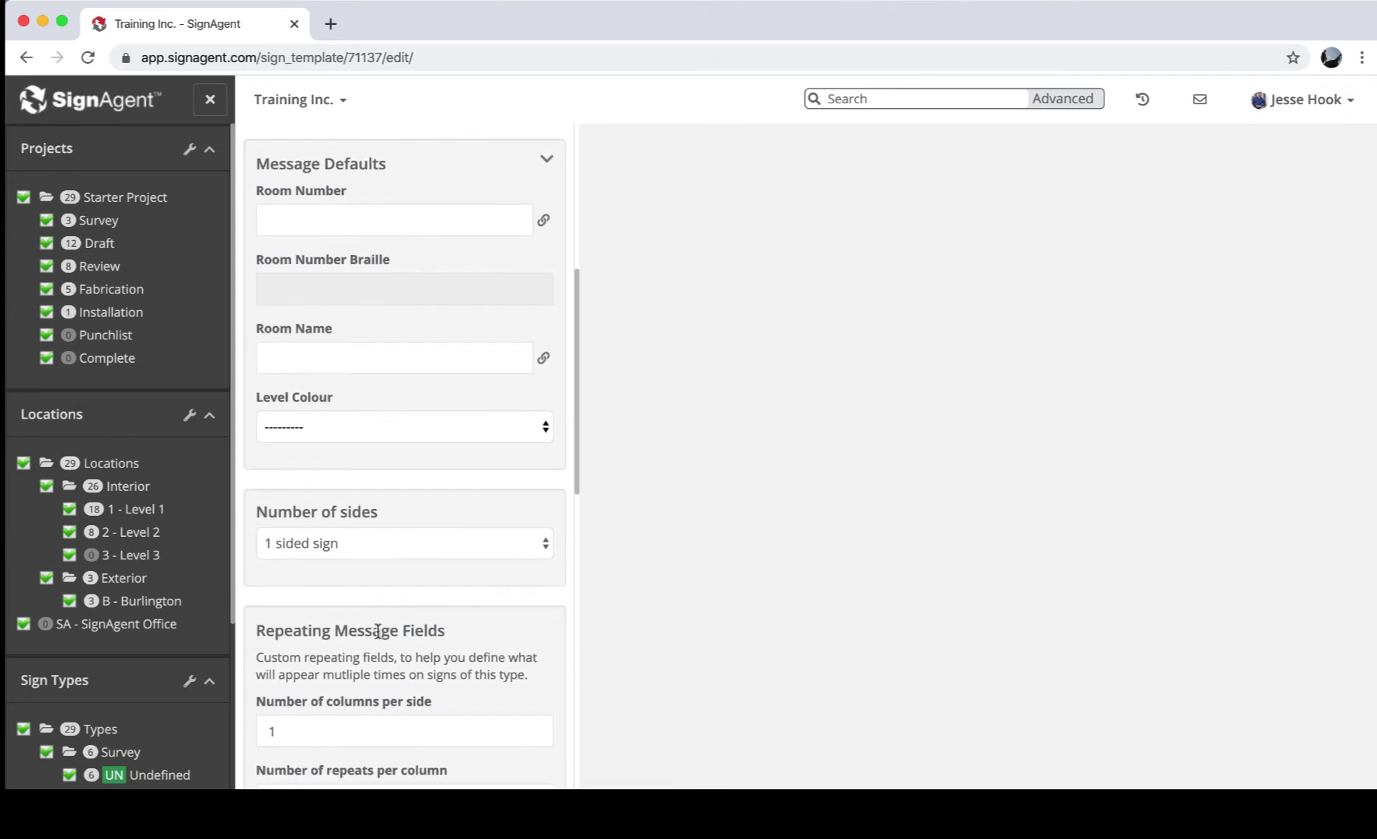
scroll(377, 631, "down", 3)
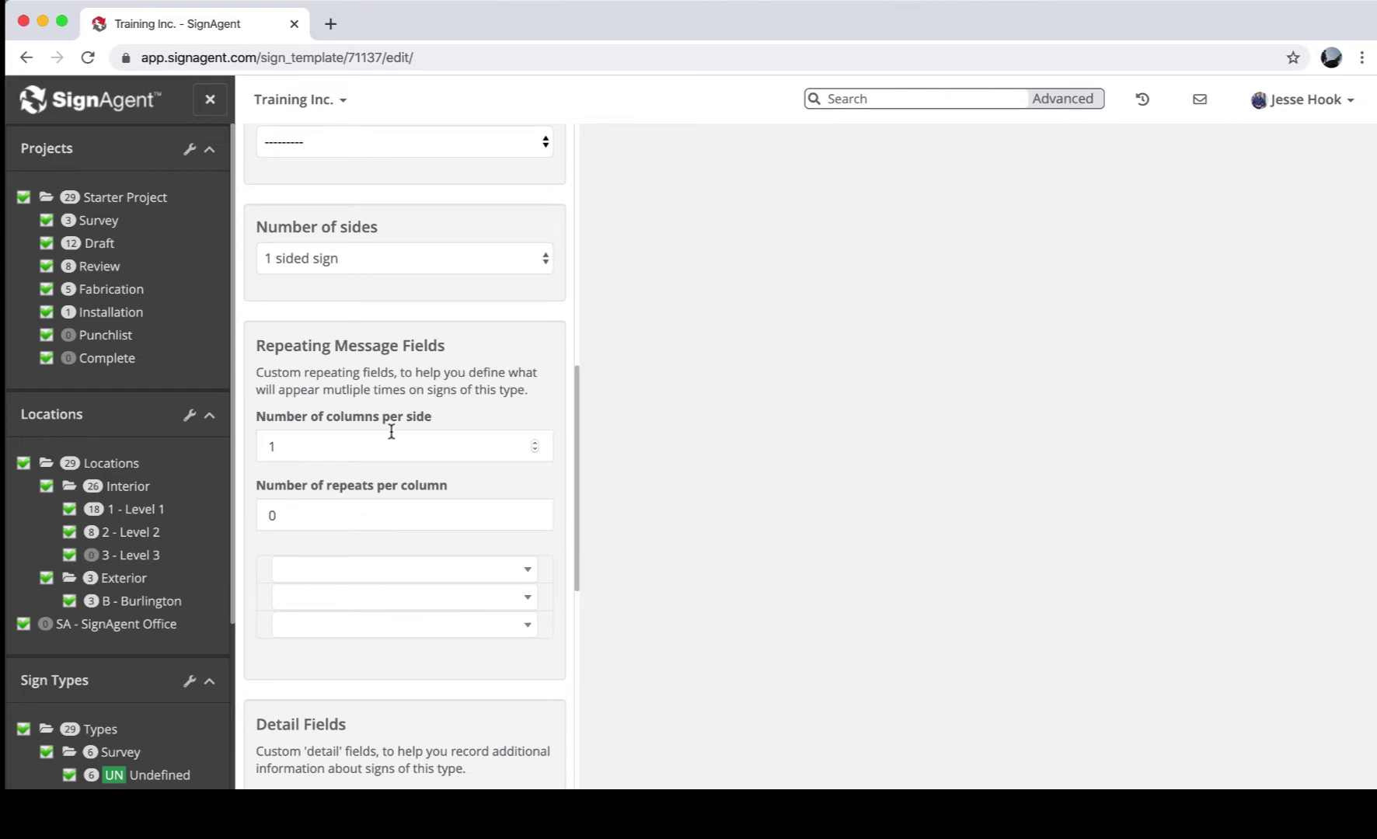
scroll(391, 431, "down", 4)
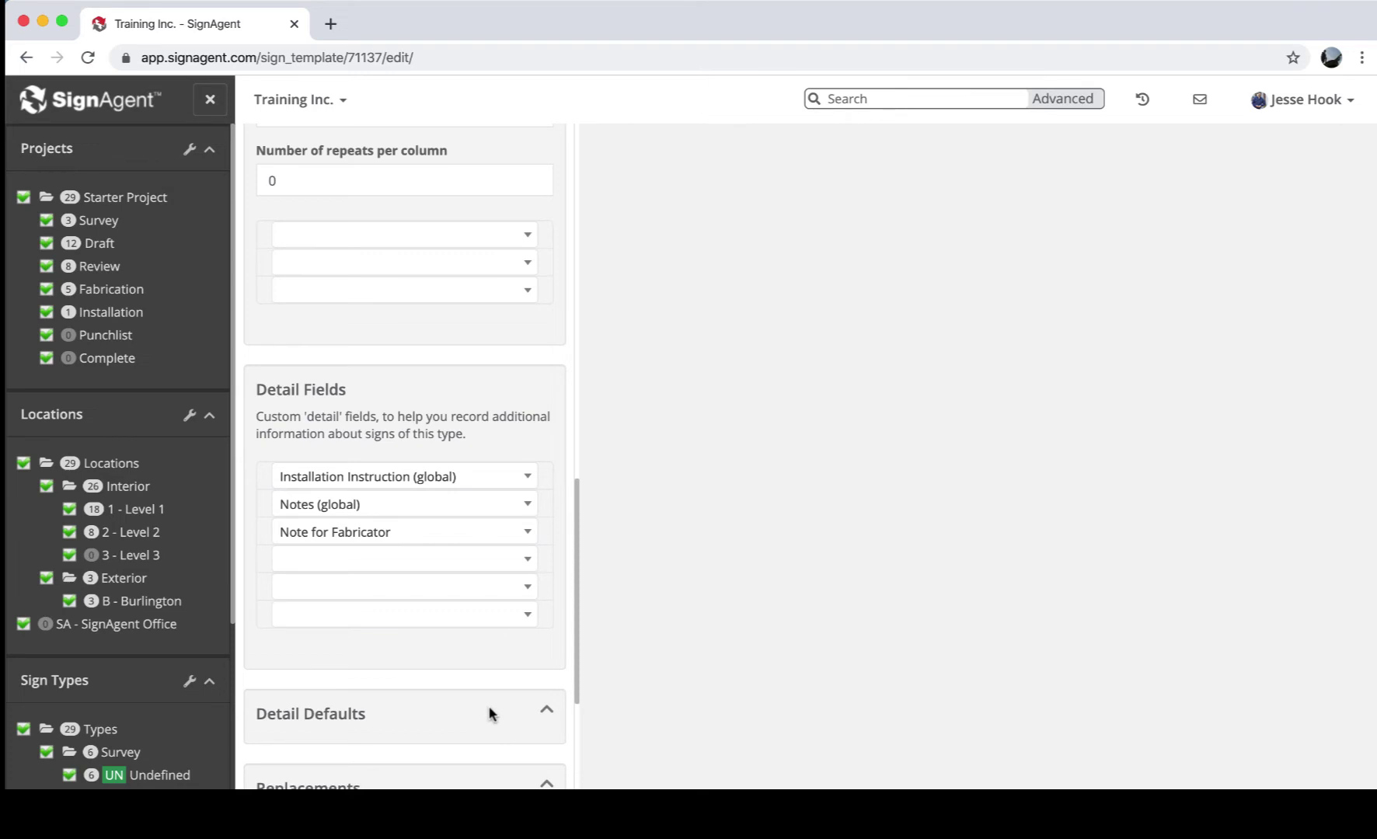
scroll(489, 714, "up", 10)
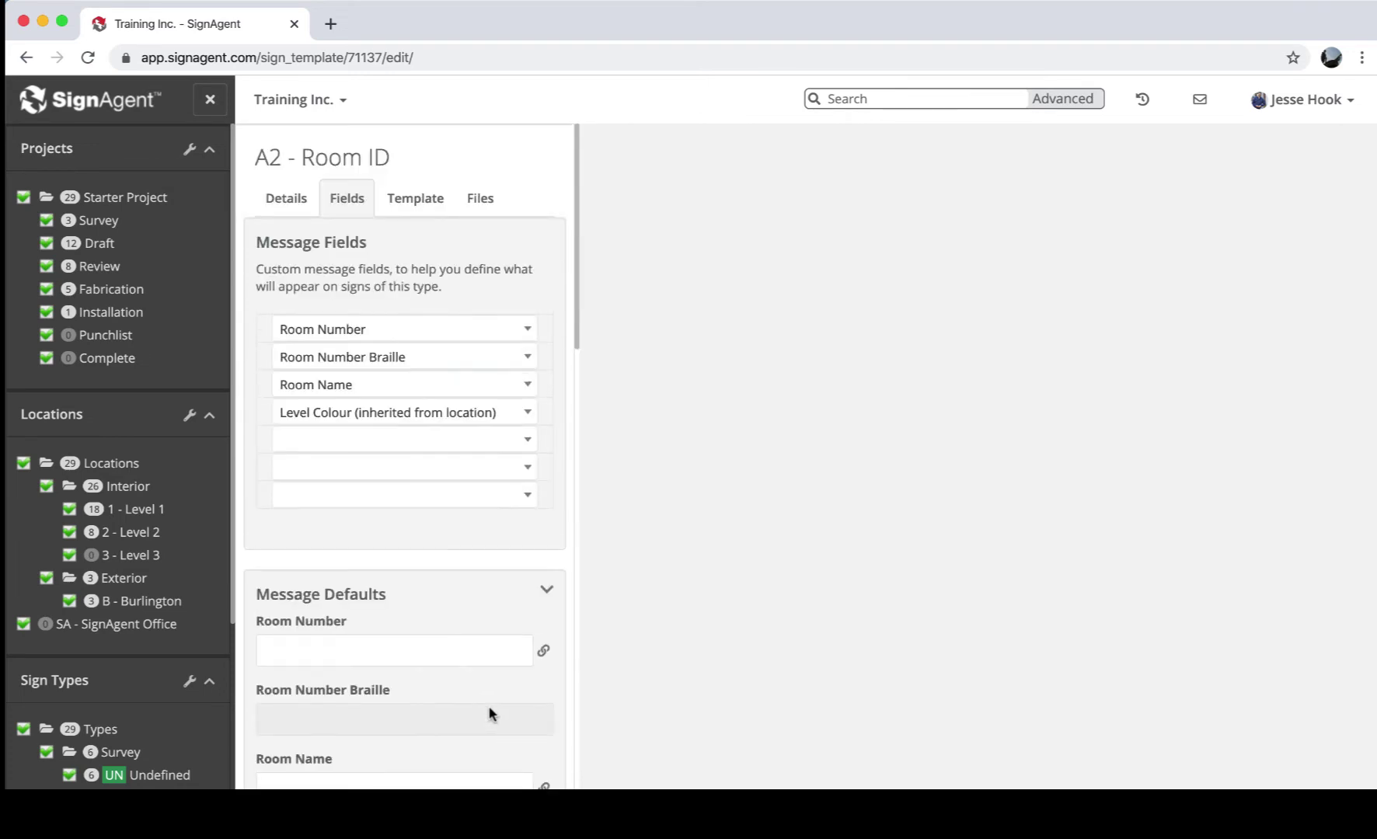
View the Room ID sign type's template artwork and open the SignAgent support site
left_click(413, 203)
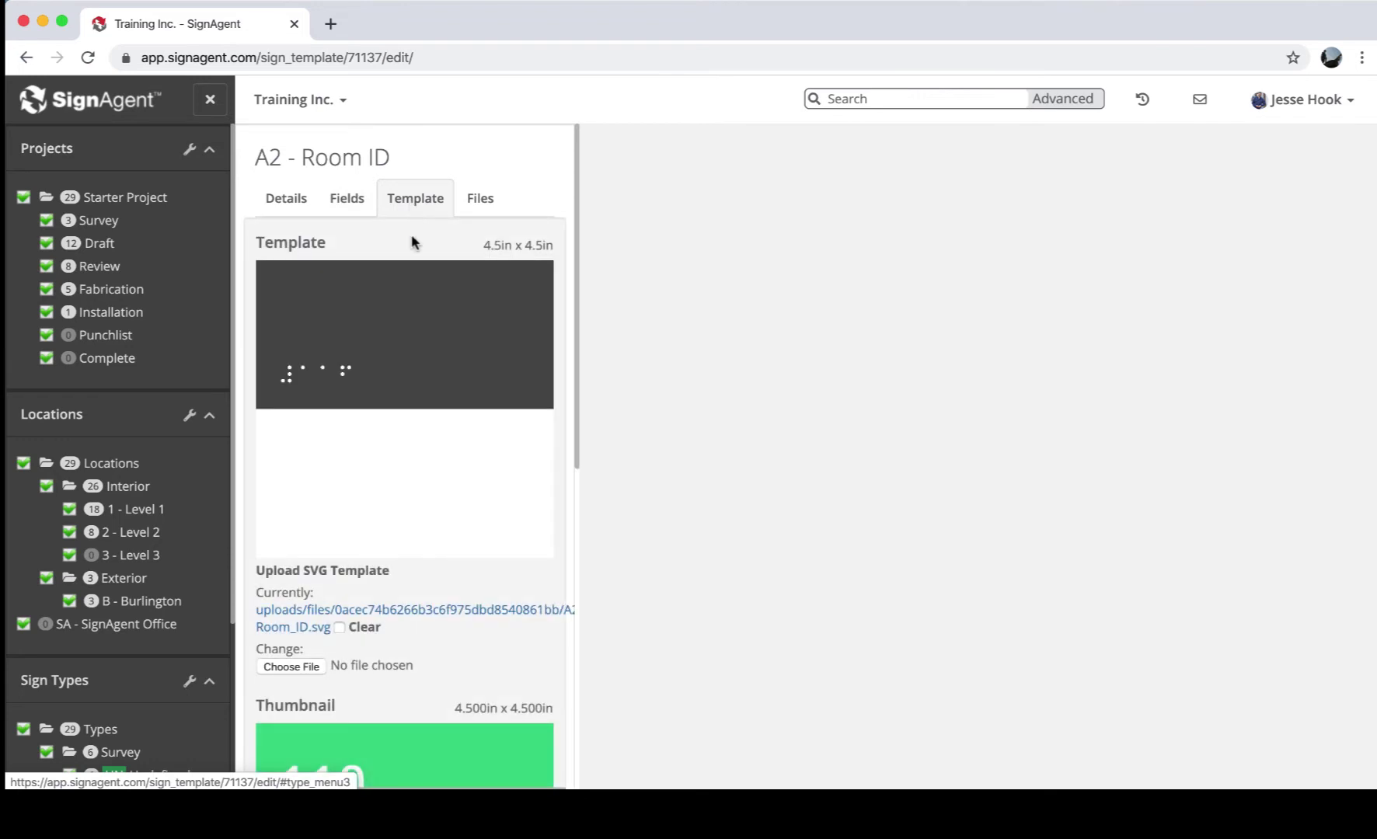
scroll(440, 568, "down", 1)
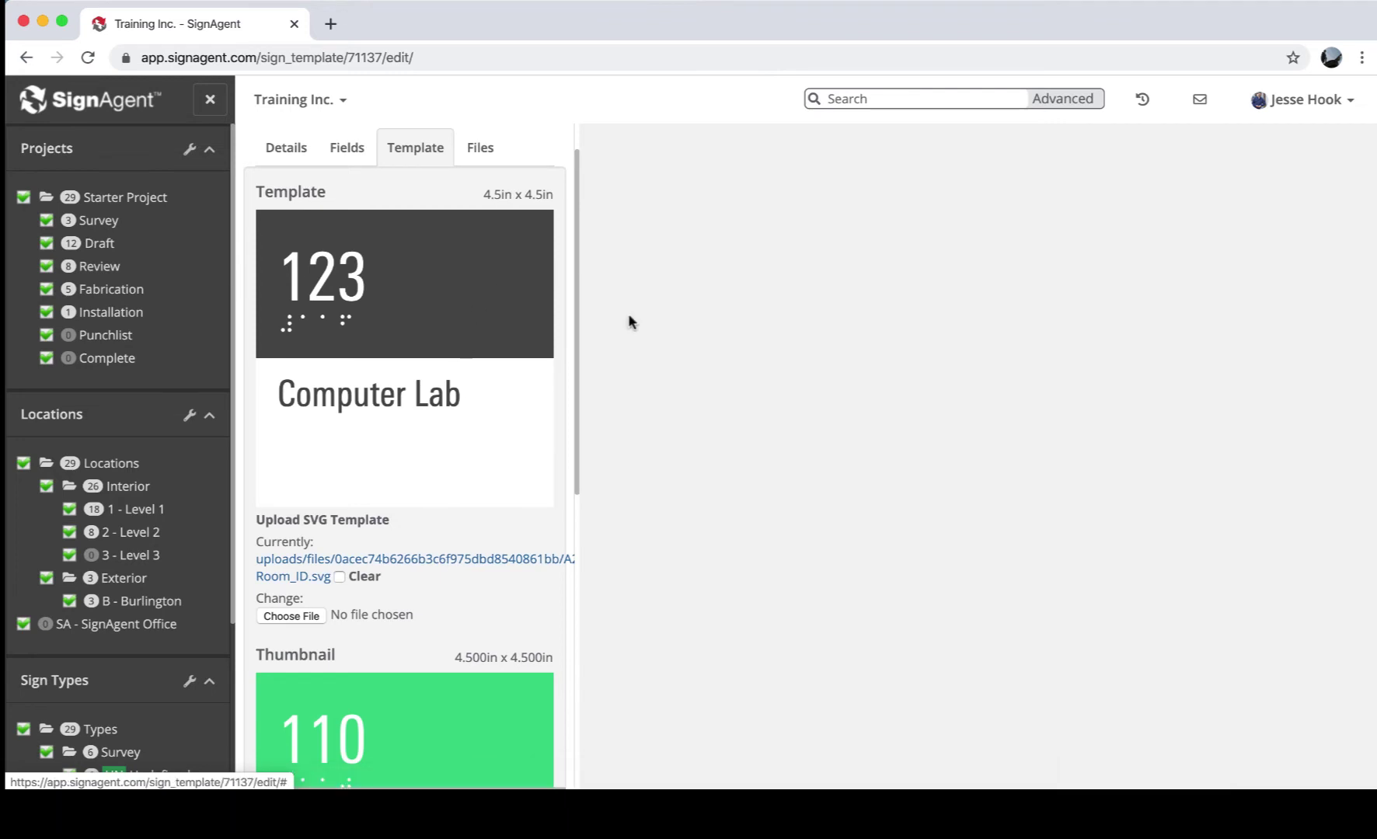
left_click(1306, 112)
left_click(1290, 399)
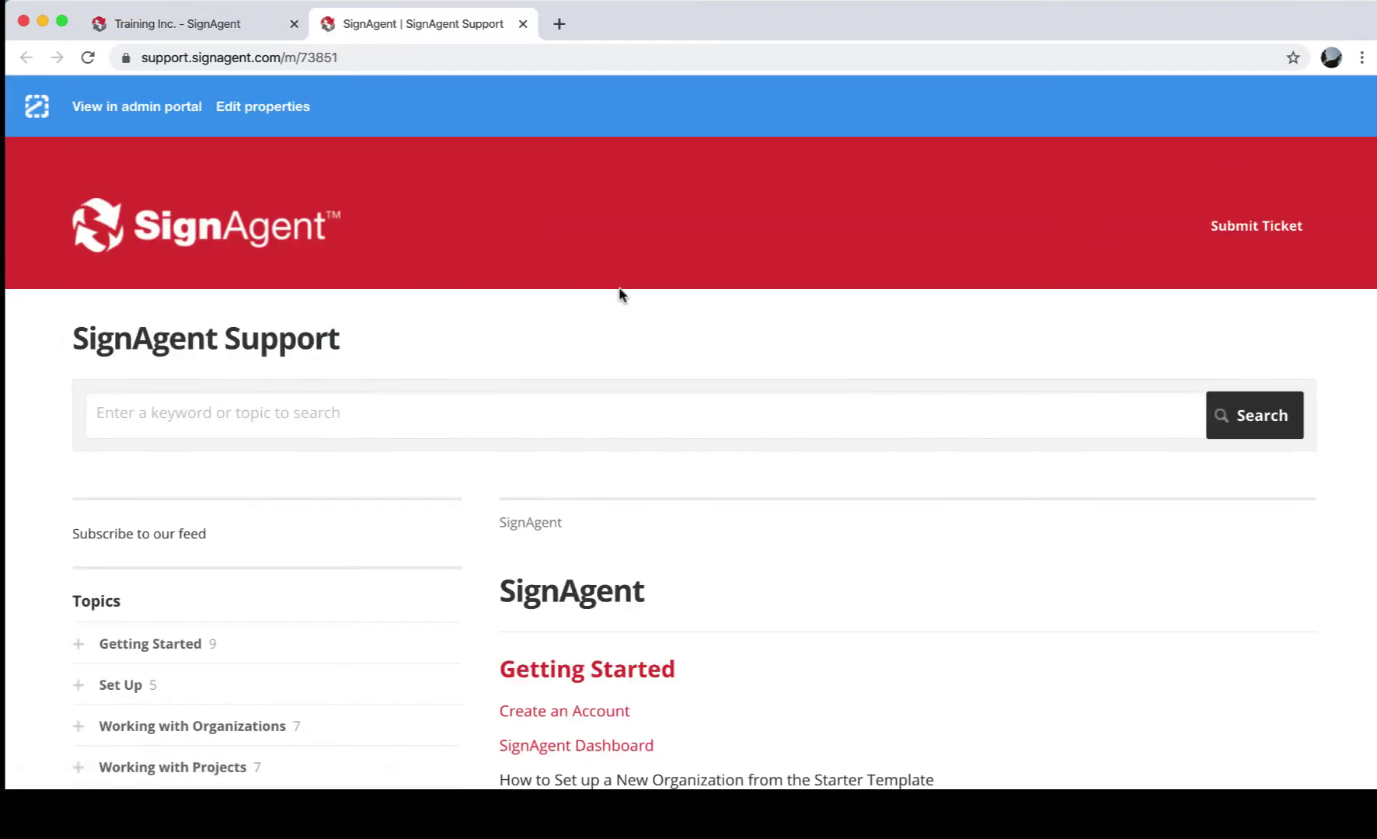
Find the Working with Templates topic on the support site and open the Create Simple Room ID Sign article
scroll(620, 293, "down", 7)
scroll(719, 326, "down", 2)
scroll(830, 390, "down", 6)
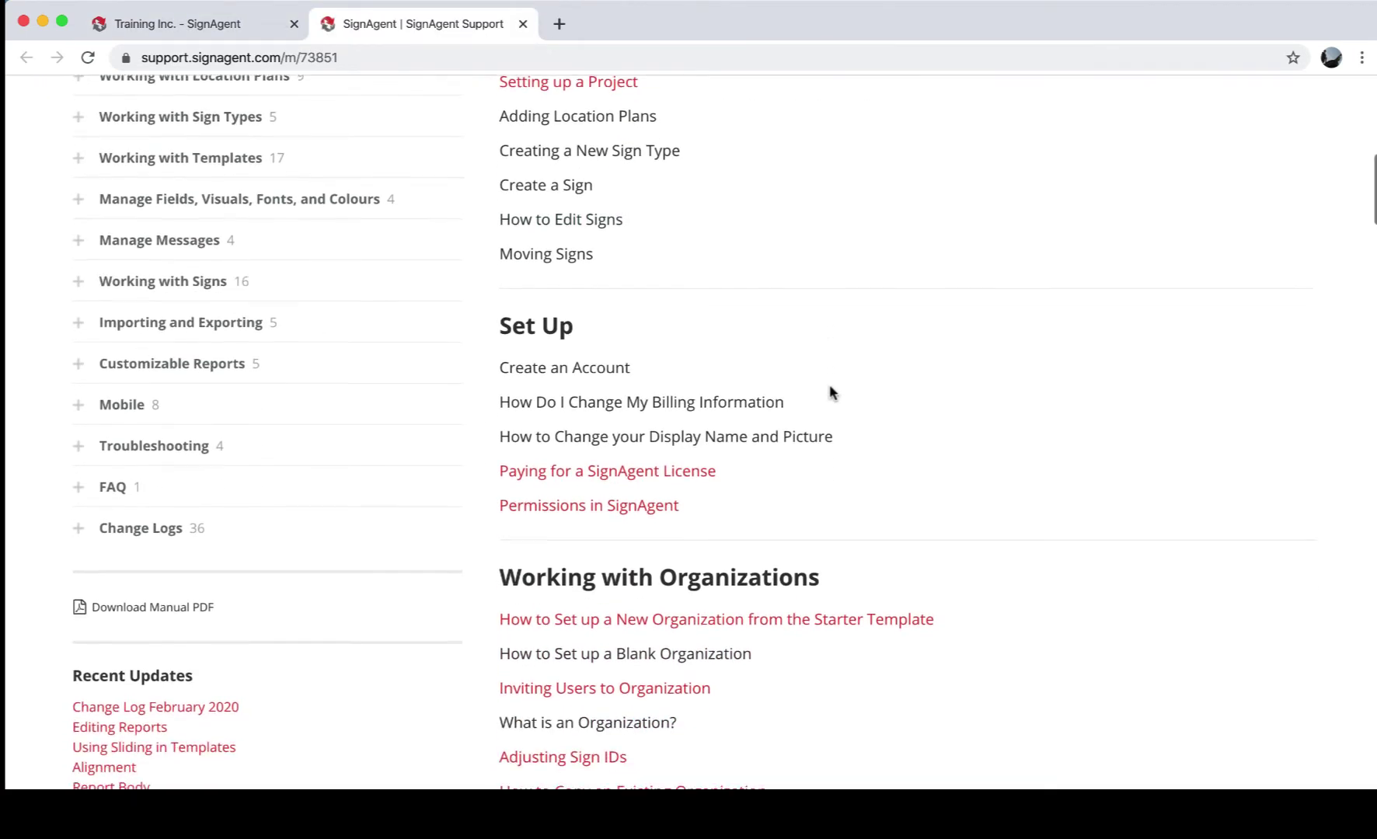
scroll(830, 393, "down", 14)
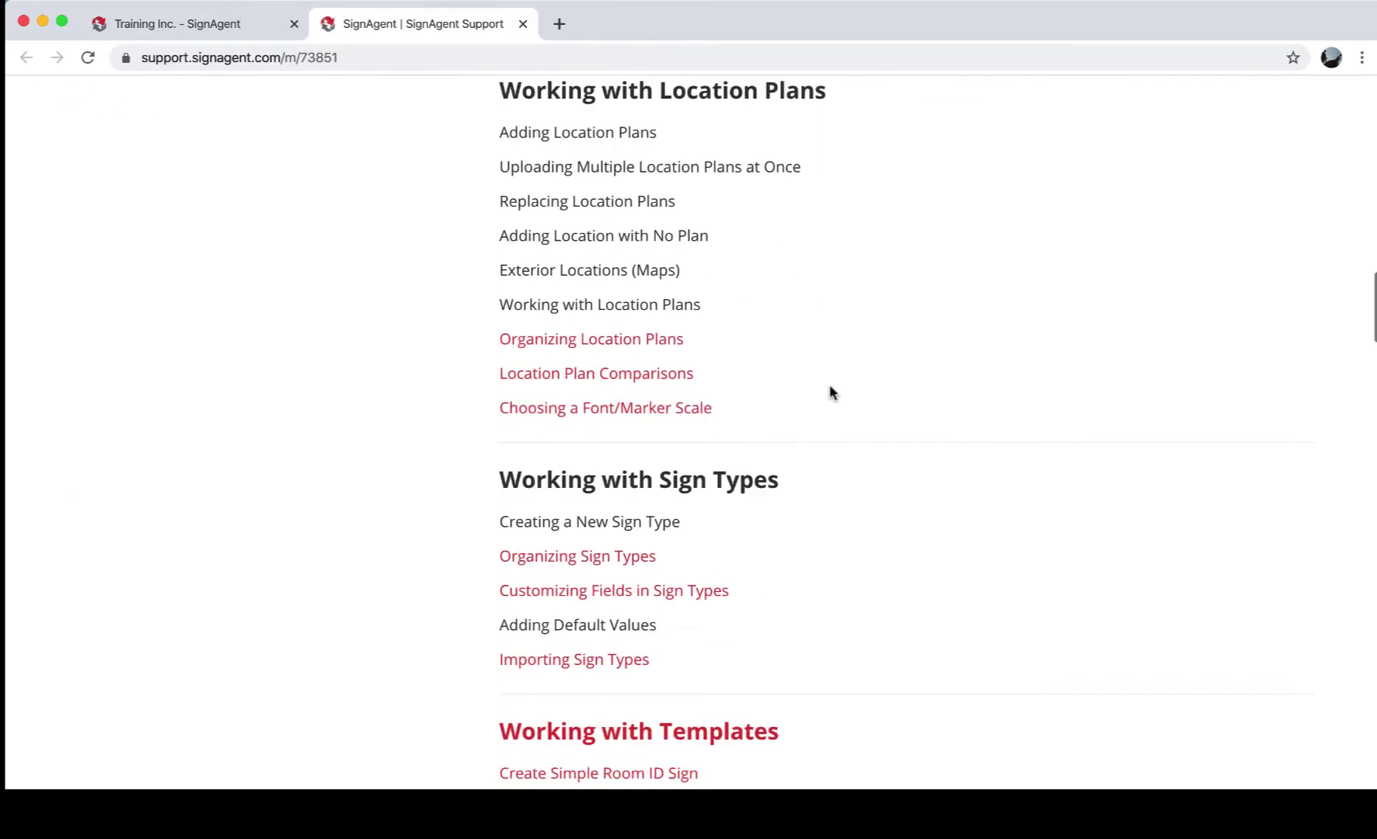
scroll(829, 393, "down", 4)
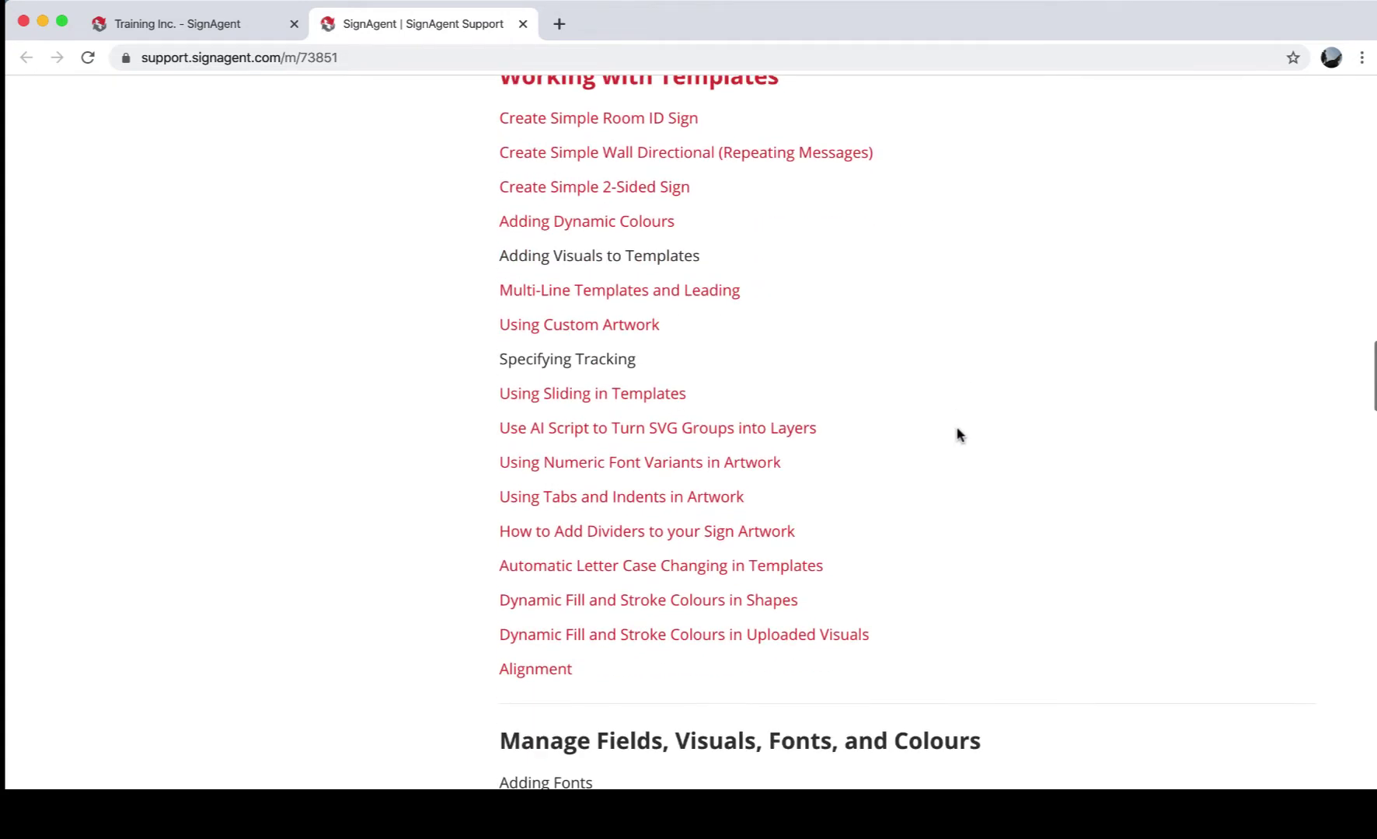
scroll(956, 433, "up", 2)
left_click(665, 230)
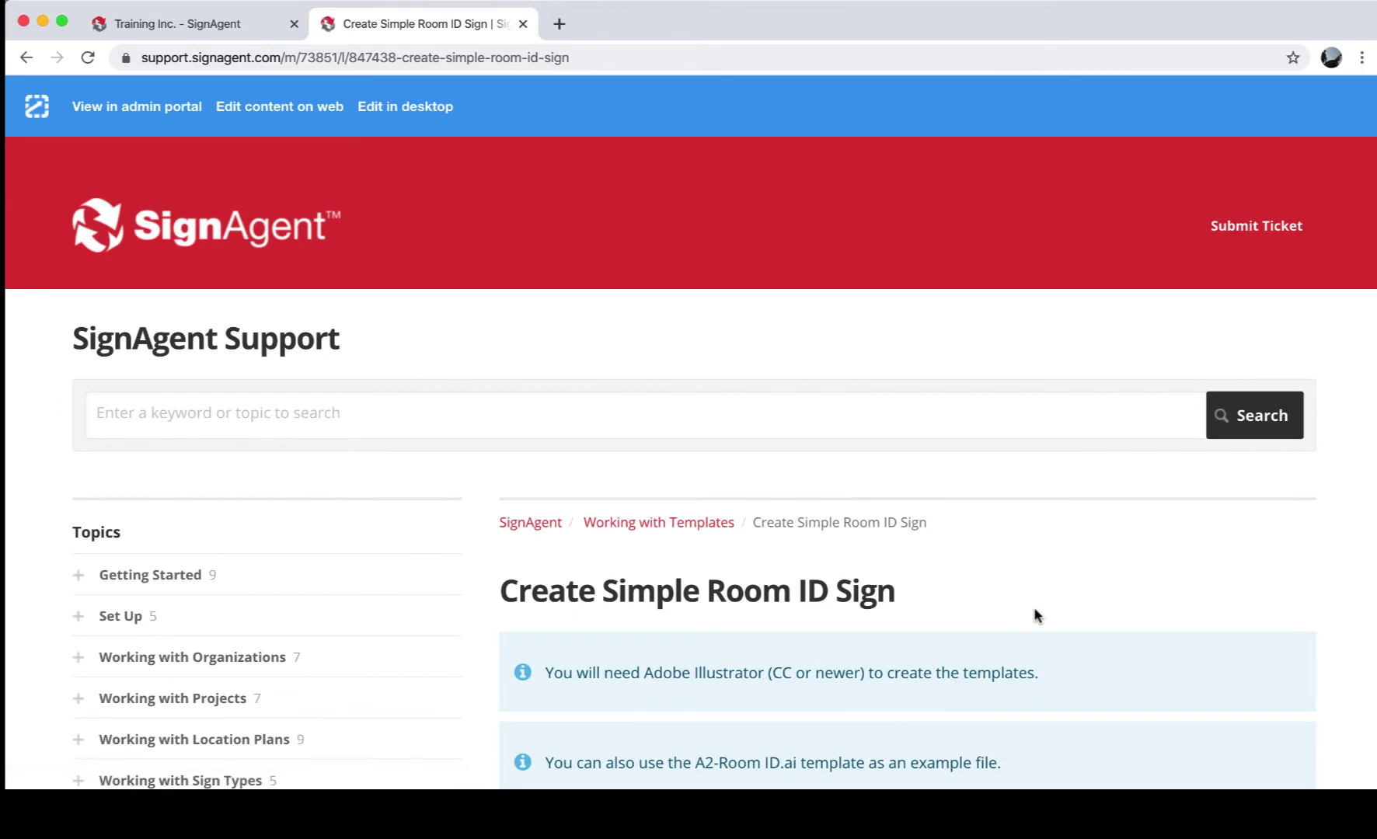
Examine the article's A2-Room_ID.ai example file, sign creation instructions, layer illustration and list of related template topics
scroll(1033, 616, "down", 5)
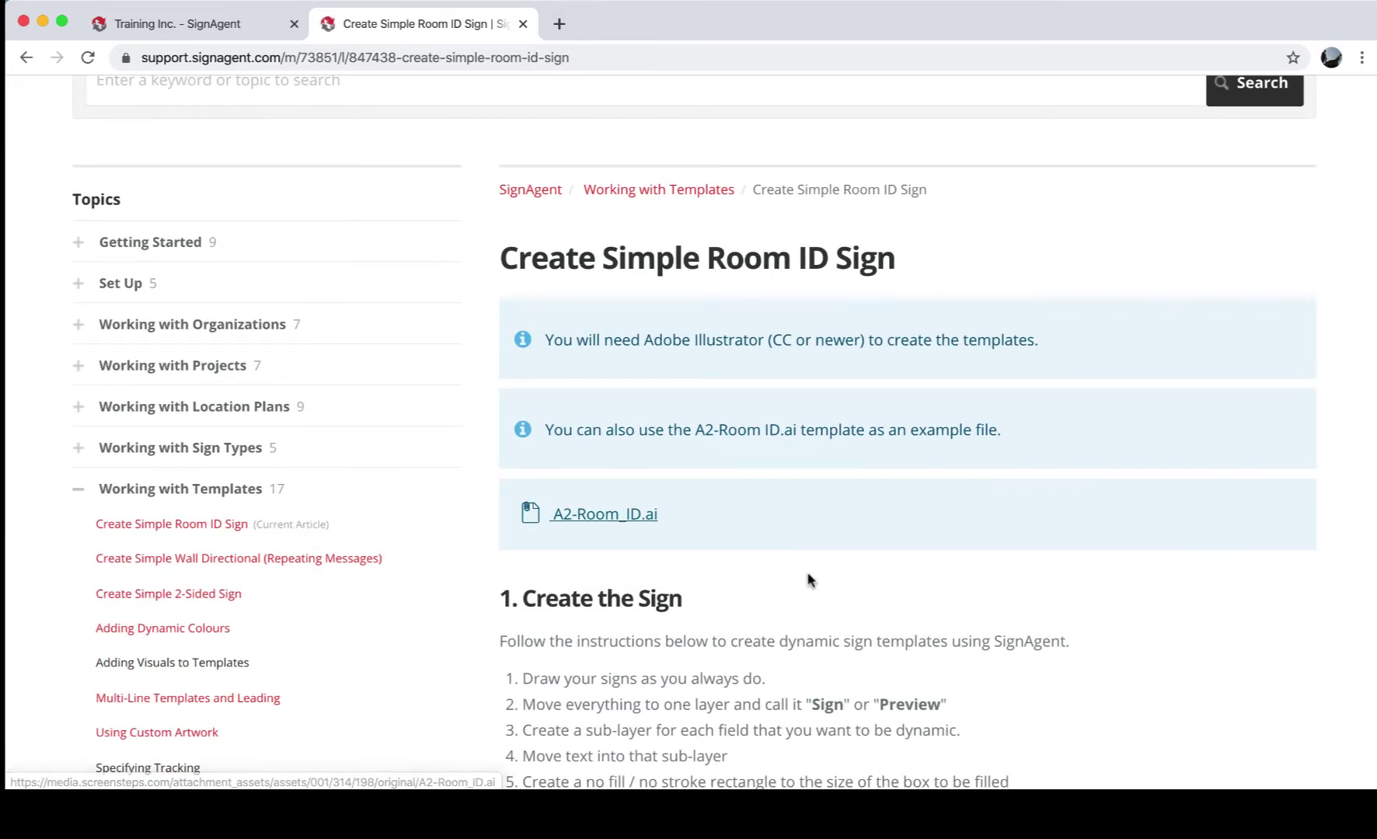
scroll(808, 580, "down", 8)
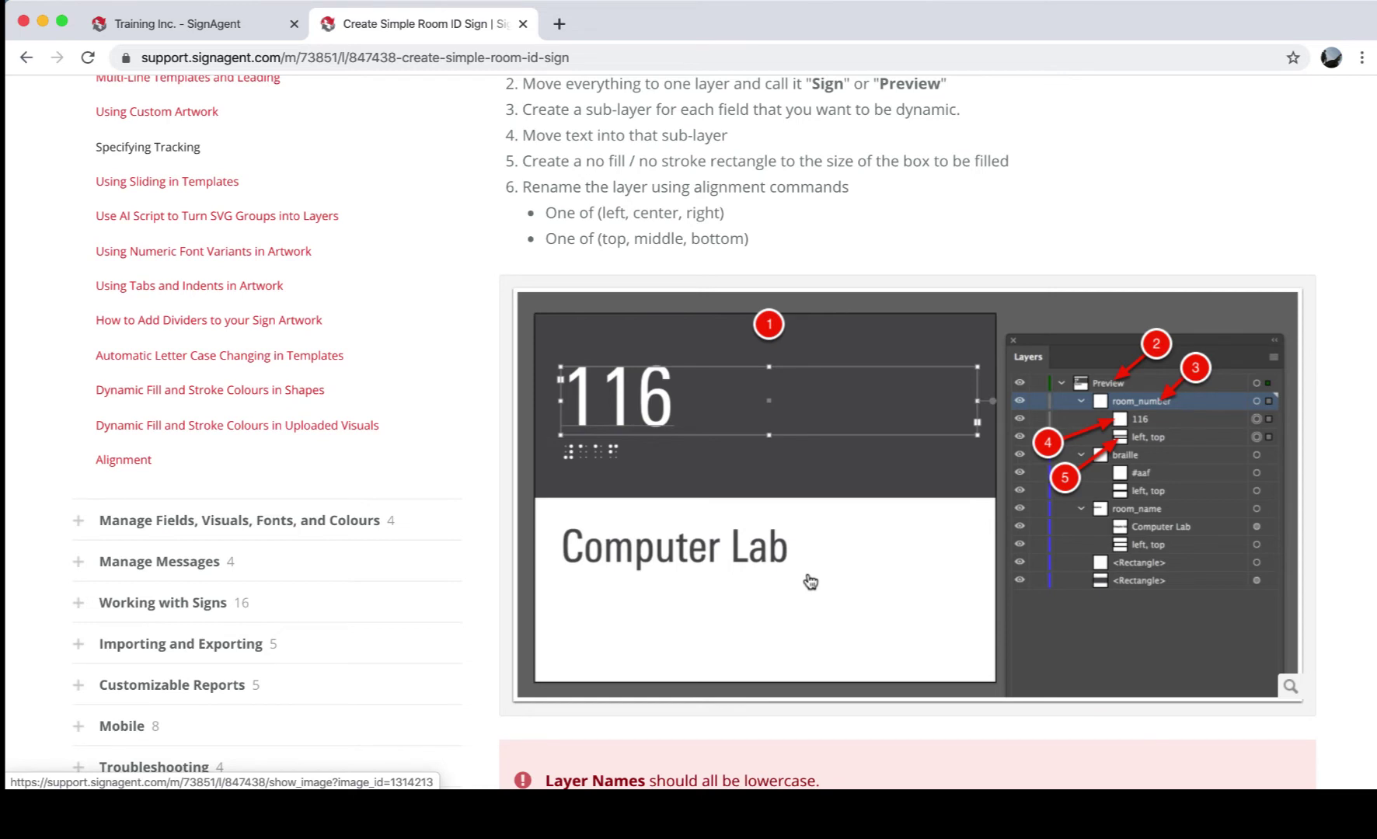
scroll(369, 280, "up", 1)
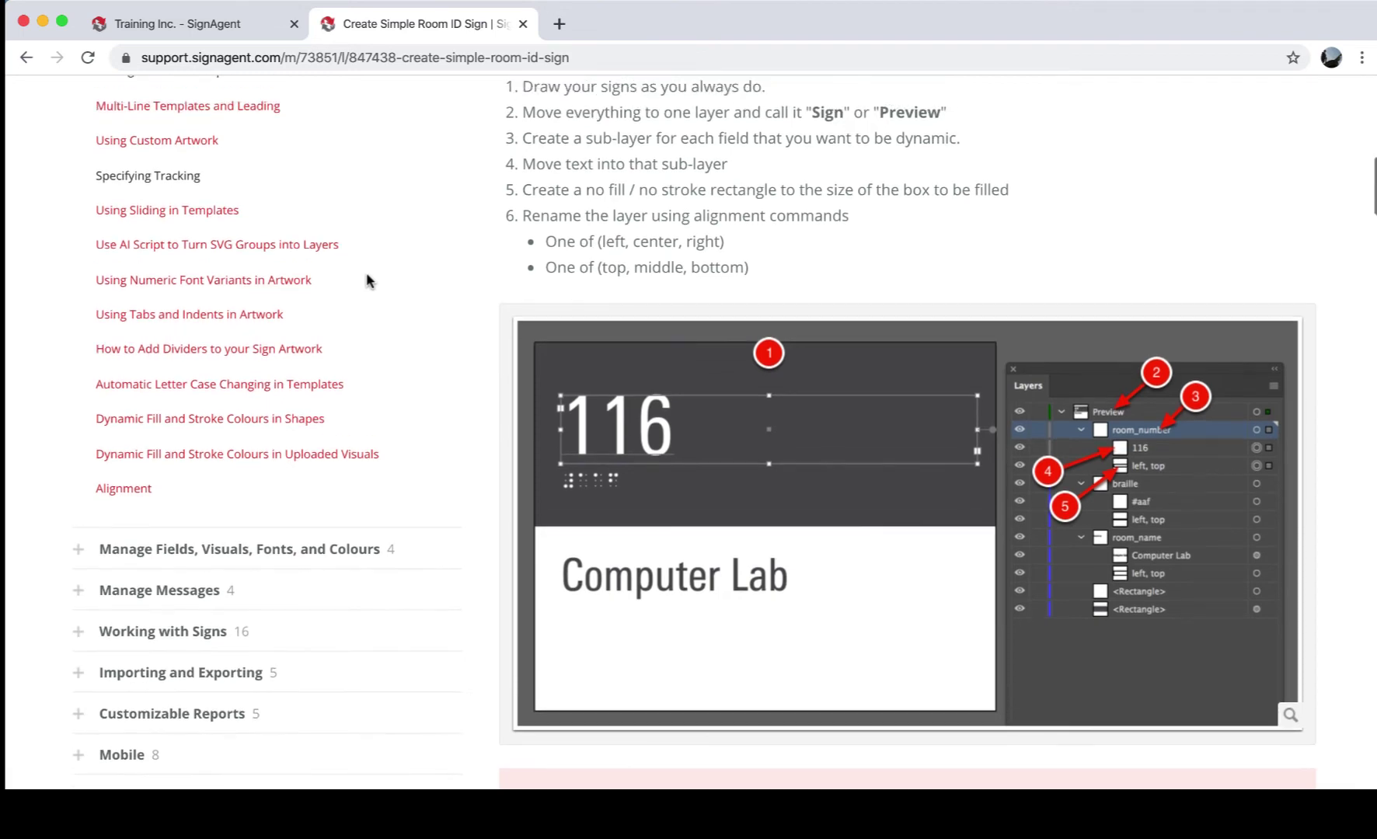
scroll(368, 280, "up", 10)
scroll(368, 280, "down", 3)
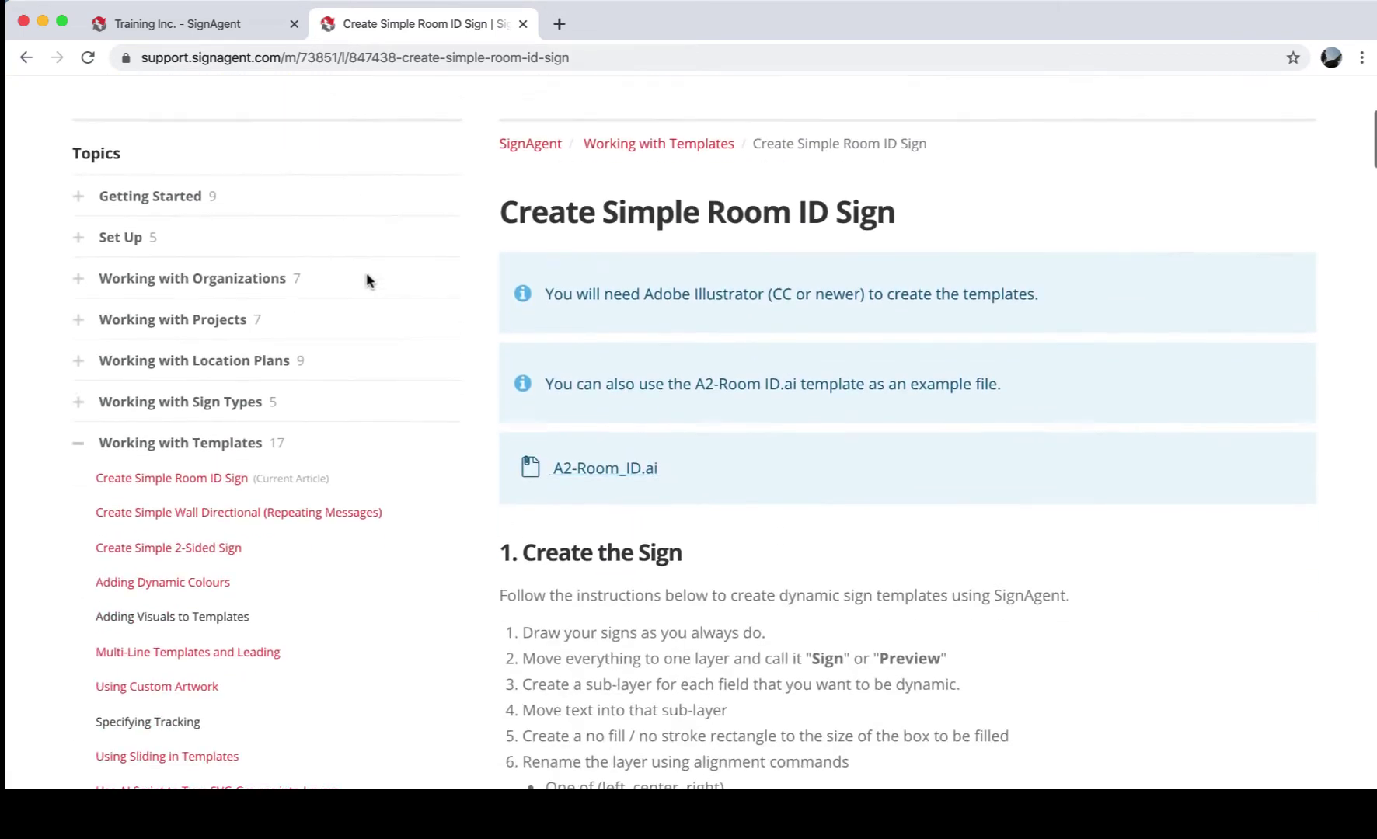
scroll(368, 280, "down", 1)
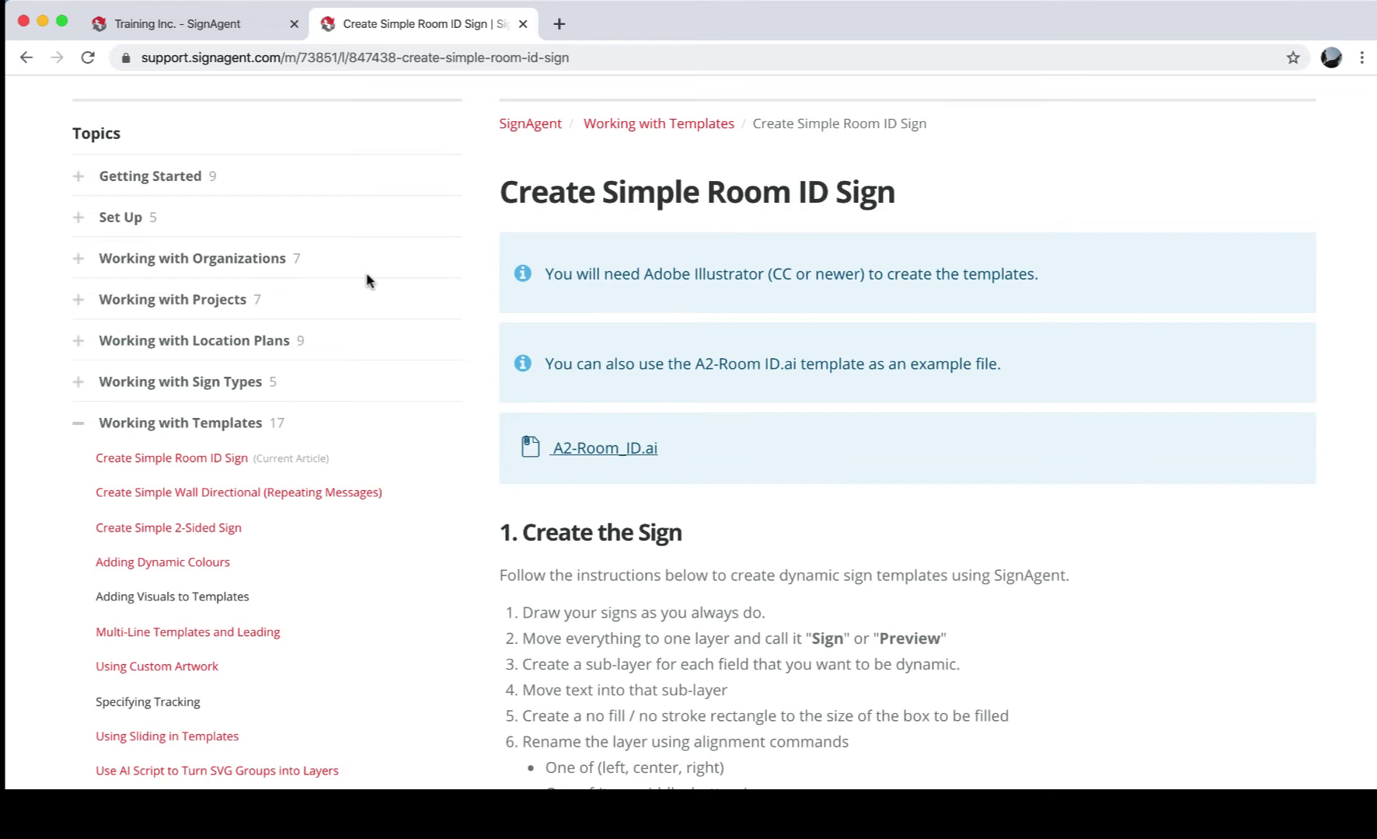
scroll(366, 279, "up", 5)
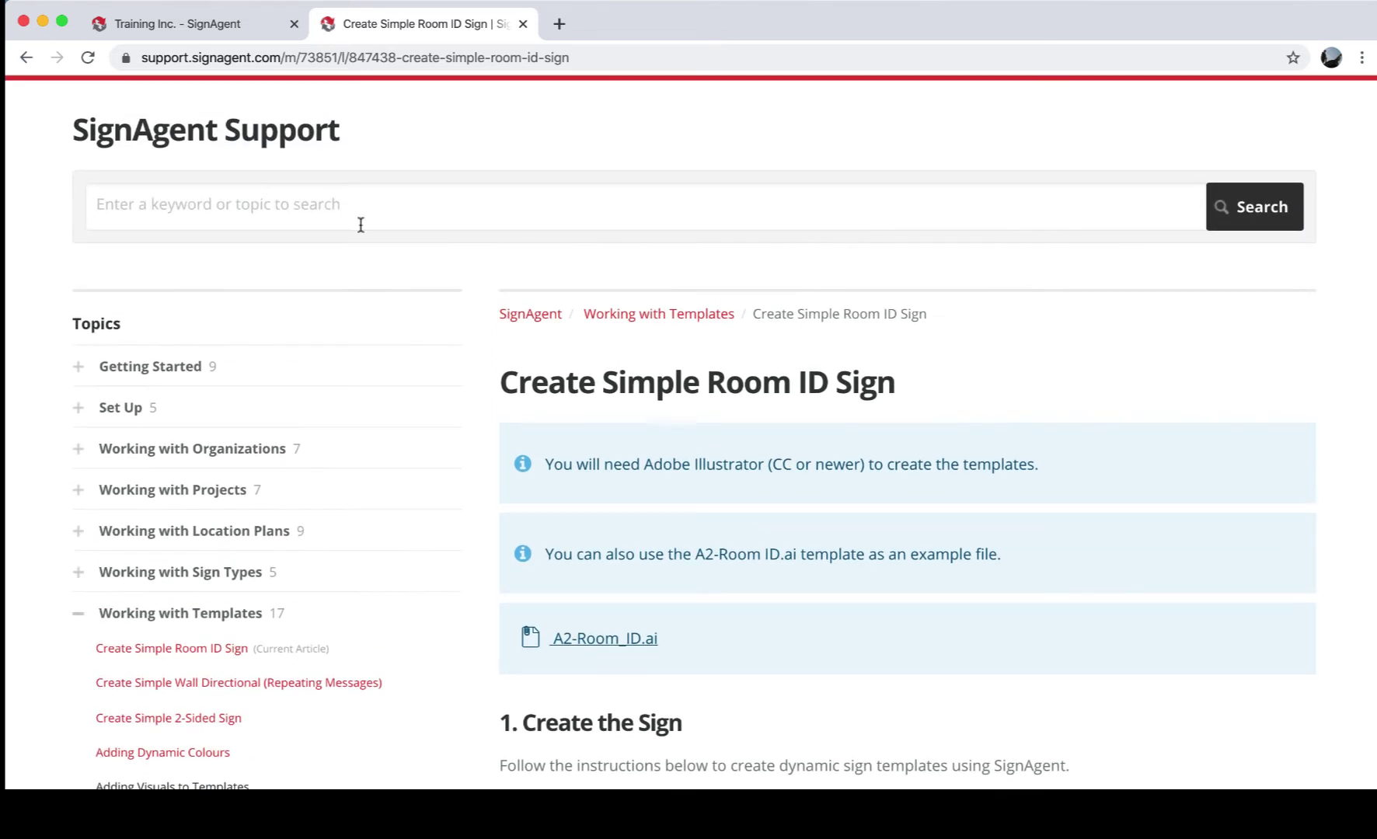
Close the support site and view the files attached to the A2 - Room ID sign type
key("super+w")
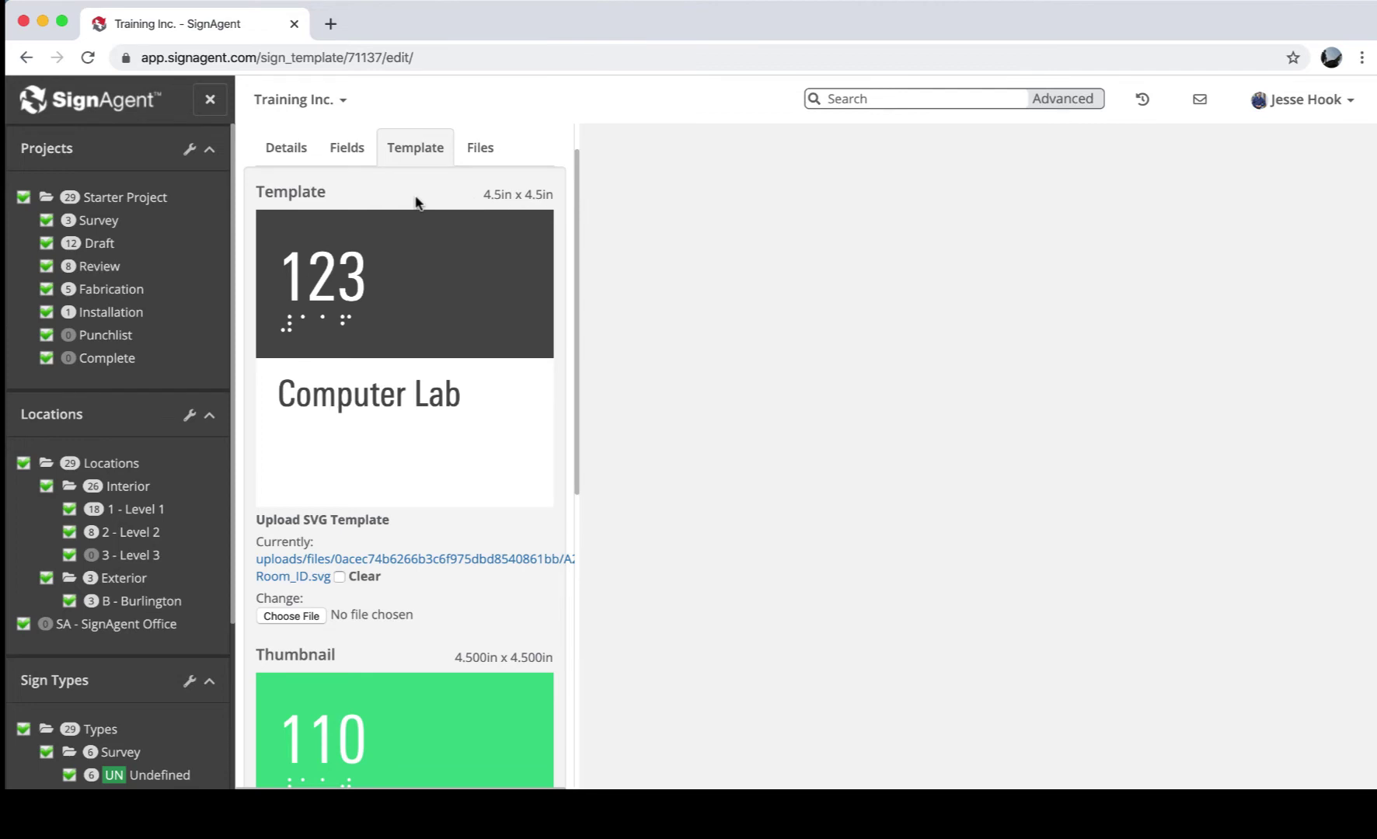
left_click(477, 147)
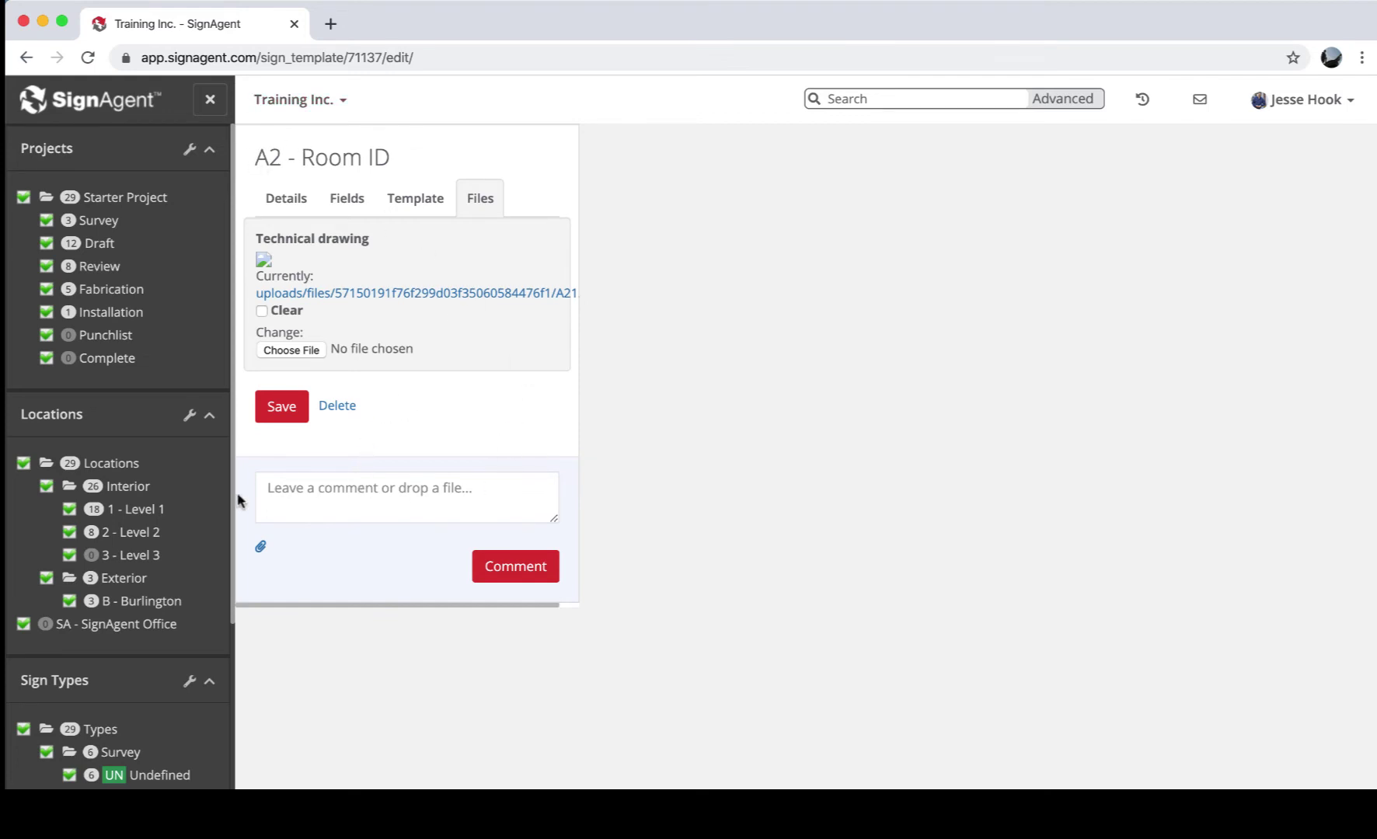
Open the plan of the 1 - Level 1 location and look closely at the signs around its central rooms
mouse_move(169, 507)
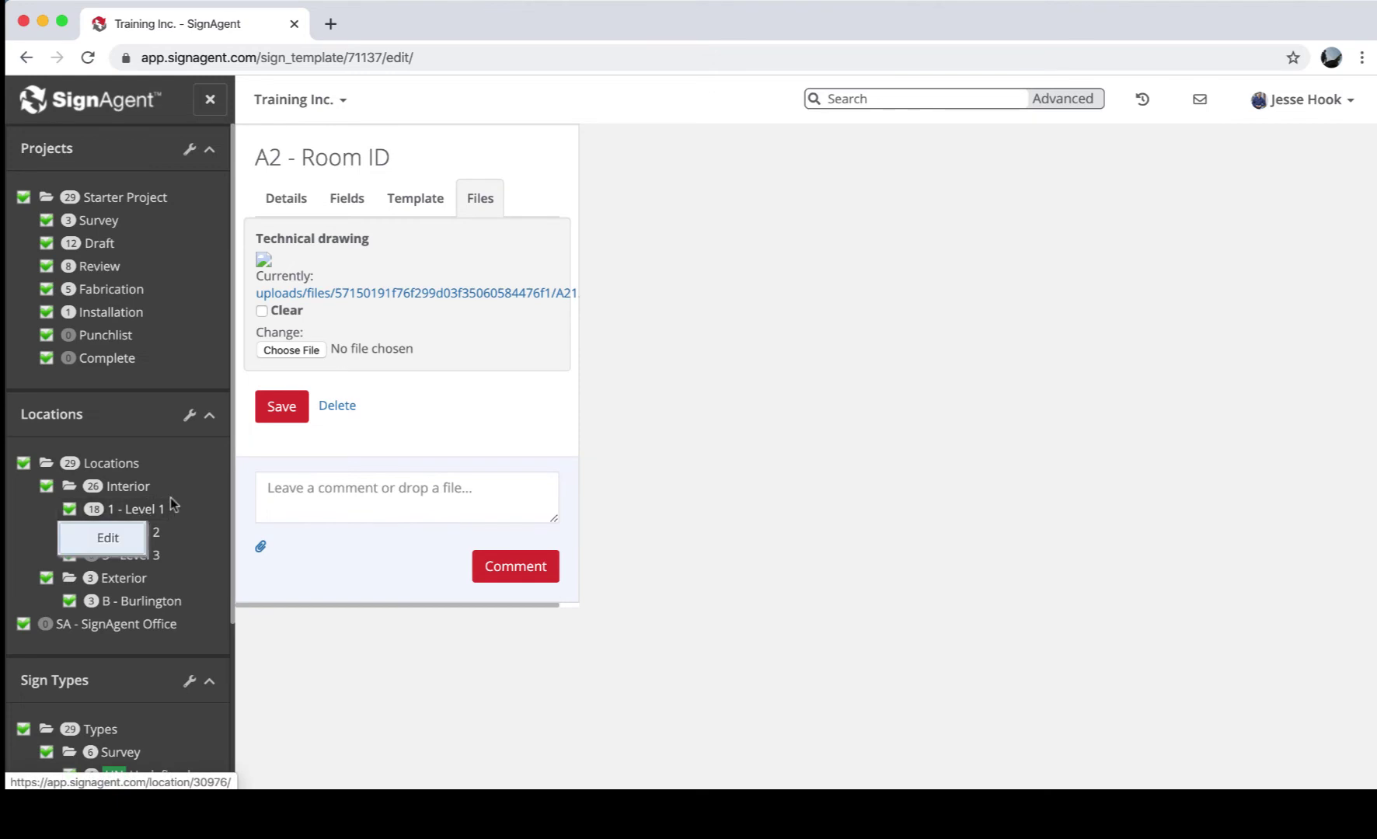
left_click(144, 511)
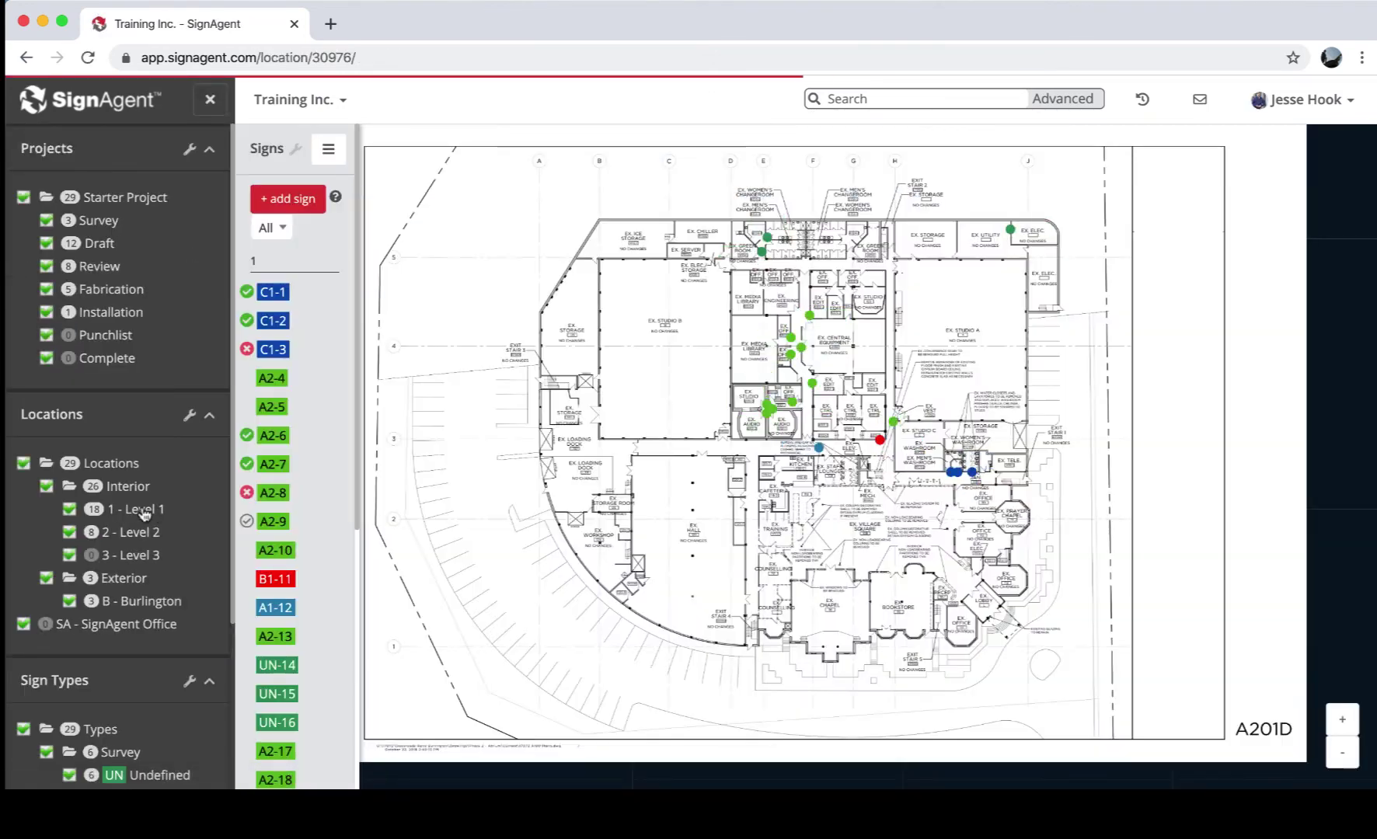
scroll(777, 522, "up", 1)
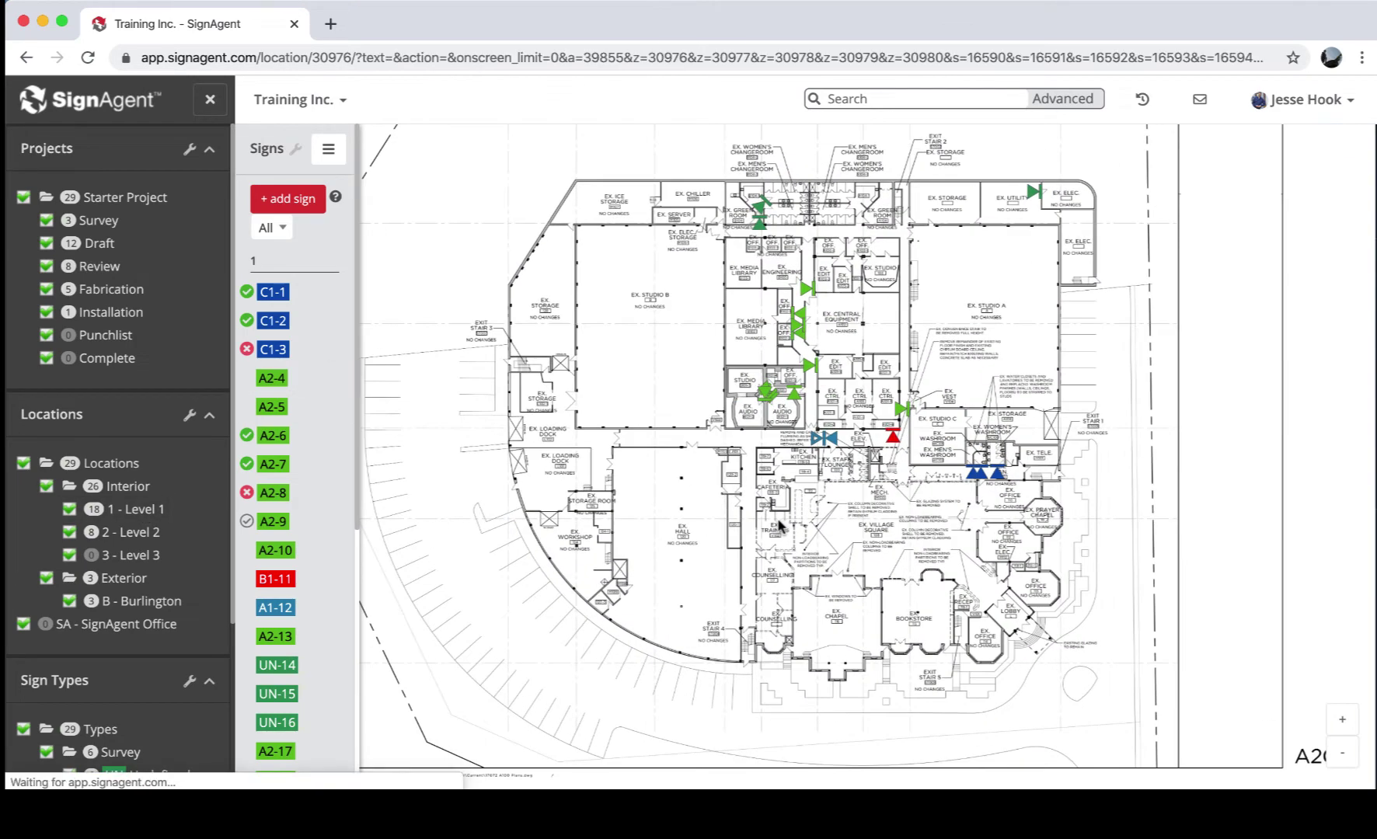
scroll(780, 526, "up", 1)
left_click_drag(917, 260, 897, 356)
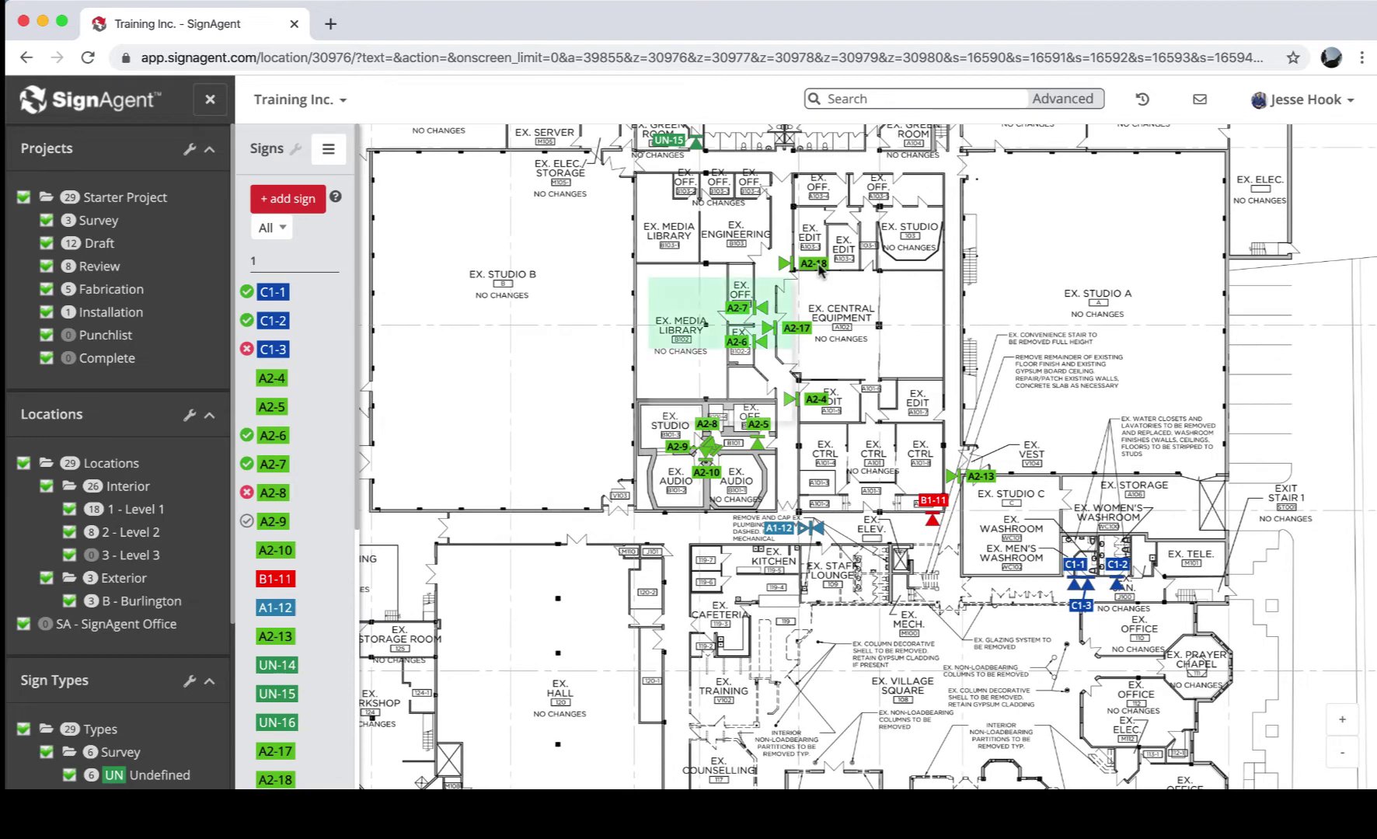
Set the room number of sign A2-4 to 101-9 and check its artwork
left_click(347, 378)
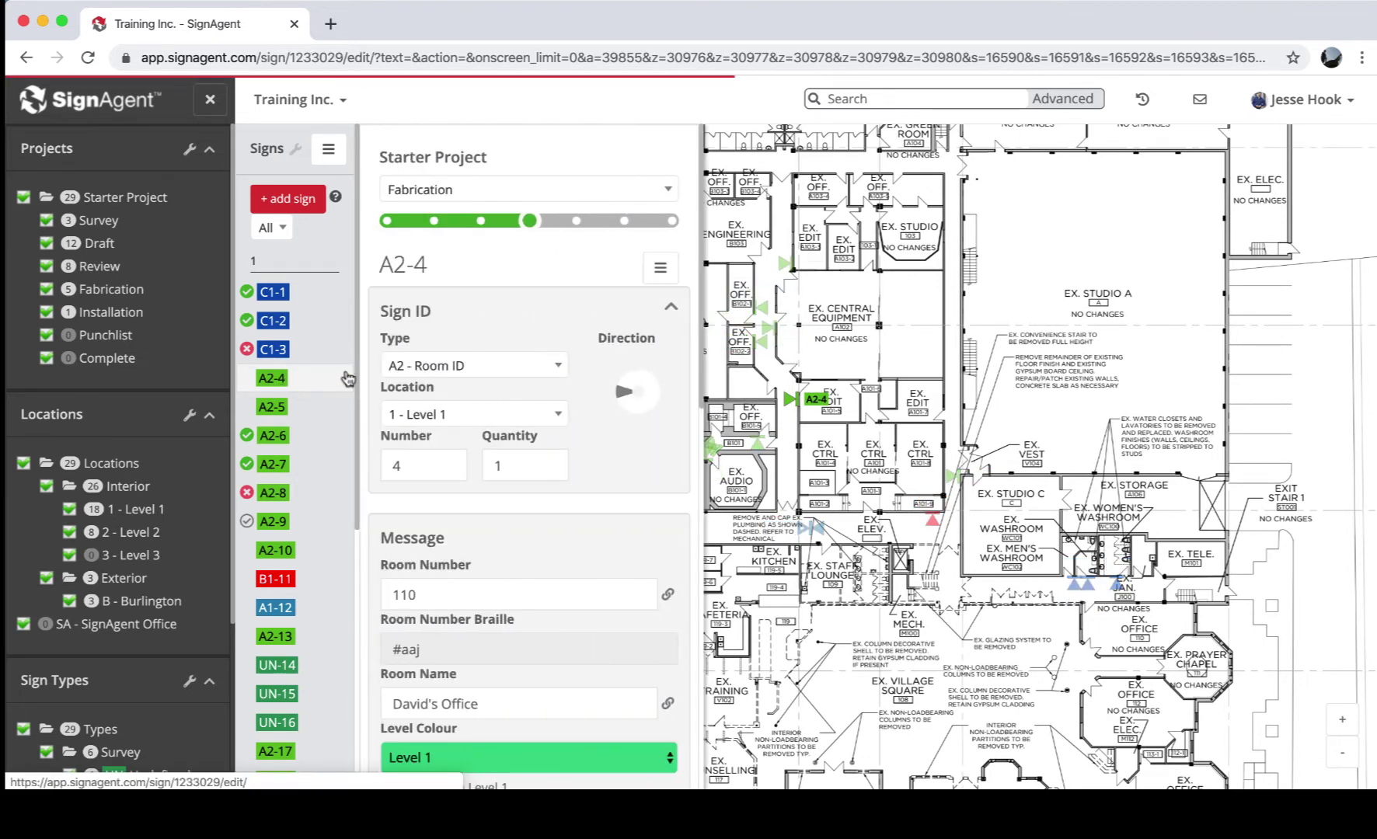
scroll(539, 548, "down", 3)
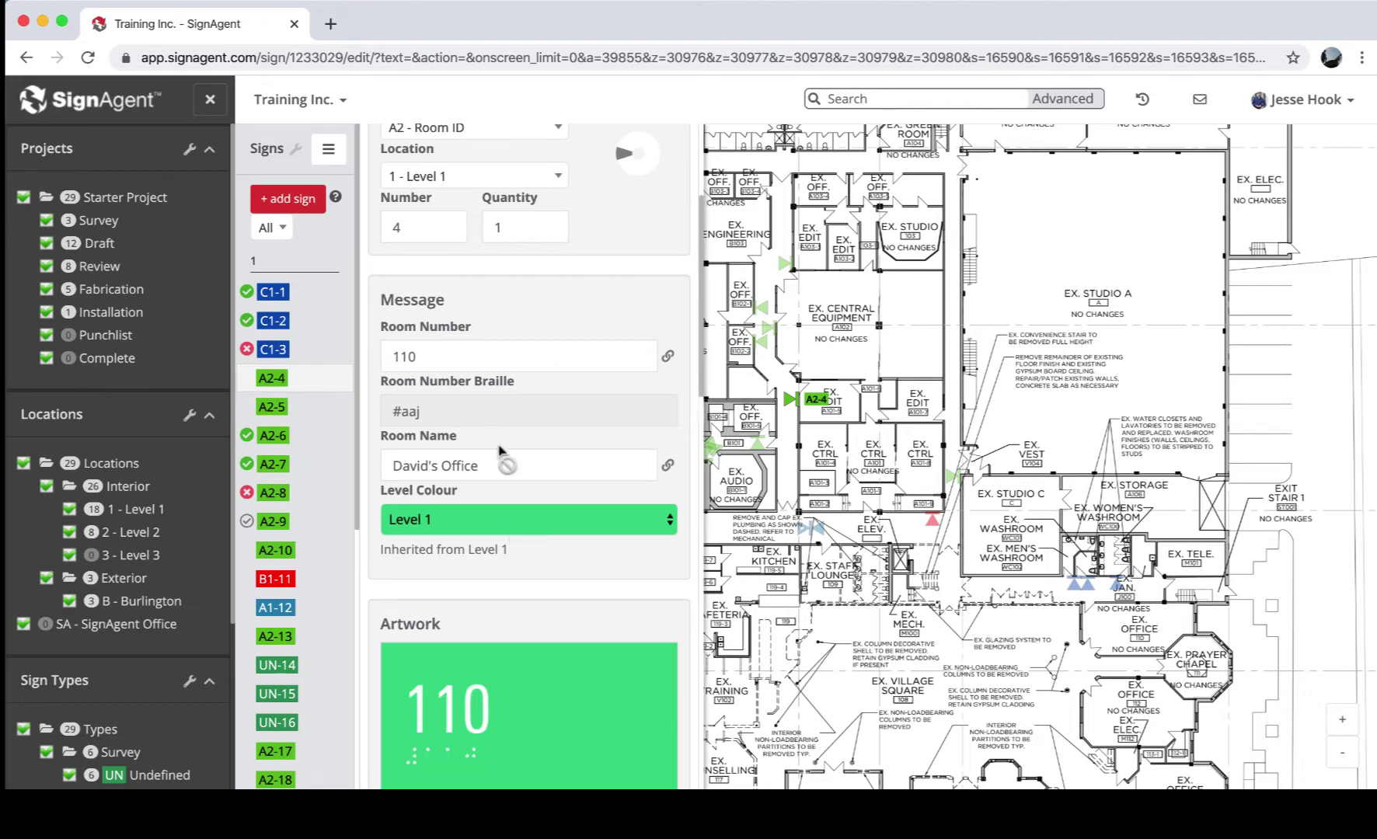
left_click(445, 350)
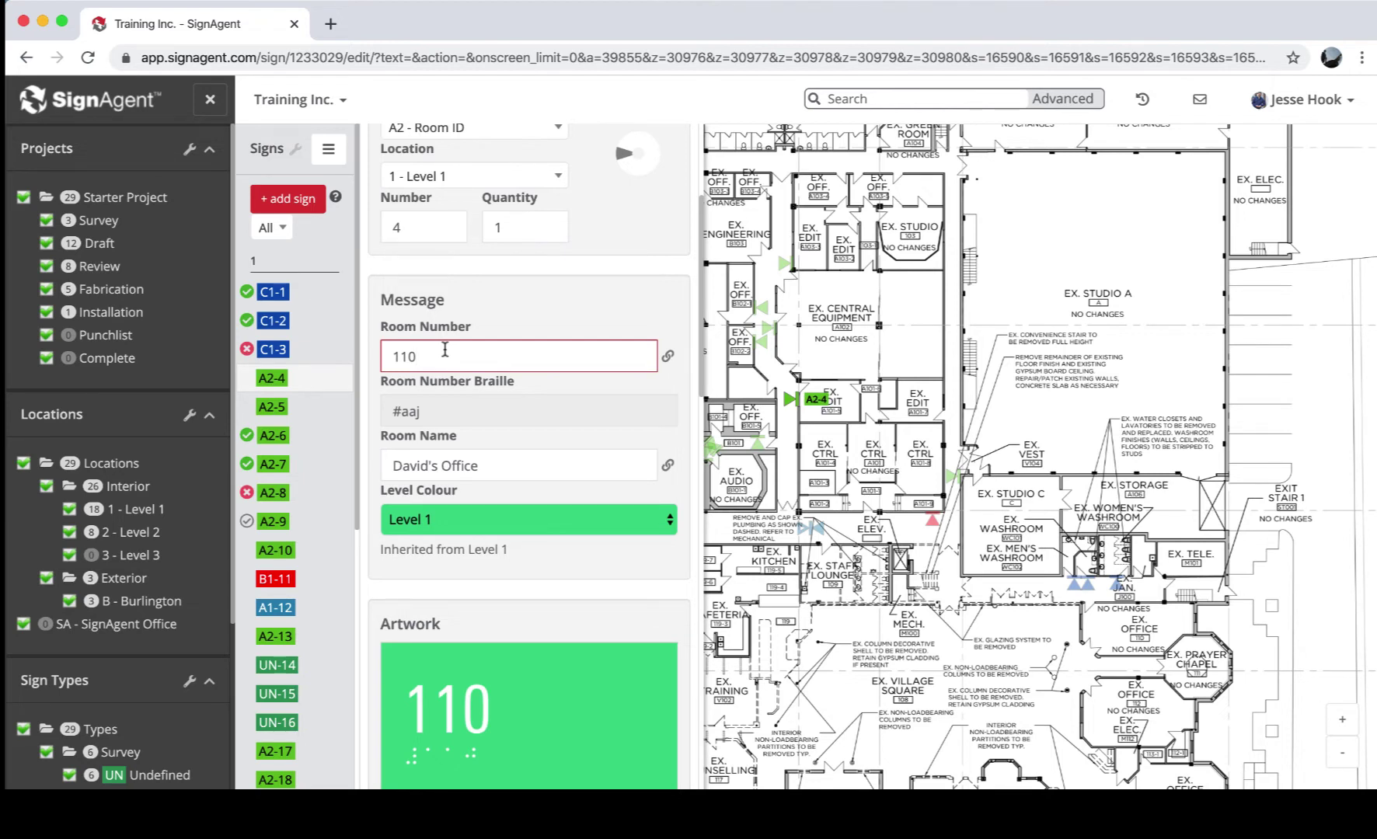
key("BackSpace")
key("BackSpace")
type("01-9")
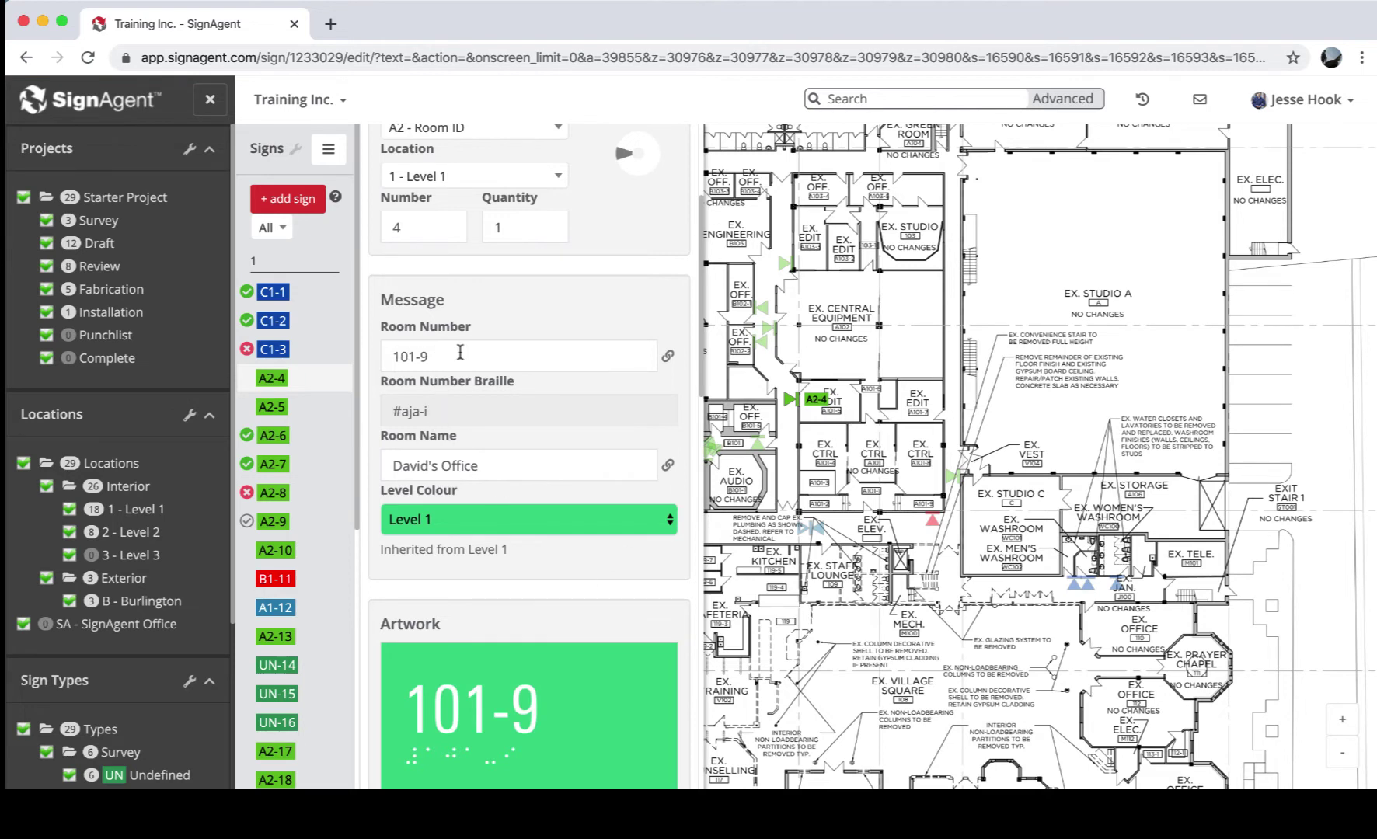
scroll(502, 635, "down", 4)
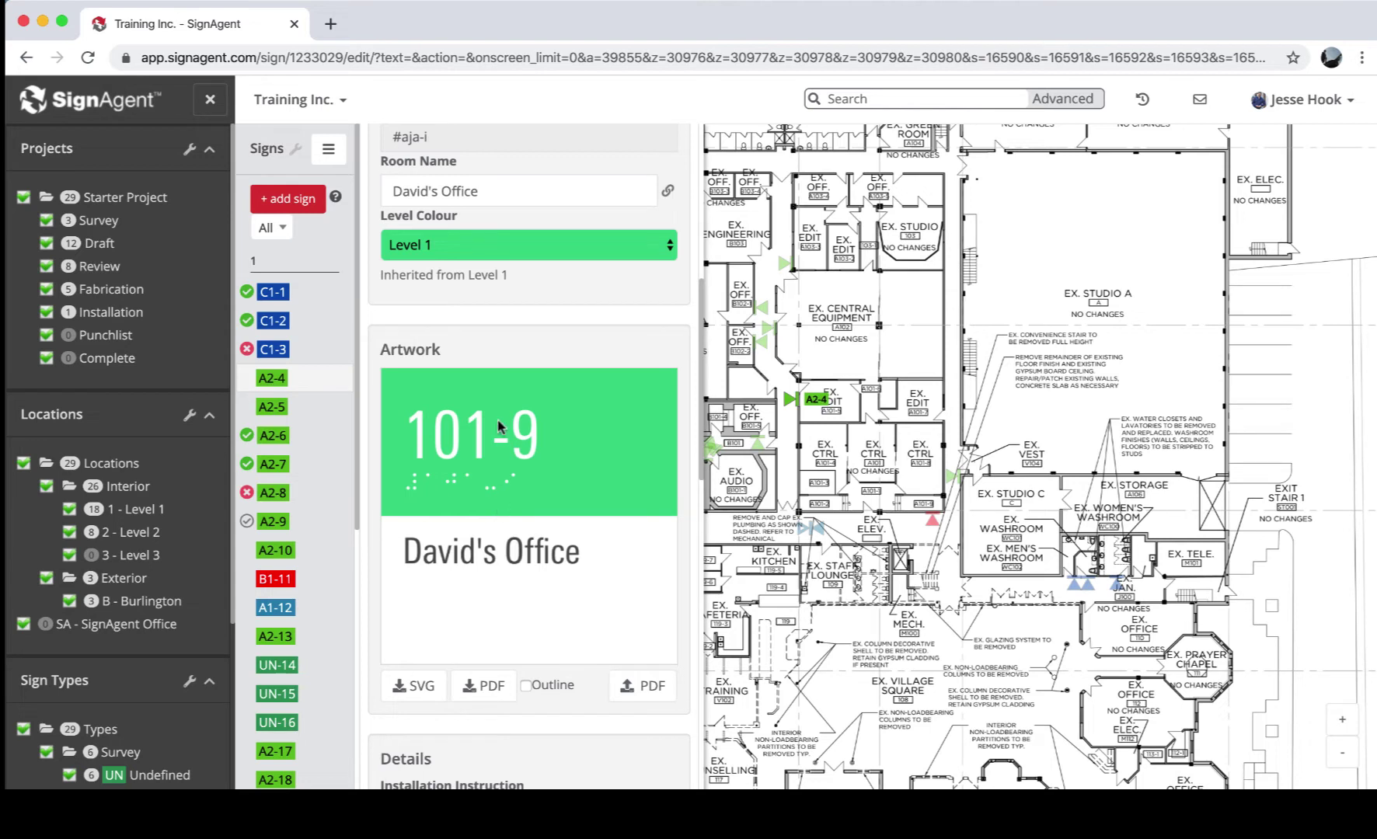
Replace the occupant's first name in sign A2-4's room name, keeping the possessive form before Office, and save the sign
scroll(507, 331, "up", 2)
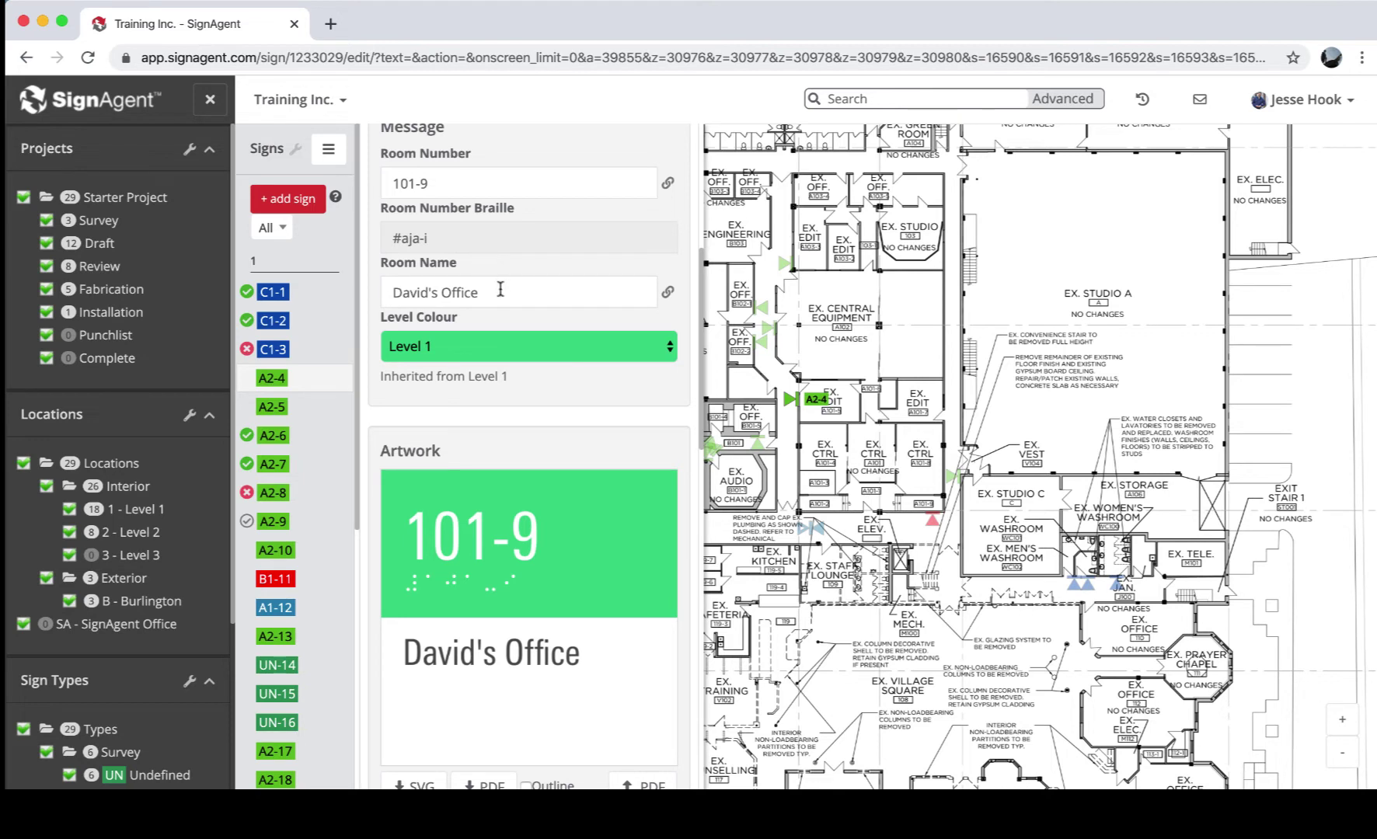
double_click(413, 294)
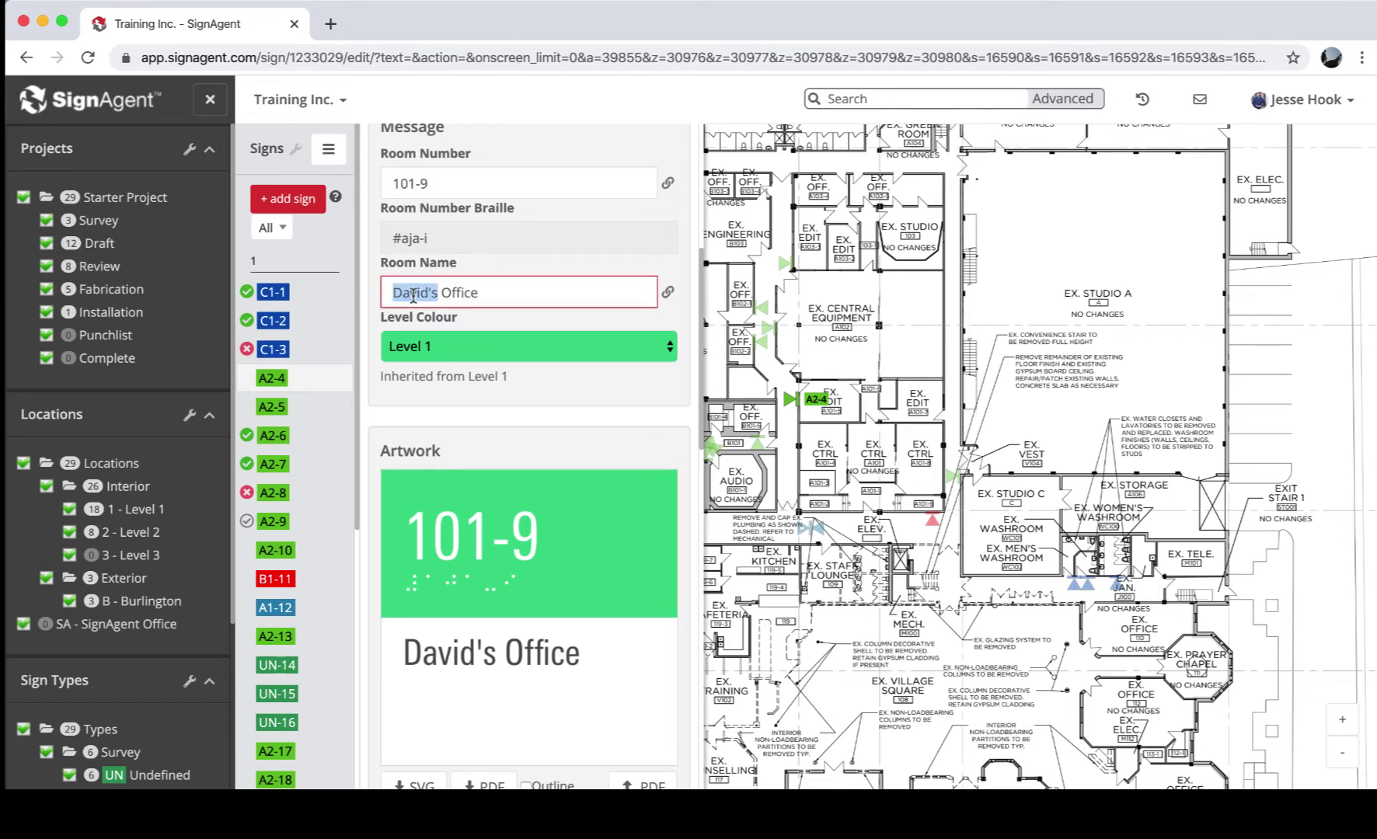
type("Jesse")
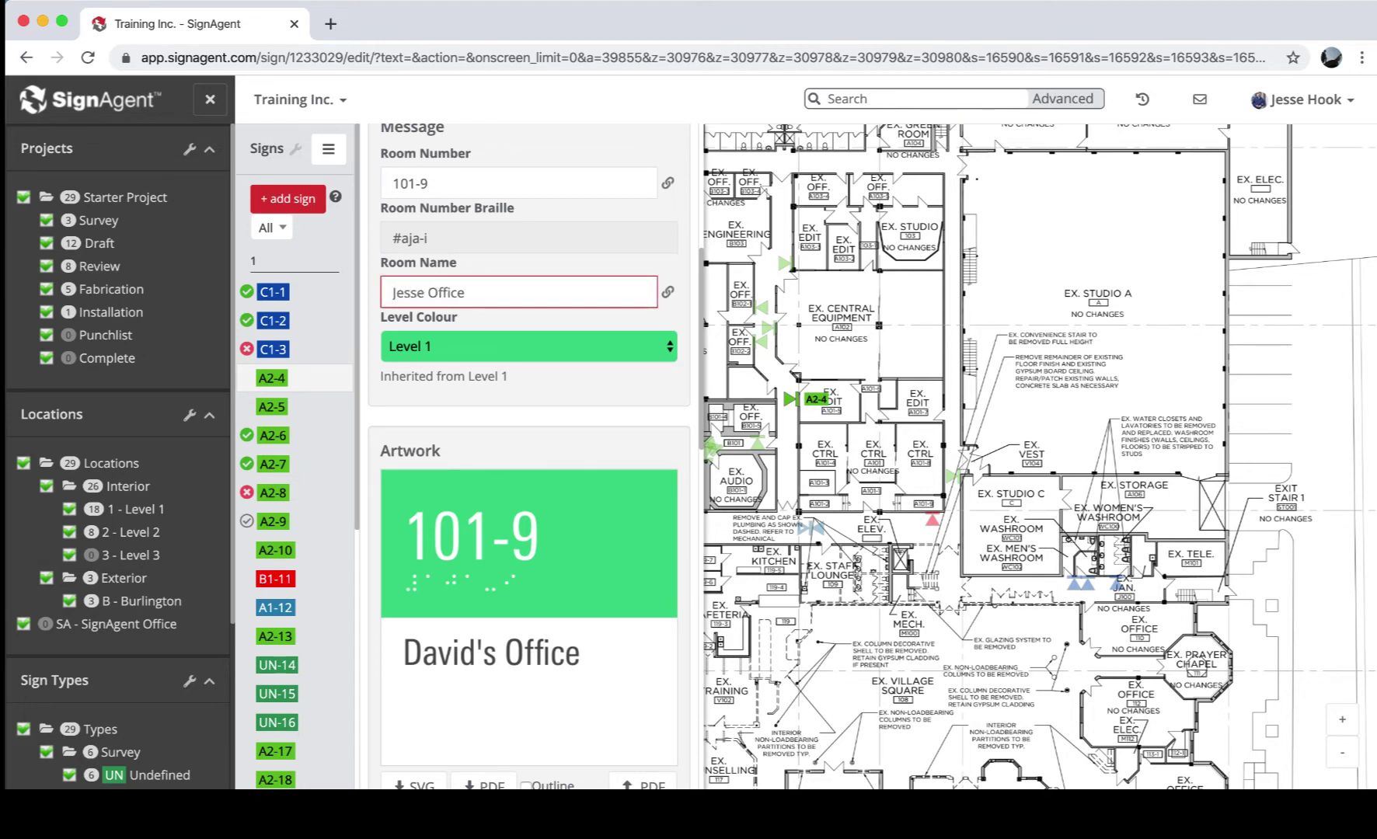
type("'s")
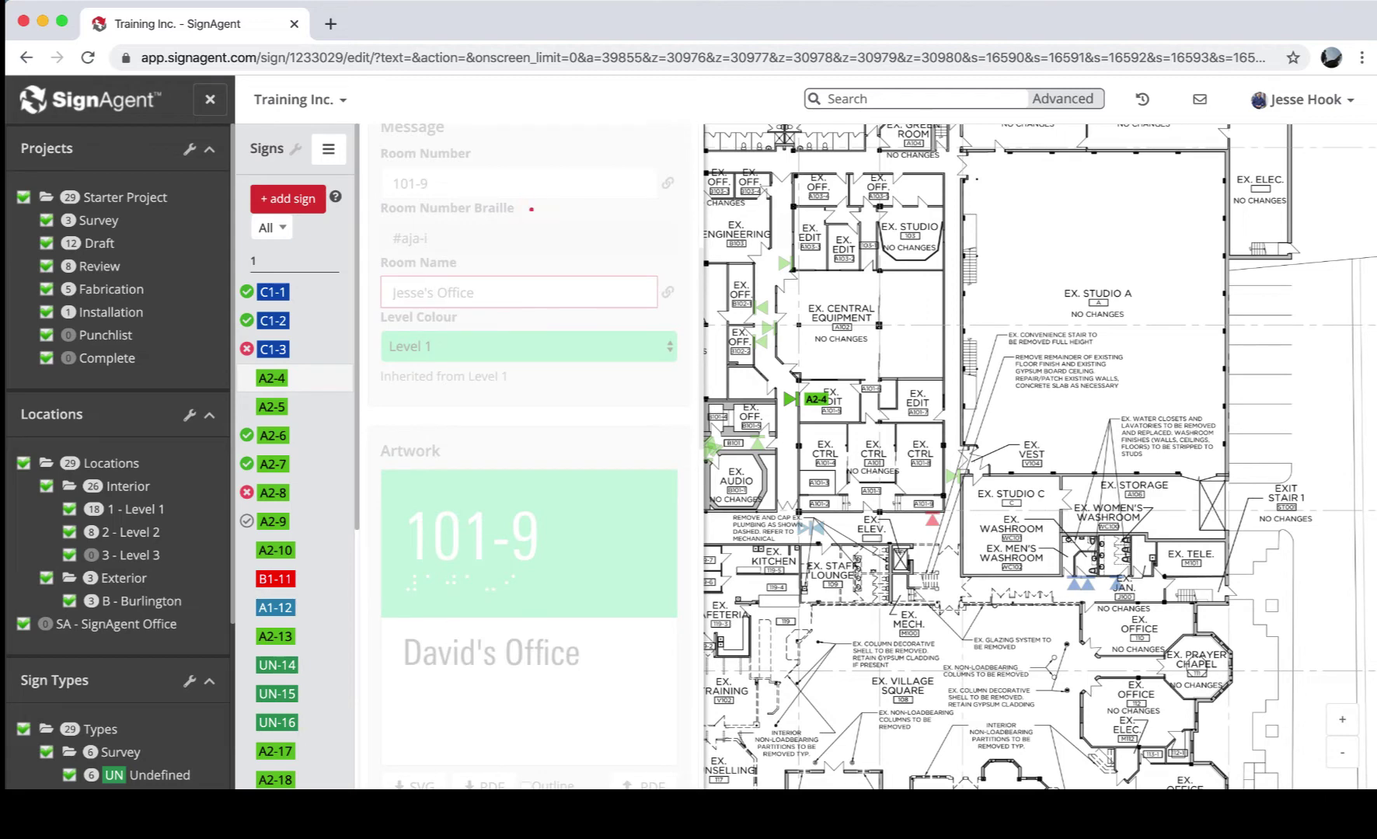
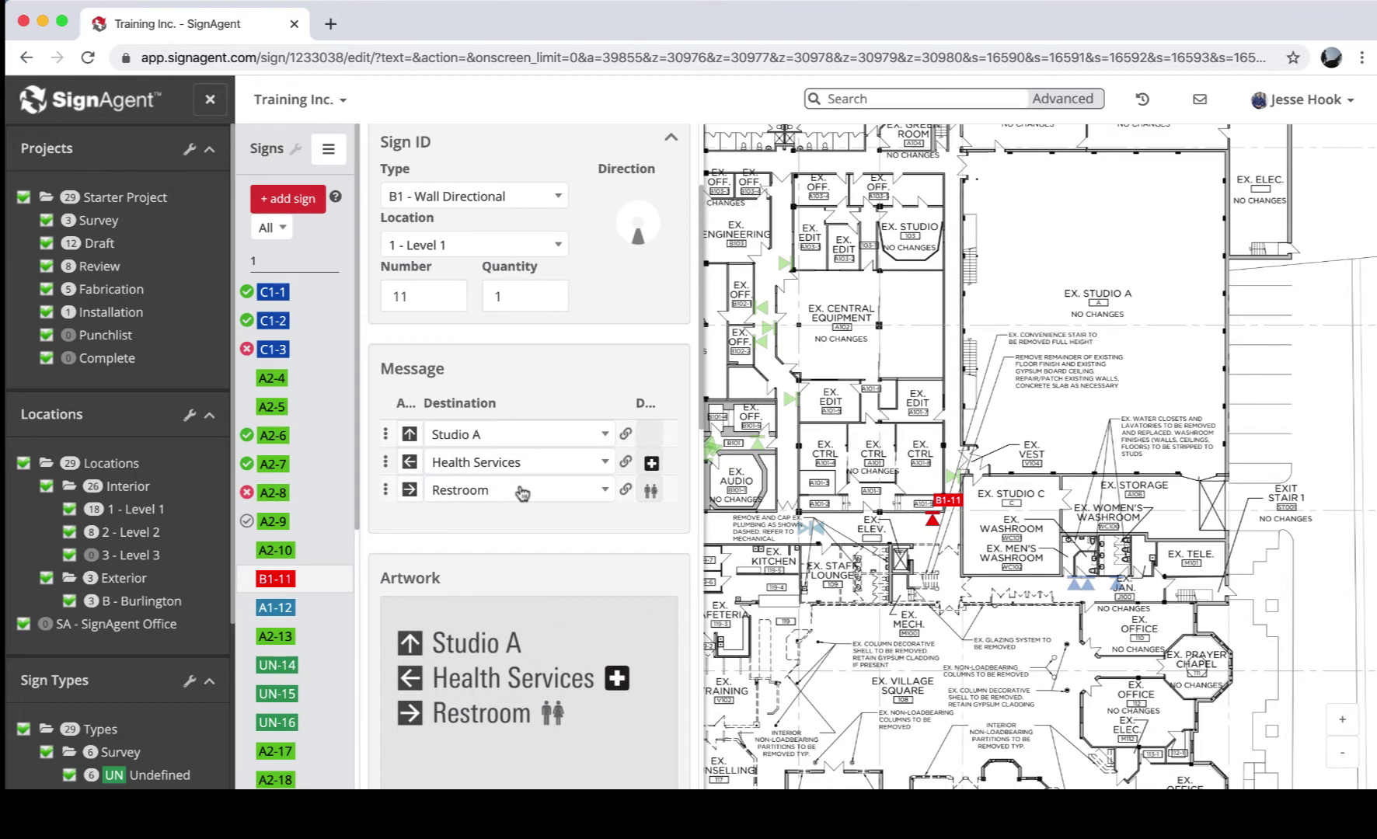
Clear the arrow and destination of the Restroom message row on the B1-11 wall directional sign
left_click(408, 491)
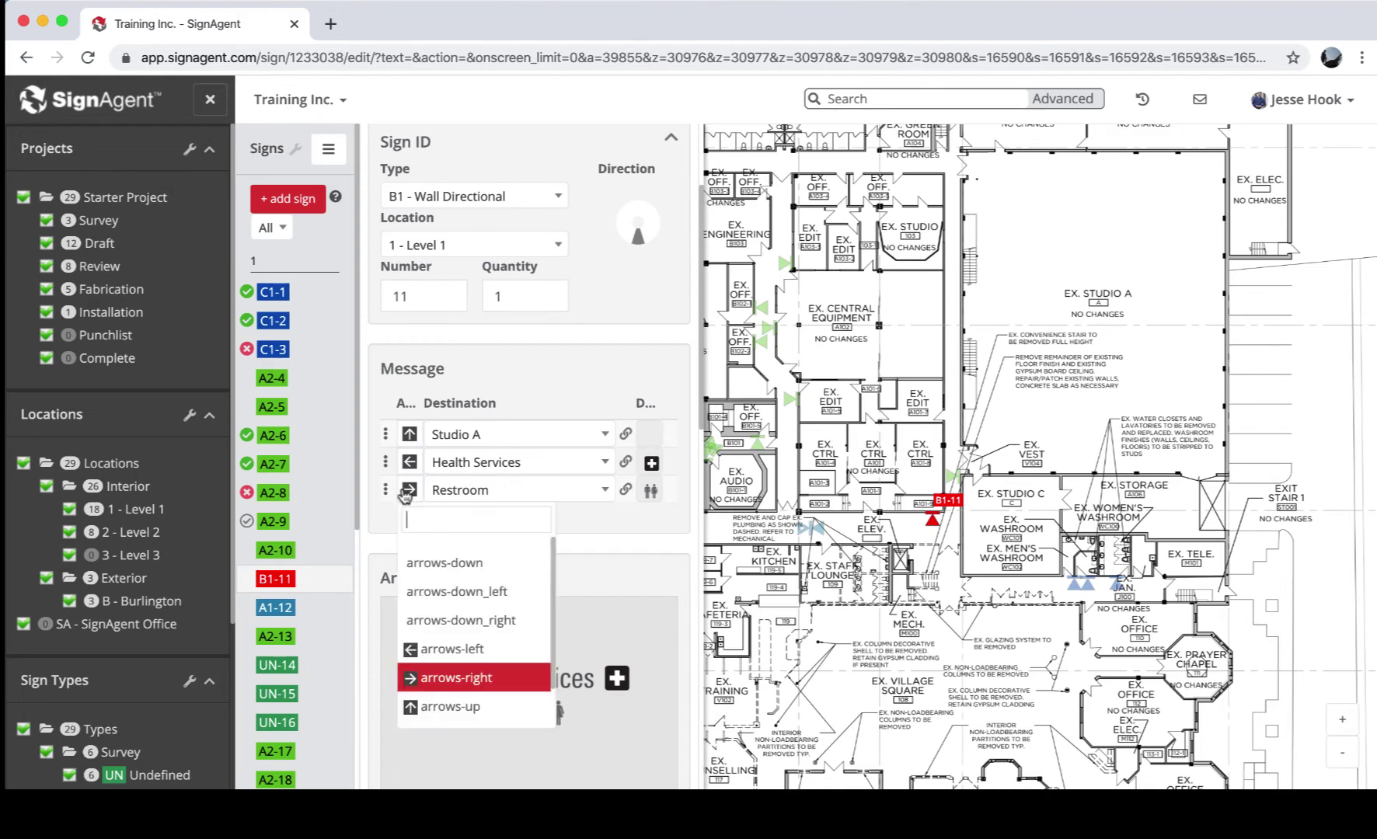
left_click(439, 547)
left_click(485, 491)
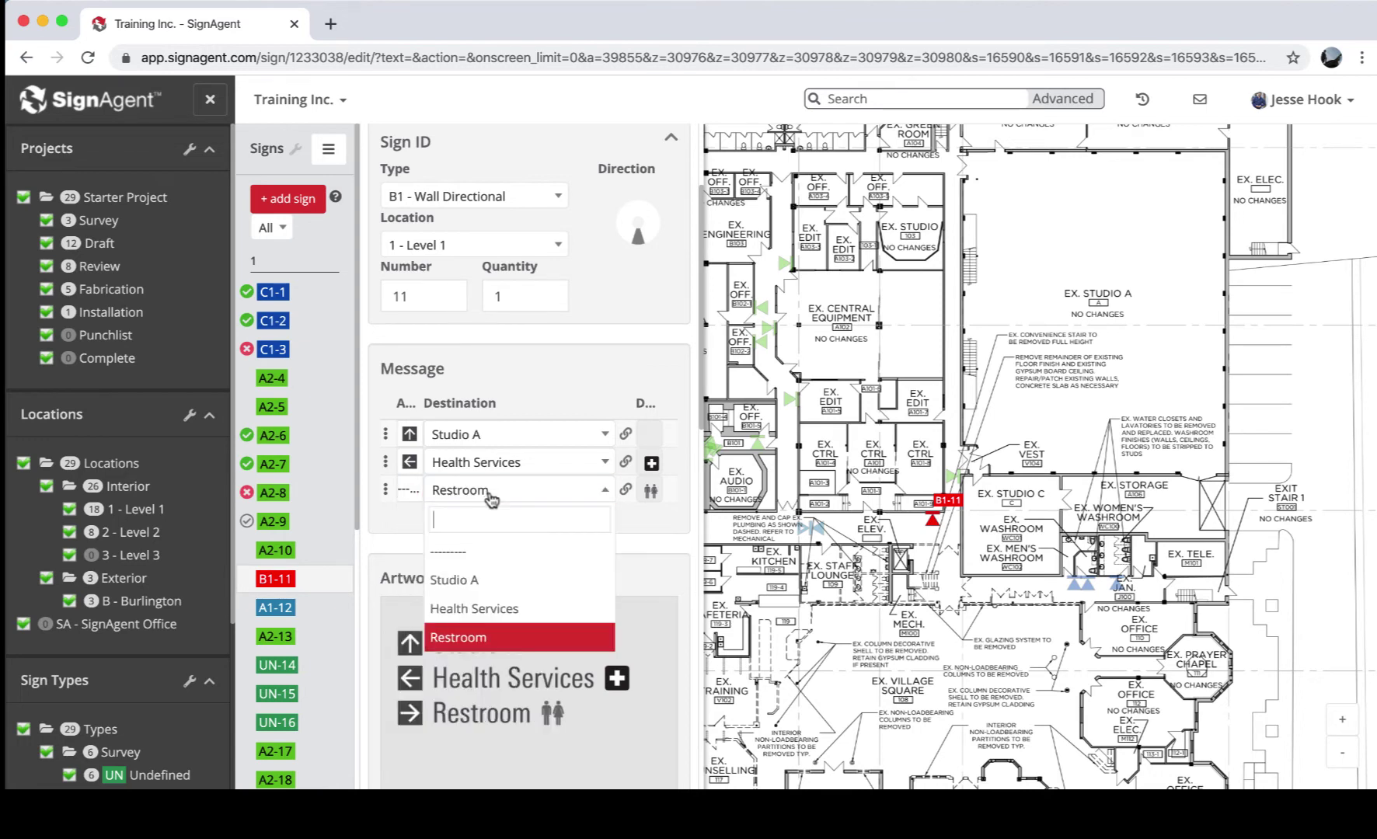
left_click(493, 553)
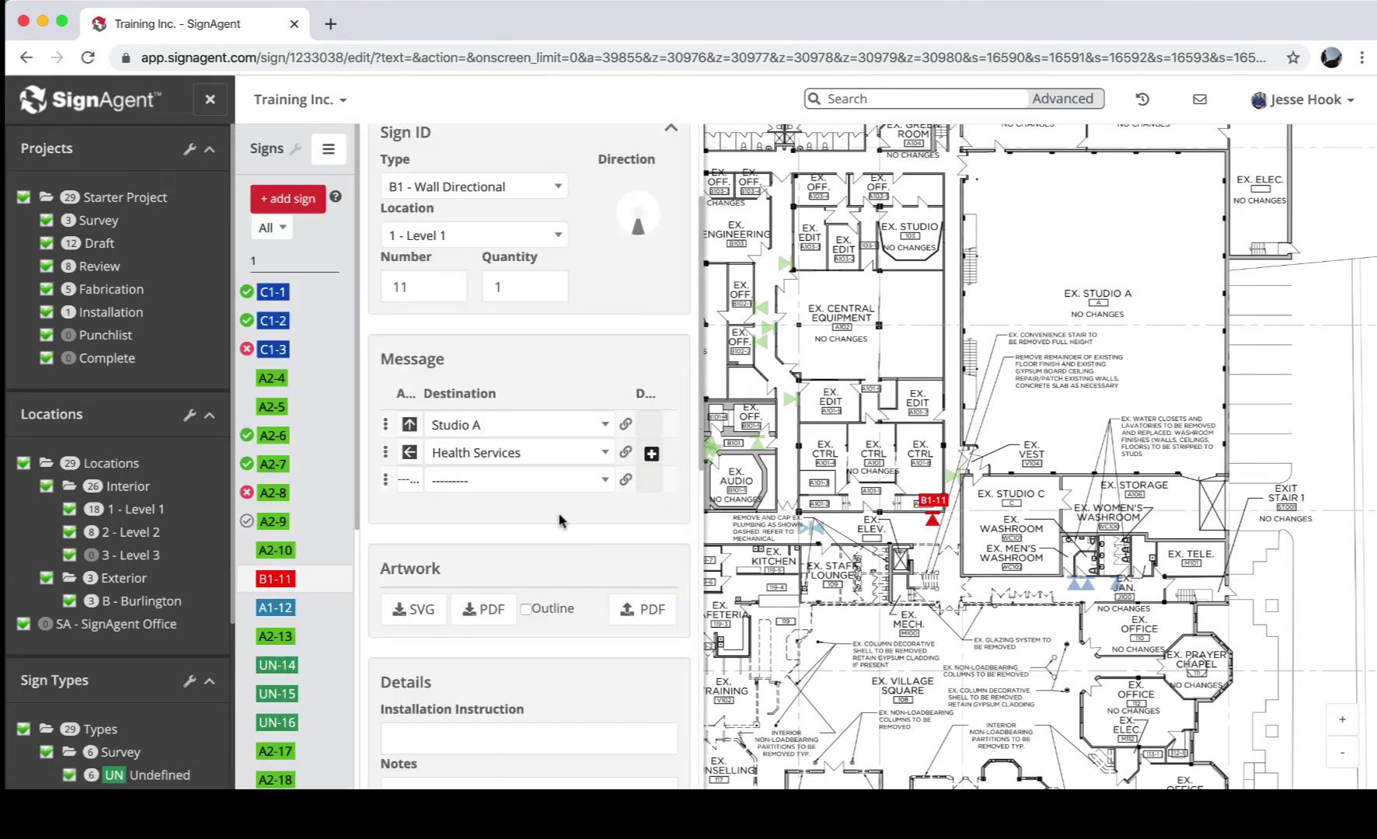
Set the destination of the third message row on the B1-11 wall directional sign to Restroom and save the sign
scroll(550, 590, "down", 1)
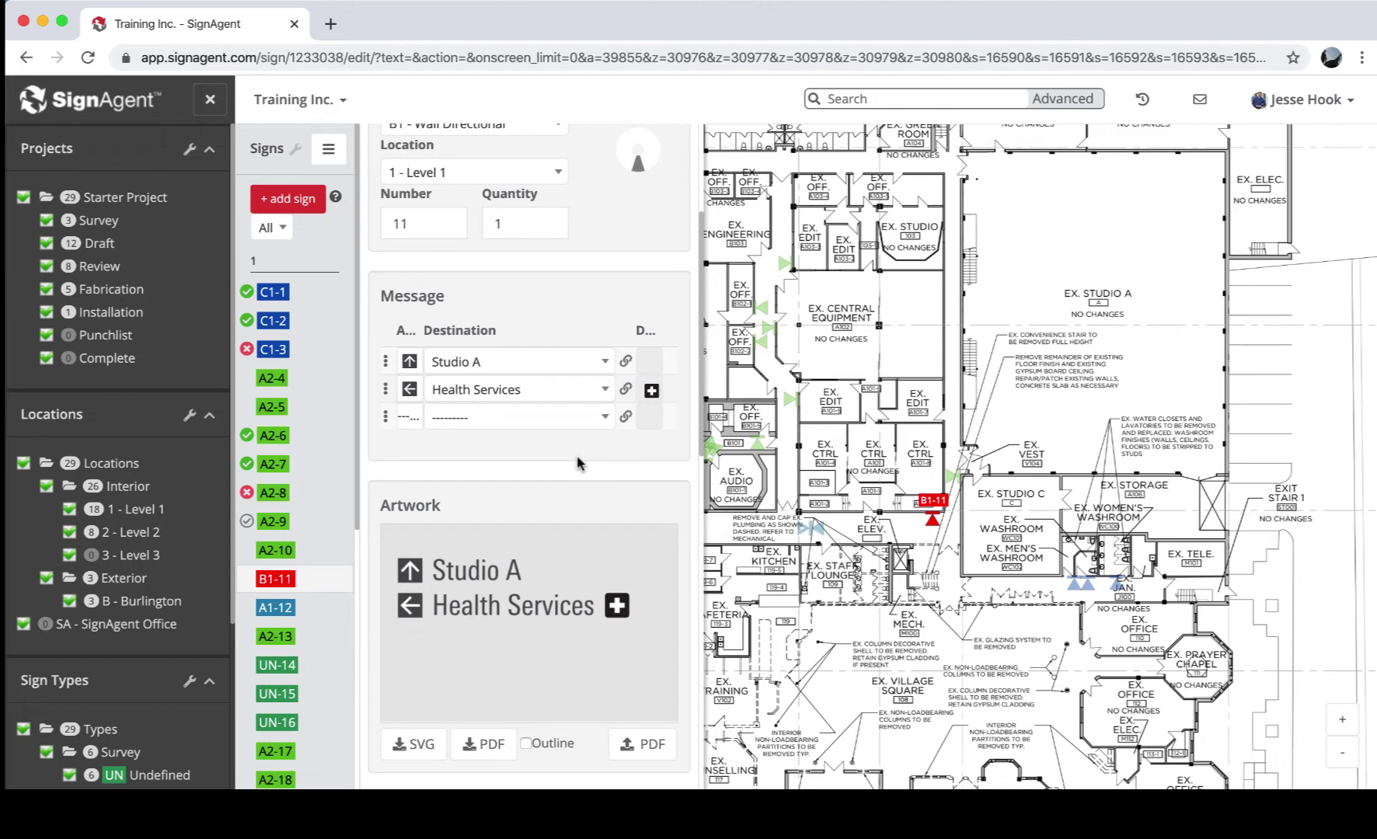
left_click(547, 420)
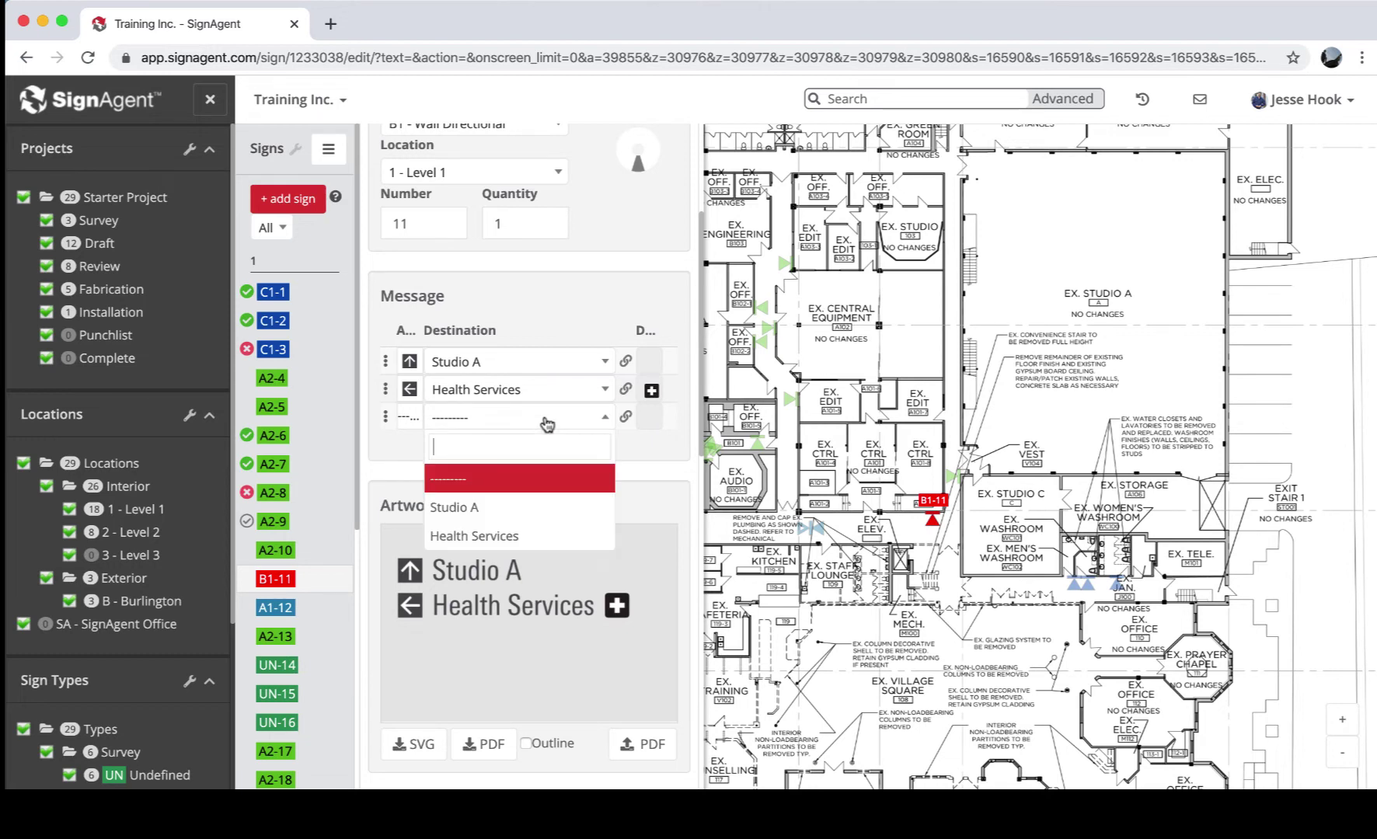
type("Restroom")
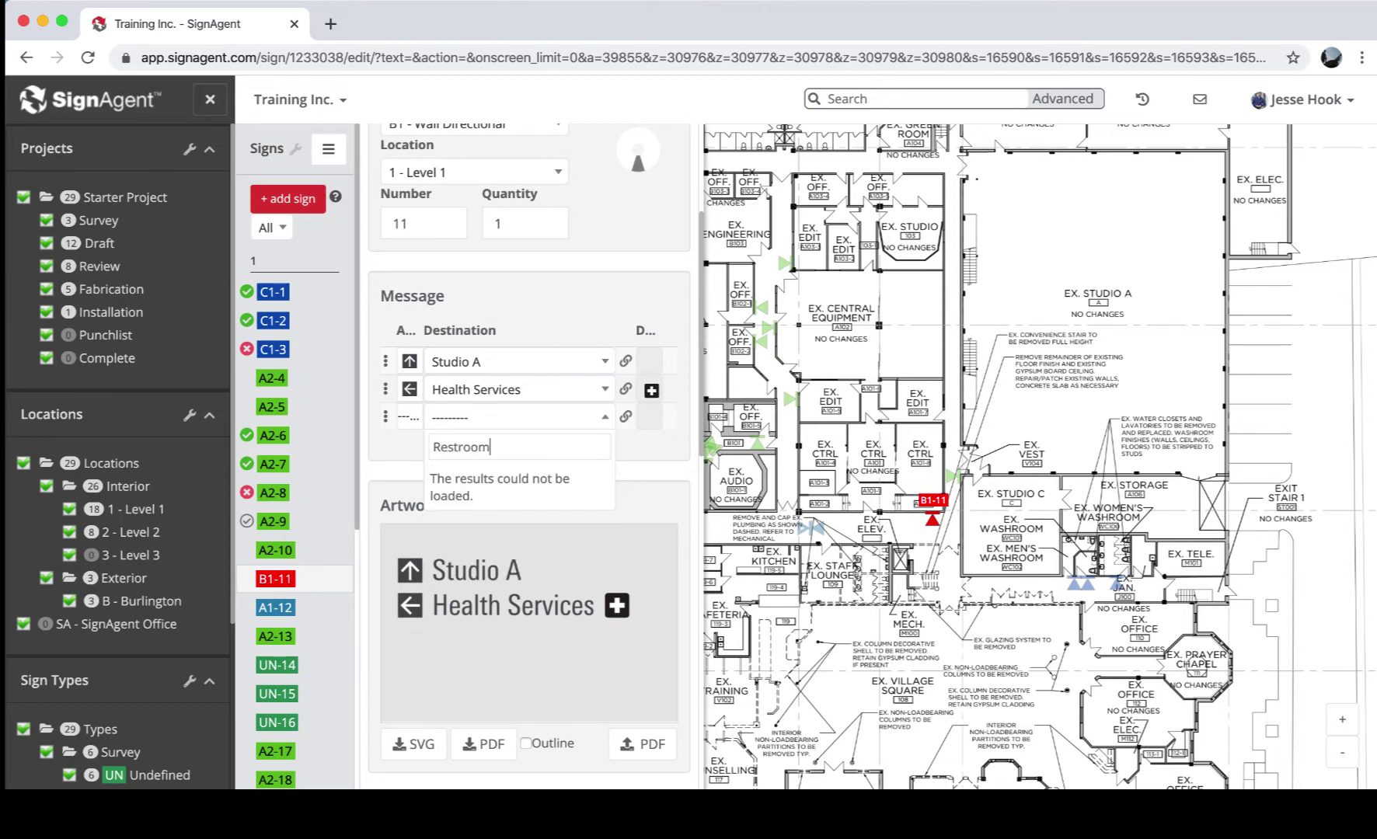
key("Return")
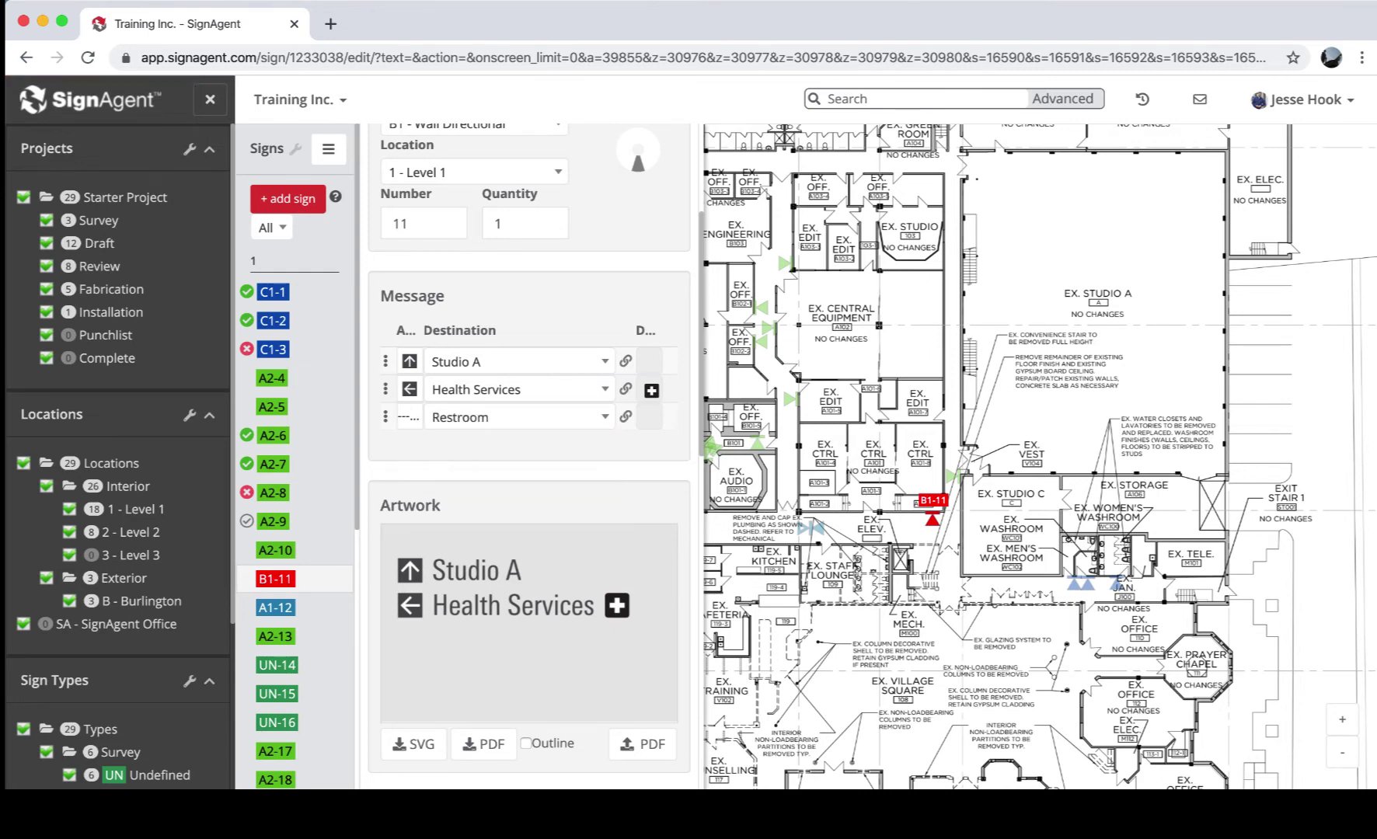
left_click(532, 210)
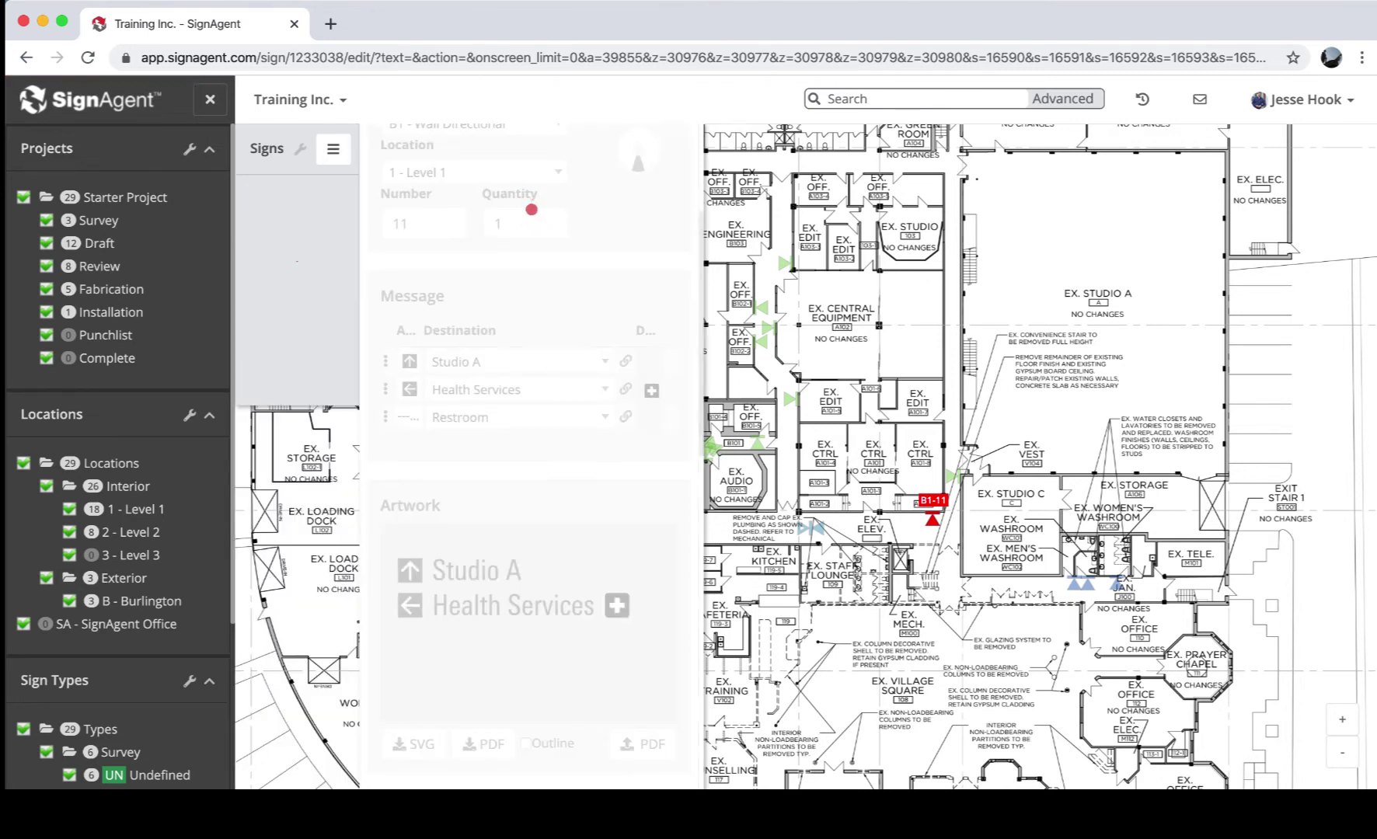
left_click(297, 261)
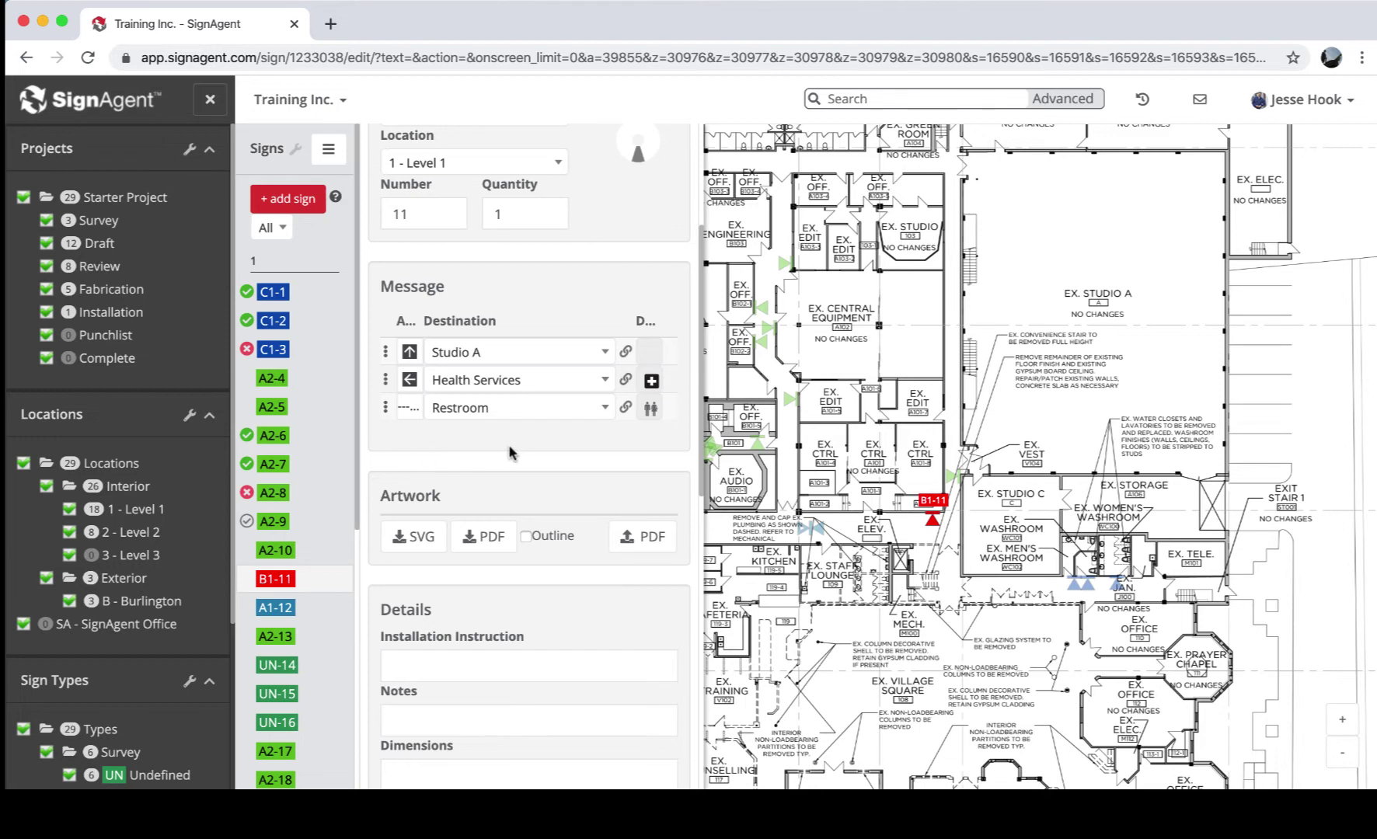
Move the Restroom message row above Health Services on sign B1-11 and check the reordered artwork
scroll(511, 451, "down", 1)
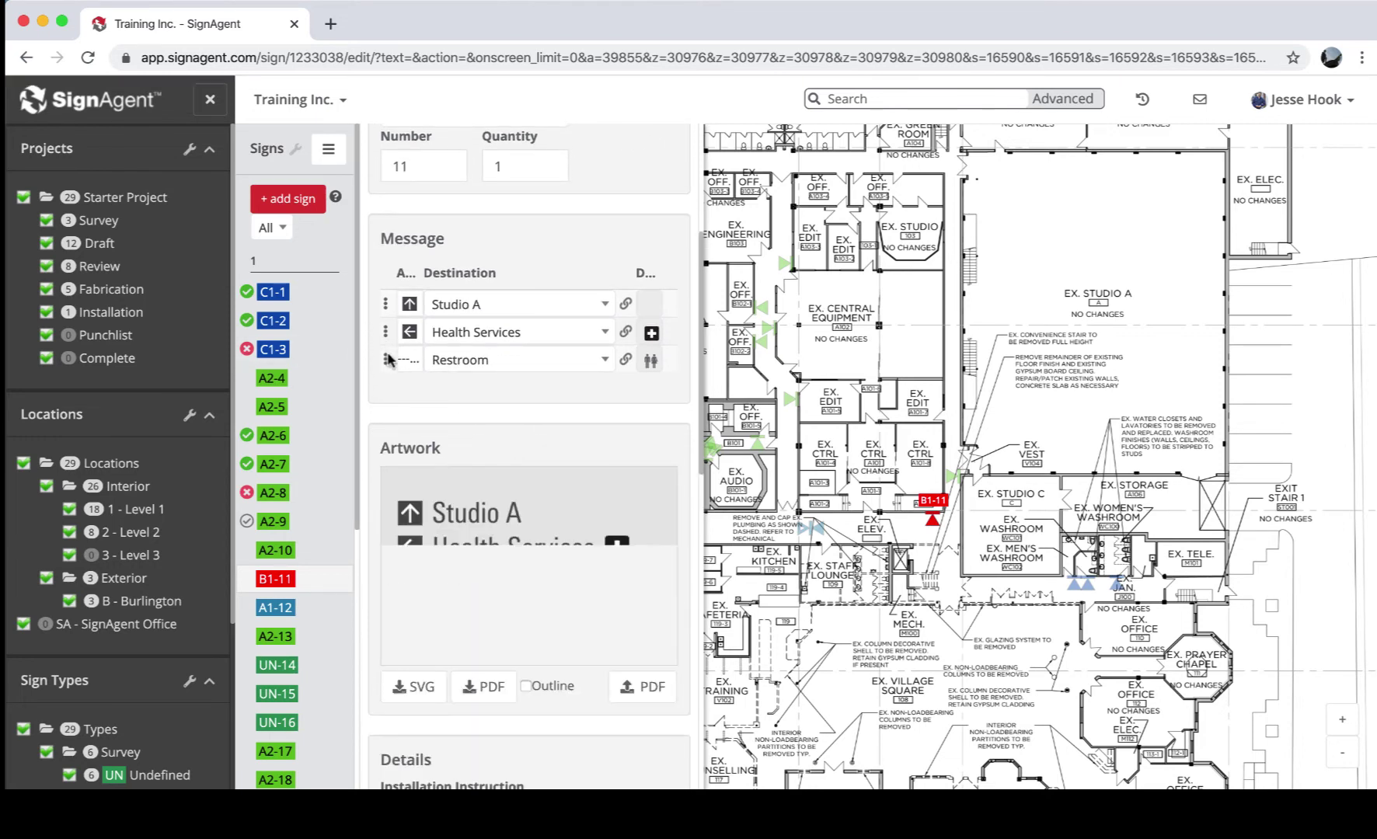
left_click_drag(386, 361, 391, 326)
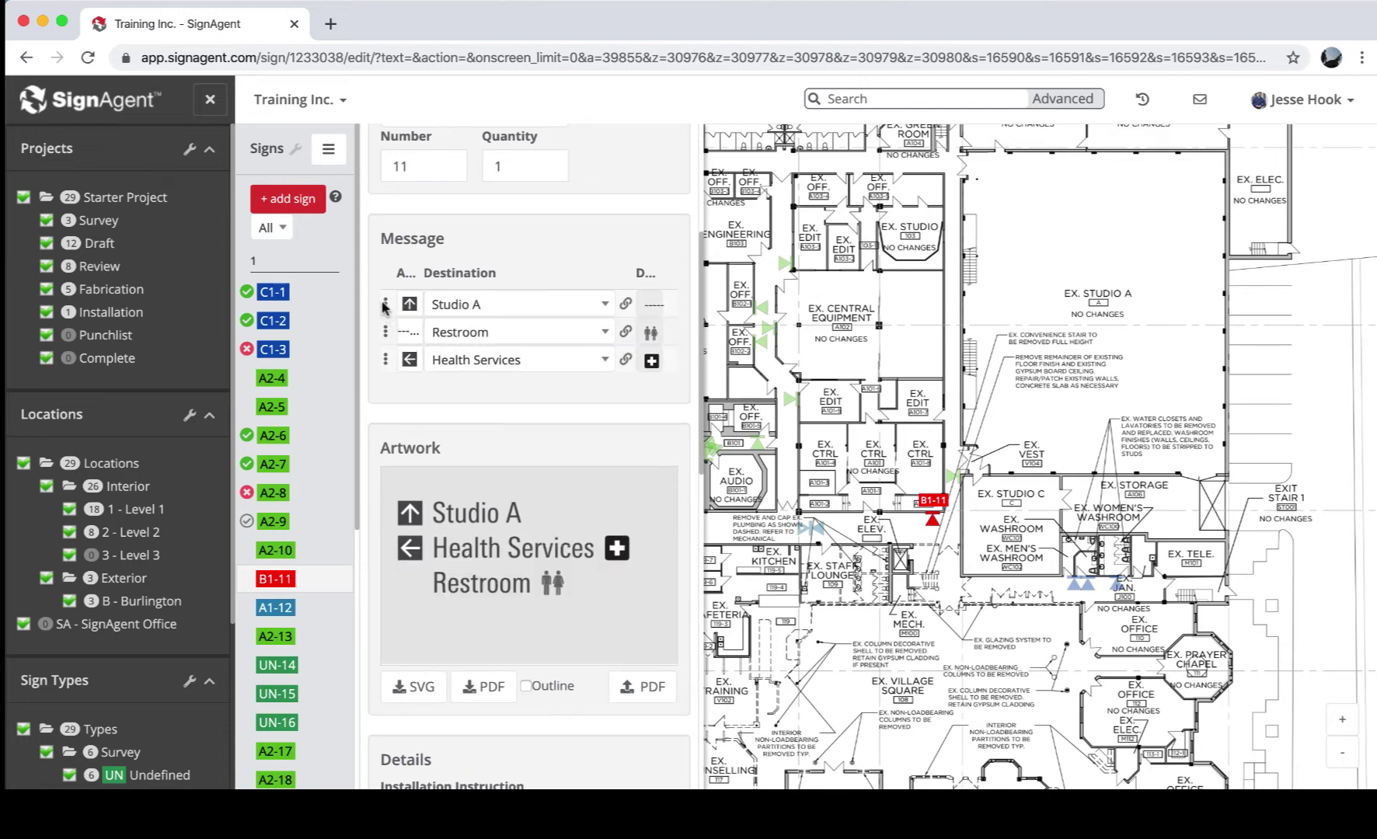
right_click(385, 303)
left_click(371, 332)
mouse_move(385, 304)
left_mouse_down()
mouse_move(387, 332)
mouse_move(386, 302)
left_mouse_up()
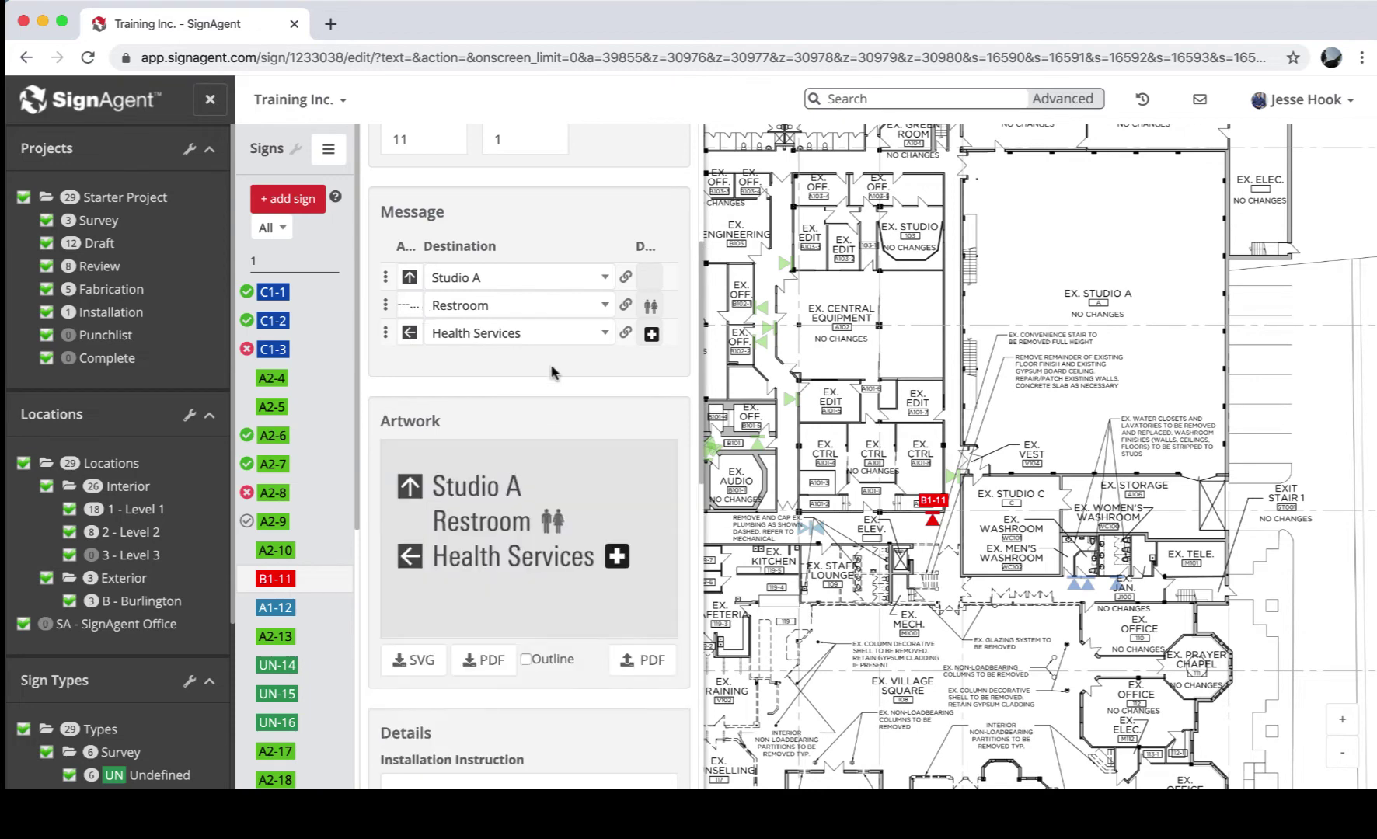
scroll(554, 373, "down", 3)
Open the B1 - Wall Directional sign type for editing and review its message fields and repeating message fields
scroll(181, 567, "down", 3)
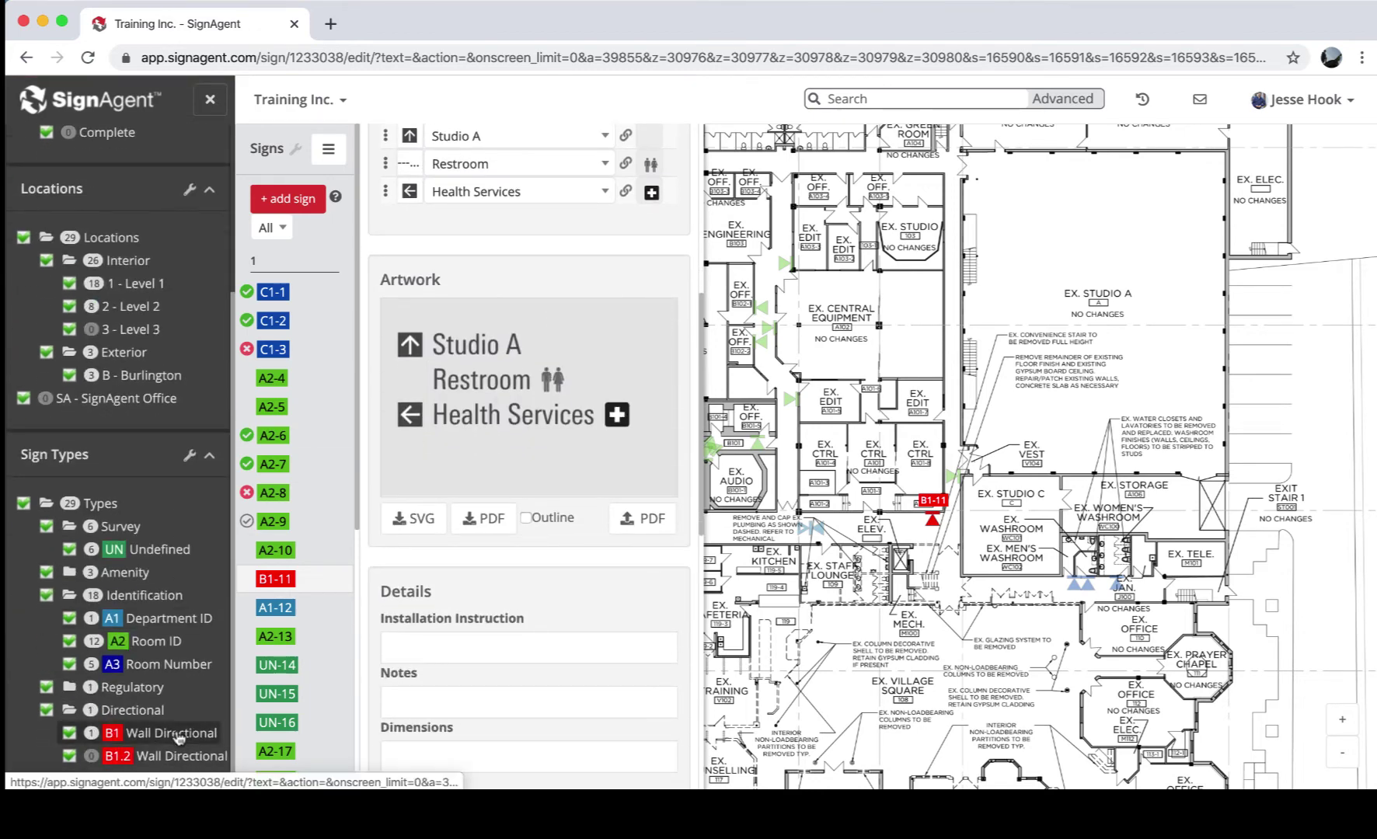
mouse_move(179, 738)
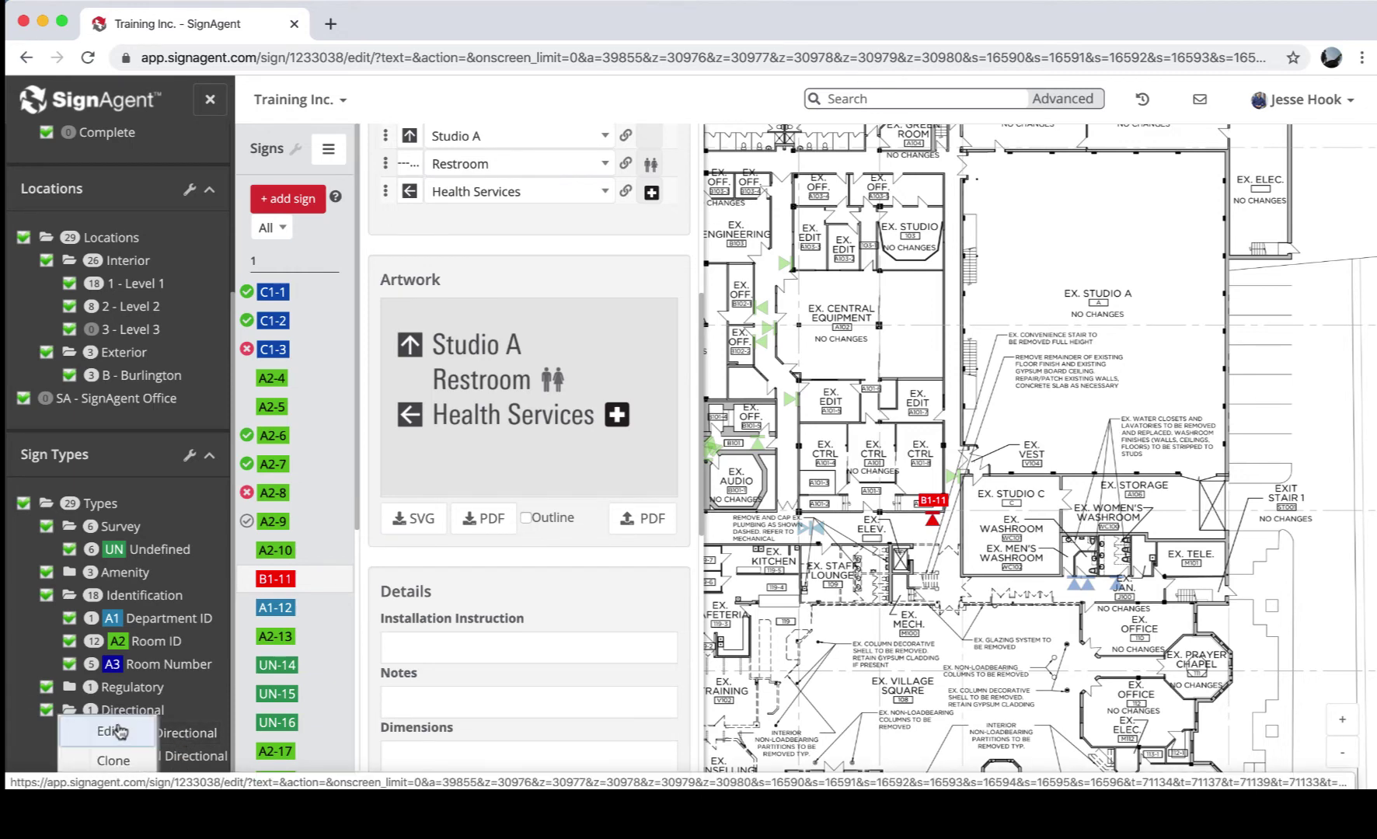
left_click(117, 731)
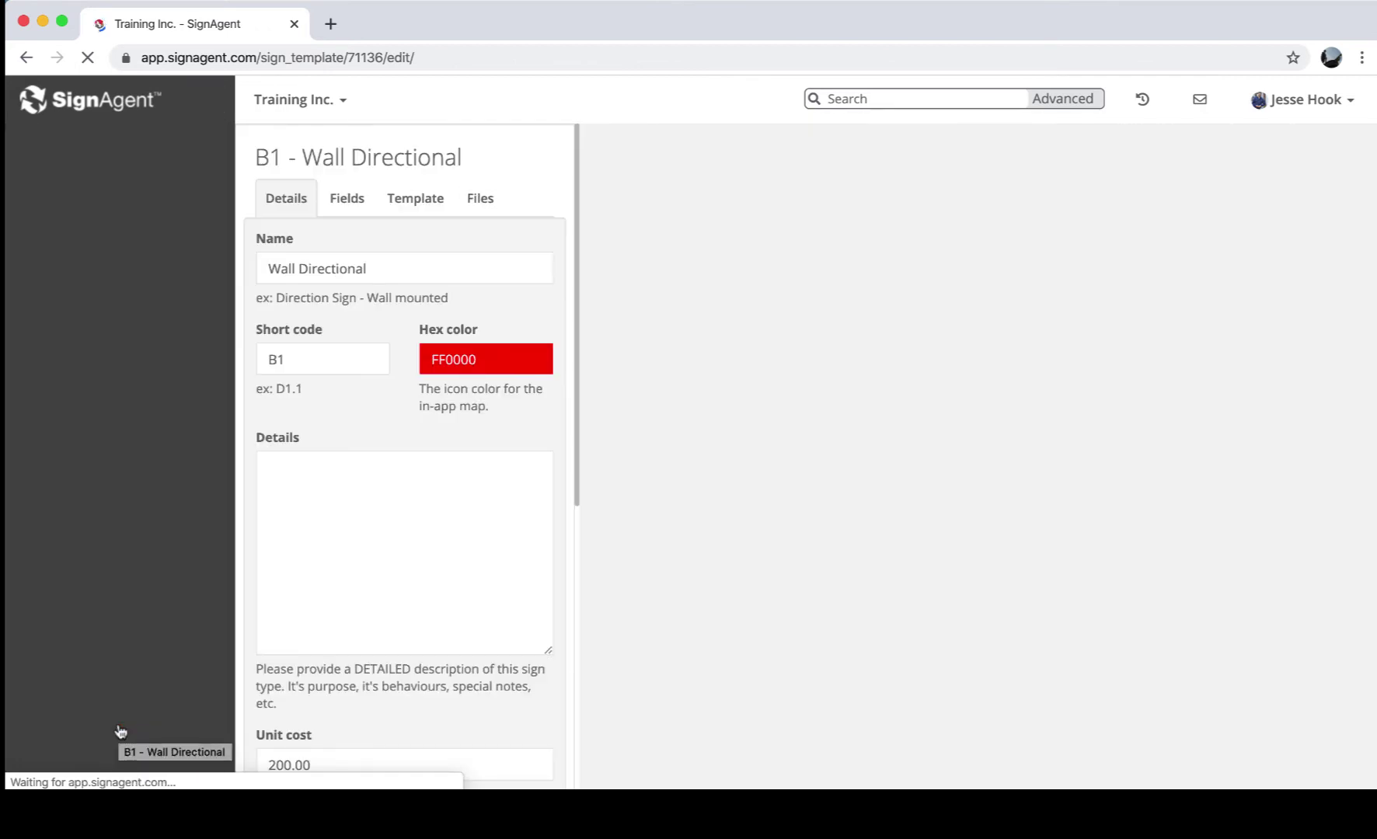
left_click(347, 200)
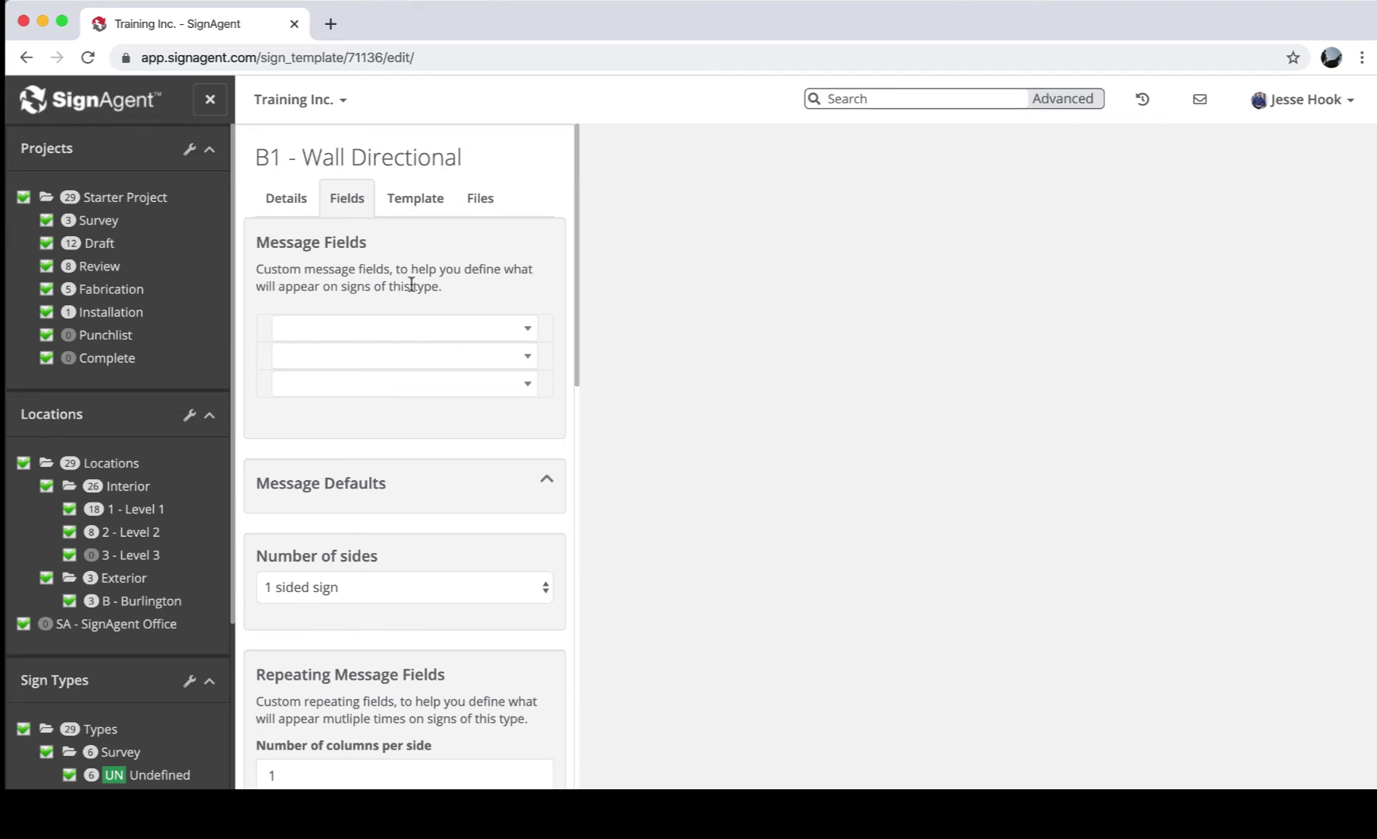
scroll(412, 286, "down", 5)
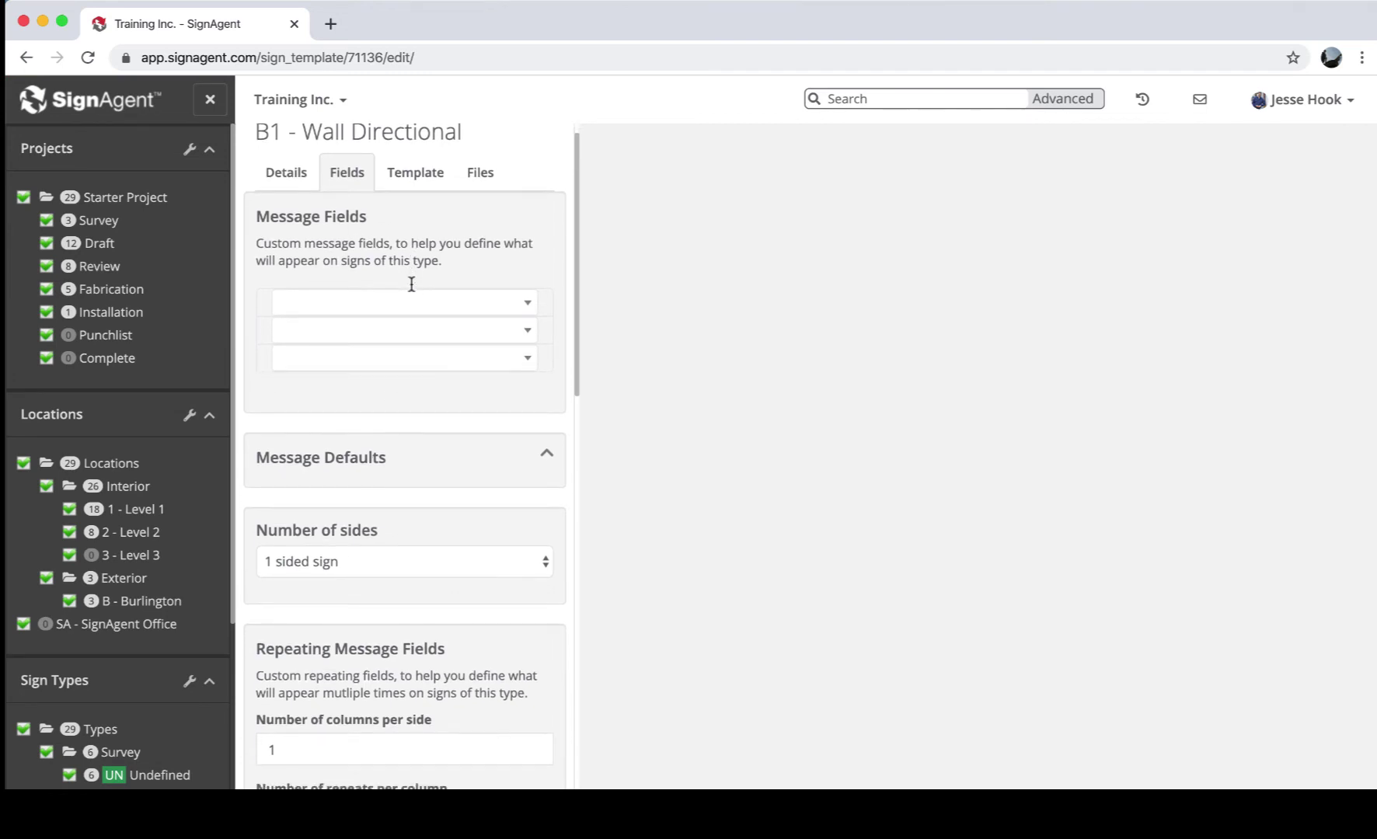
scroll(412, 289, "down", 3)
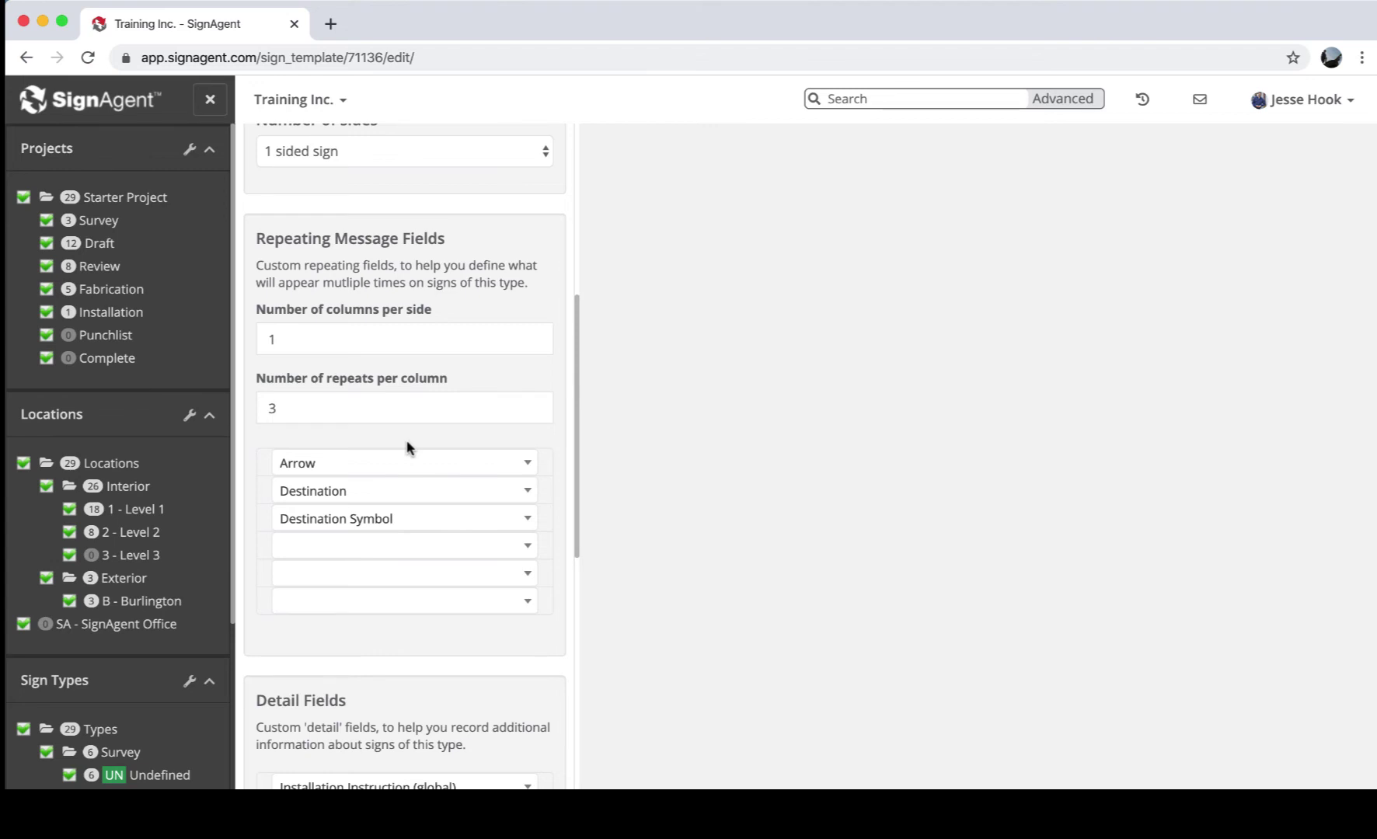
Open the plan of the 1 - Level 1 location and look over the signs around its central rooms
left_click(146, 513)
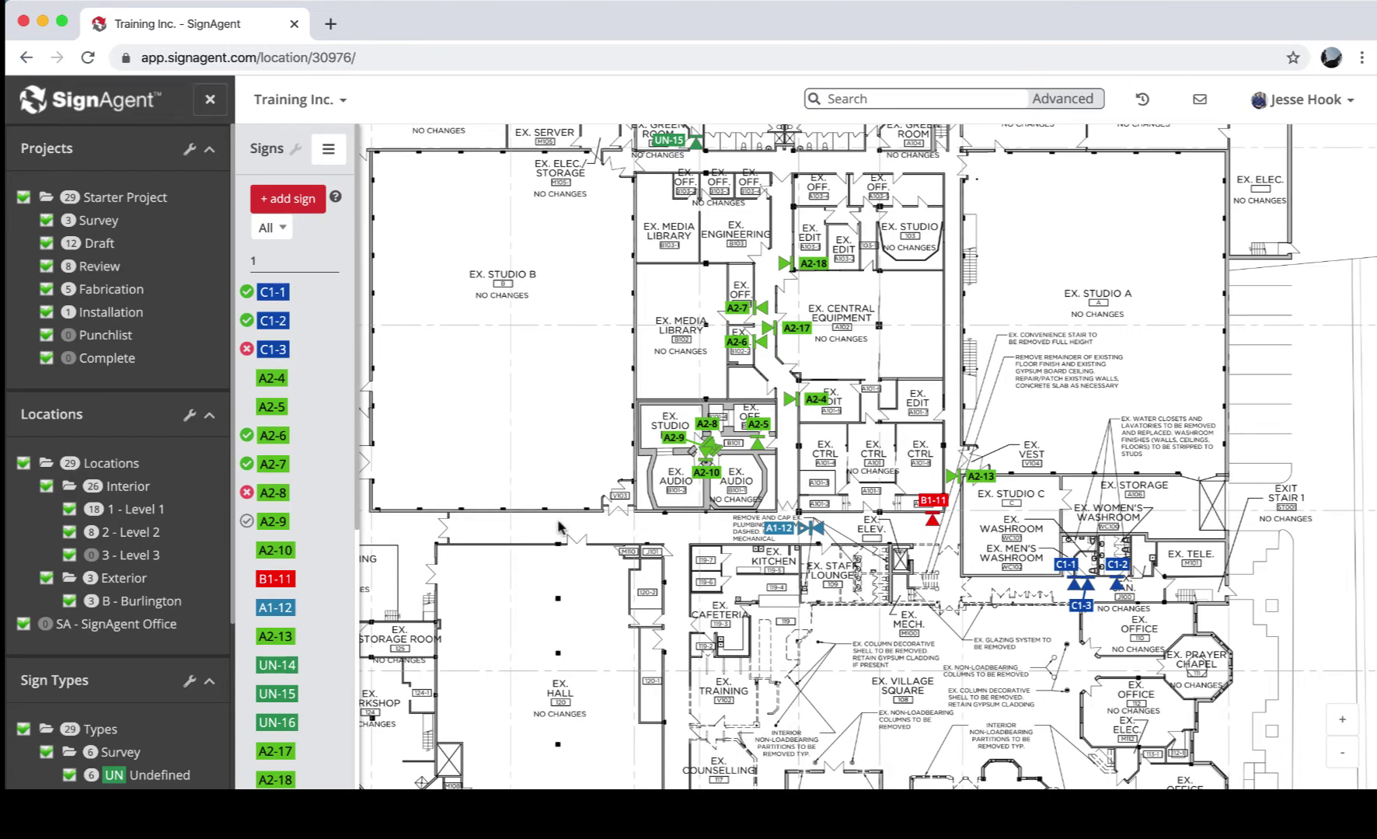
left_click_drag(593, 639, 581, 709)
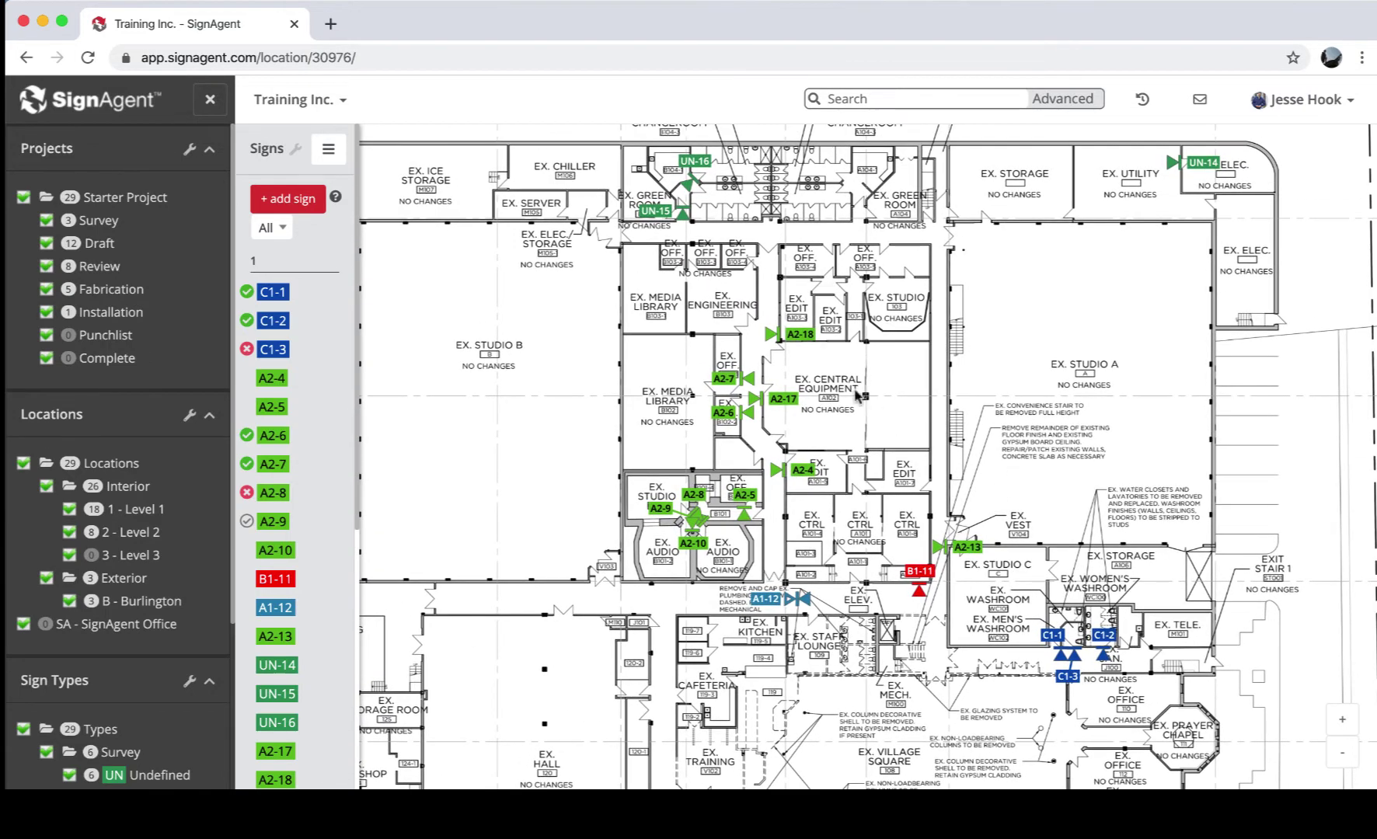
scroll(865, 411, "up", 1)
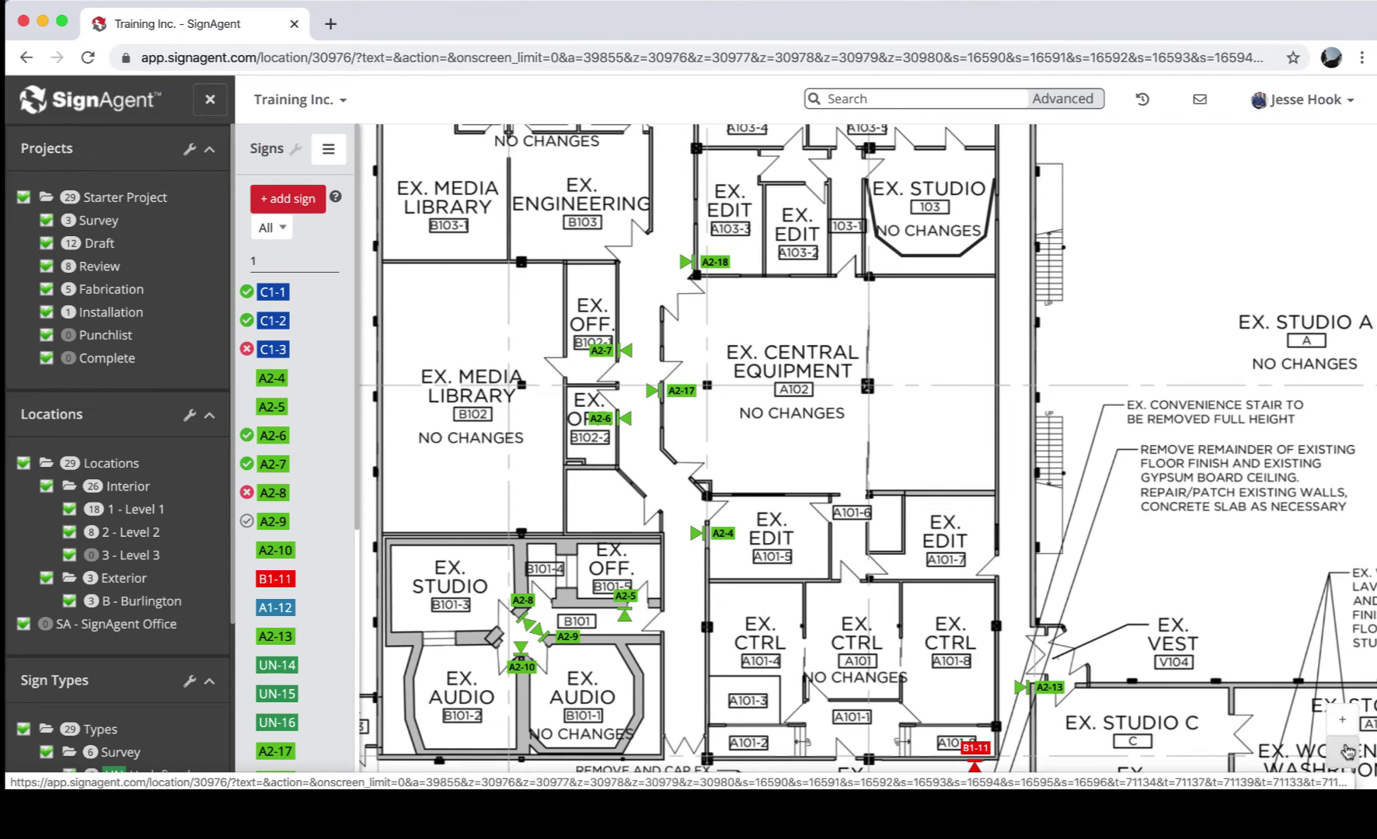
left_click(1347, 751)
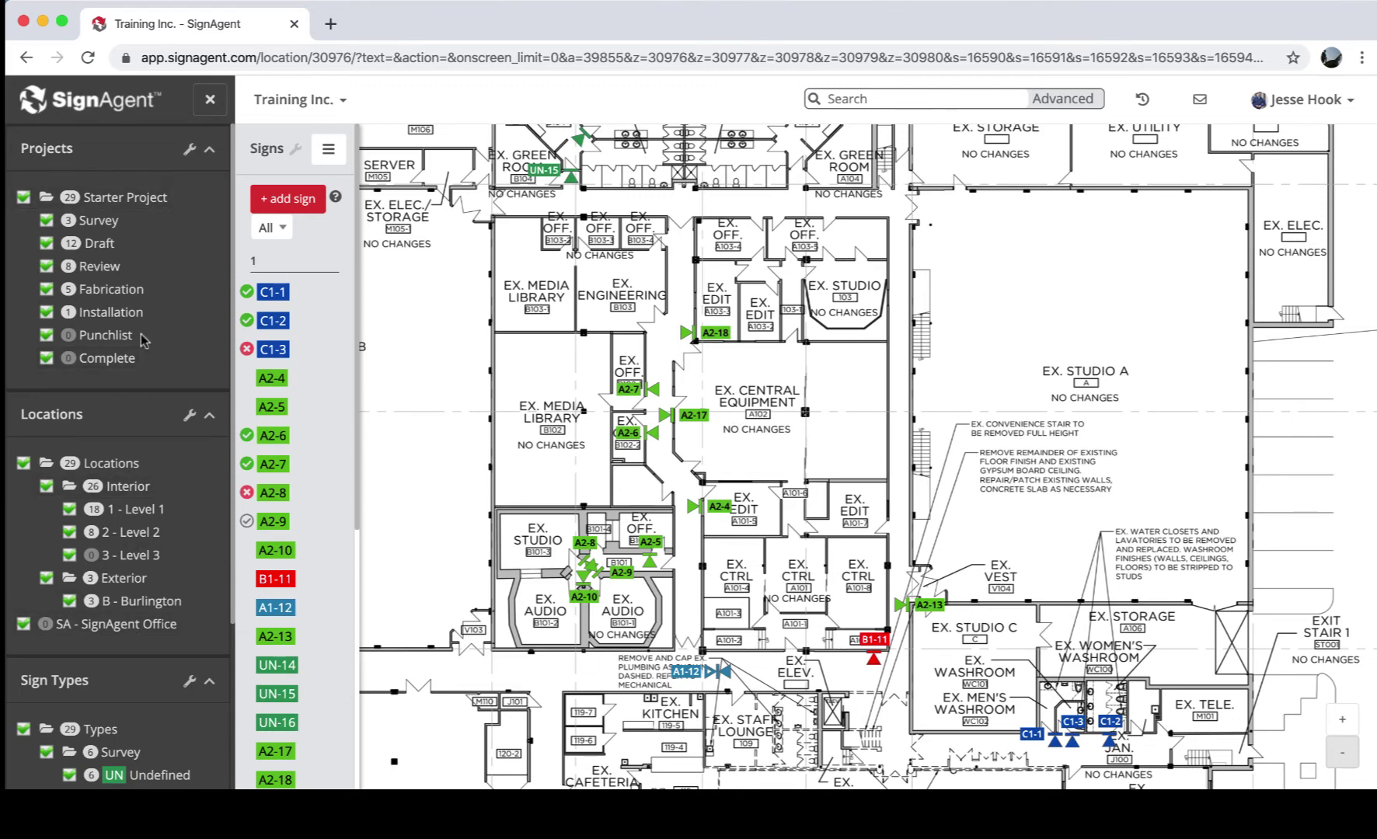
Filter the plan to only the Draft signs of Starter Project, and restore all of its project stages
scroll(139, 342, "down", 5)
scroll(141, 338, "down", 1)
scroll(141, 339, "up", 3)
scroll(142, 342, "down", 3)
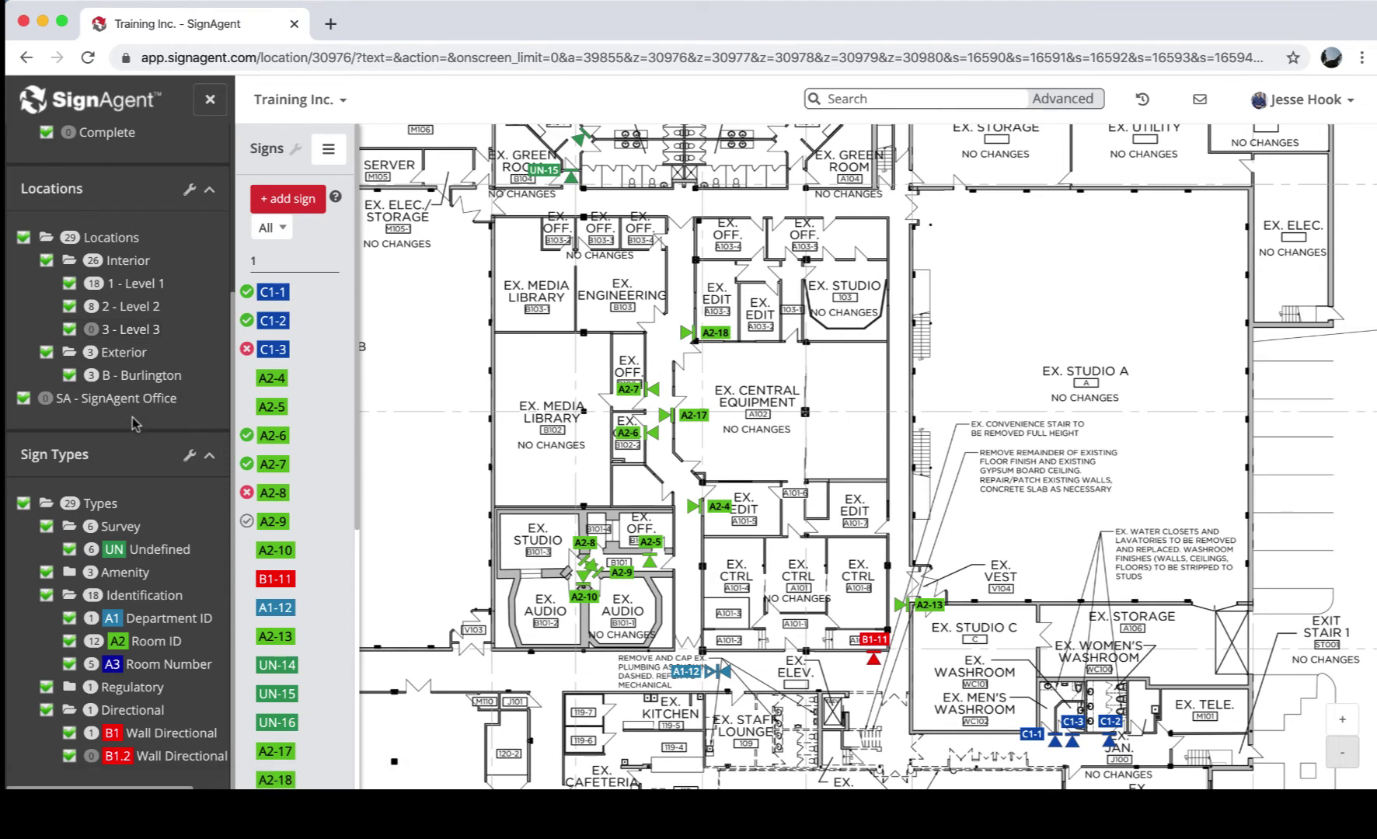
scroll(133, 423, "up", 5)
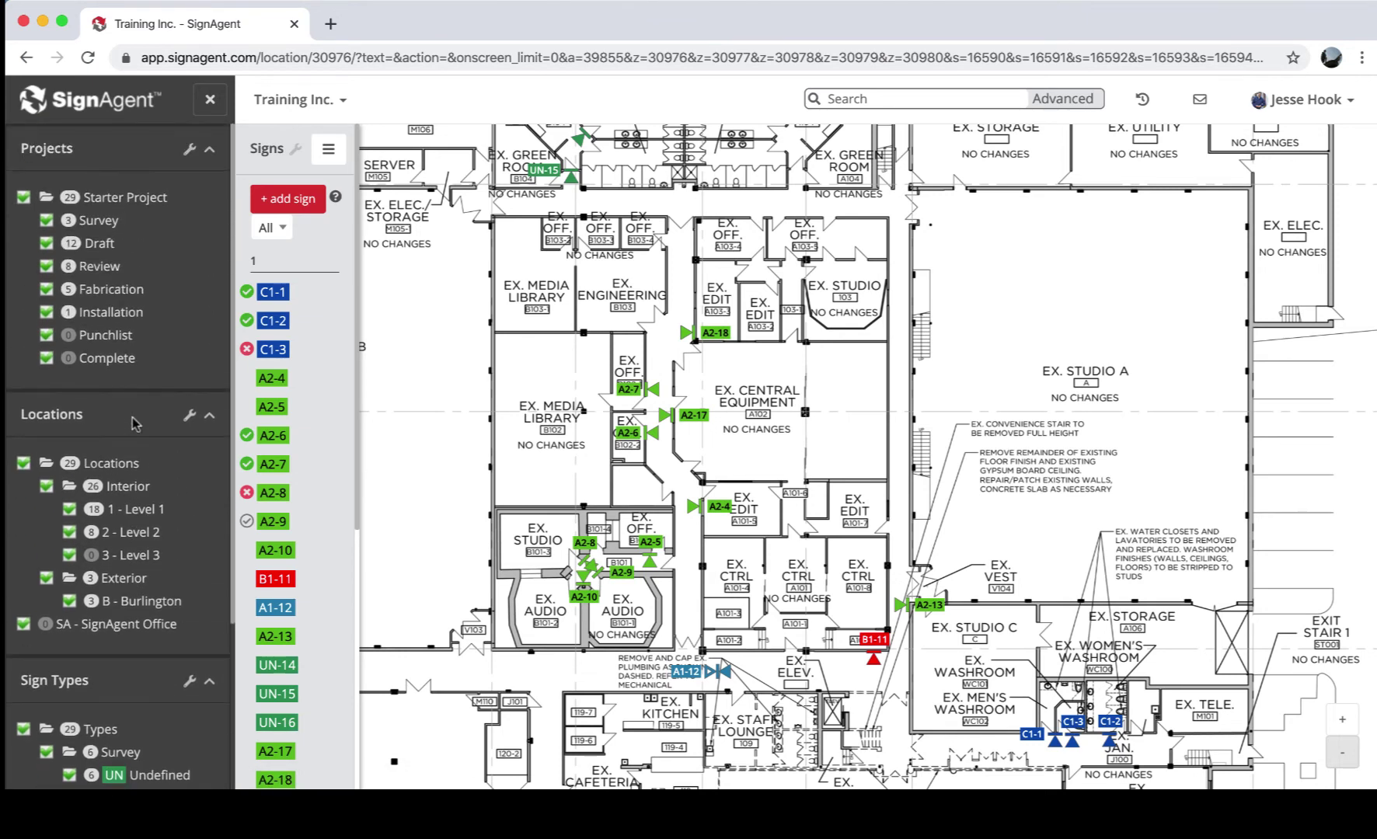
left_click(23, 198)
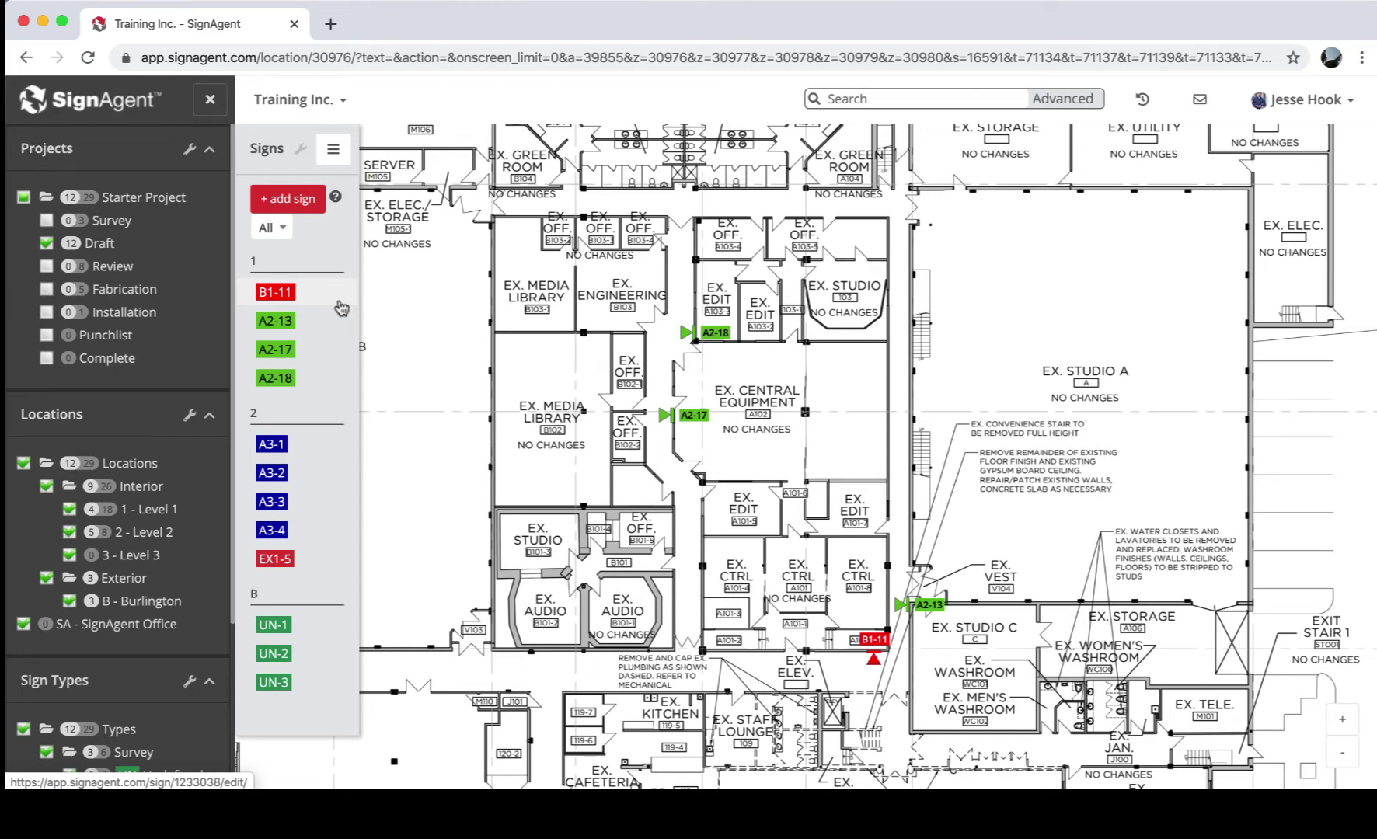
left_click(24, 198)
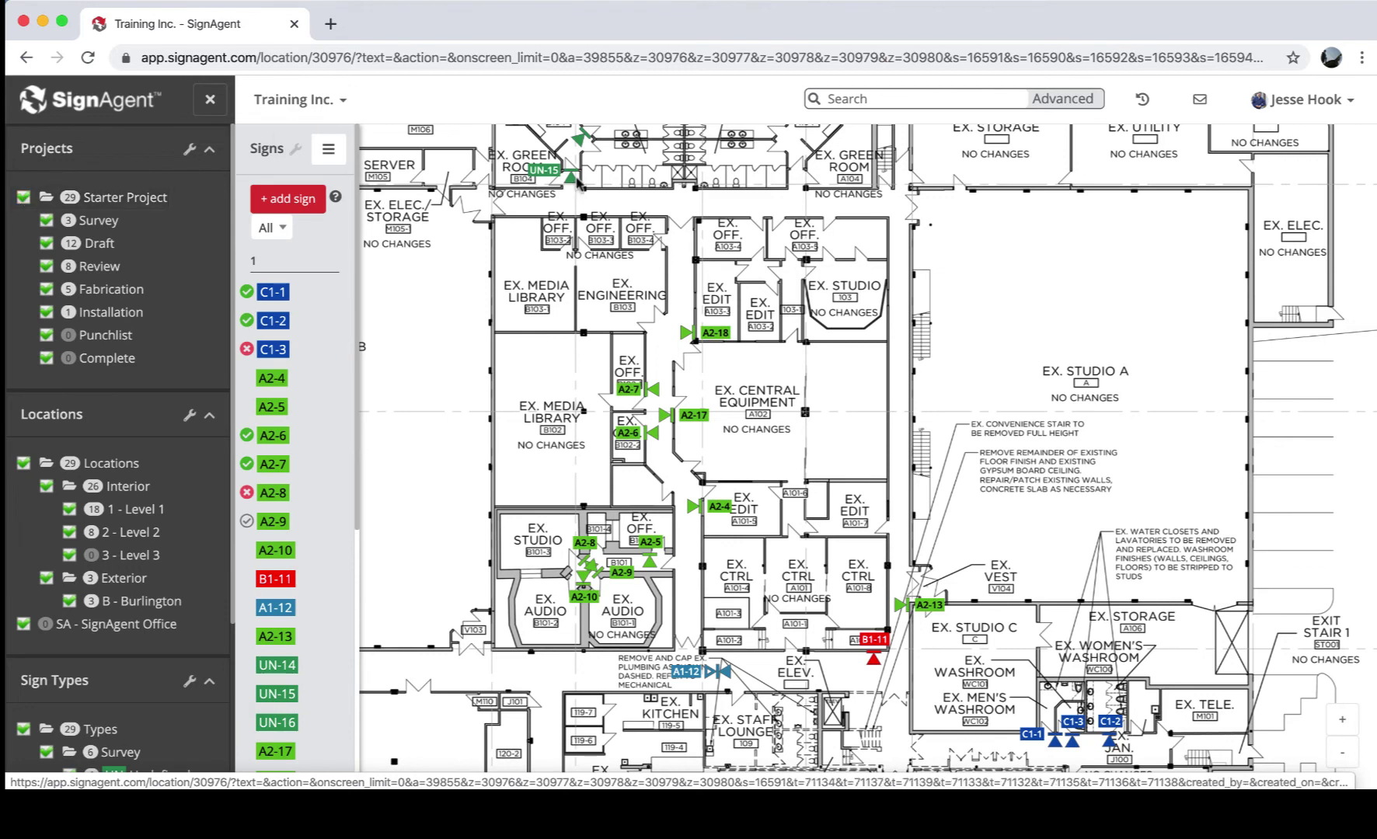
Search the signs for the occupant's first name, open the A2-4 sign and check its message and artwork
left_click(837, 99)
type("Jesse")
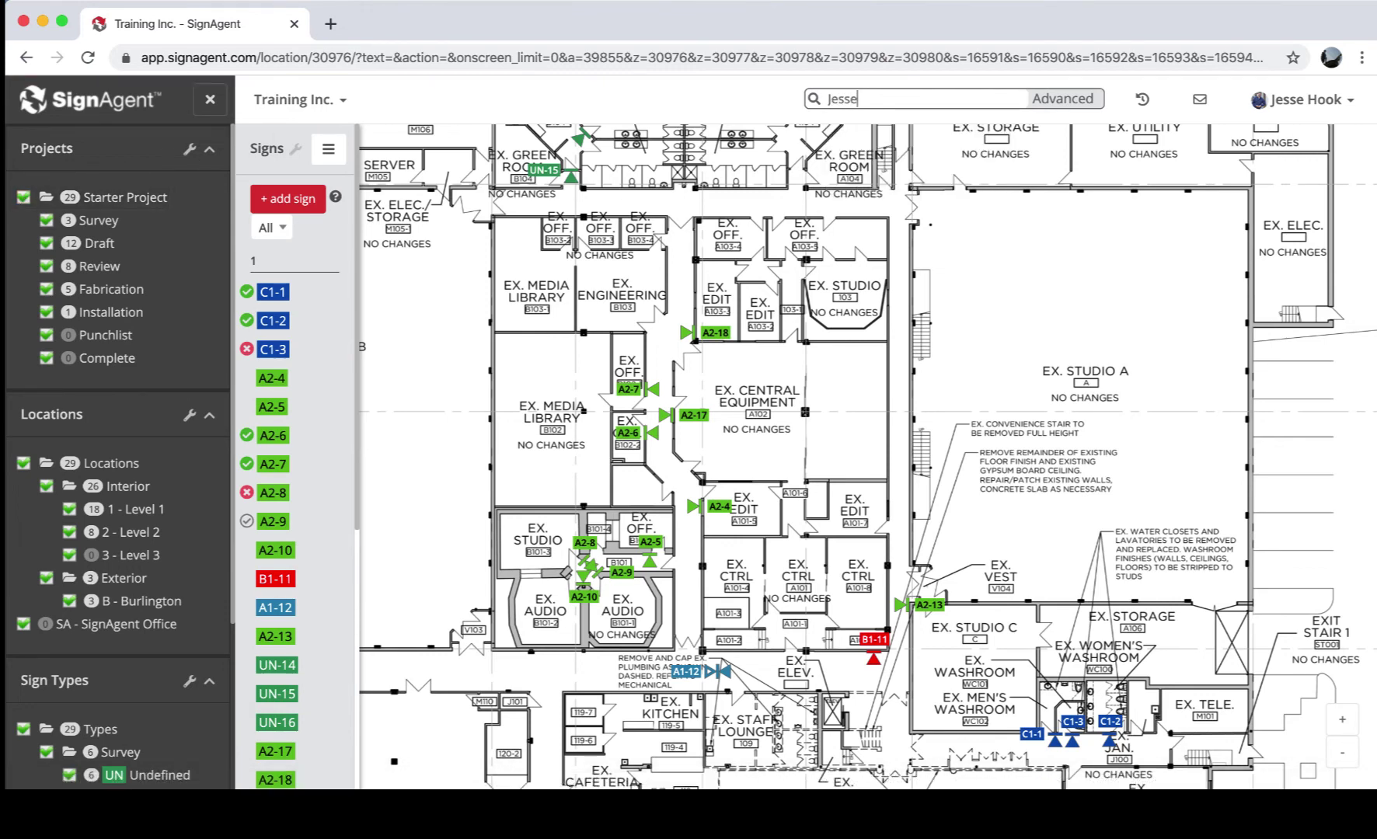
key("Return")
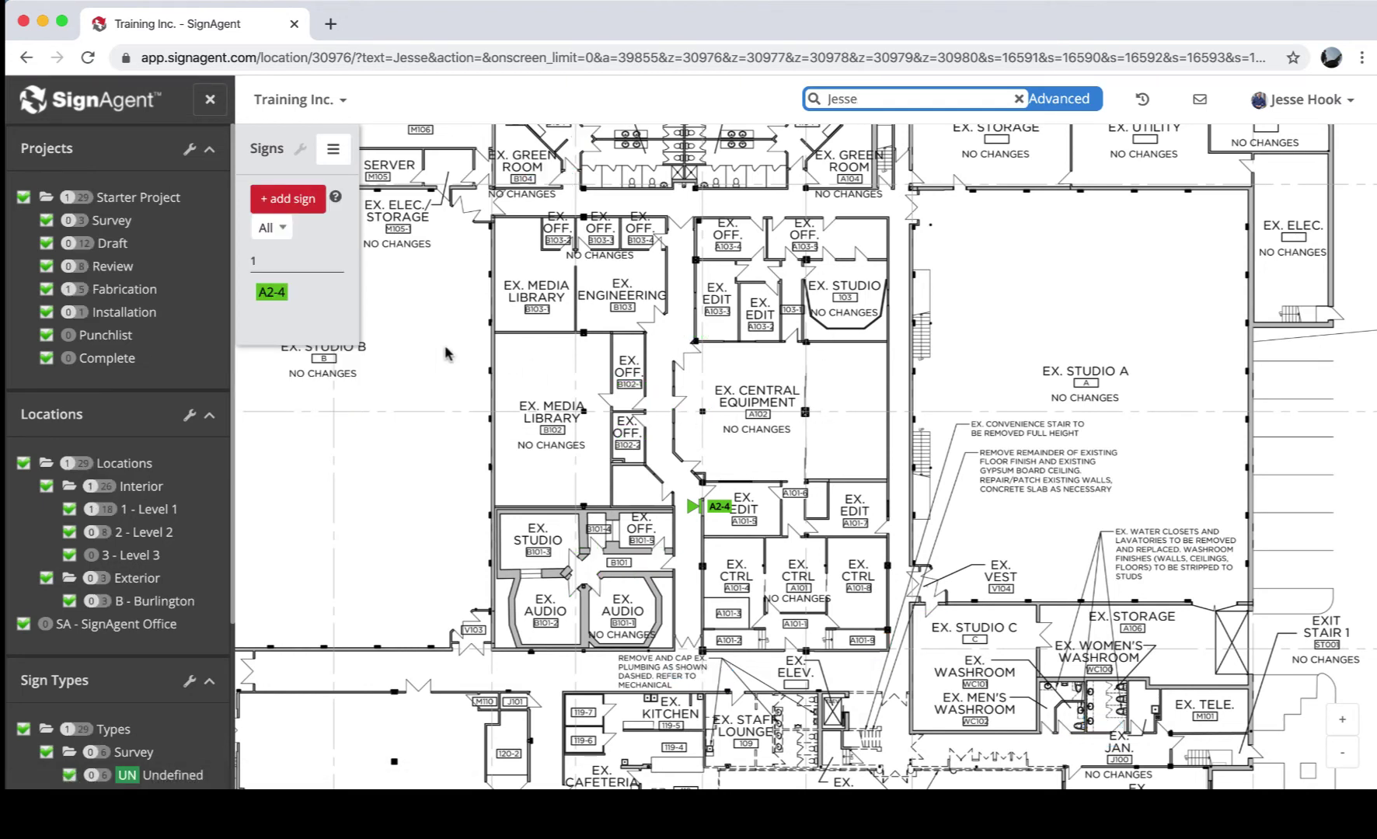
left_click(272, 294)
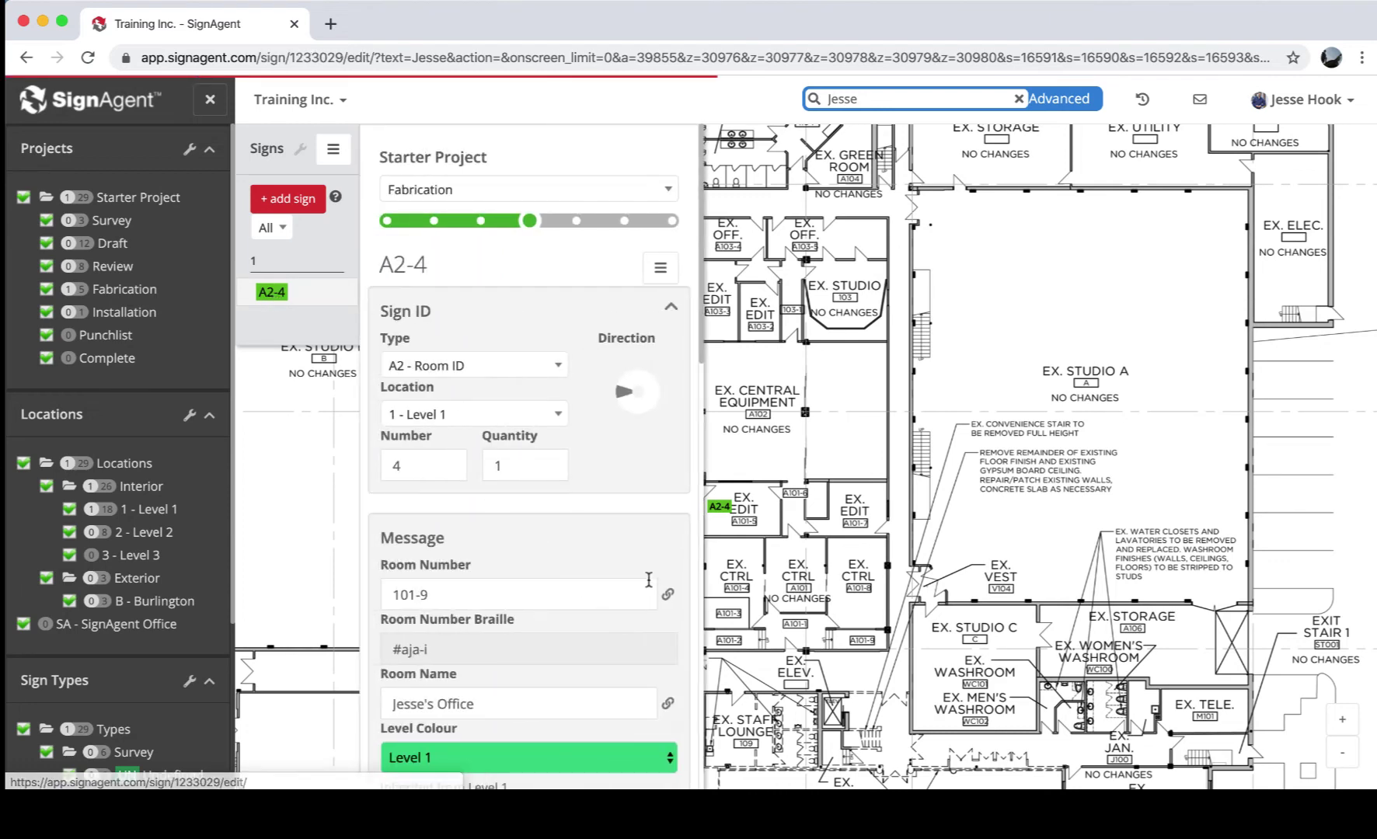
scroll(572, 543, "down", 6)
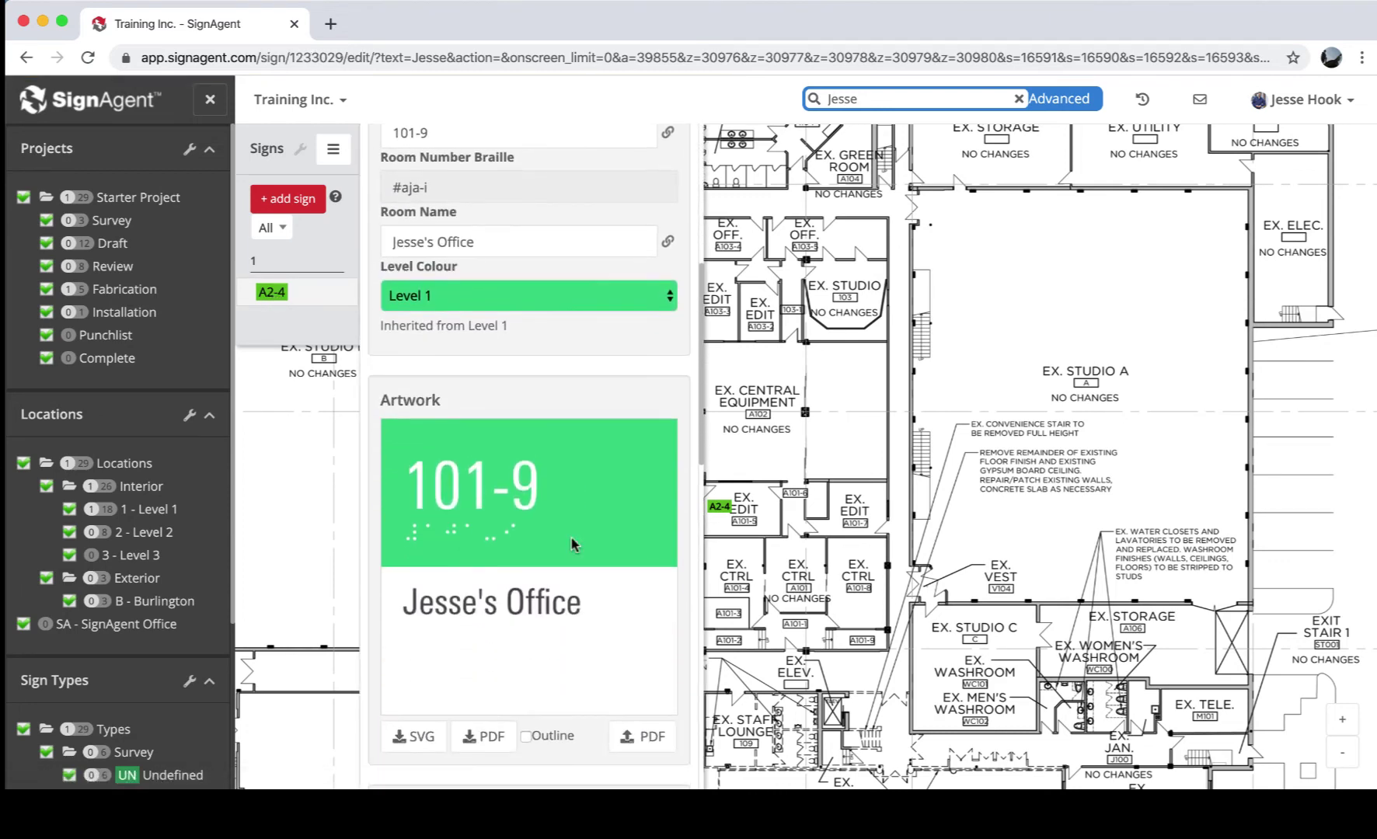
scroll(572, 544, "up", 4)
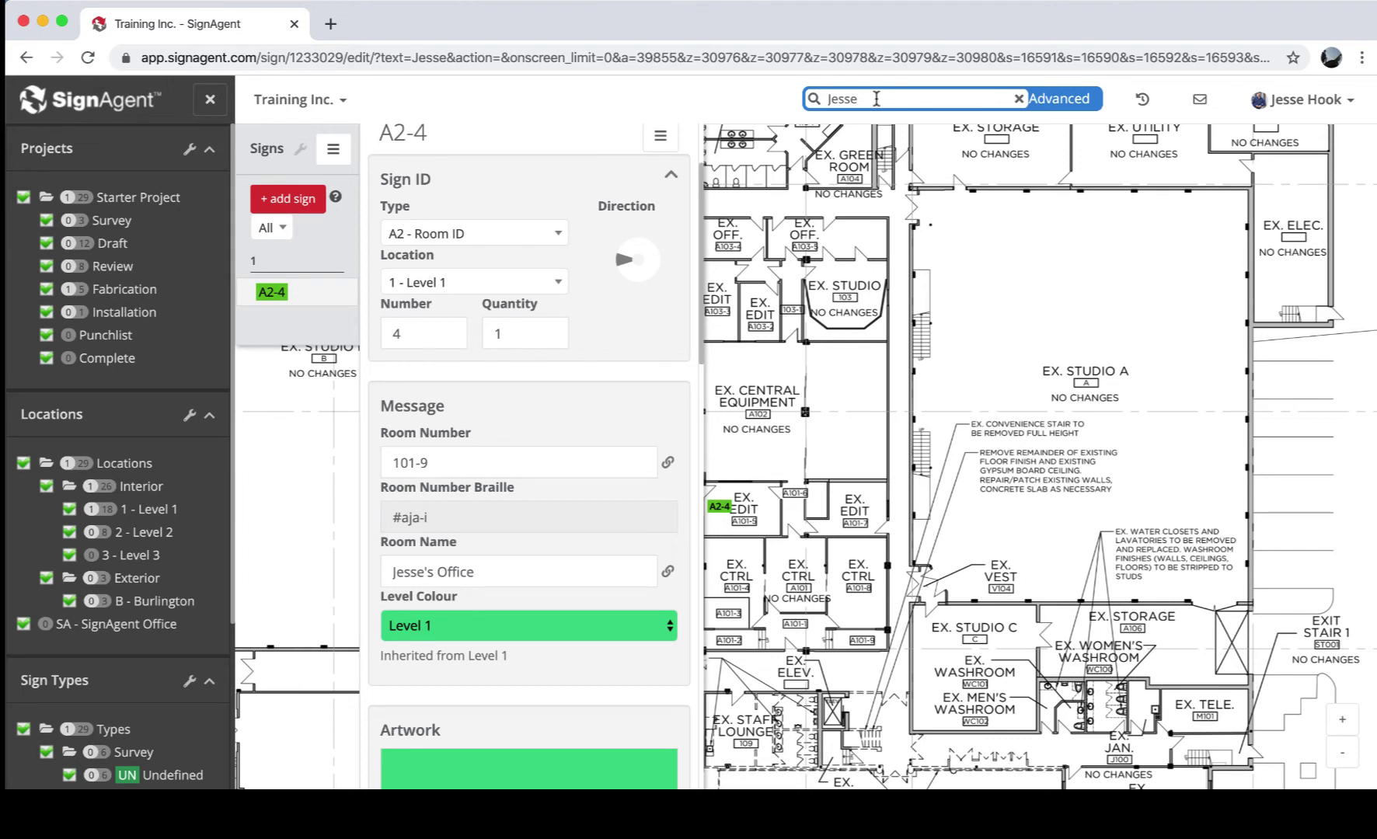
Review the advanced search criteria for created, modified and commented signs, files, photos, artwork and tags, and return to the plan
left_click(1078, 102)
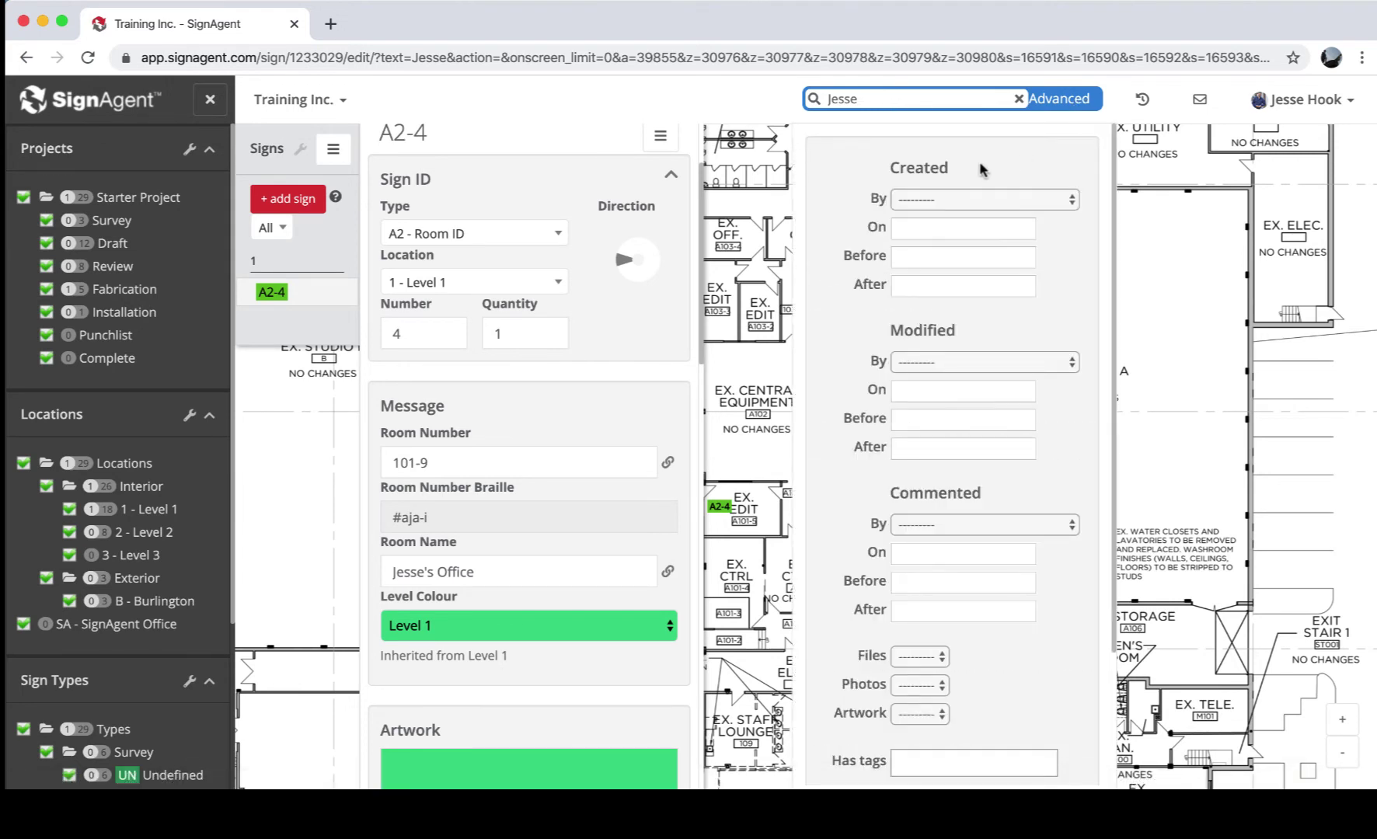
scroll(826, 231, "down", 1)
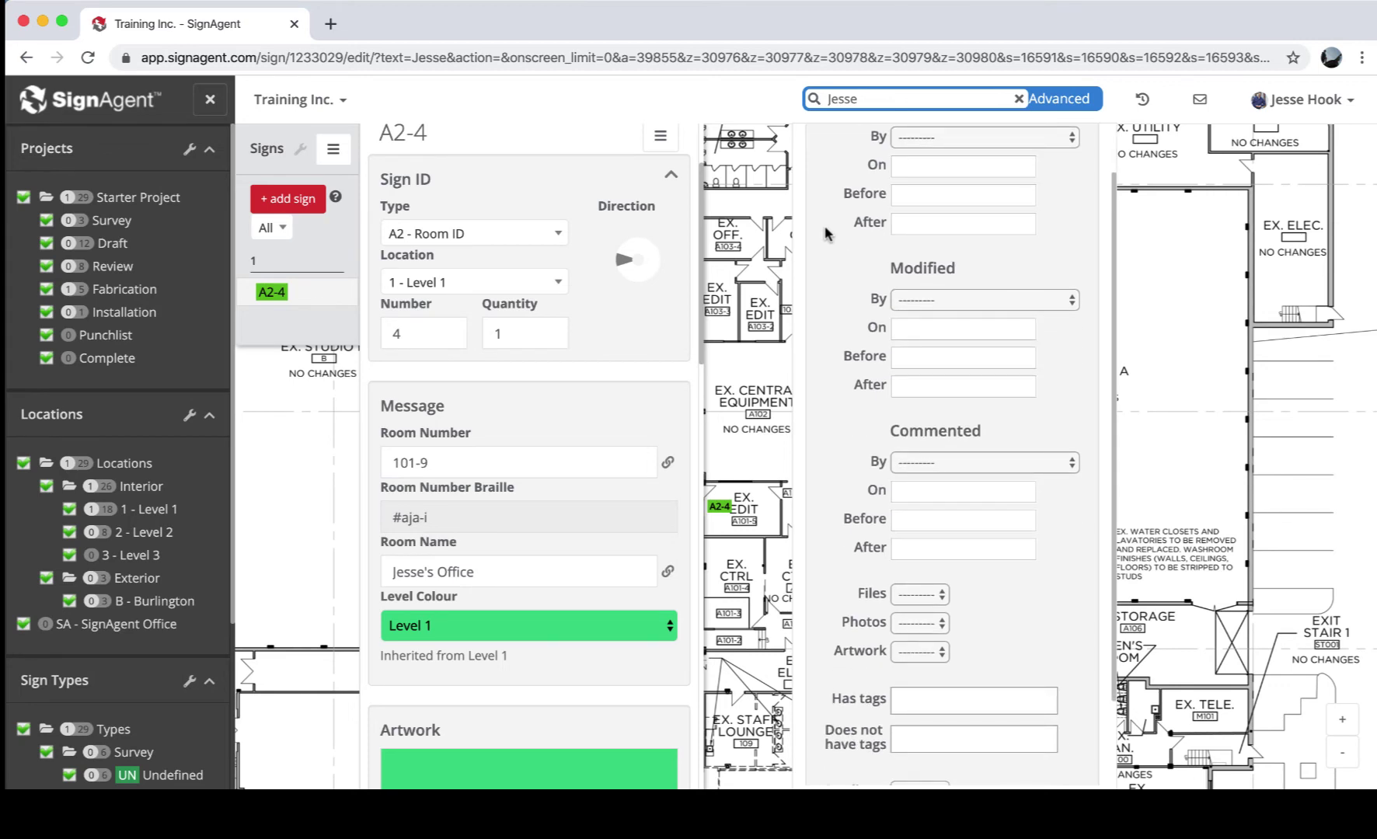
scroll(825, 232, "up", 1)
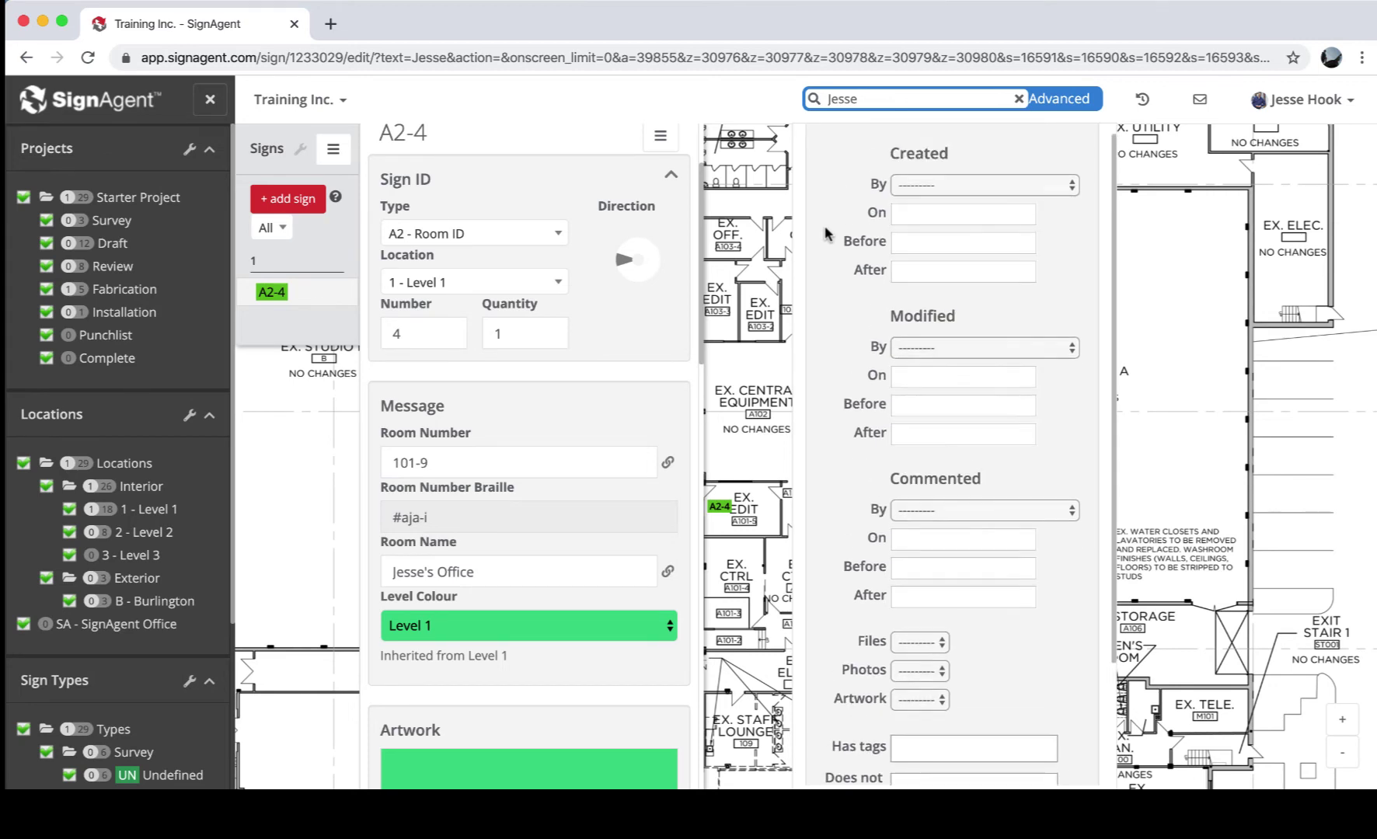
scroll(825, 231, "down", 2)
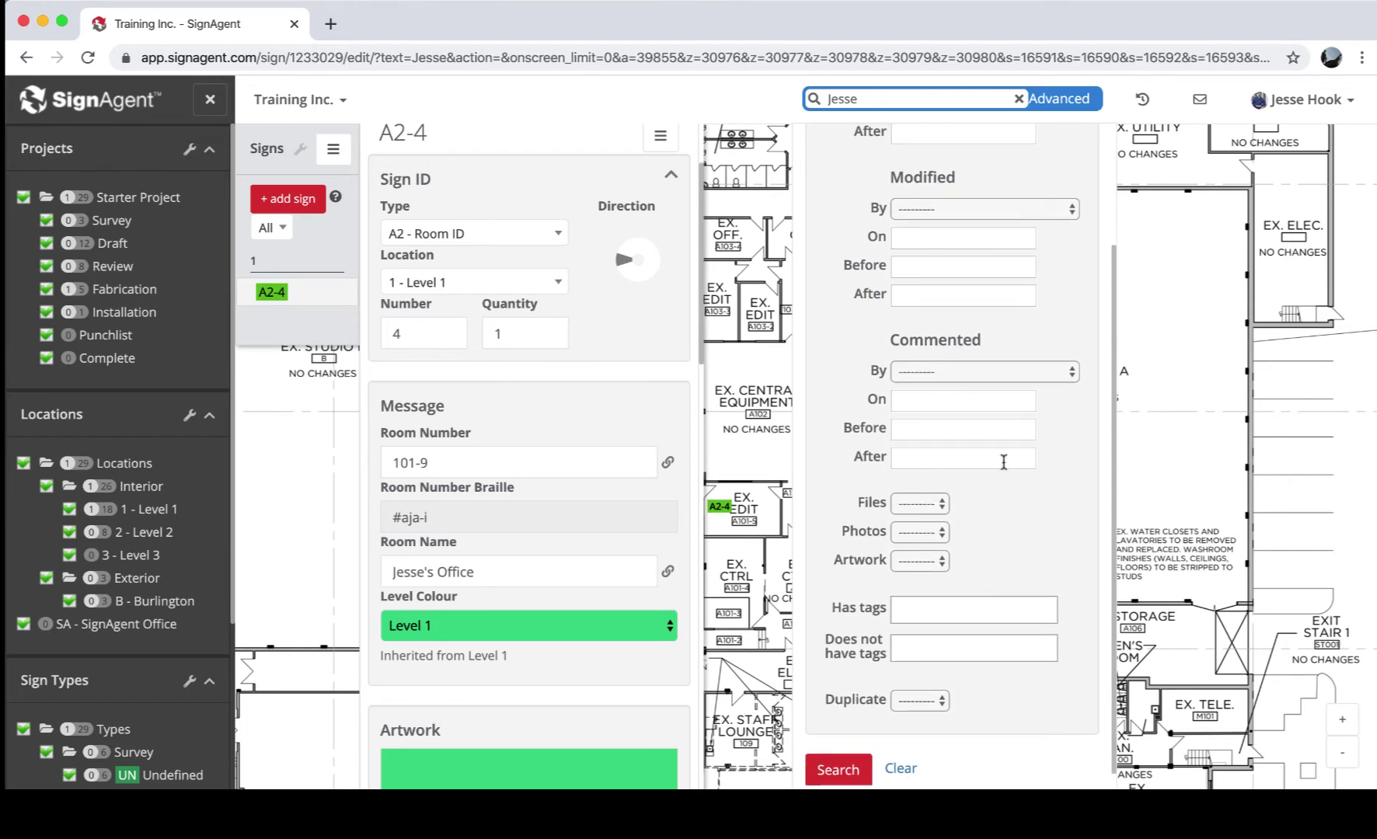
scroll(1024, 285, "up", 2)
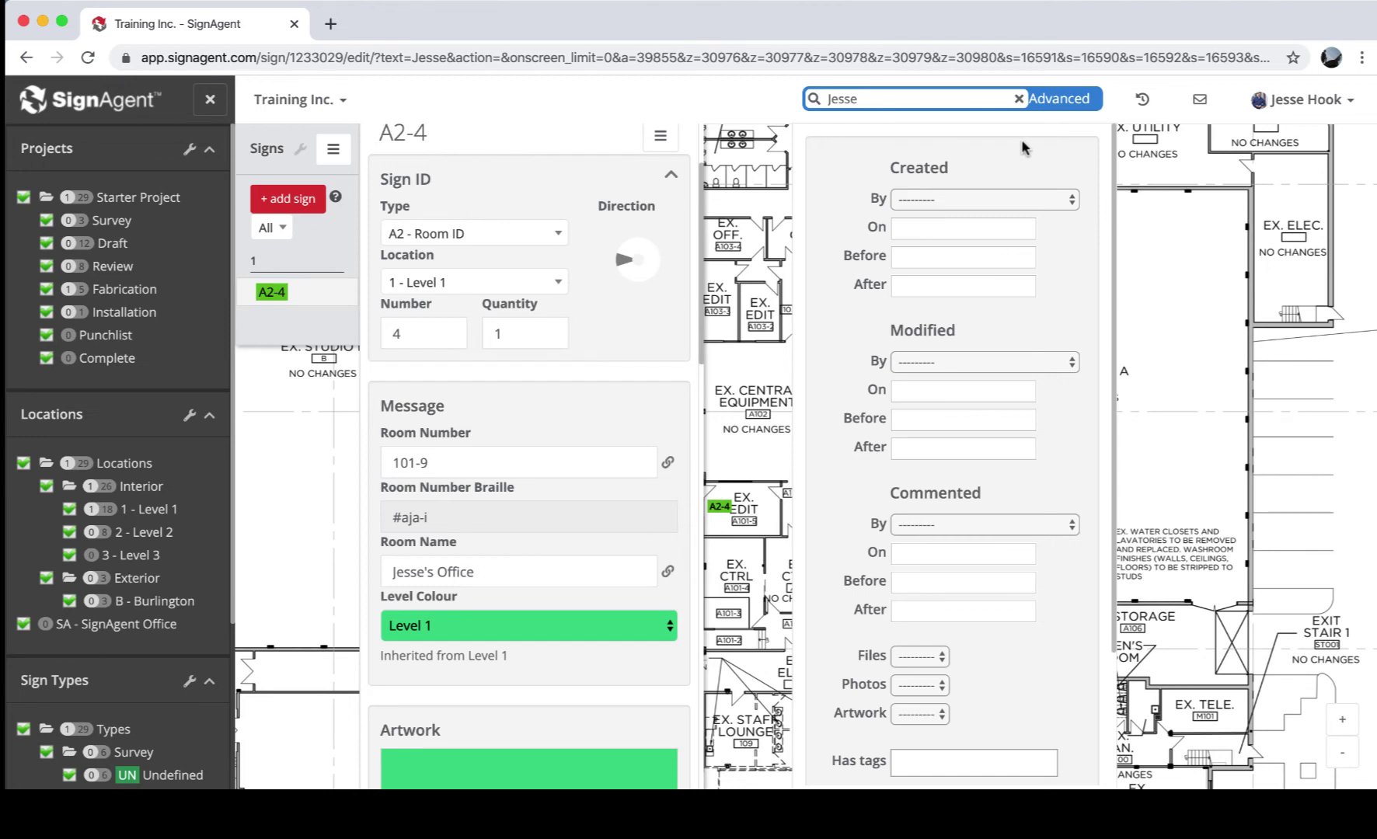
left_click(1066, 111)
left_click(872, 221)
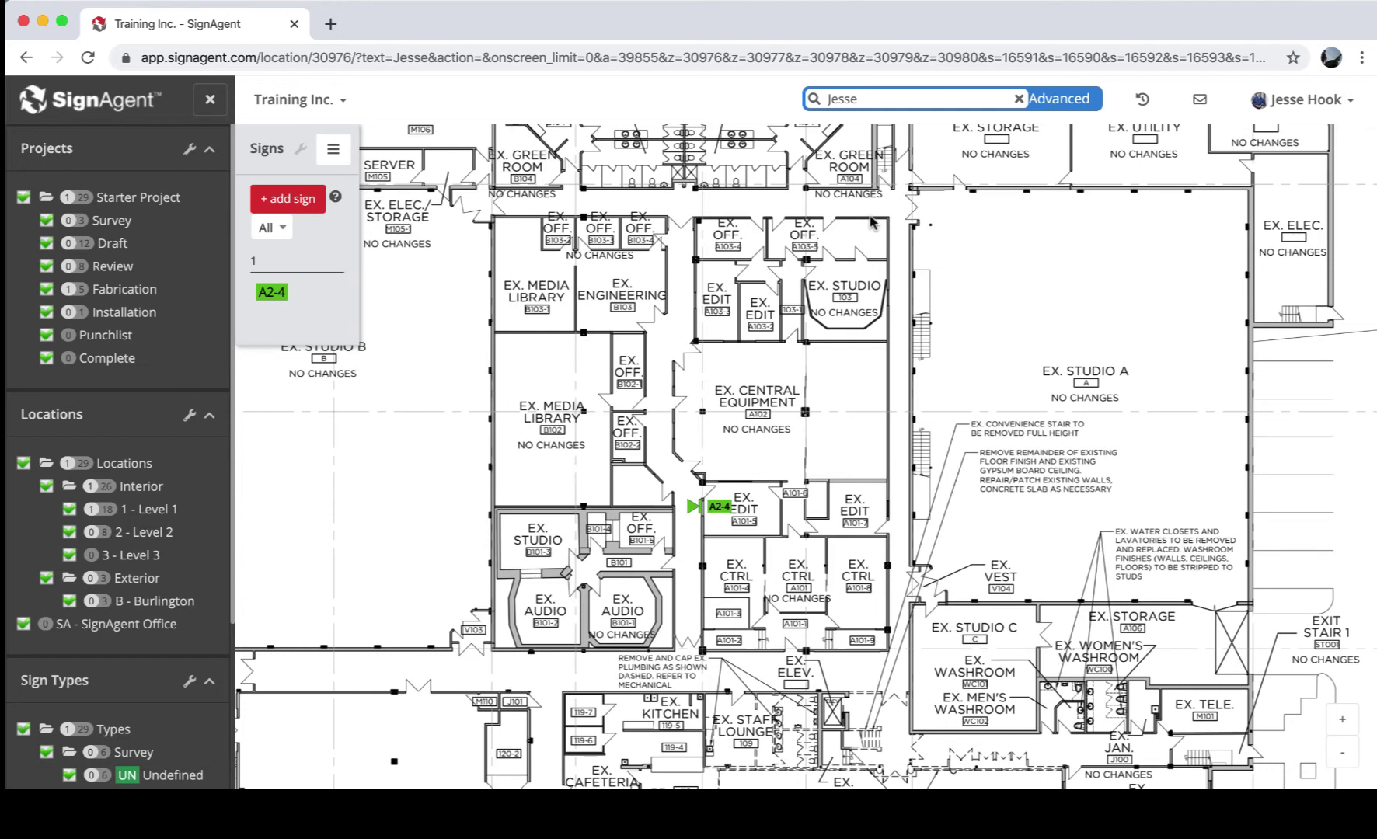
Open the notifications to check the Training Inc. activity
left_click(1200, 106)
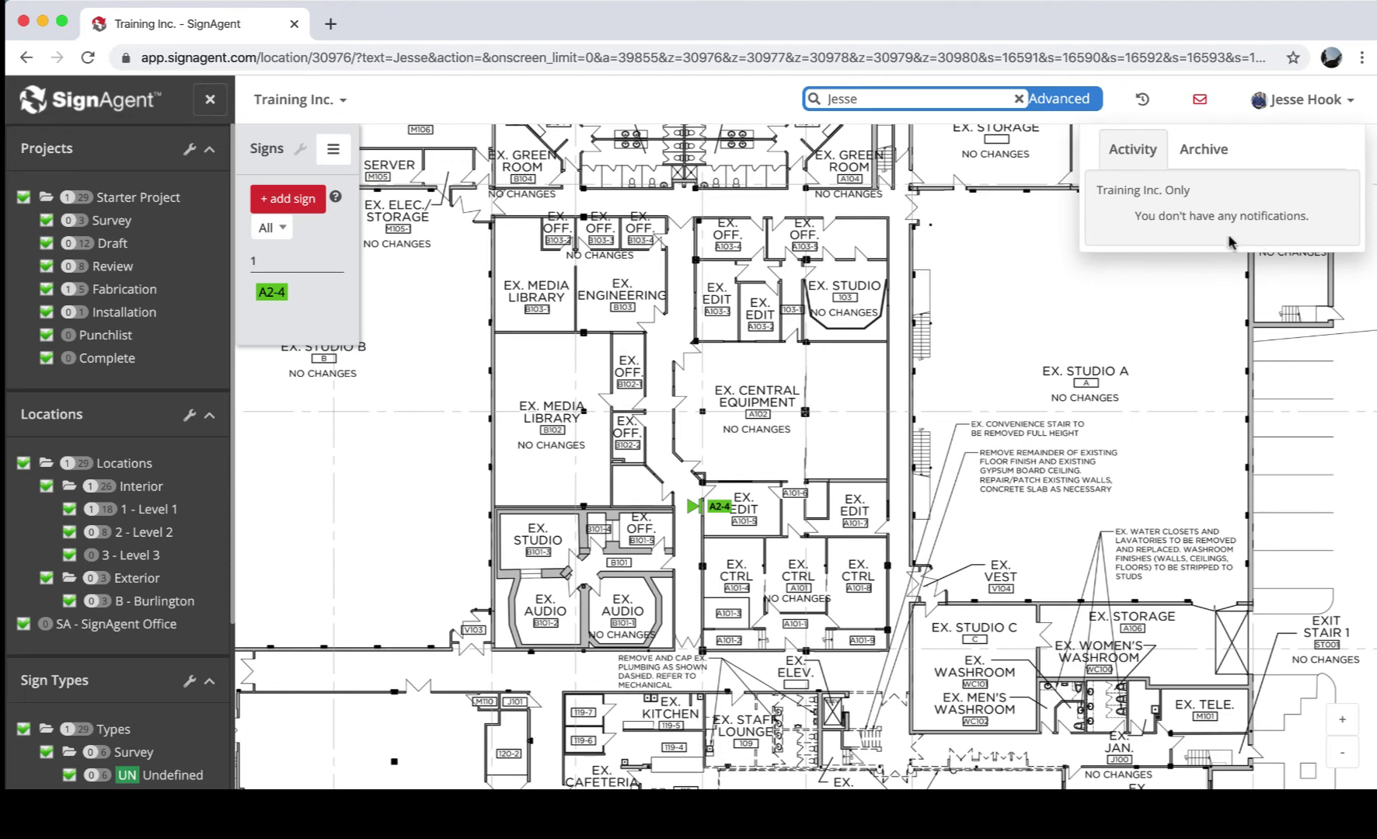
Close the notifications and clear the sign search so that every sign is listed again
left_click(910, 276)
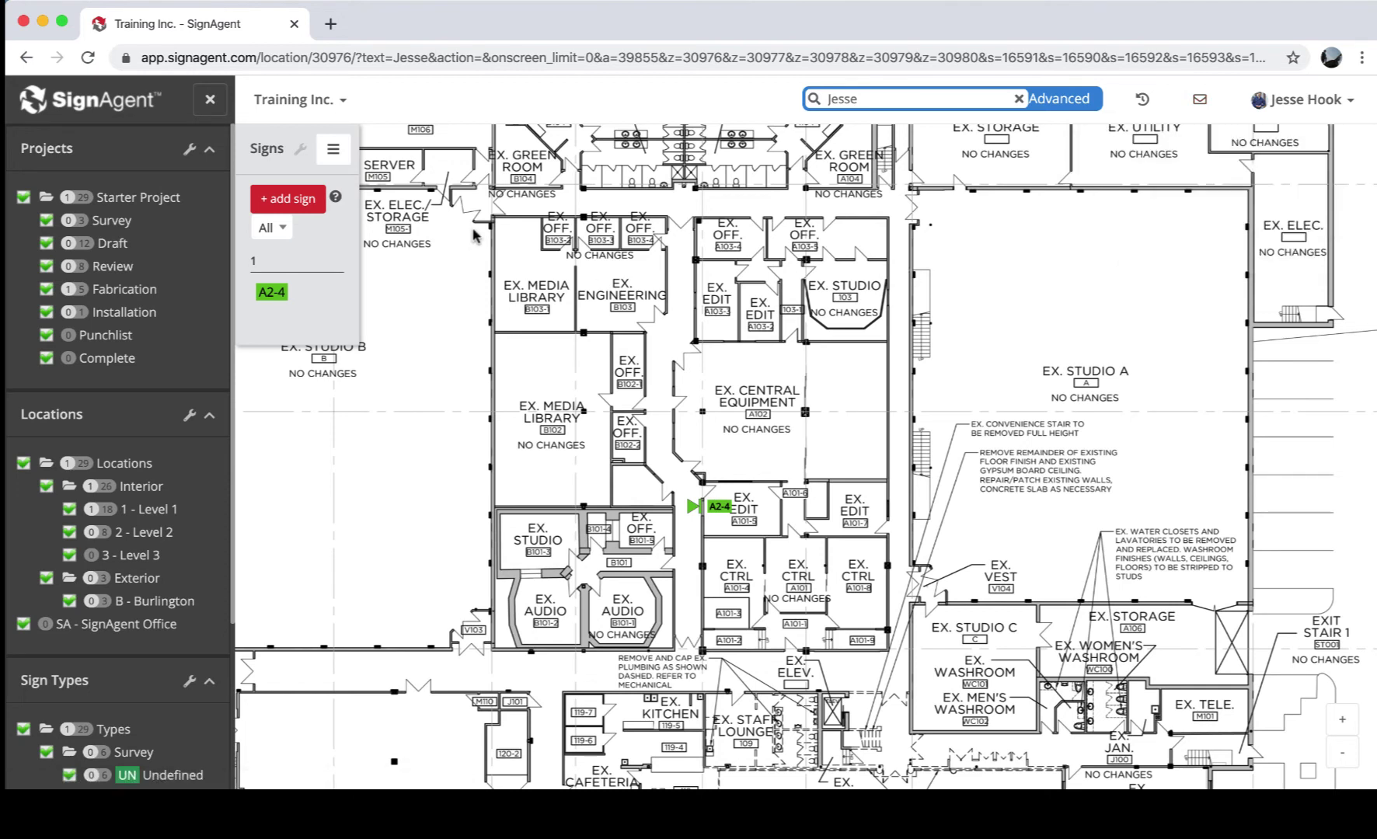
left_click(1018, 98)
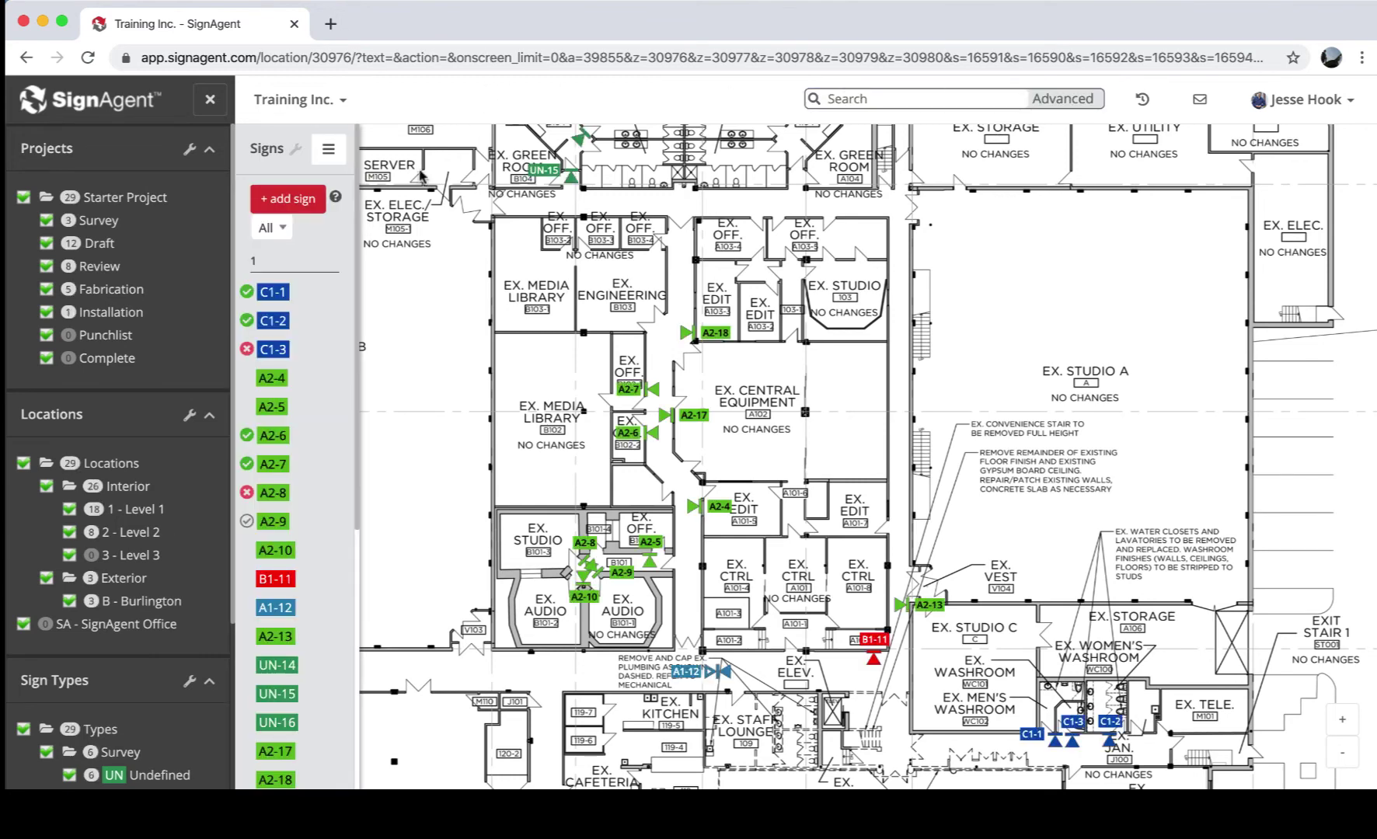
Expand the signs list into its full table and examine the sign messages, details and artwork, previewing the photo of UN-16
left_click(328, 154)
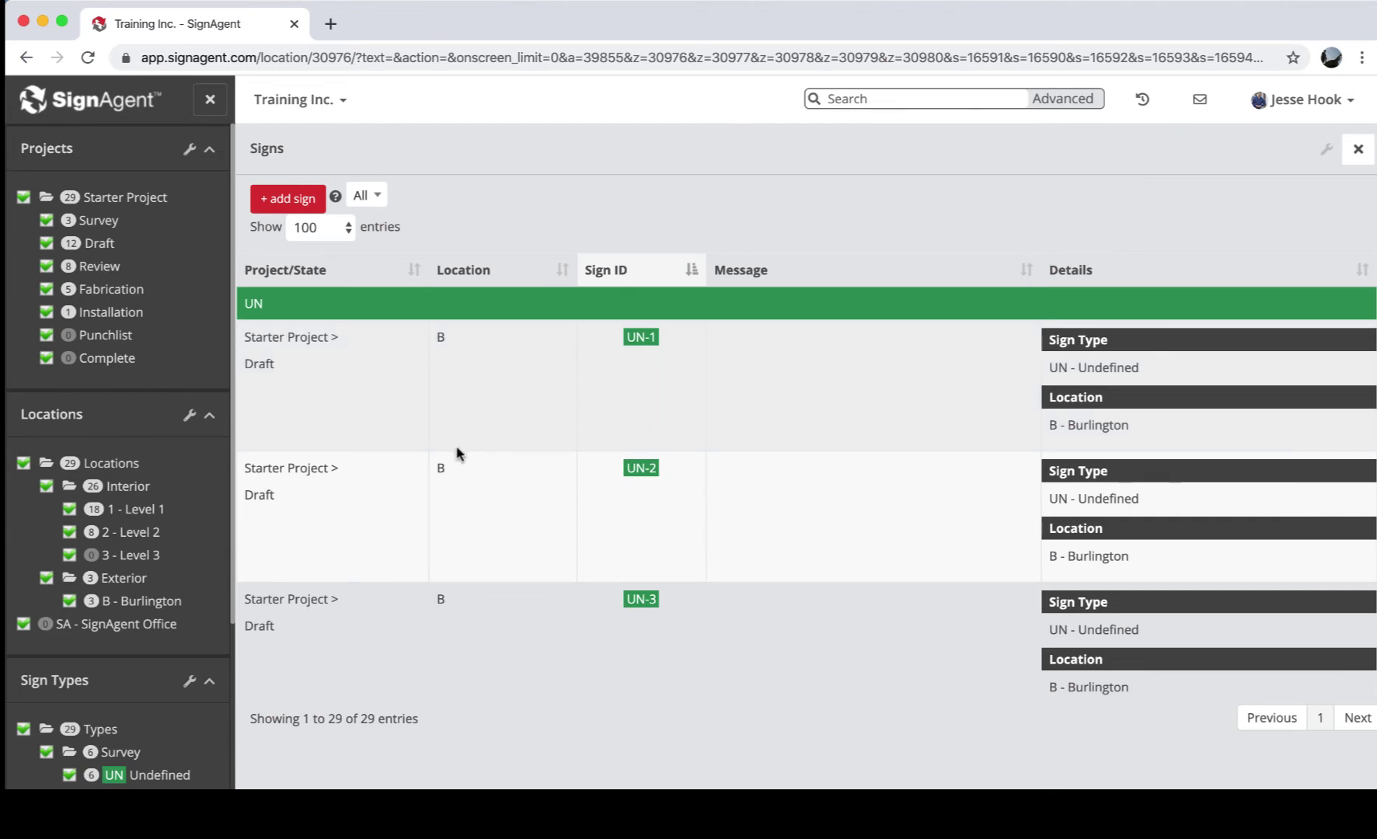
scroll(457, 453, "down", 15)
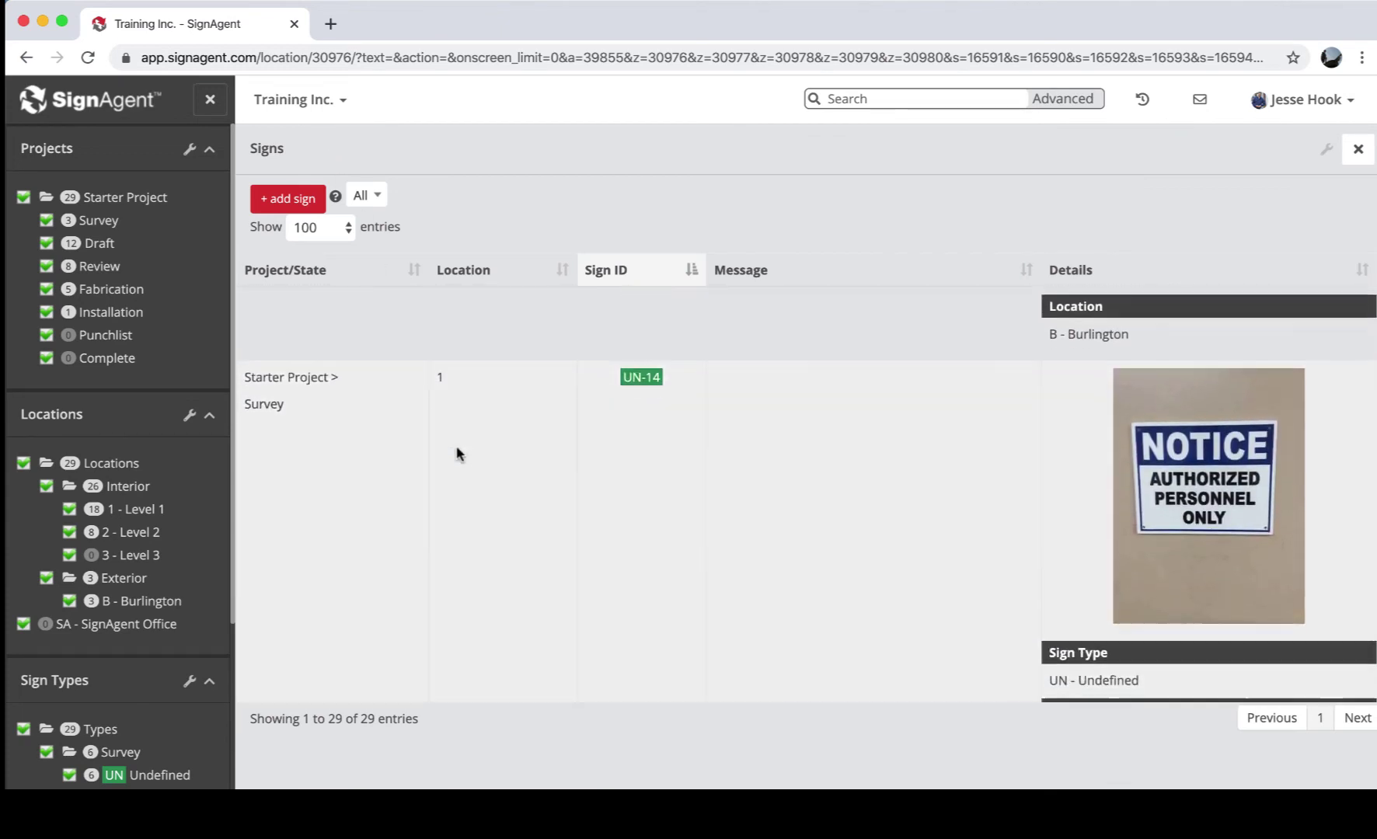
scroll(456, 453, "down", 8)
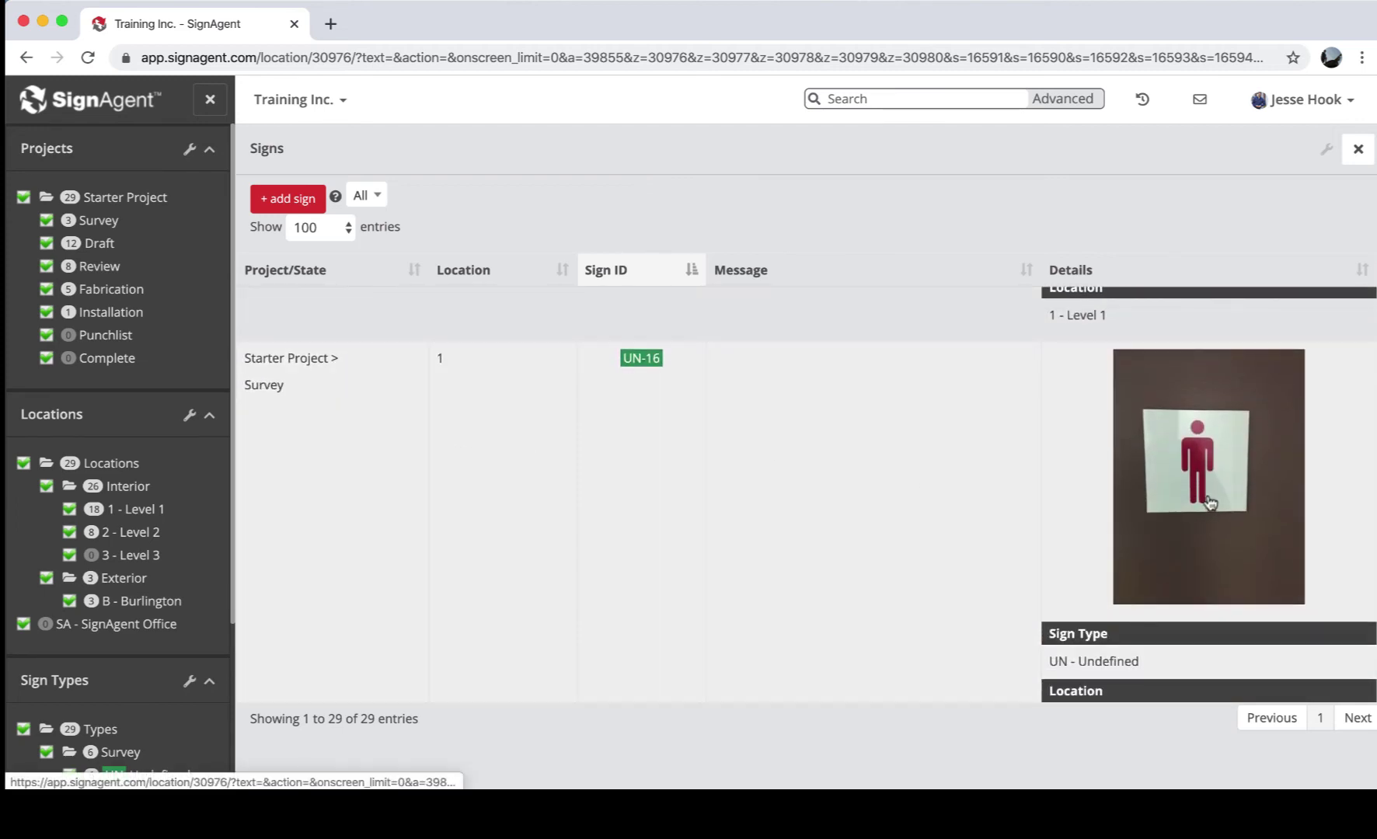
left_click(1208, 497)
left_click(1017, 390)
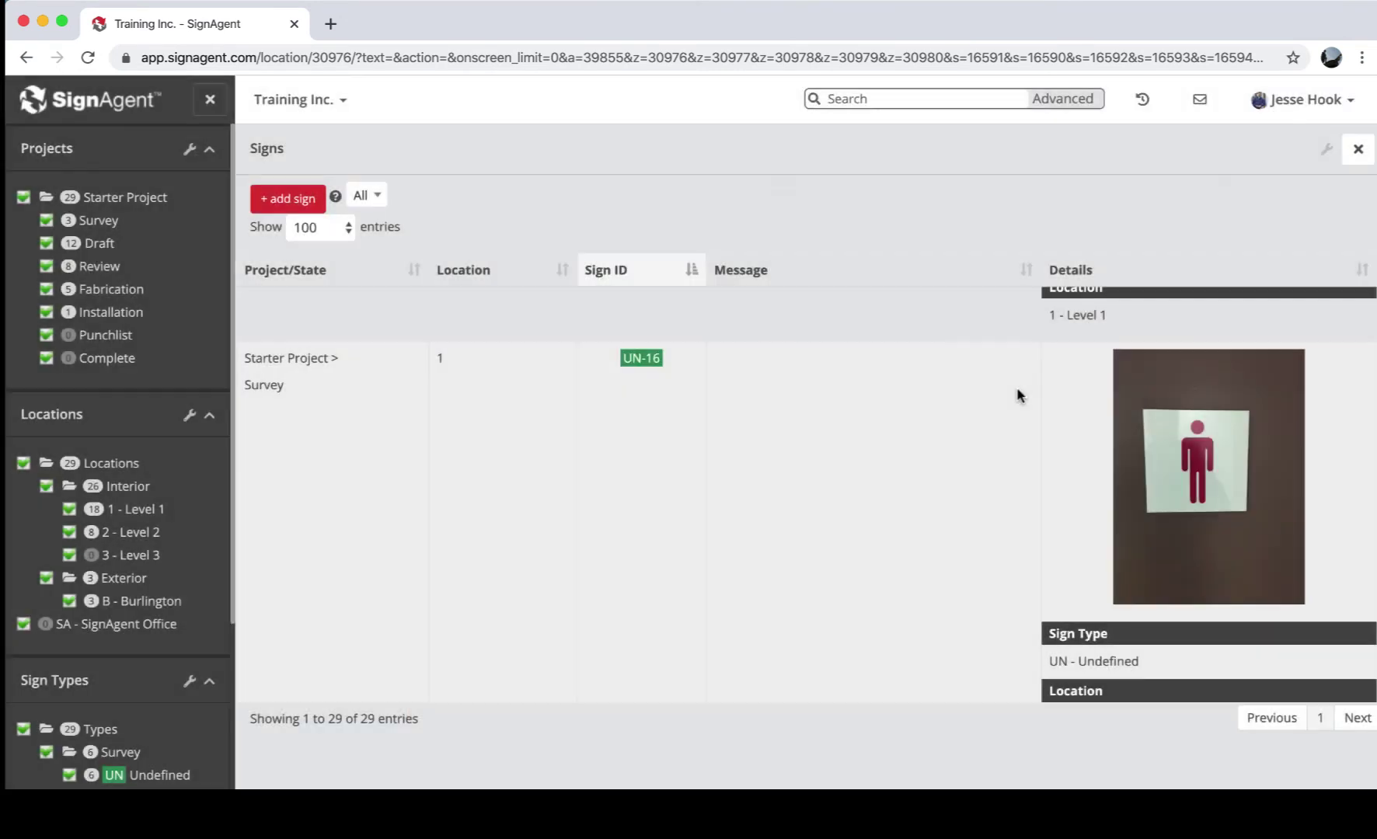
scroll(582, 532, "down", 15)
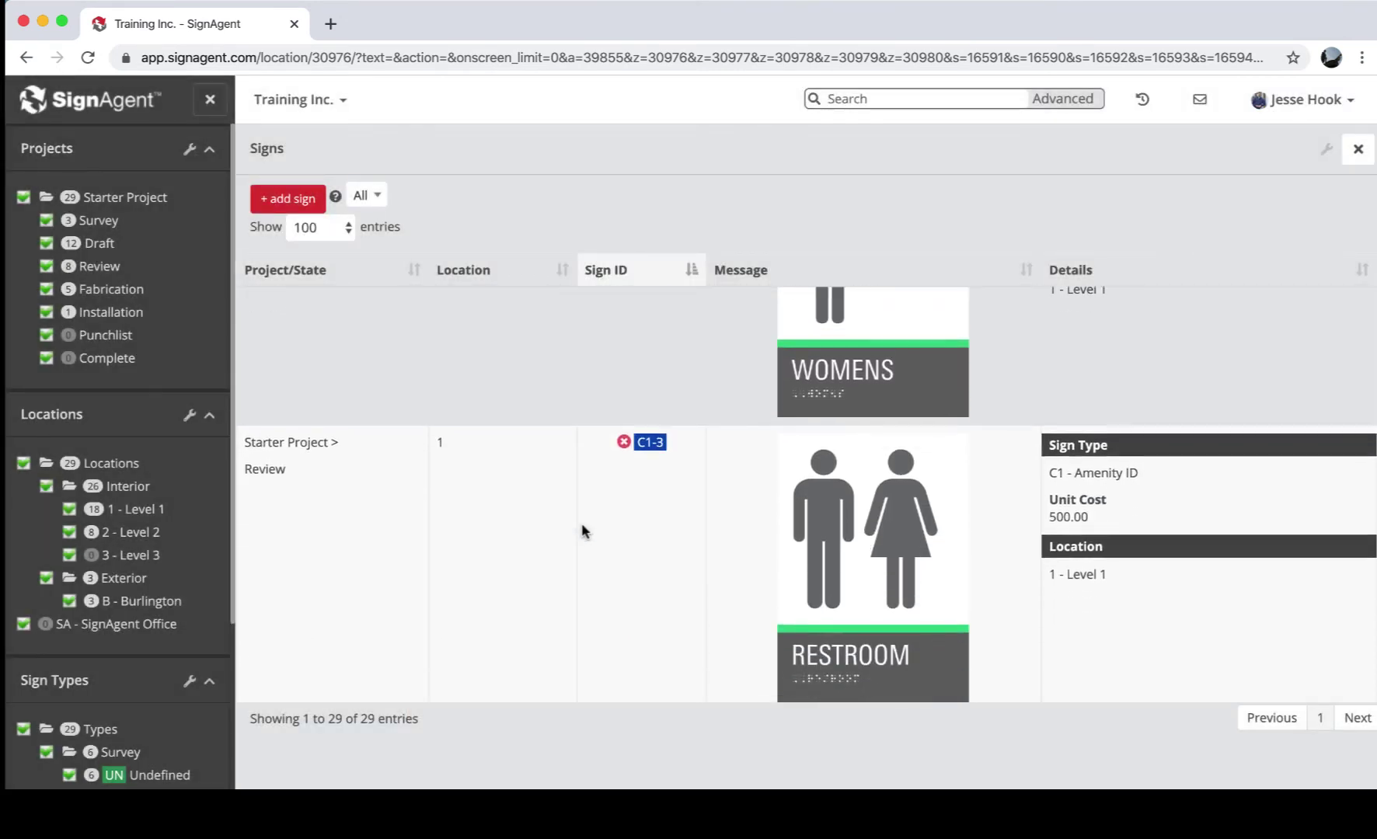
scroll(583, 532, "down", 2)
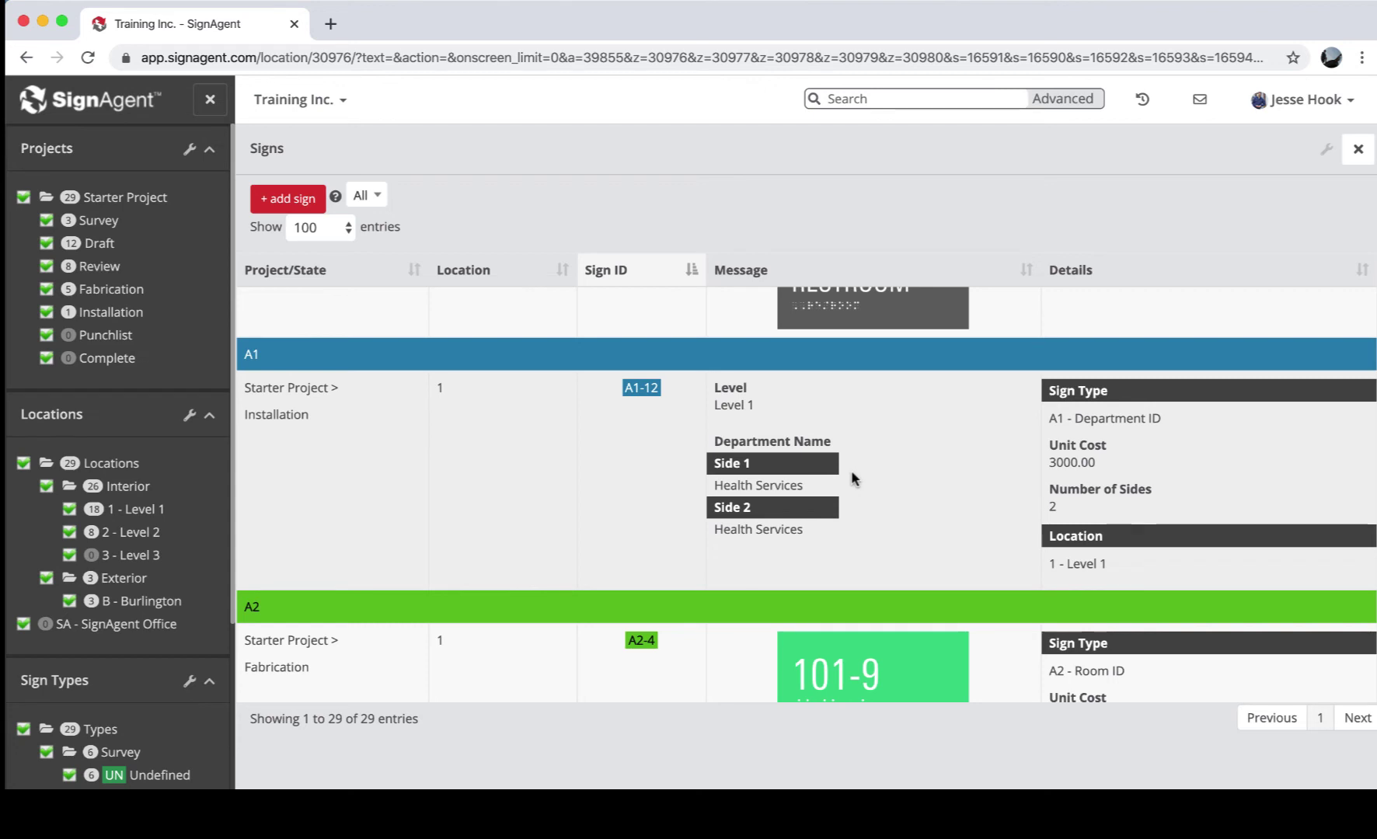
scroll(852, 478, "down", 5)
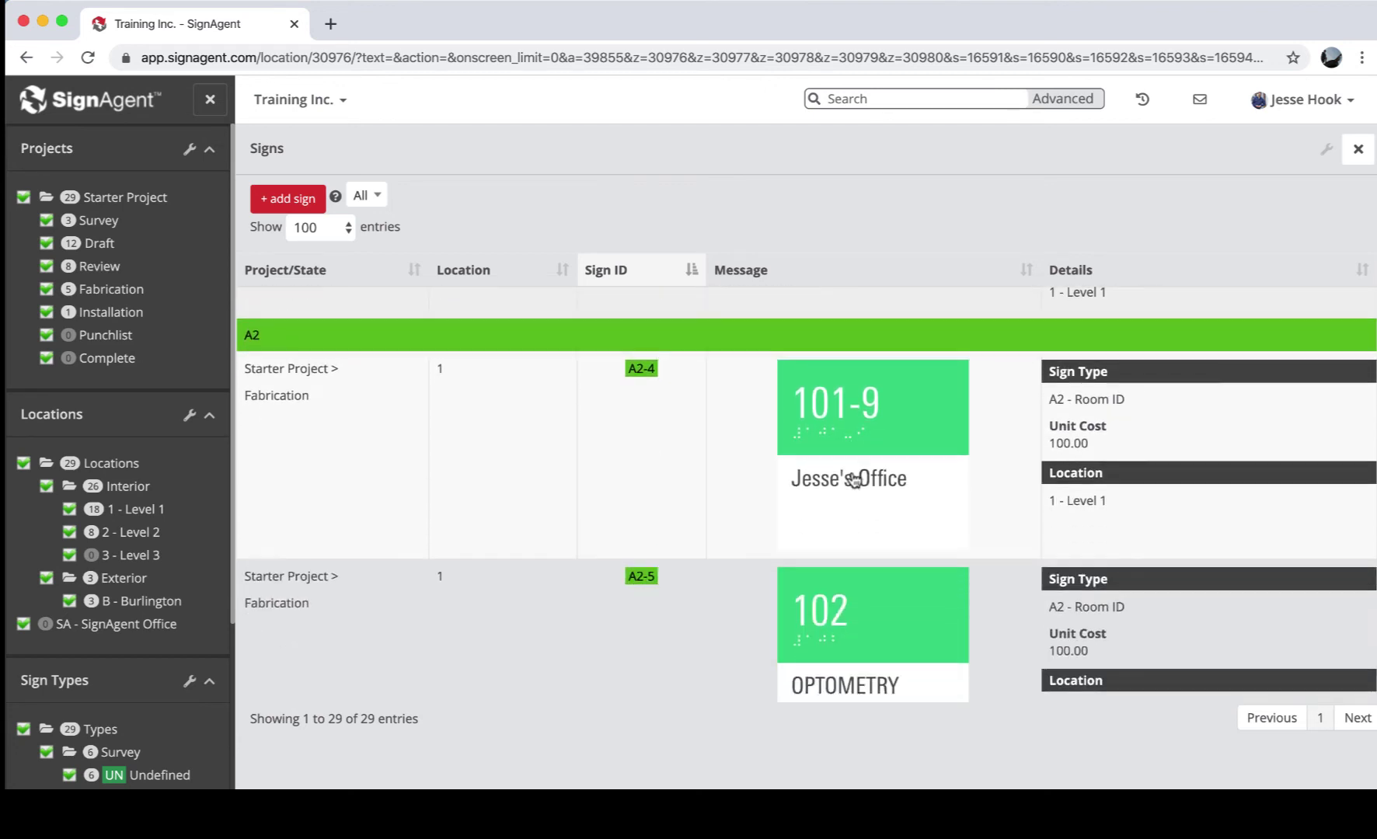
Open the A2-4 sign from the signs table, look over the neighbouring A2 entries, and return to the plan
left_click(571, 476)
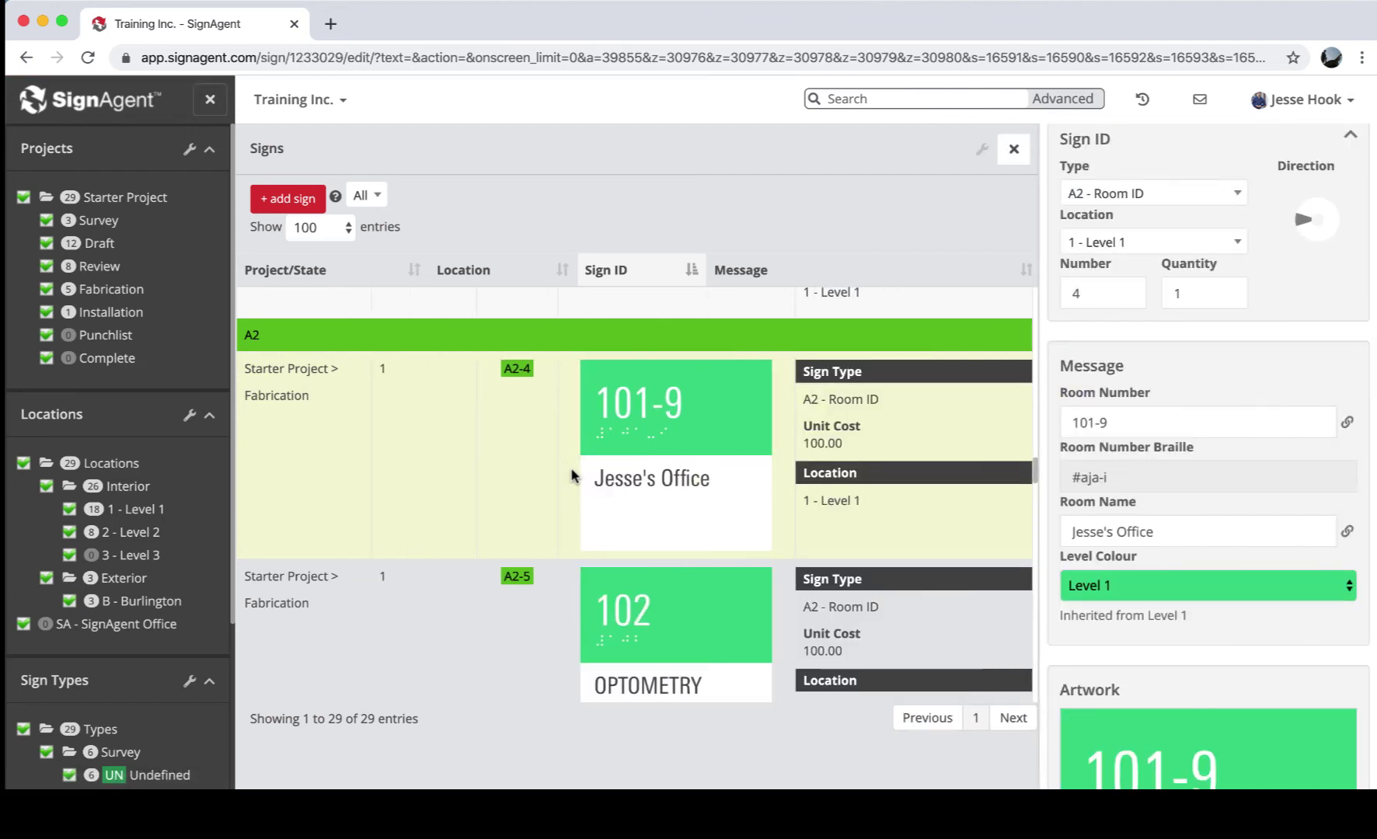
scroll(393, 617, "down", 9)
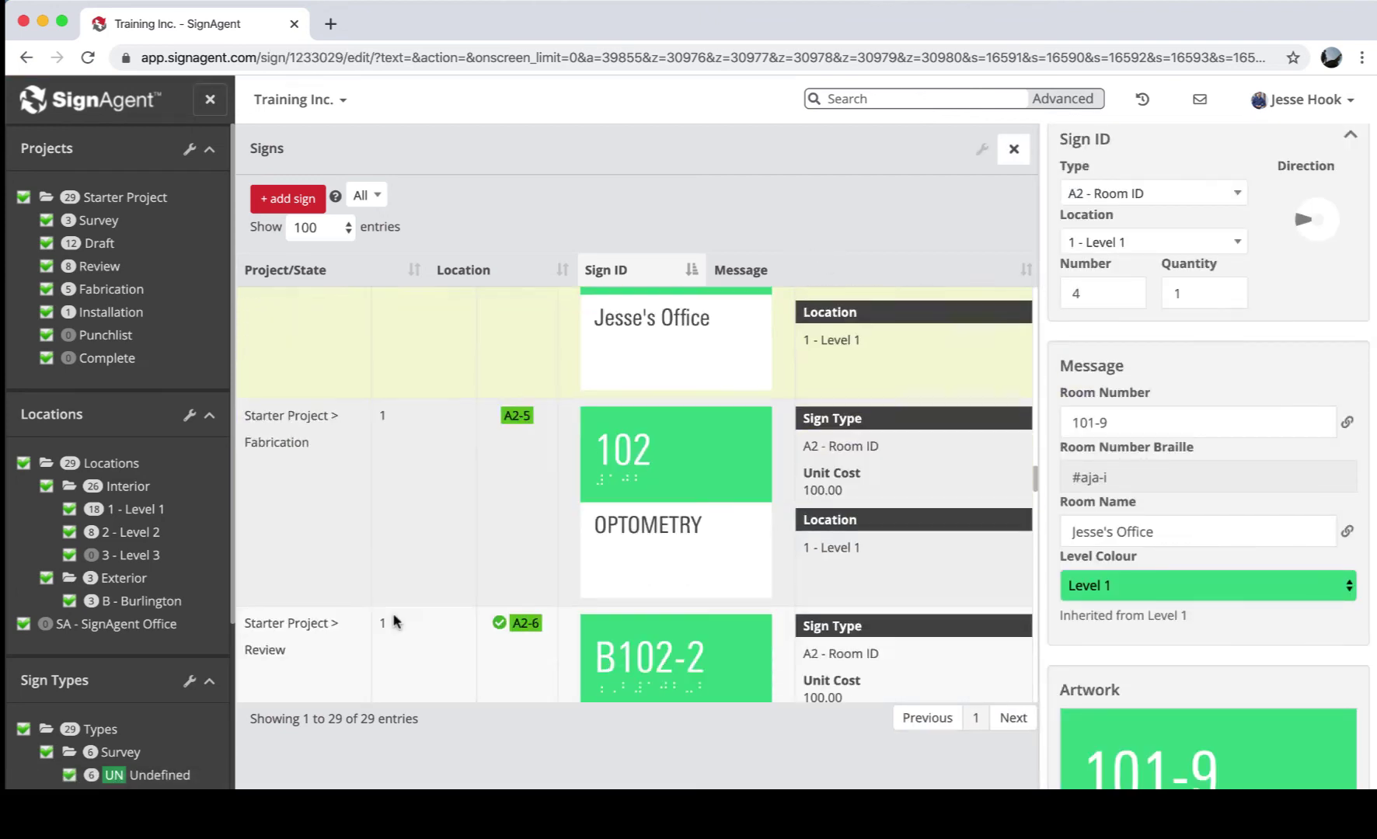
scroll(393, 615, "up", 5)
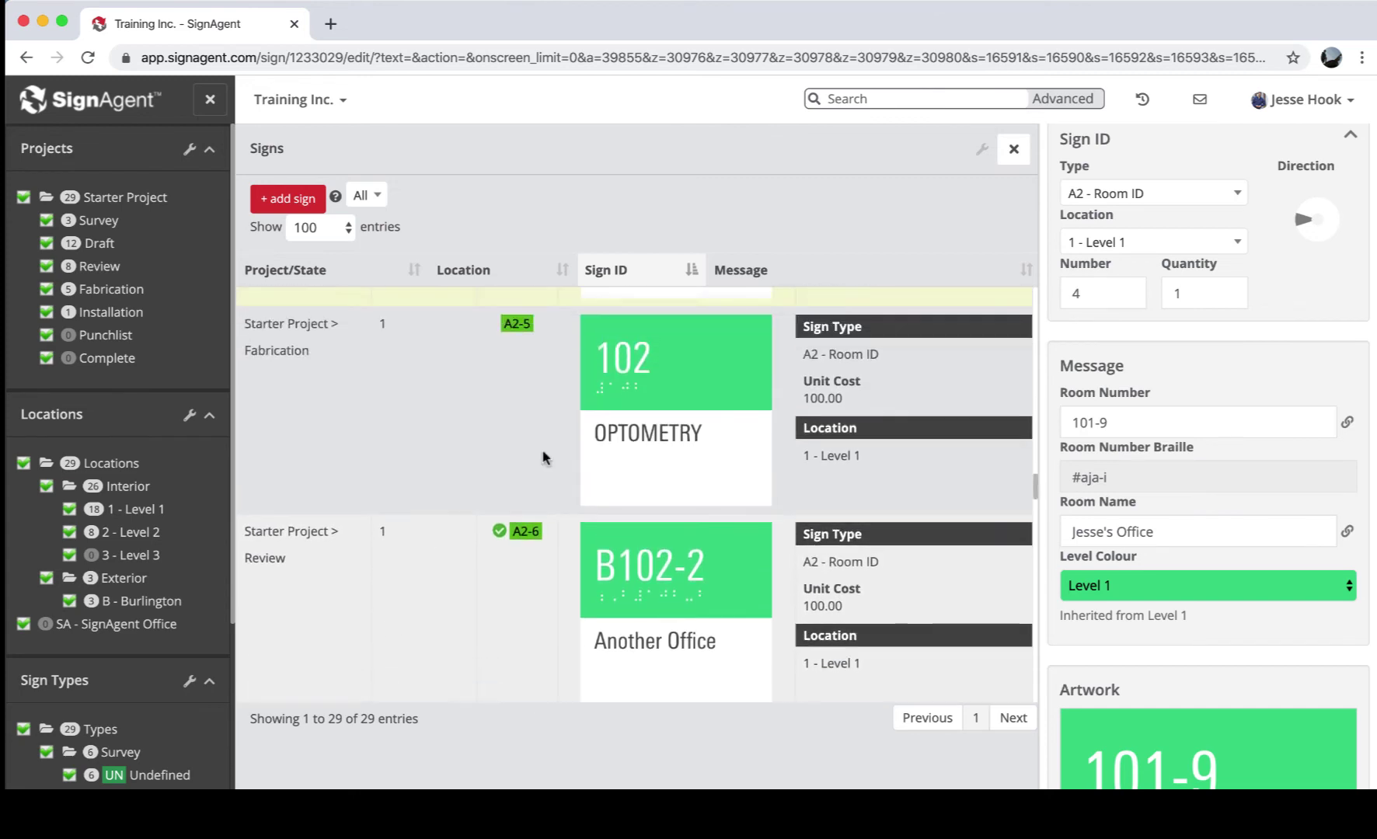
left_click(1014, 154)
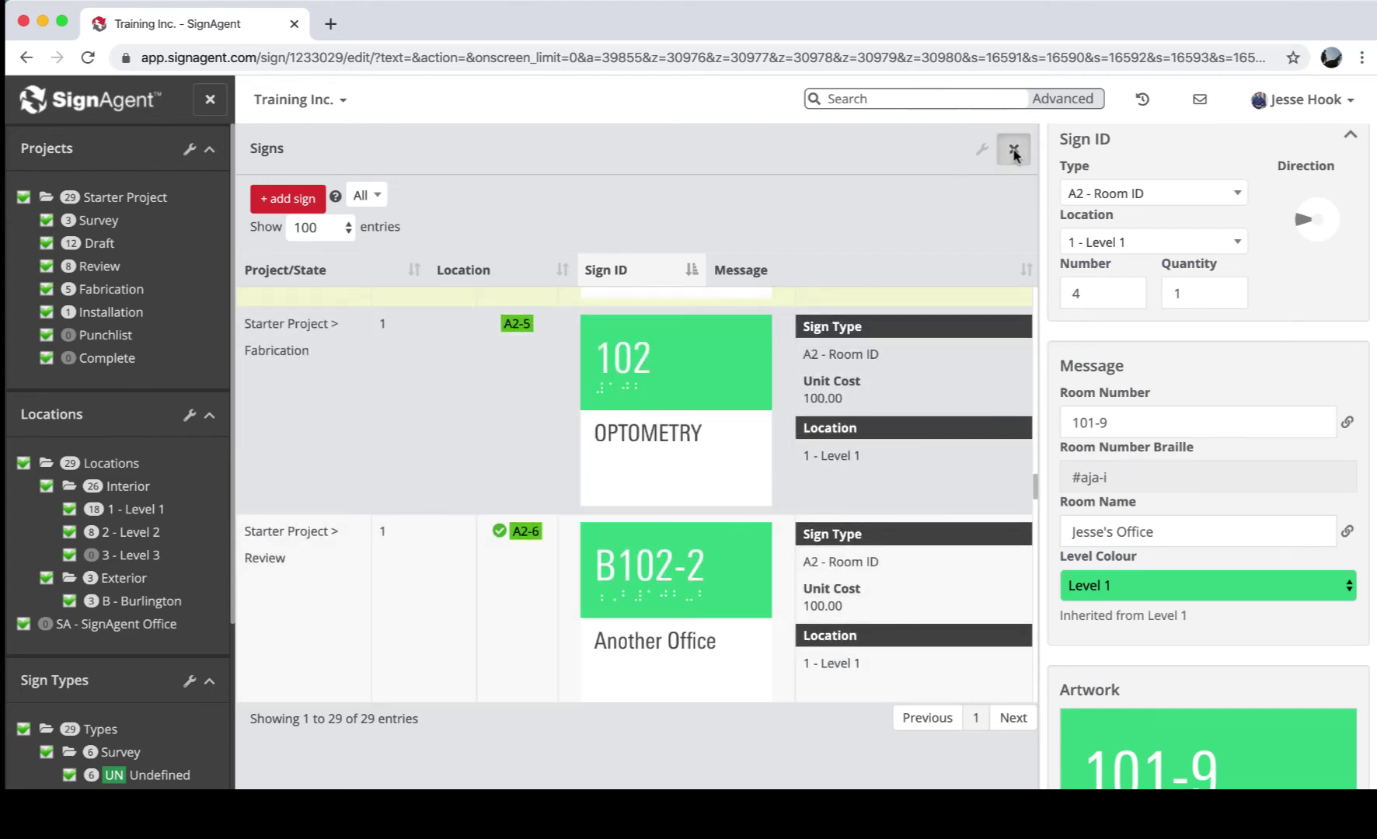
left_click(959, 433)
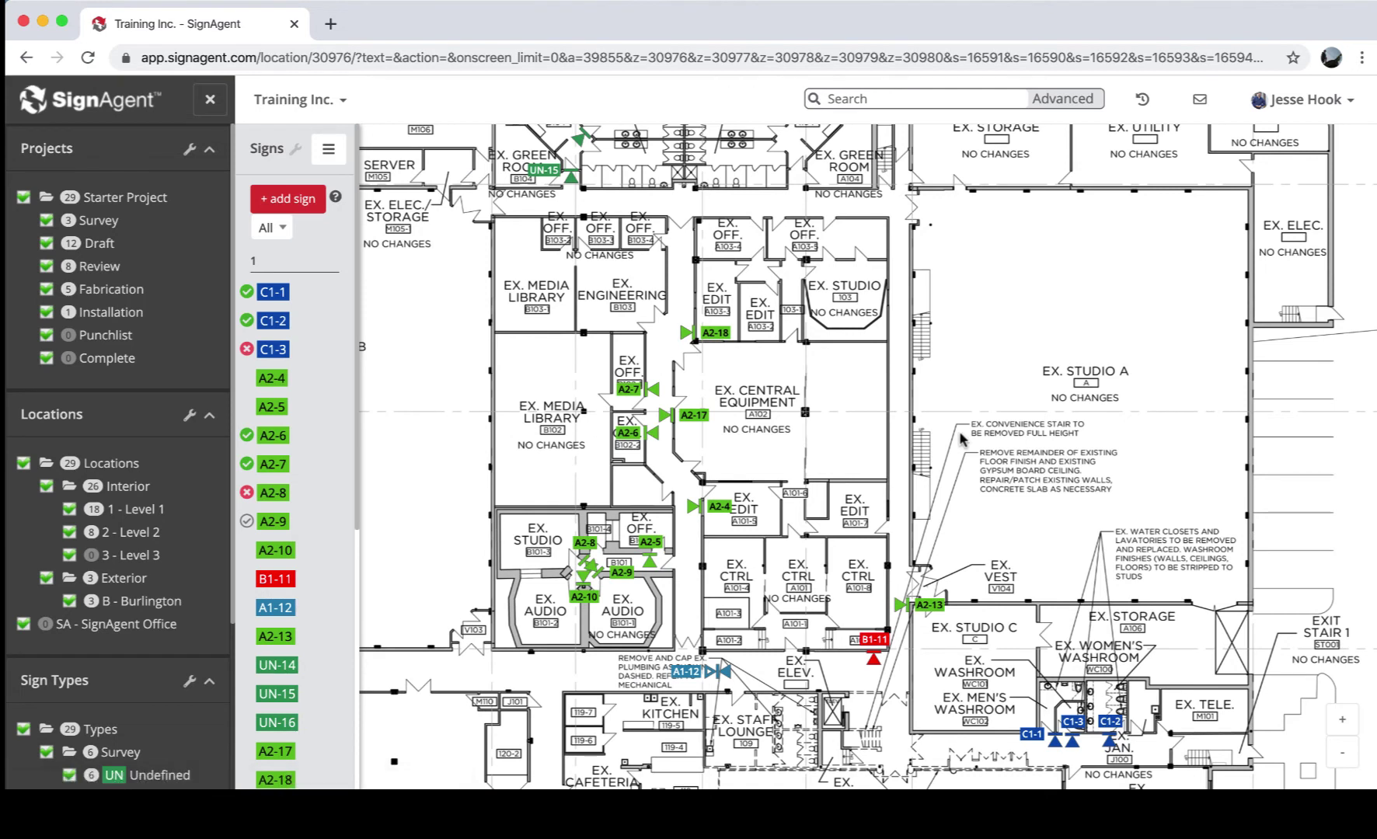
Select the washroom signs C1-1, C1-3 and C1-2 together on the plan, individually and by area, to view their shared edit form, and deselect them
left_click(684, 334)
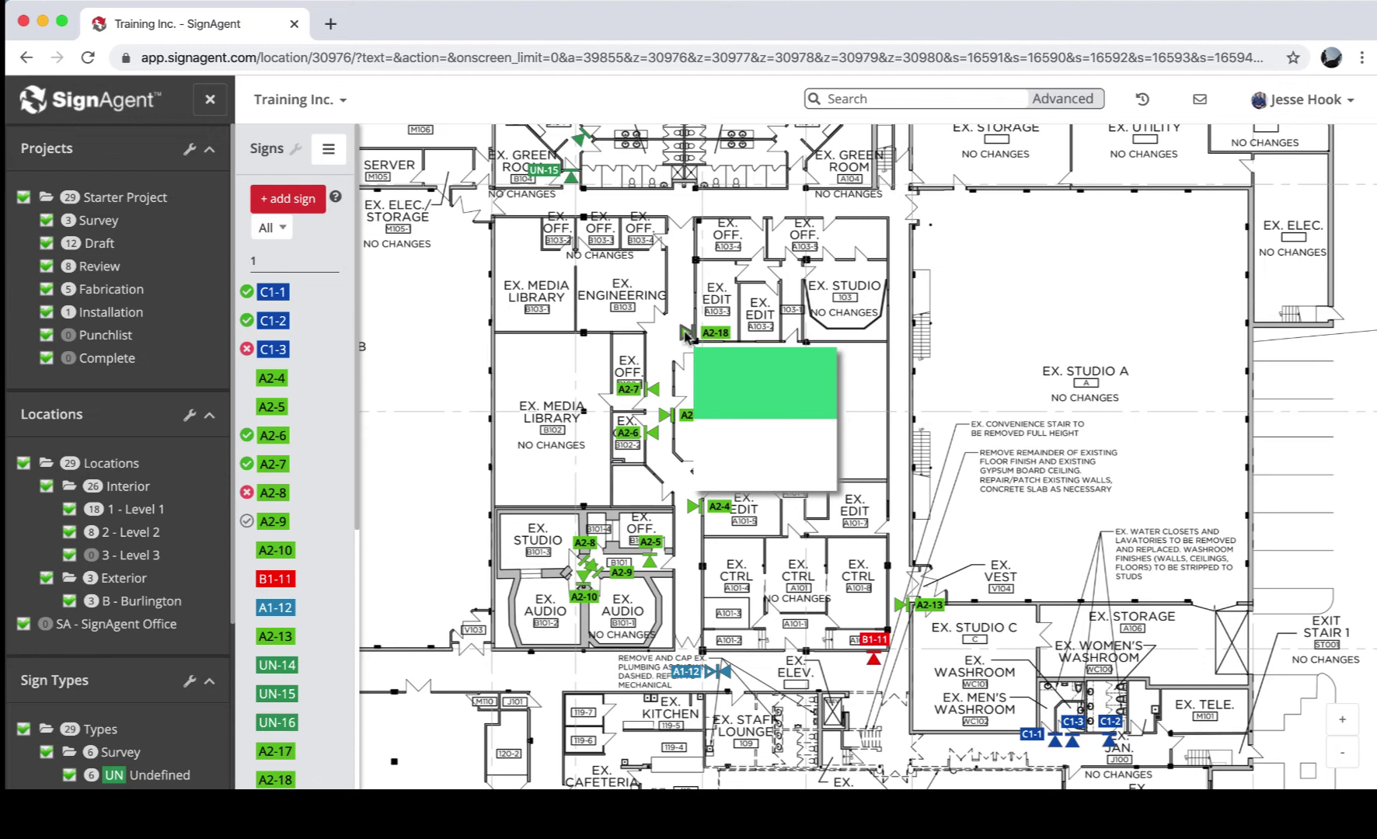
left_click(1036, 738)
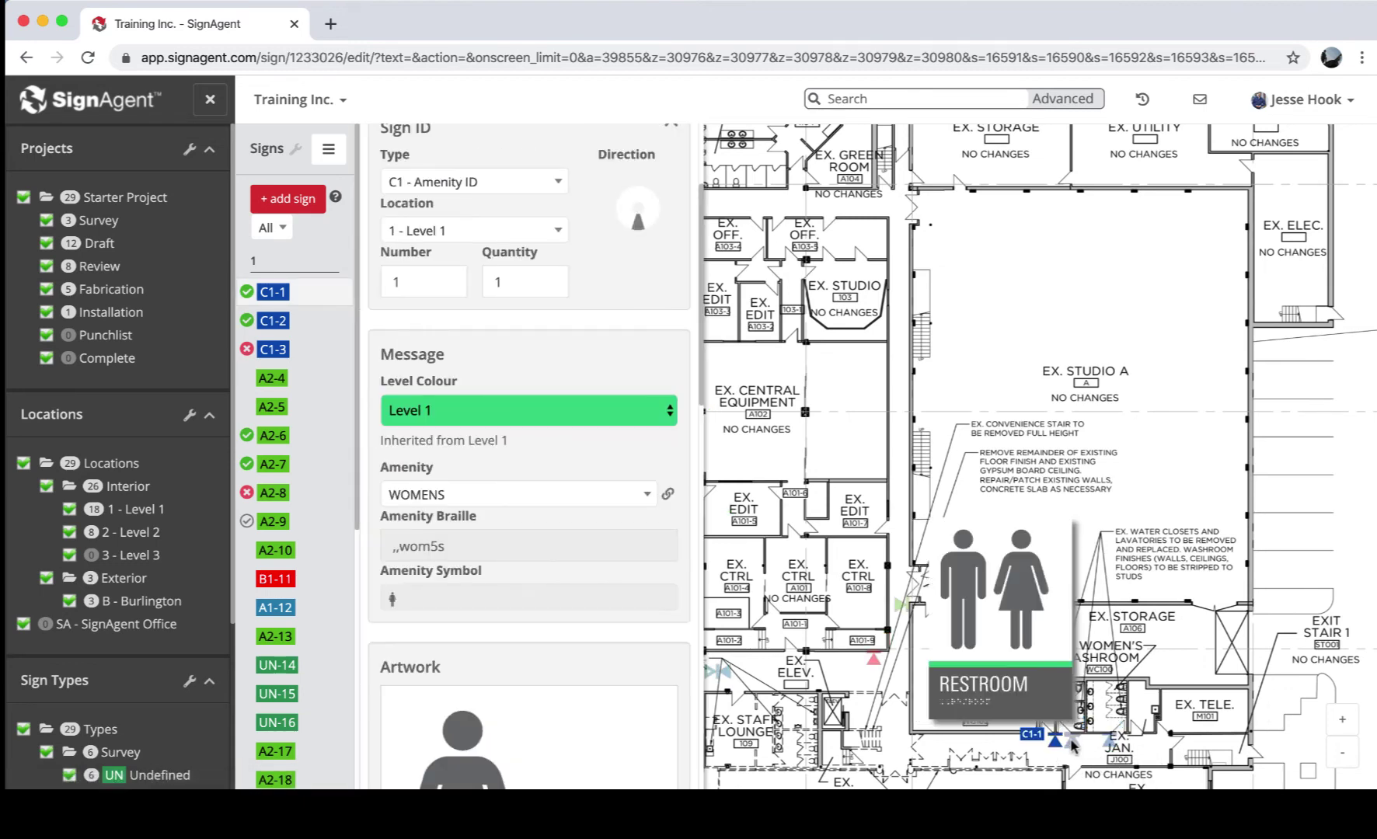
left_click(1073, 741, "shift")
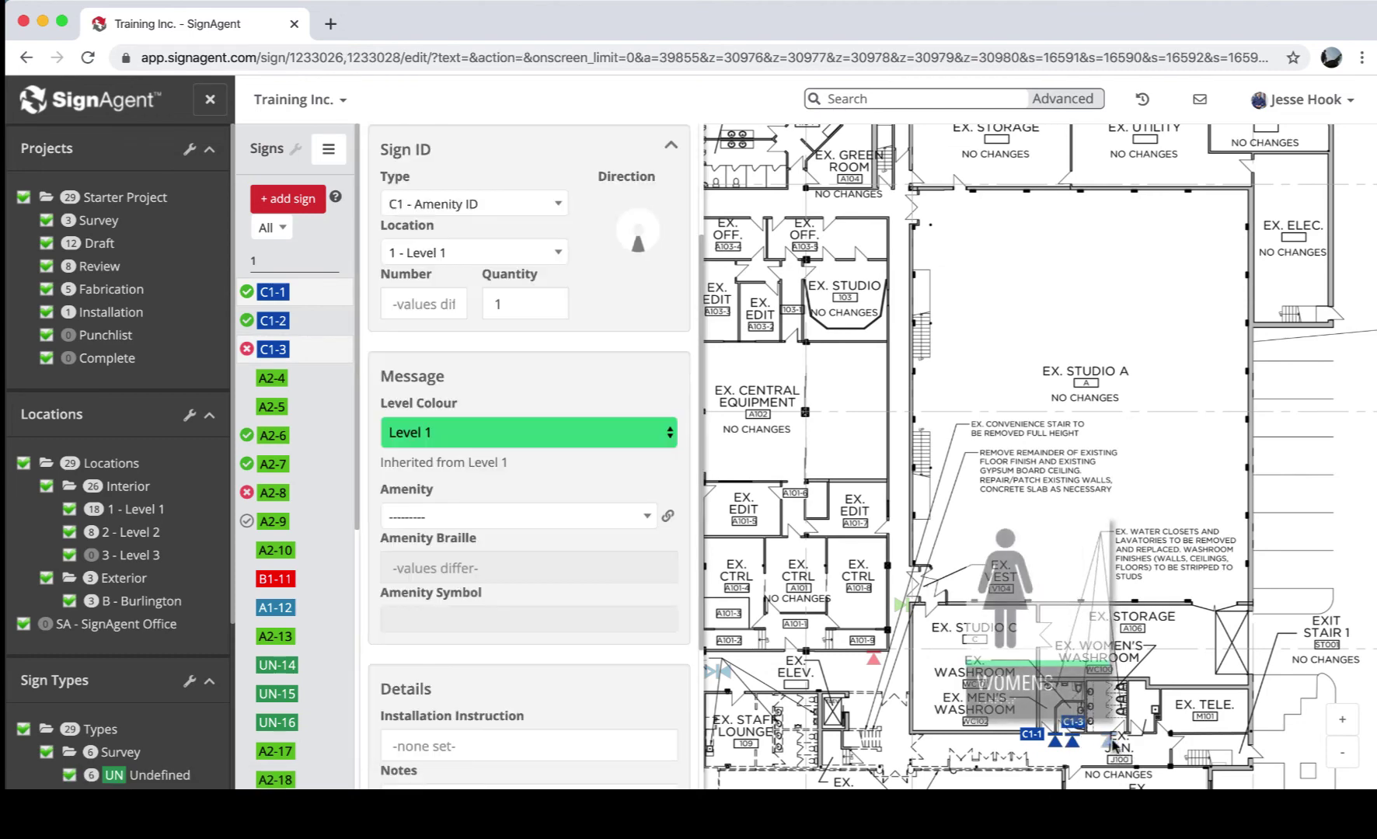
left_click(1109, 745, "shift")
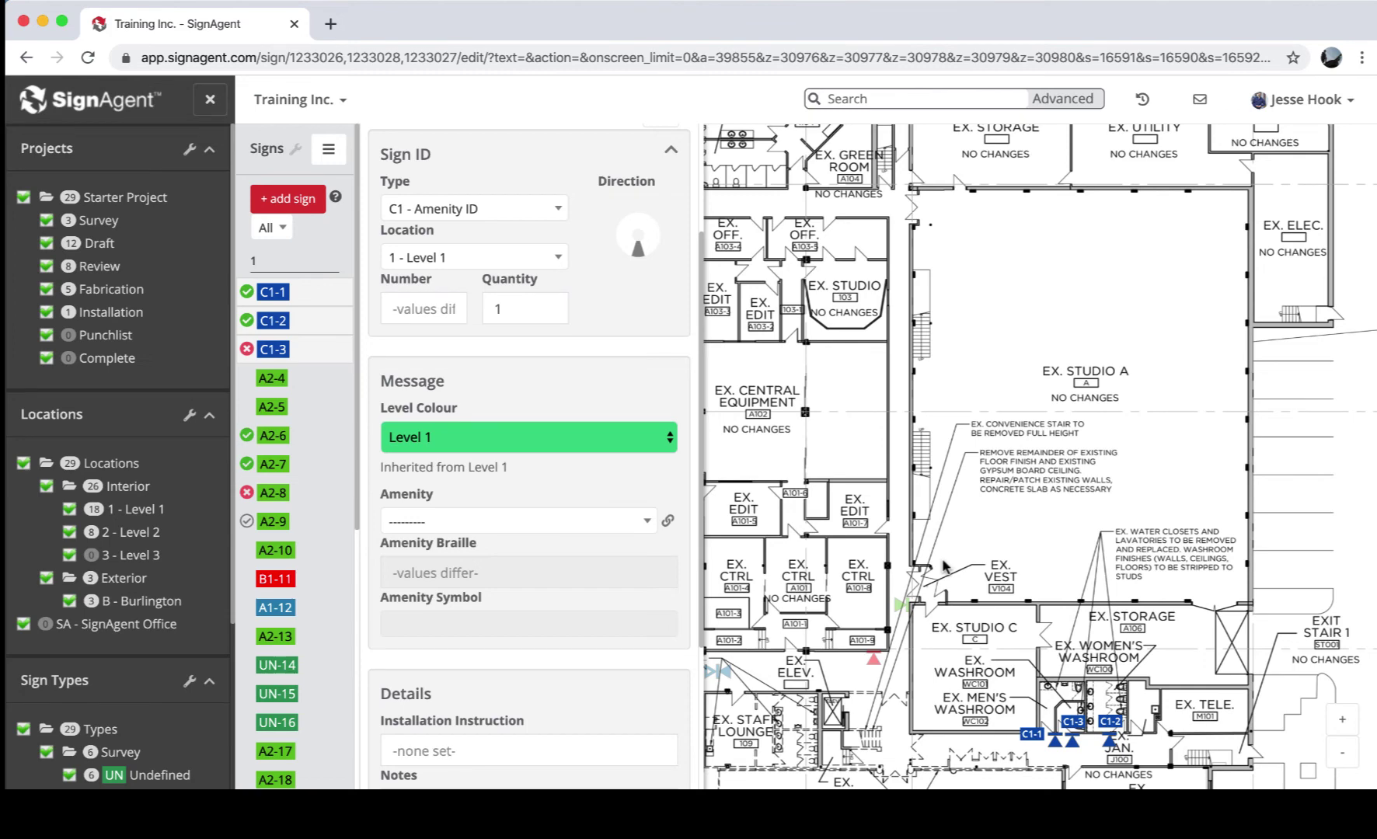
left_click(1019, 544)
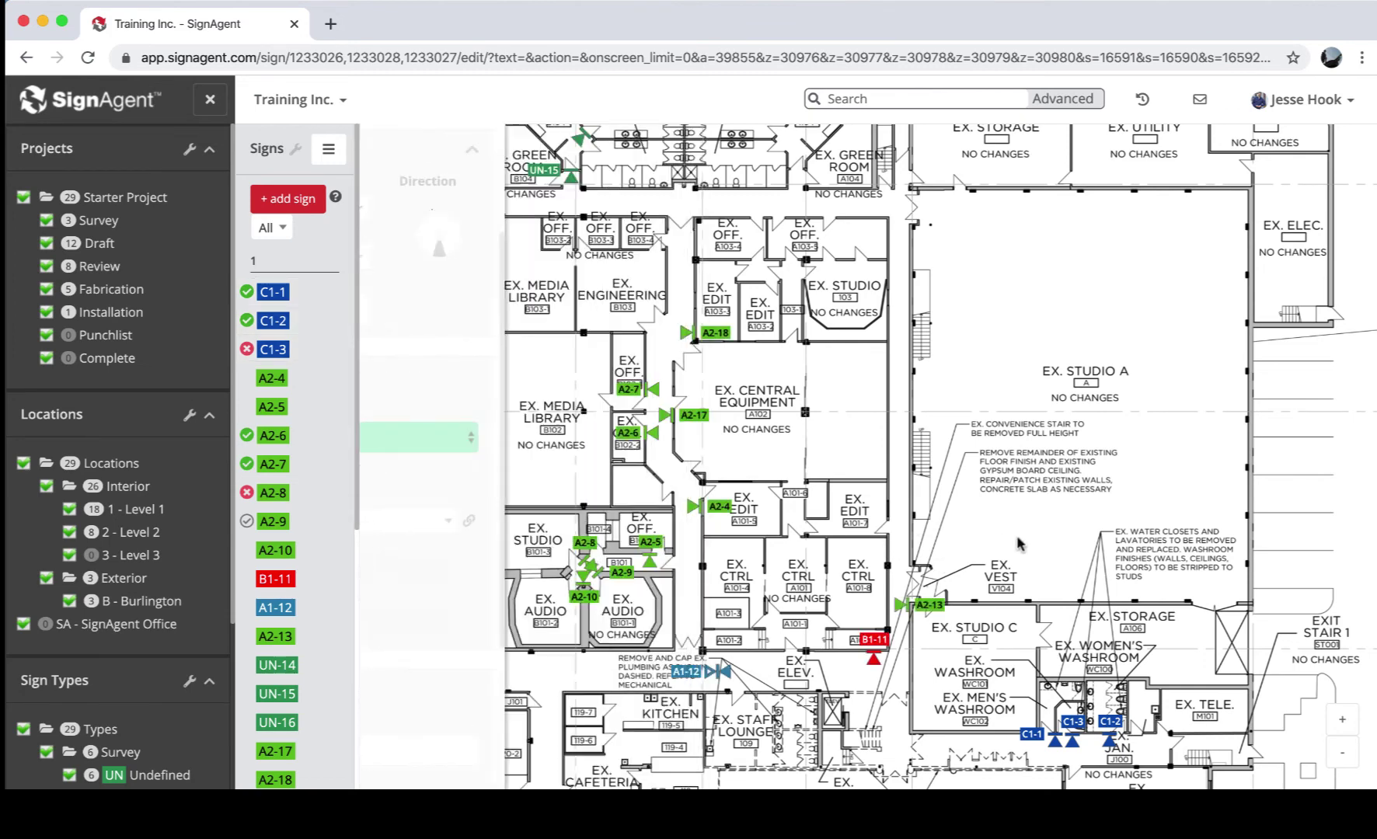
left_click_drag(1002, 671, 1142, 768)
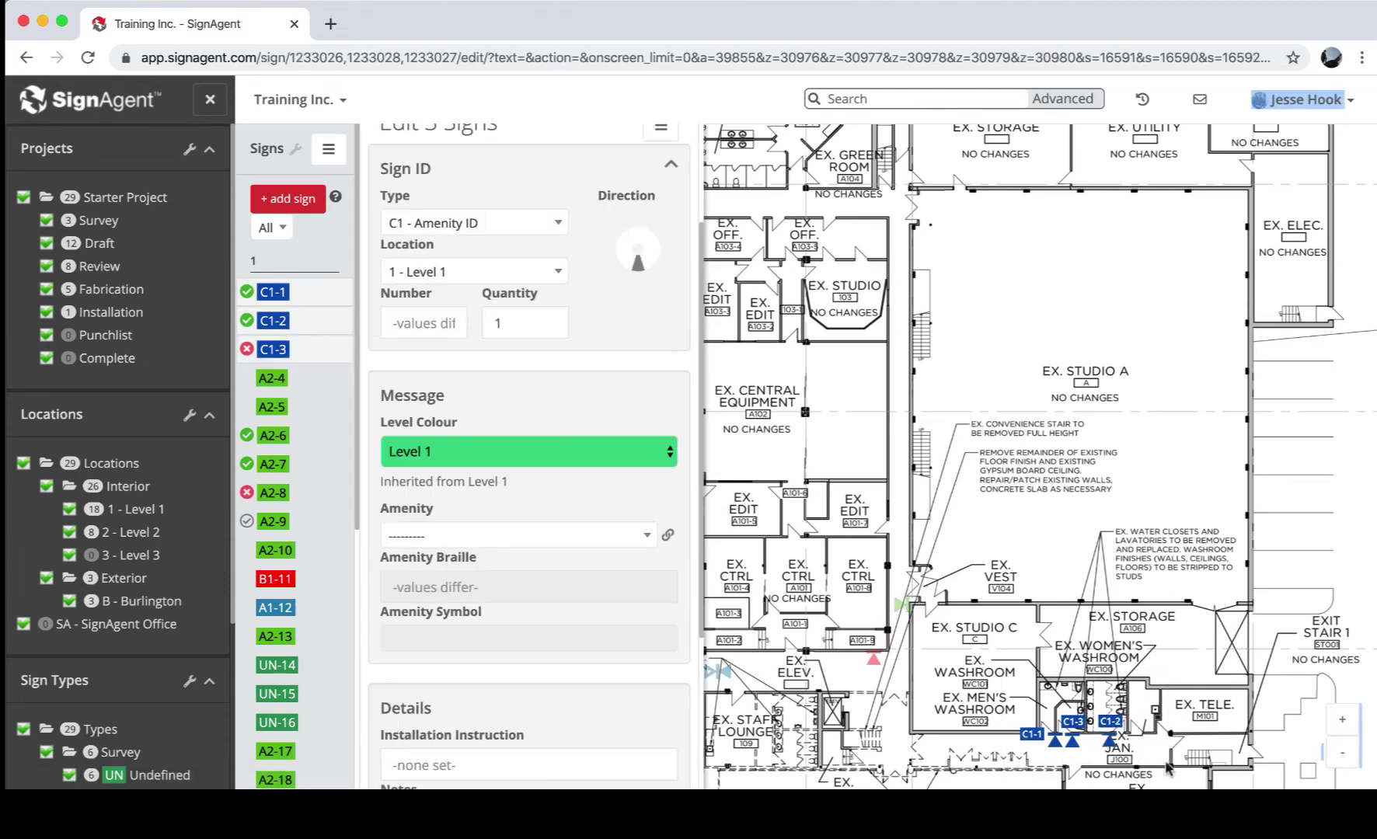
left_click(1068, 551)
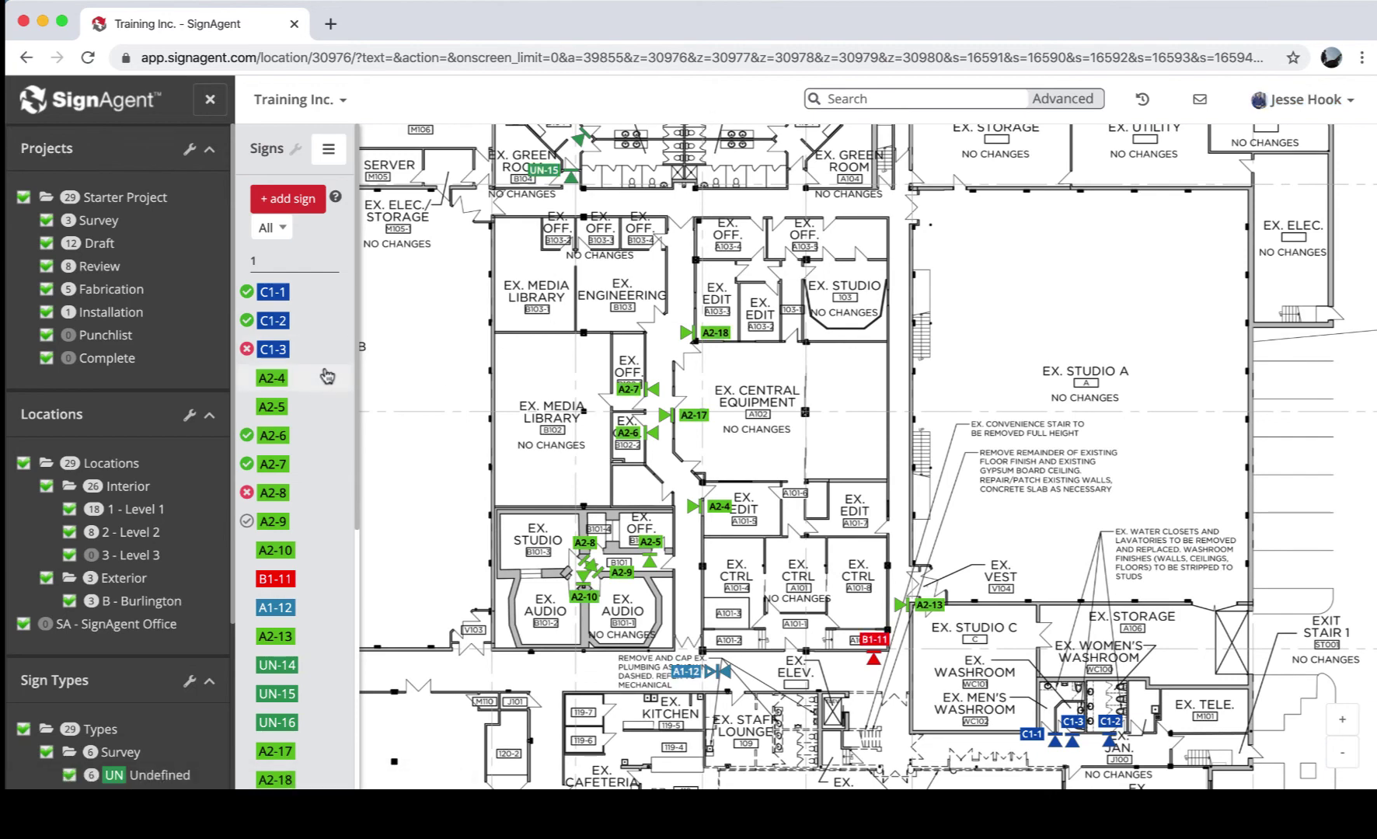
Select the range of signs from C1-1 to A2-10 in the signs list to view their shared edit form, and deselect them
left_click(313, 332)
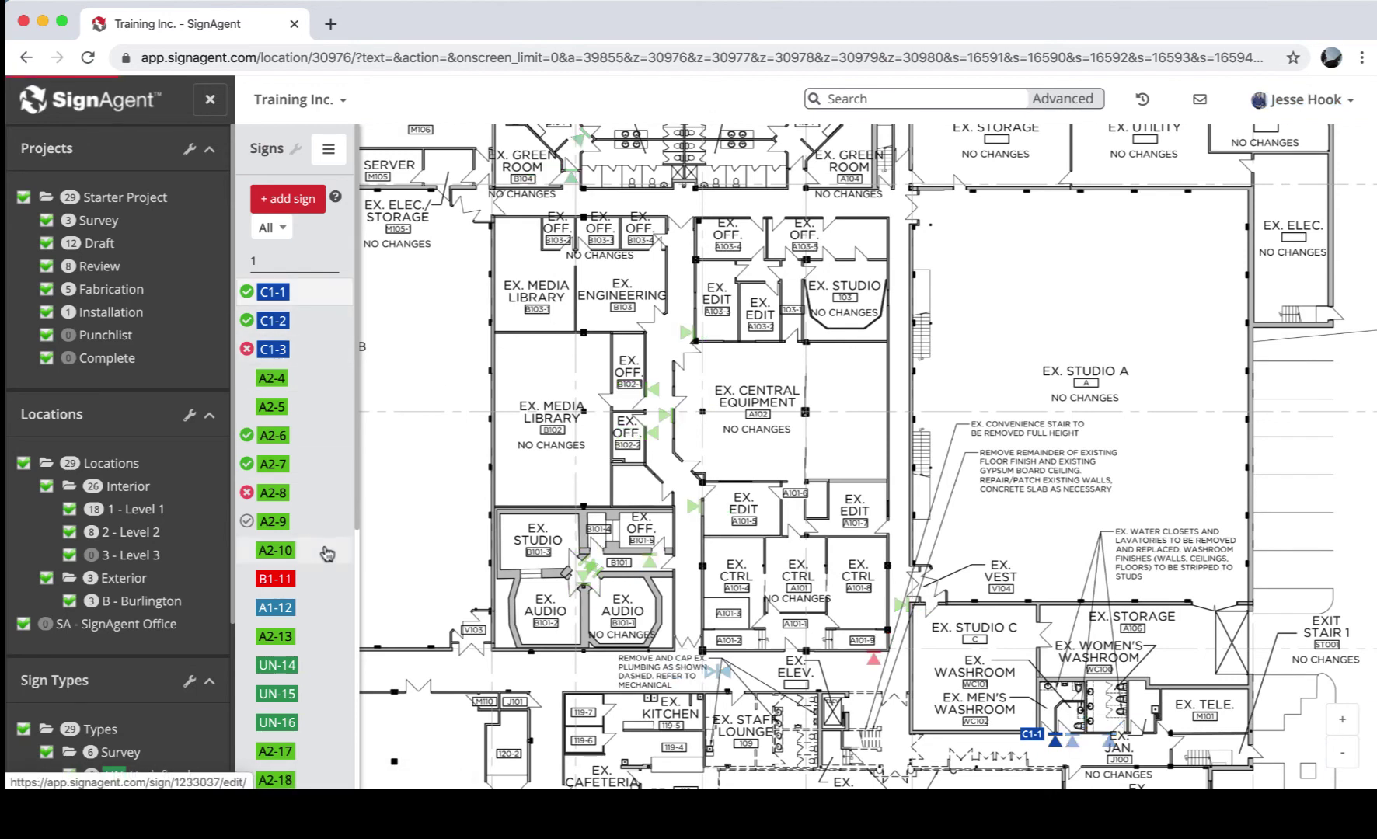
left_click(327, 556, "shift")
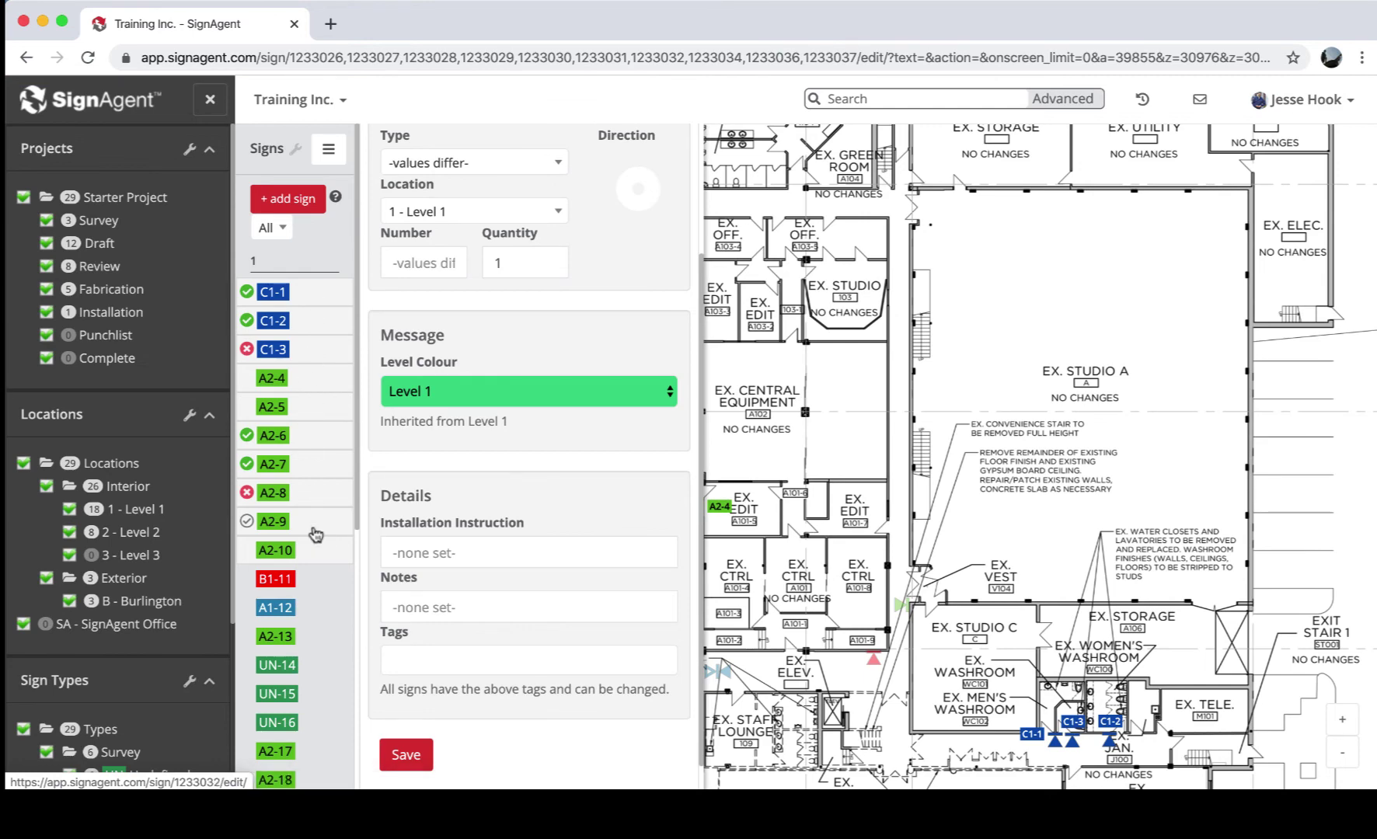
key("Escape")
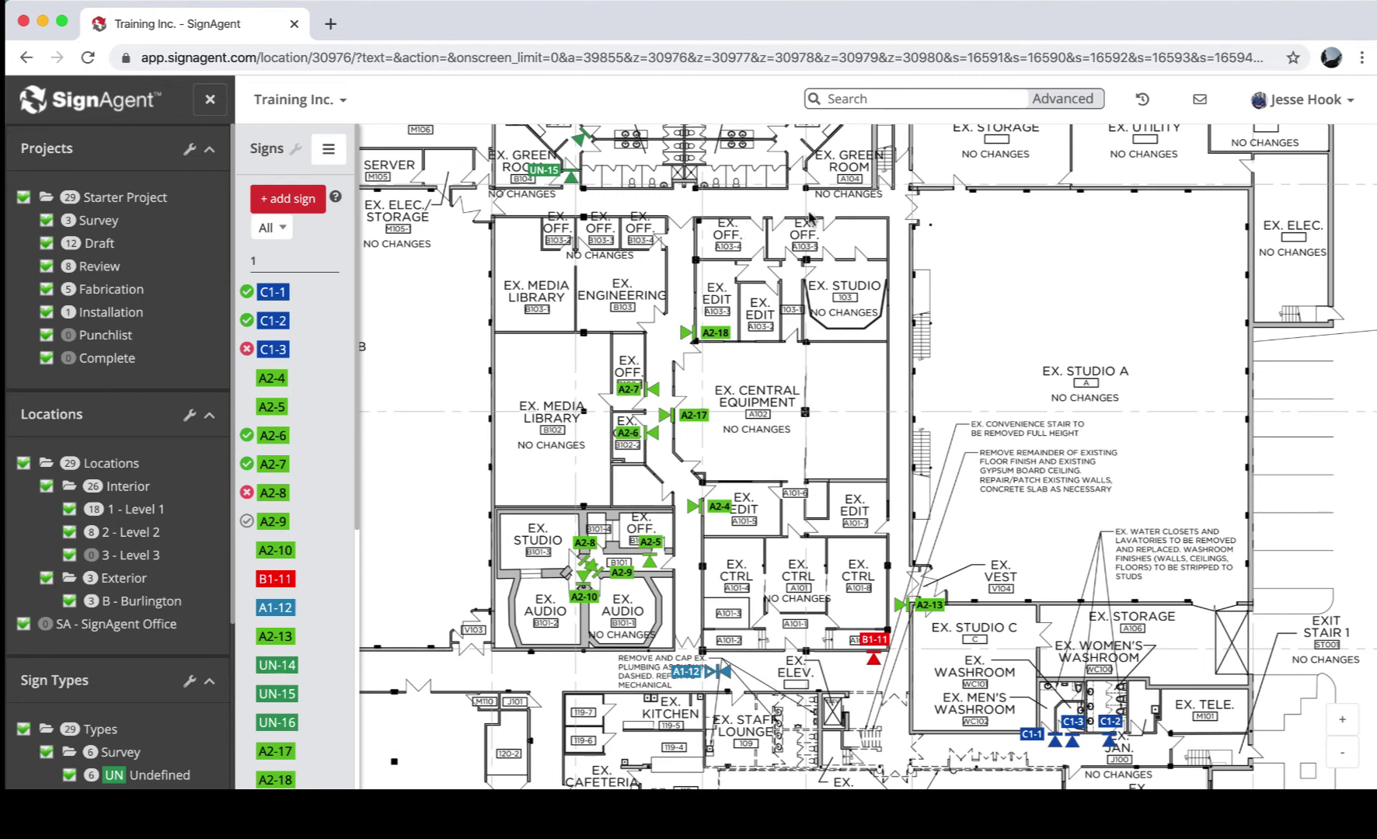
Add an A2 - Room ID sign in Draft on 1 - Level 1 at the upper wall of office A103-4, with its direction reversed
left_click(744, 220)
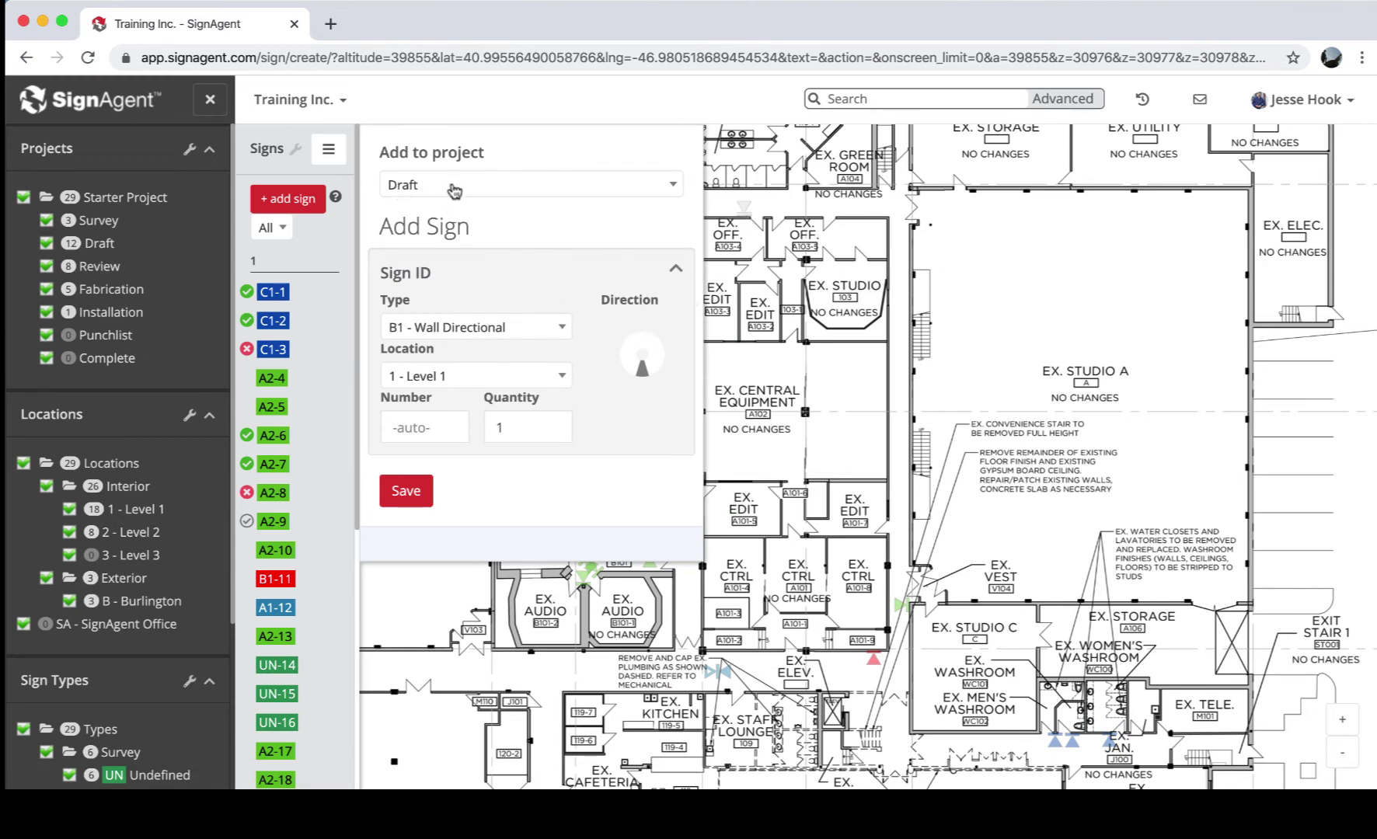
left_click(474, 326)
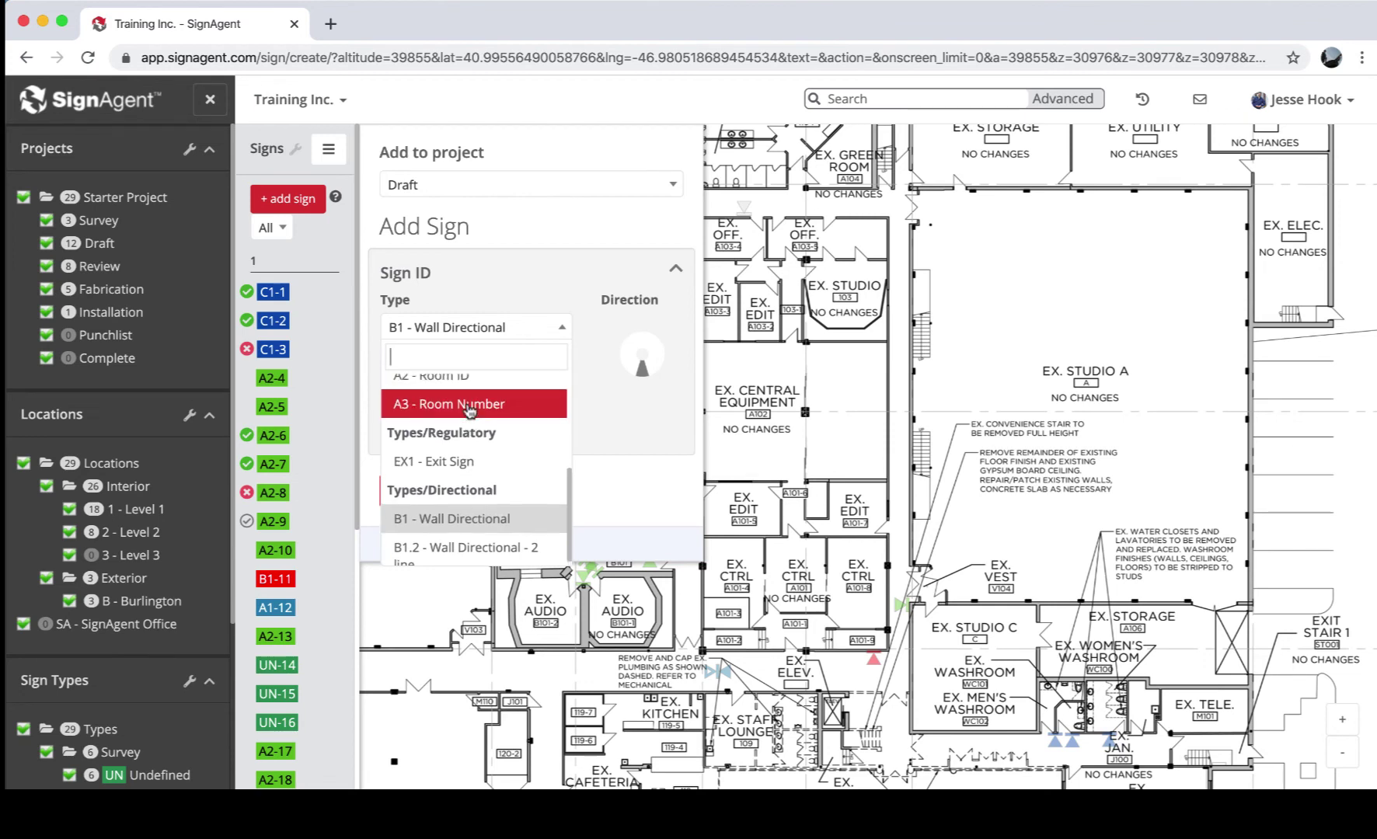
scroll(470, 410, "up", 2)
left_click(451, 432)
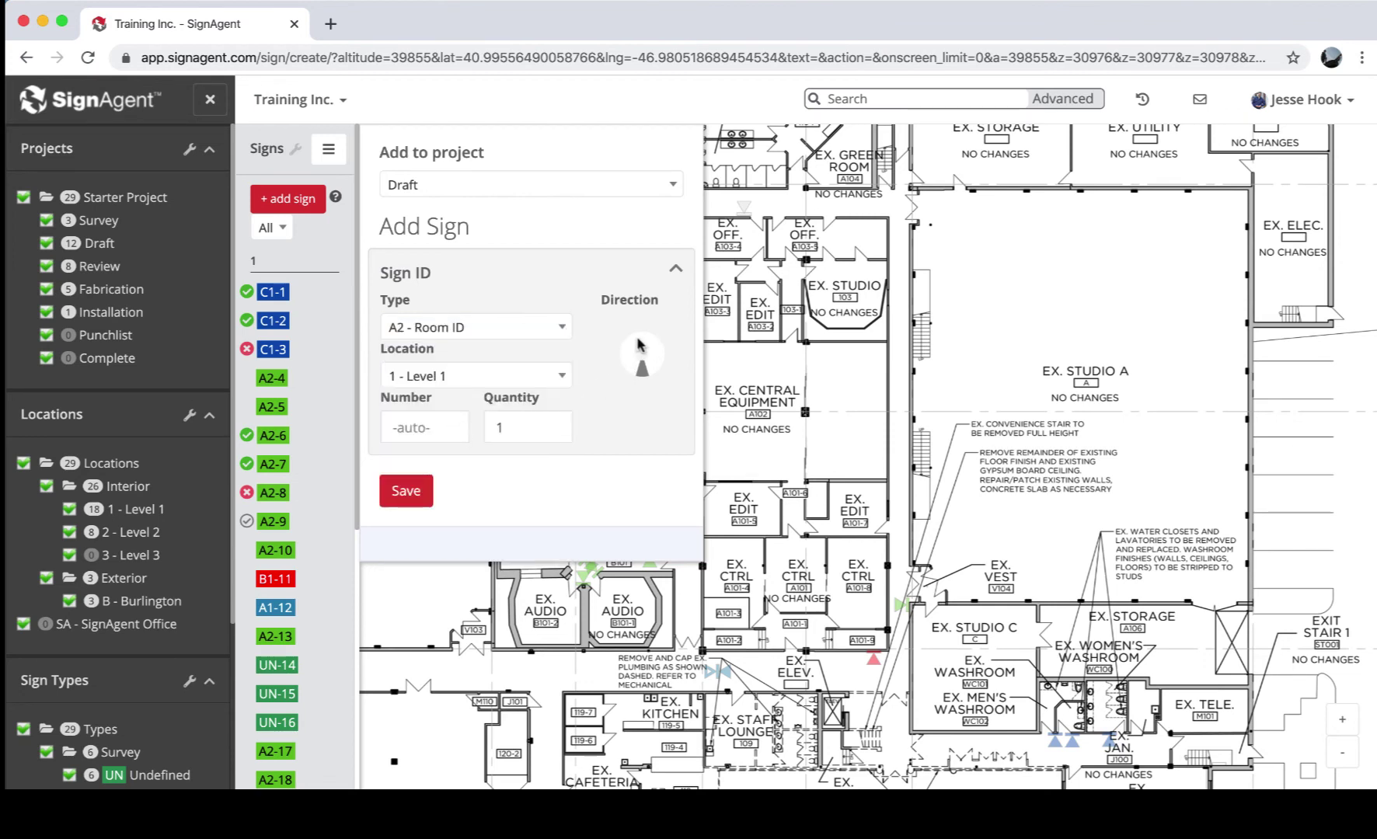
left_click_drag(639, 346, 642, 341)
scroll(313, 565, "down", 2)
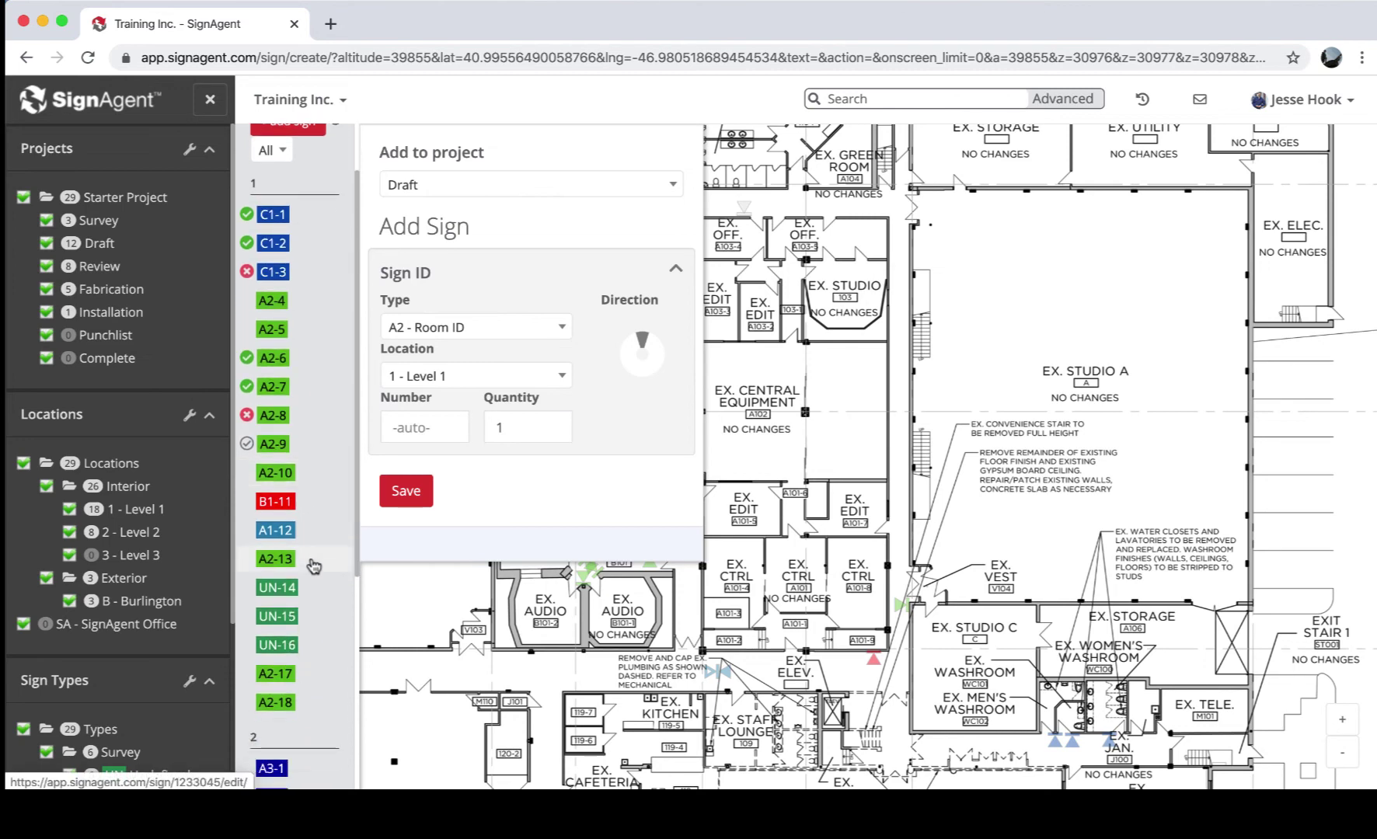
left_click(415, 497)
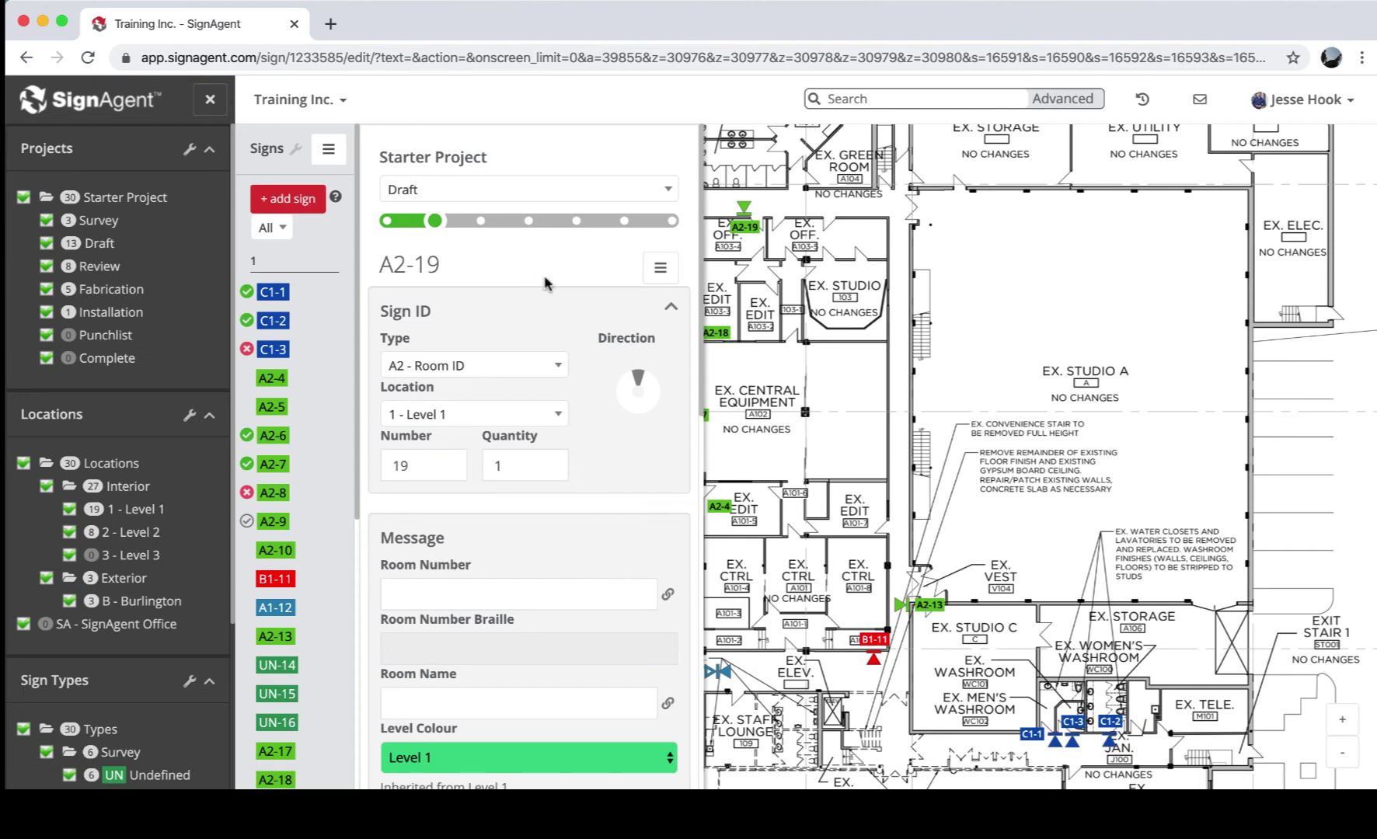
Add four more A2 - Room ID signs in Draft, two along the adjoining office's upper wall and two above Ex. Studio 103
left_click(790, 221)
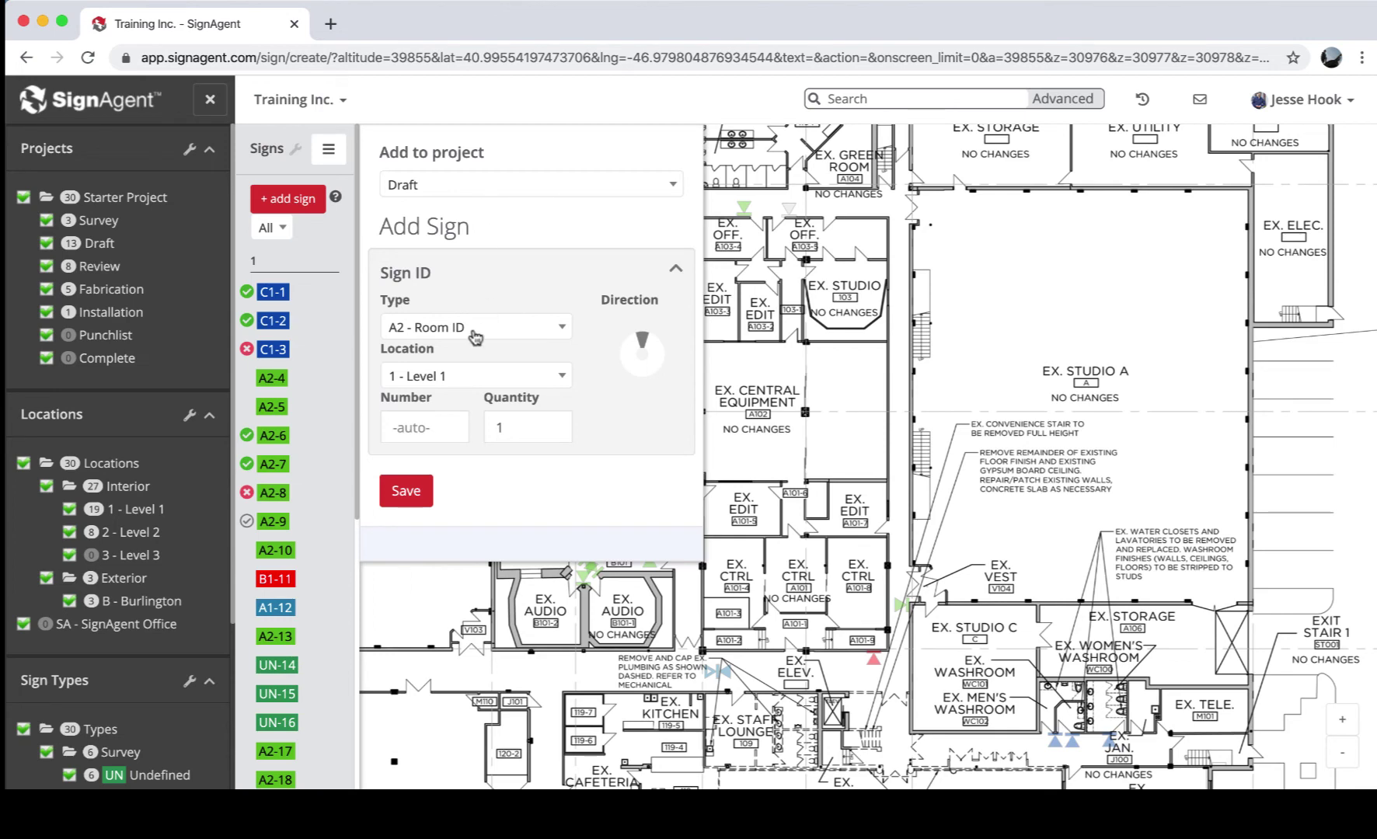
left_click(404, 488)
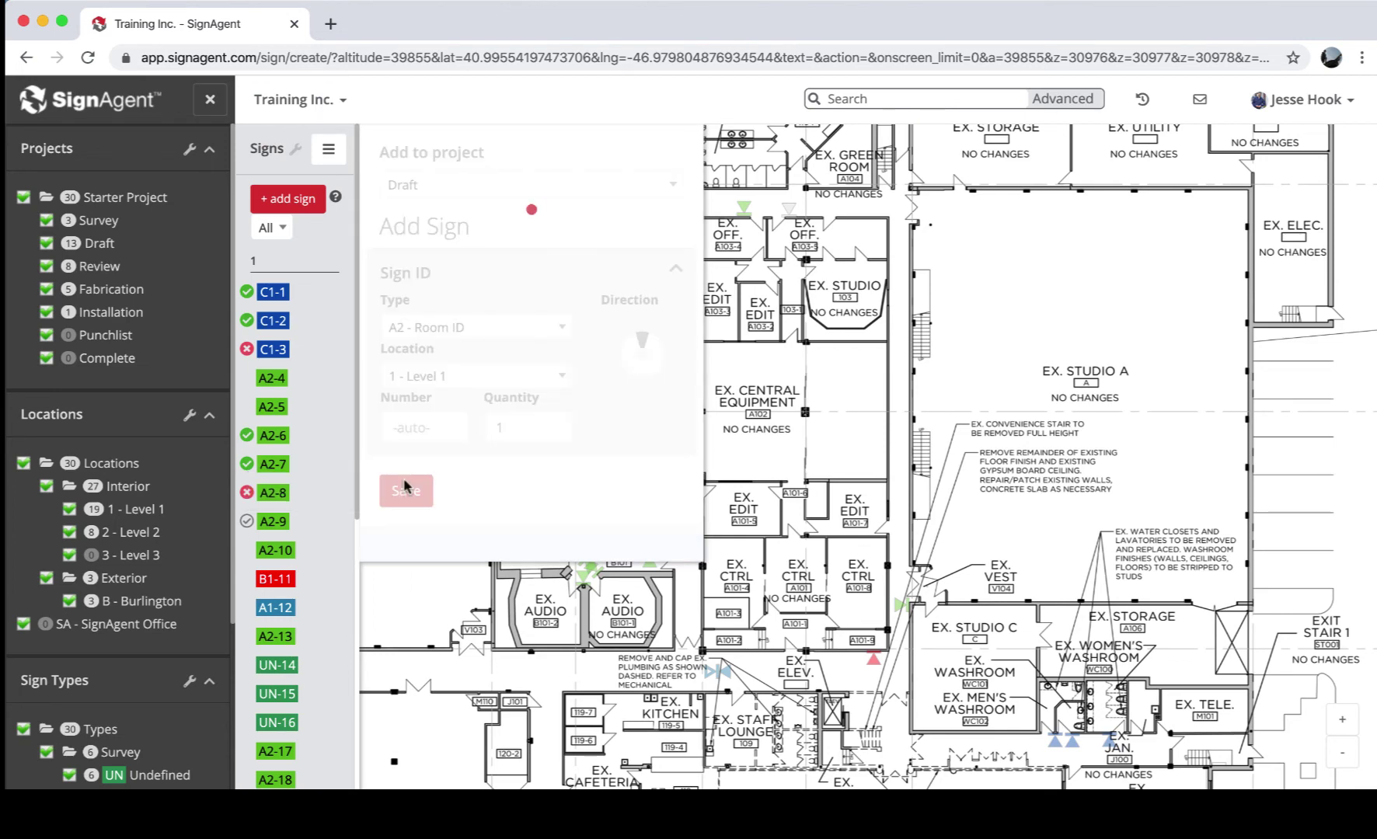
left_click(842, 221)
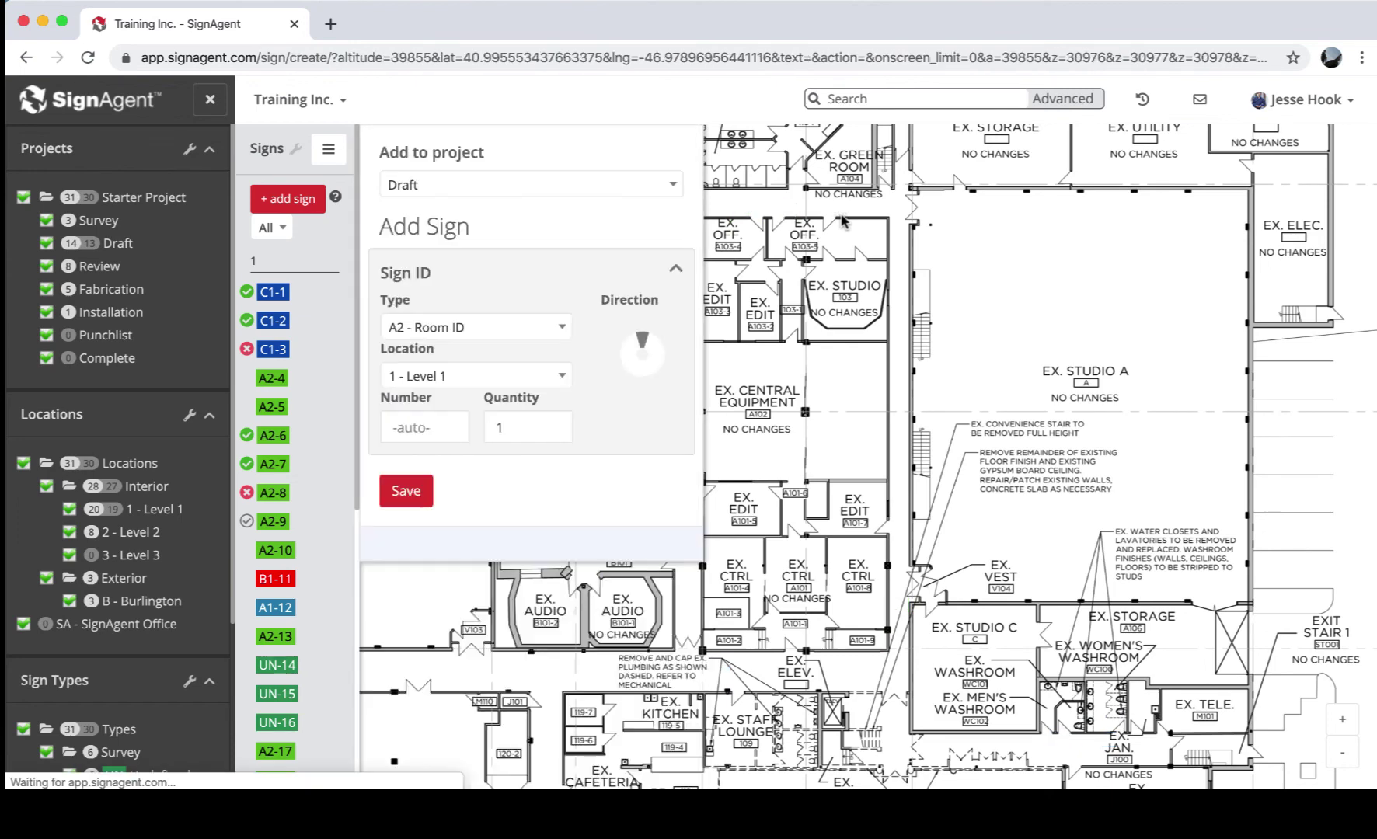
left_click(424, 490)
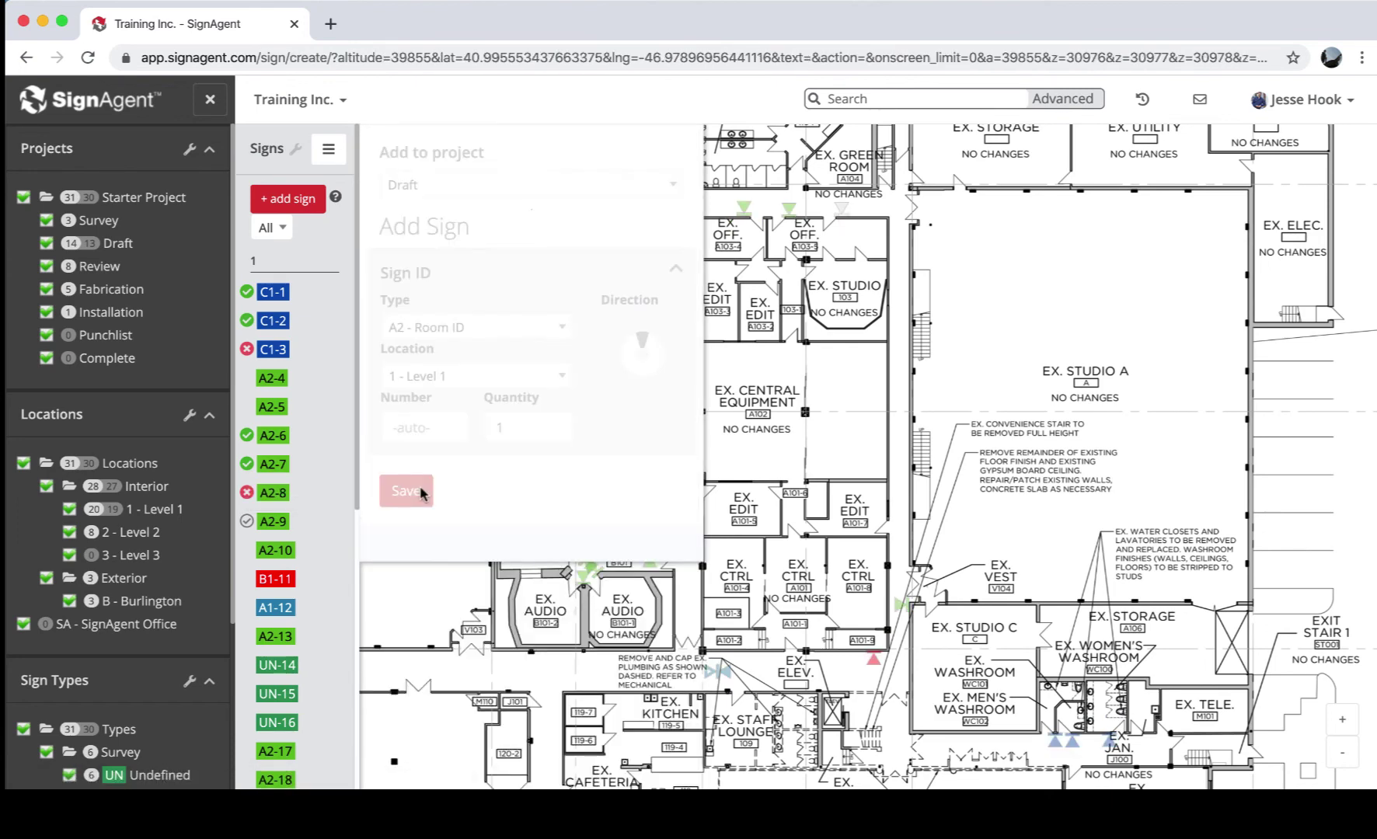
left_click(839, 261)
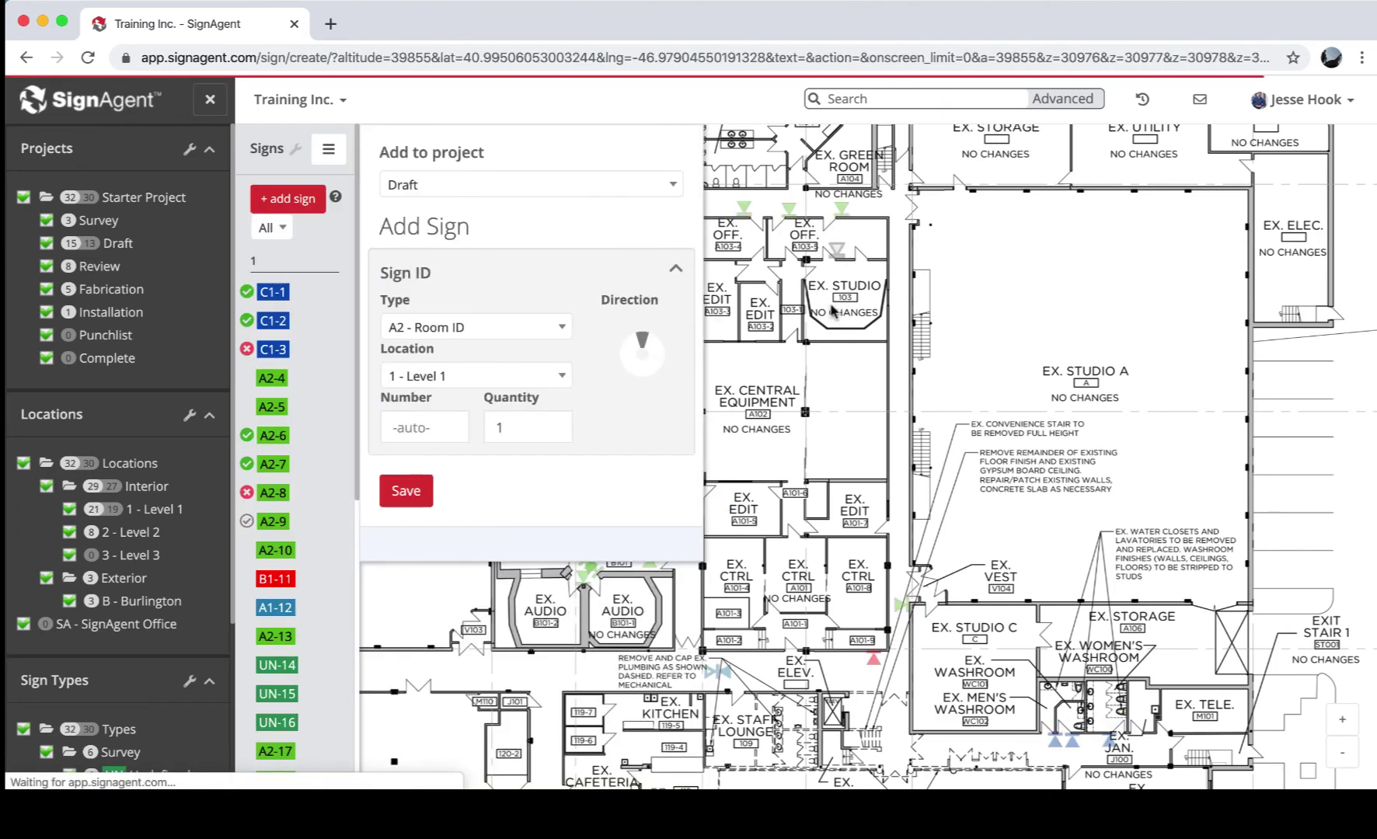
left_click(873, 265)
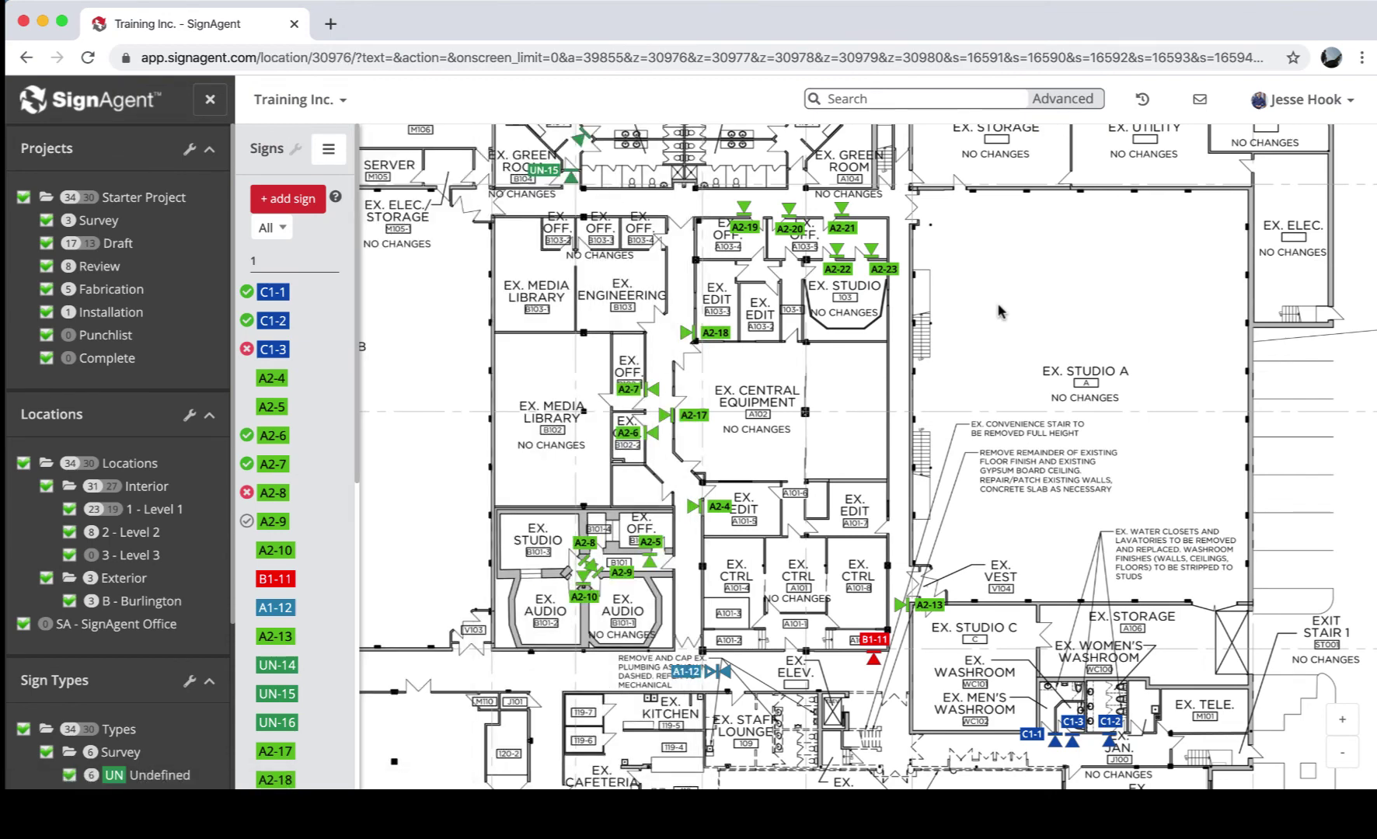
Export the Training Inc. 2020-03-20 report with PDF locations, Excel message schedule, PDF artwork, and the Message Schedule - Original and Sign Count templates
scroll(998, 311, "down", 3)
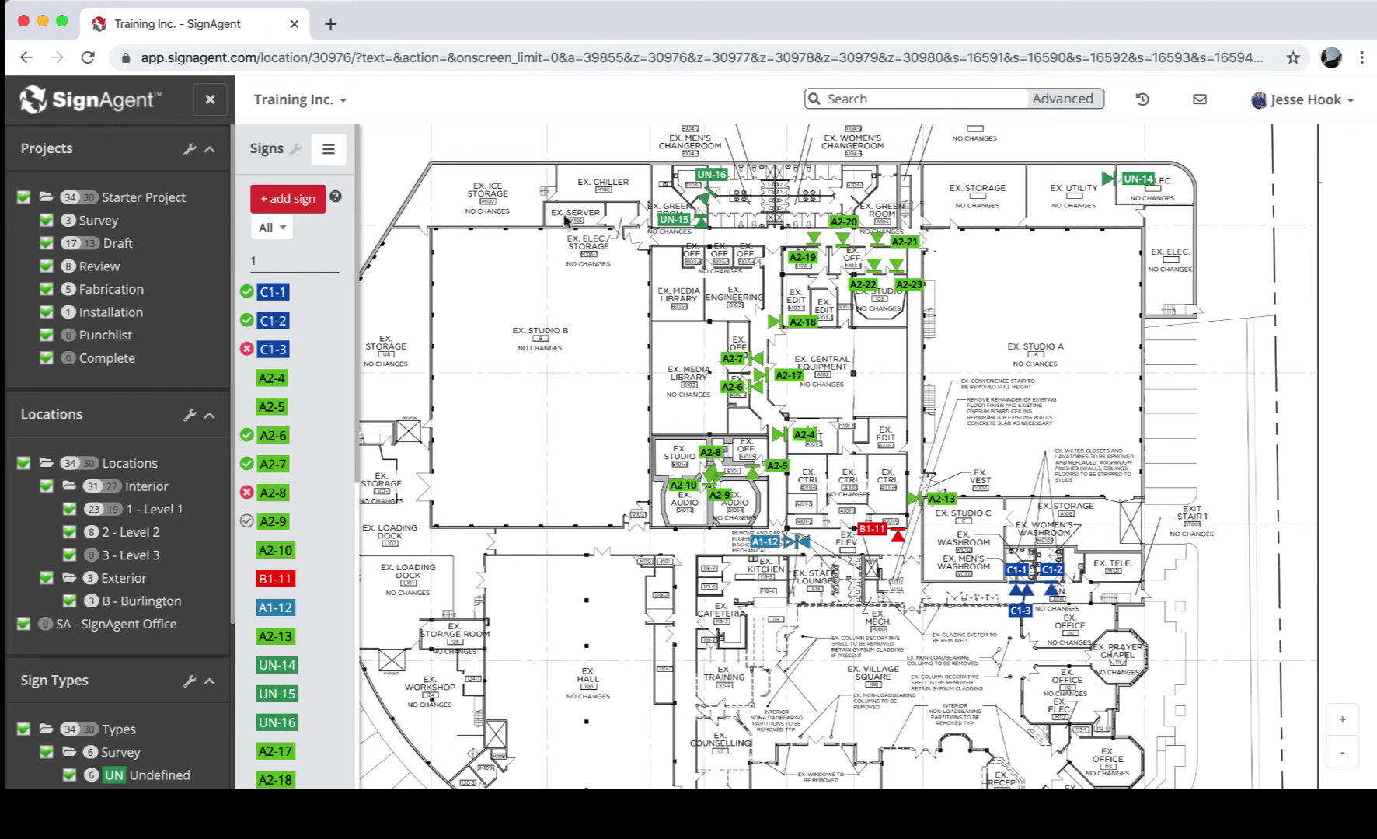
left_click(293, 100)
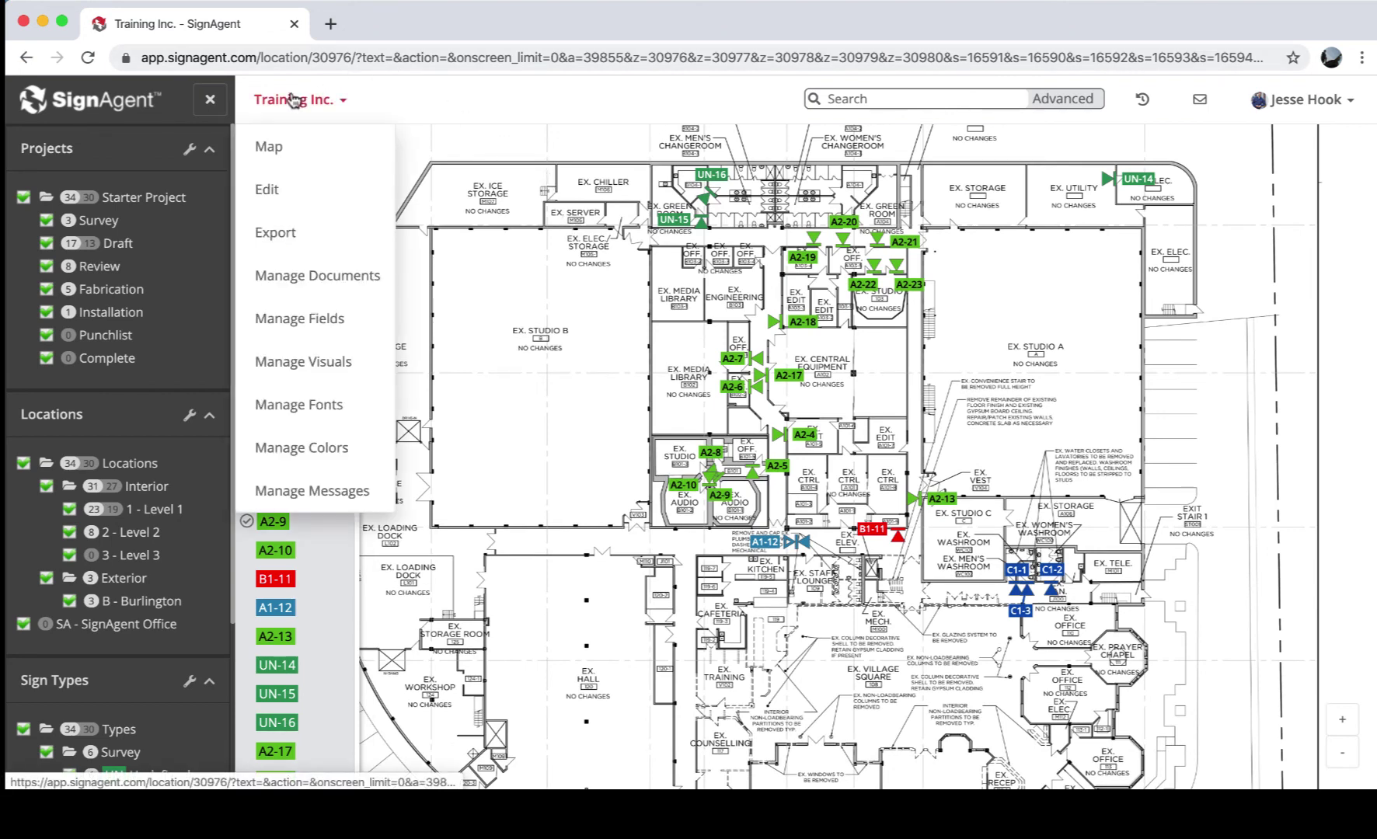
left_click(302, 235)
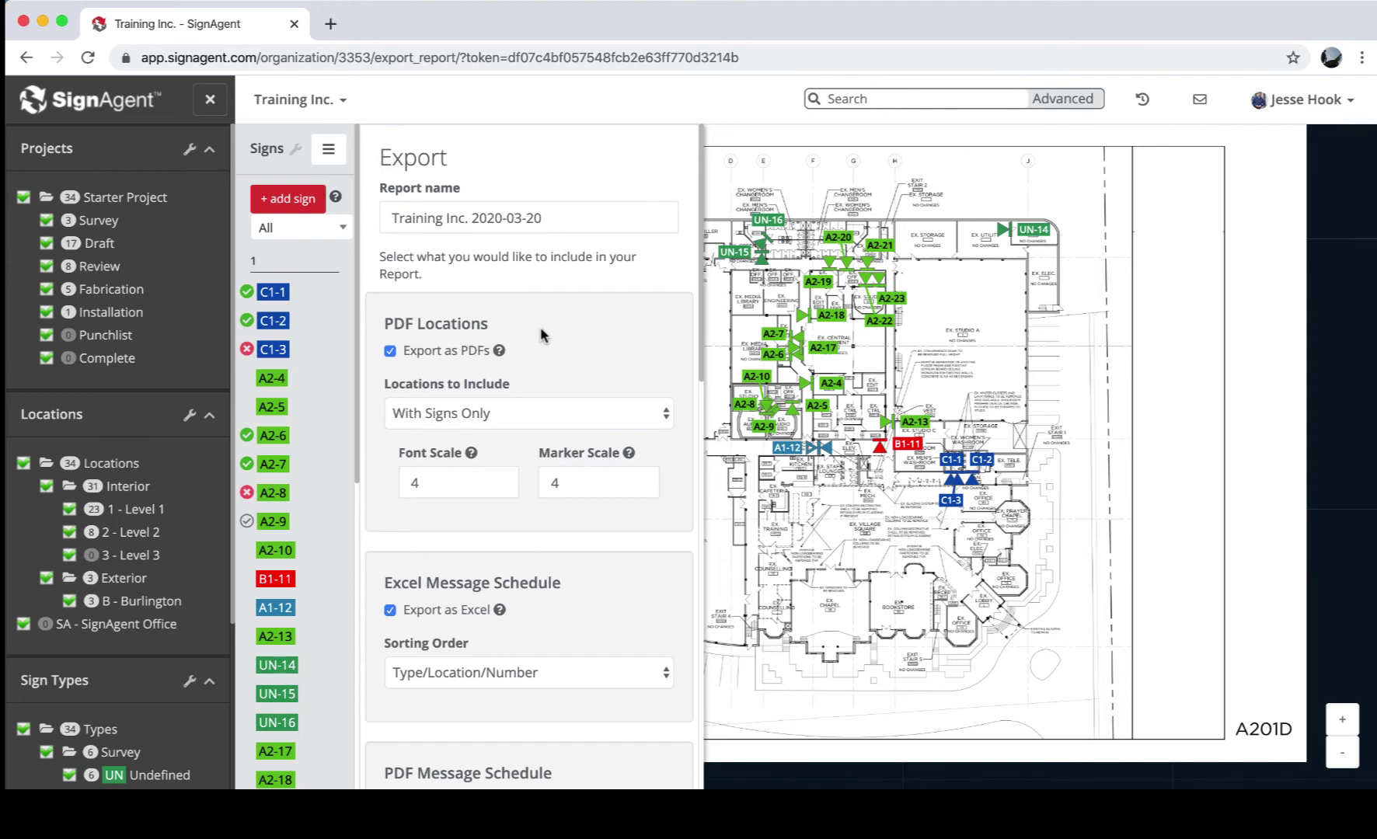
scroll(542, 334, "down", 3)
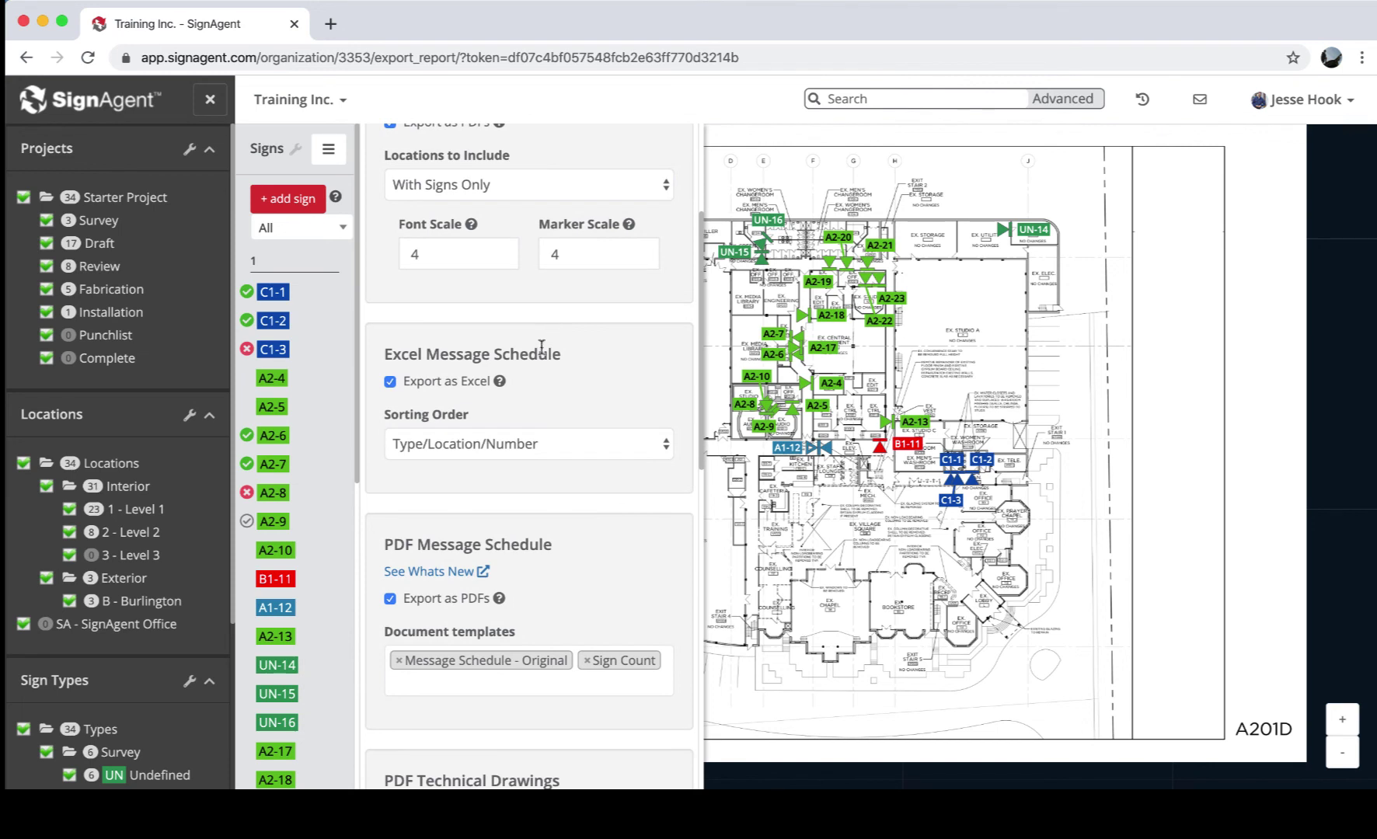
scroll(553, 593, "down", 3)
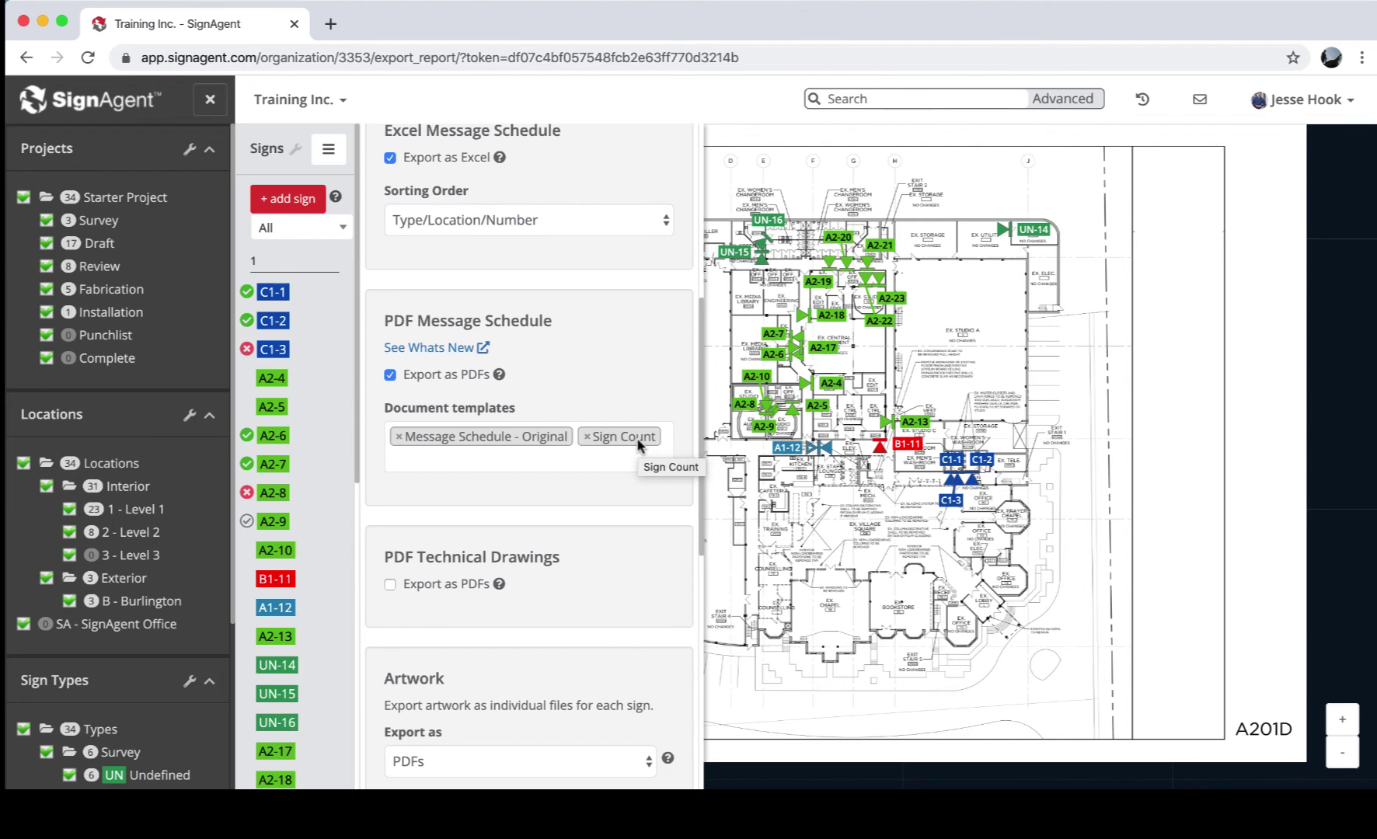
scroll(644, 559, "down", 3)
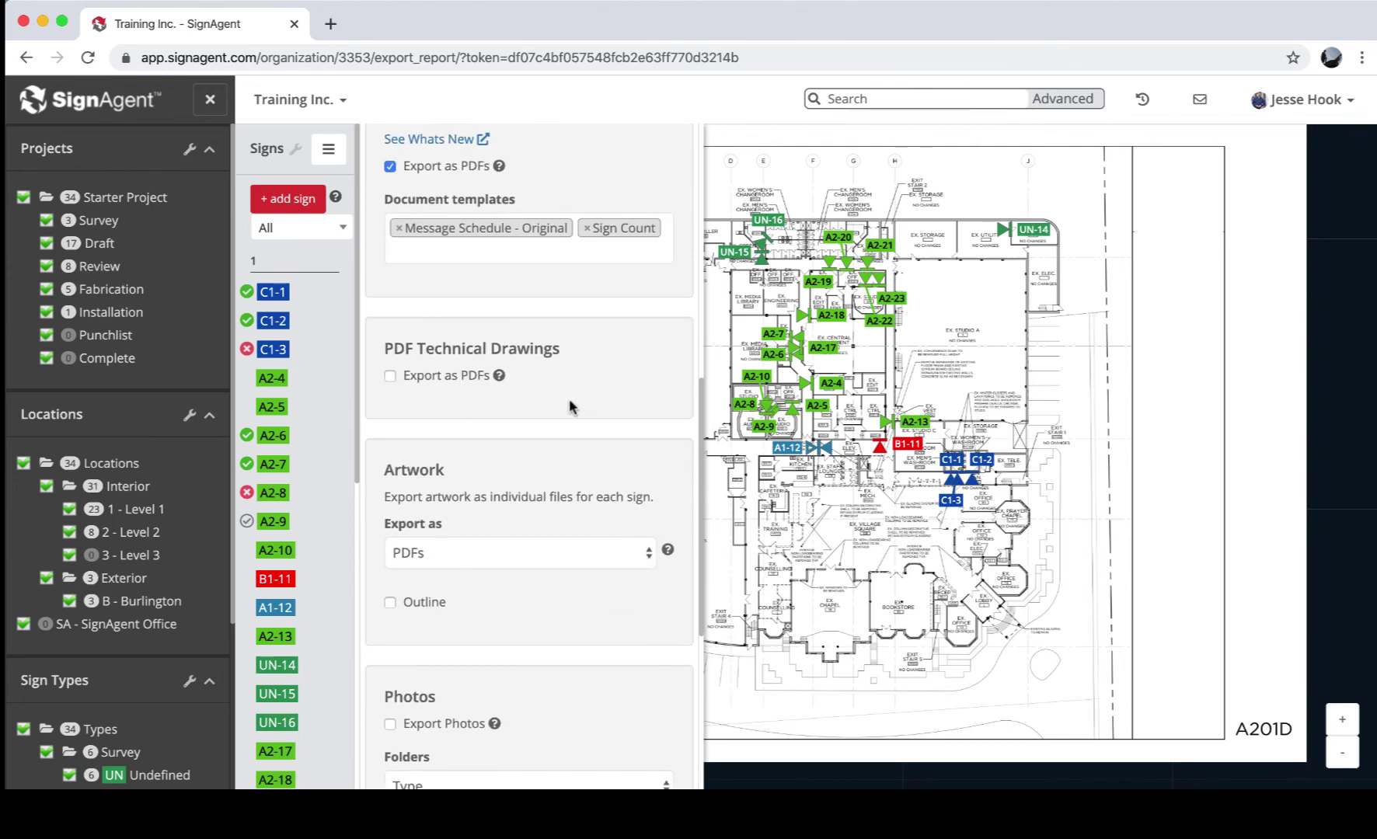
scroll(551, 609, "down", 1)
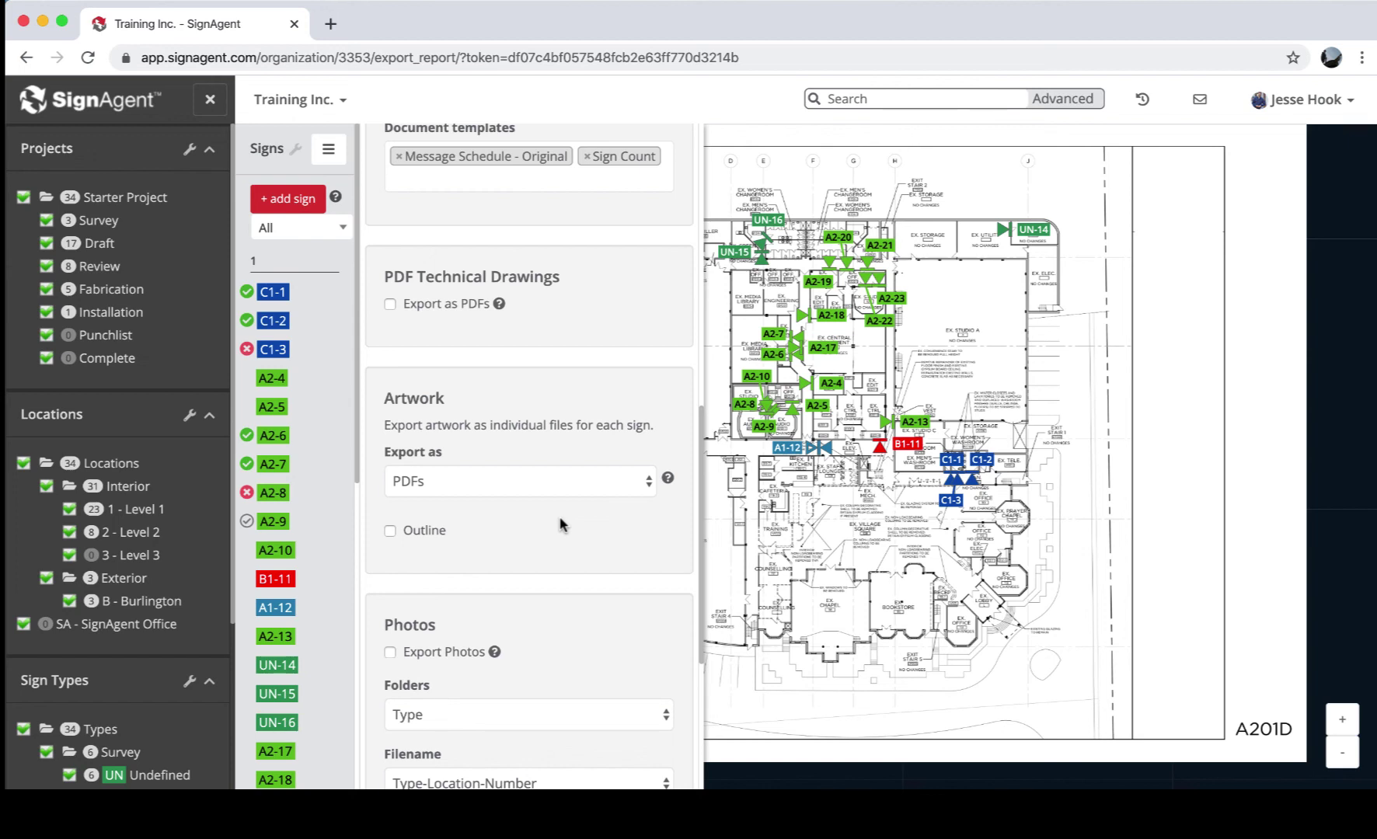
scroll(561, 525, "down", 1)
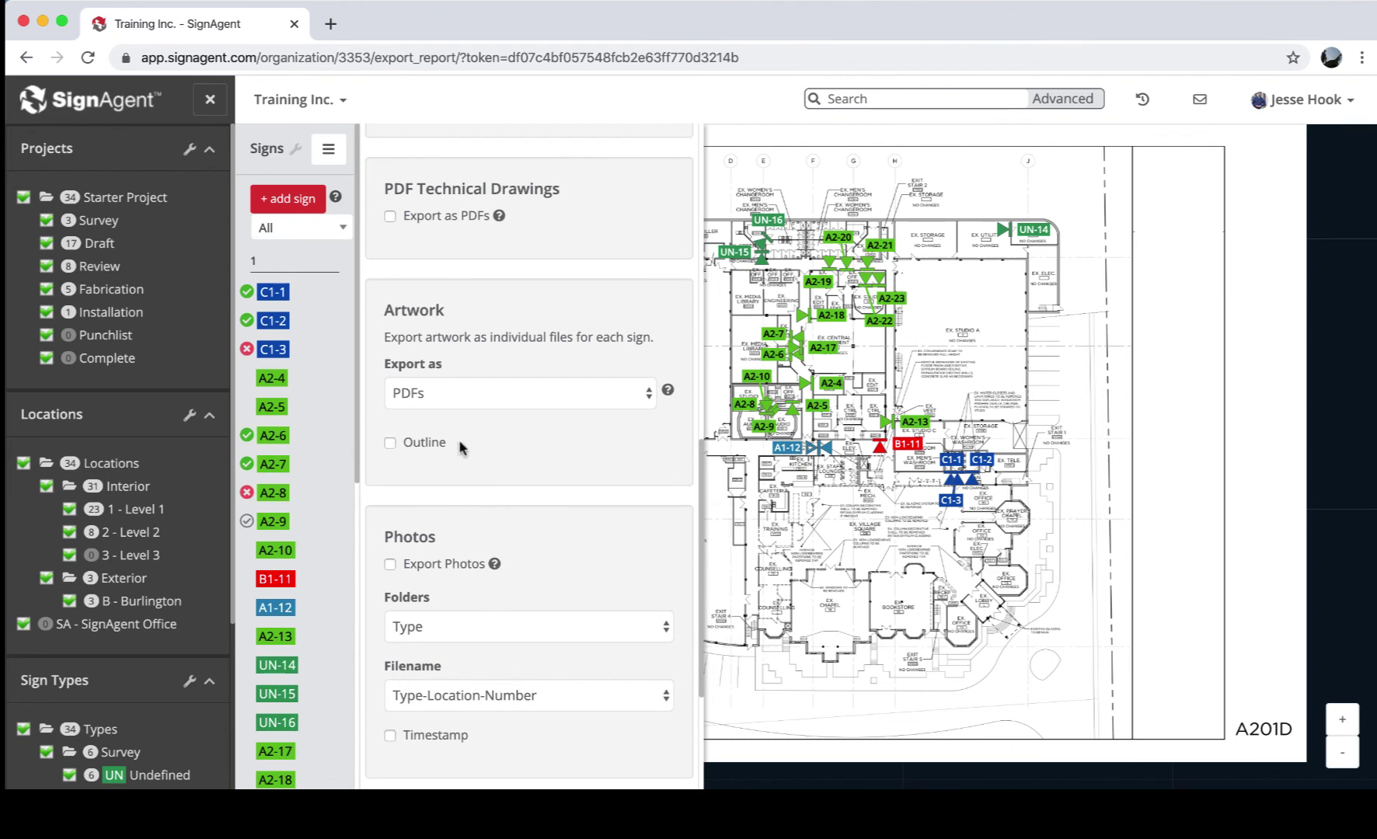
scroll(596, 483, "down", 3)
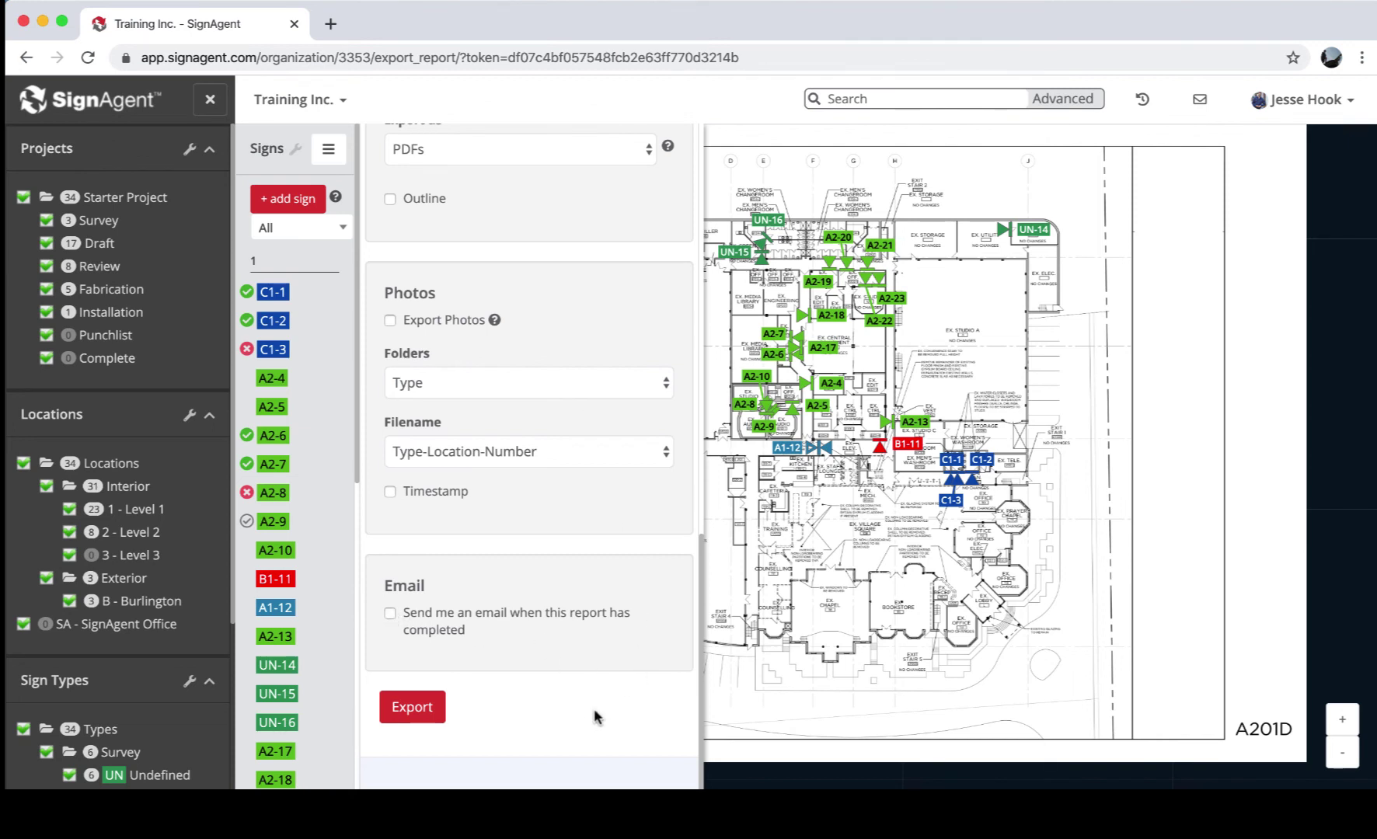
left_click(424, 707)
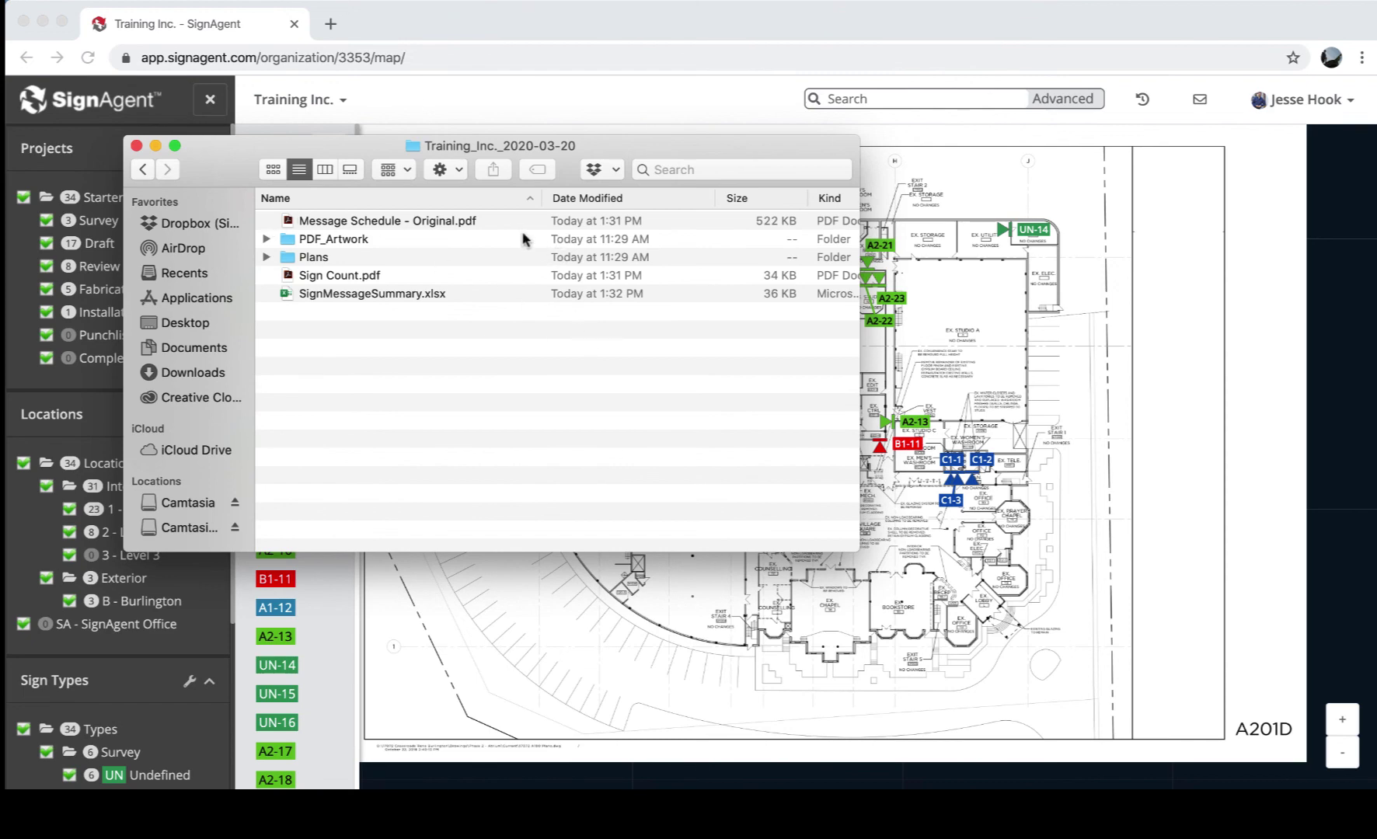
Preview the exported Message Schedule - Original.pdf and review its Level 1 and Level 2 sign entries
left_click(491, 222)
key("space")
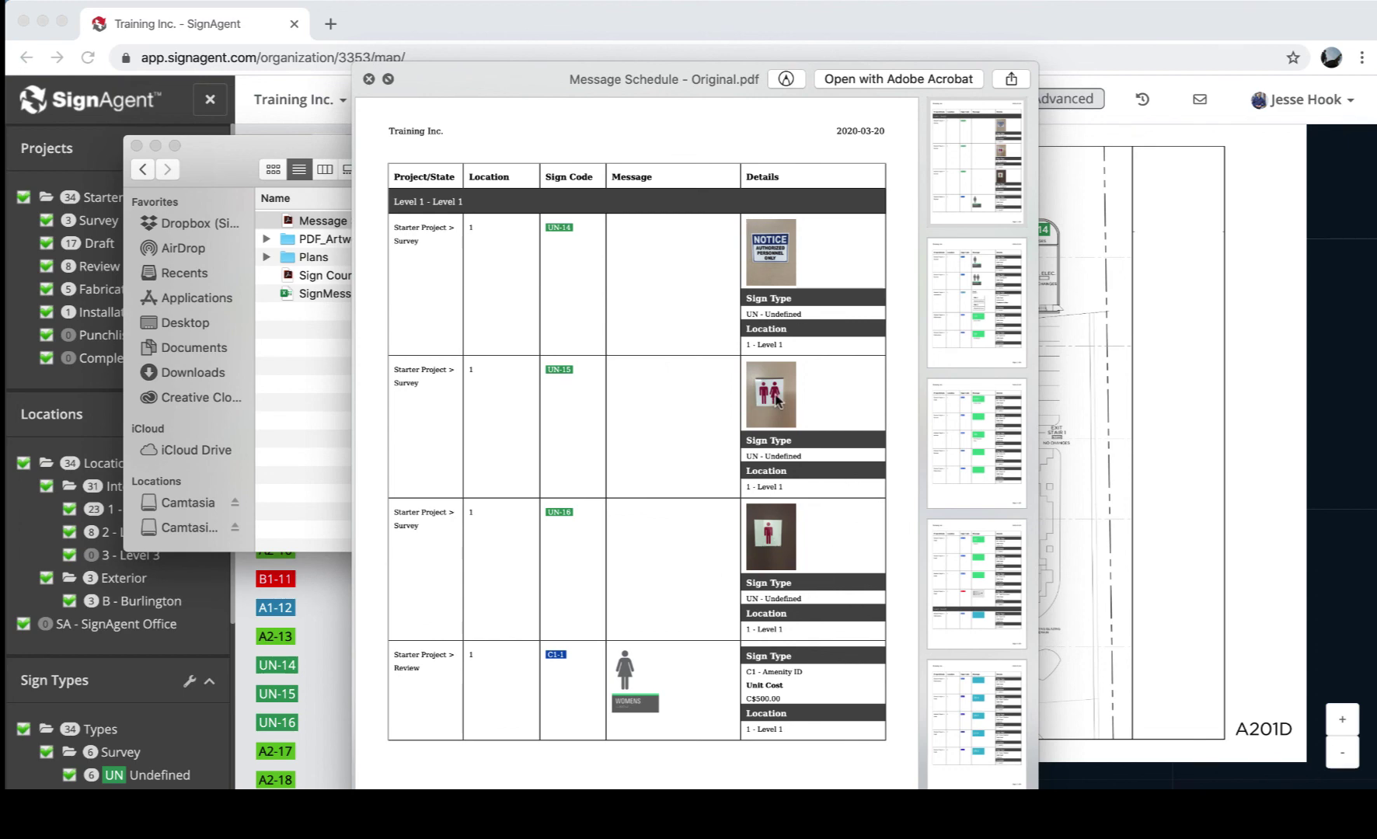
scroll(642, 603, "down", 1)
scroll(641, 603, "down", 10)
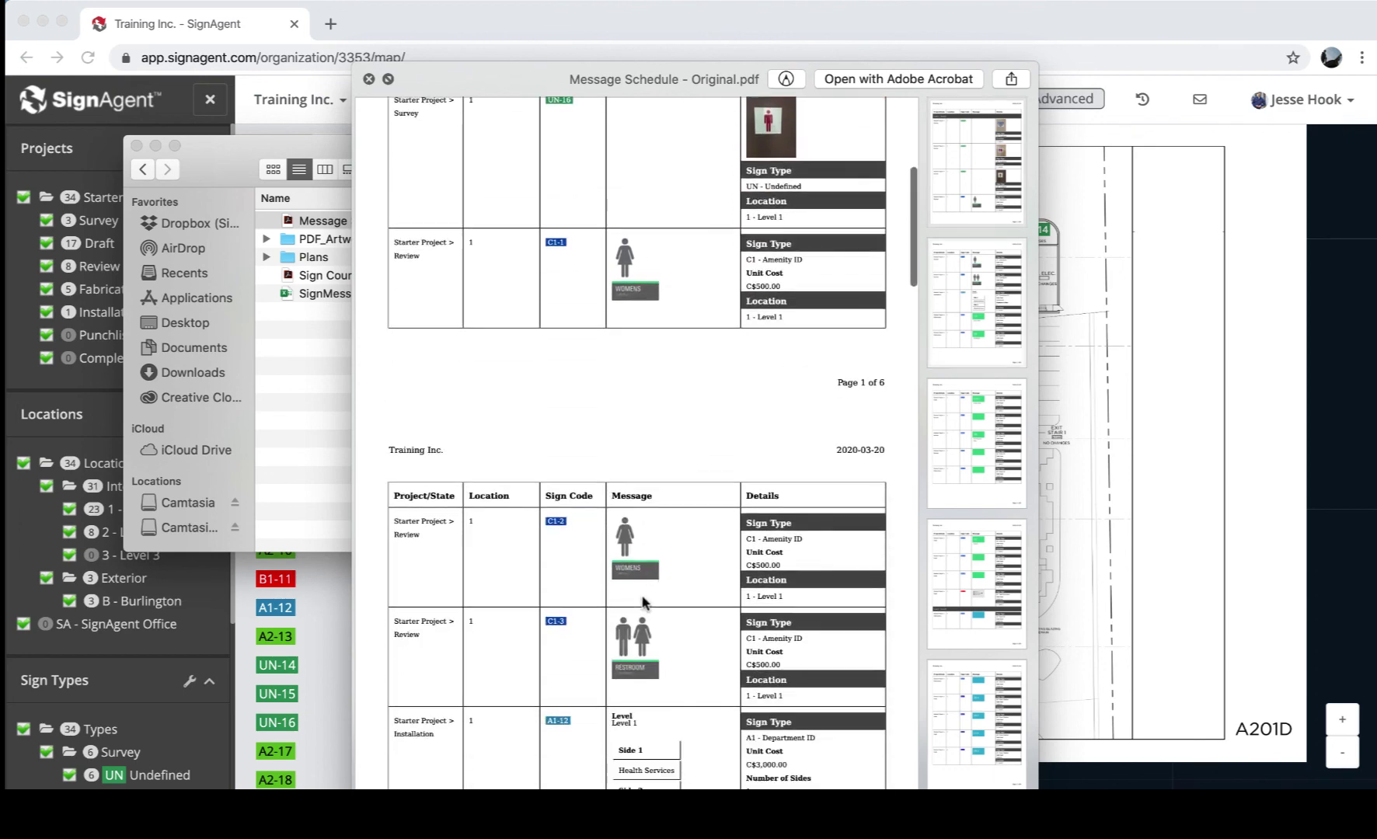
scroll(642, 603, "down", 10)
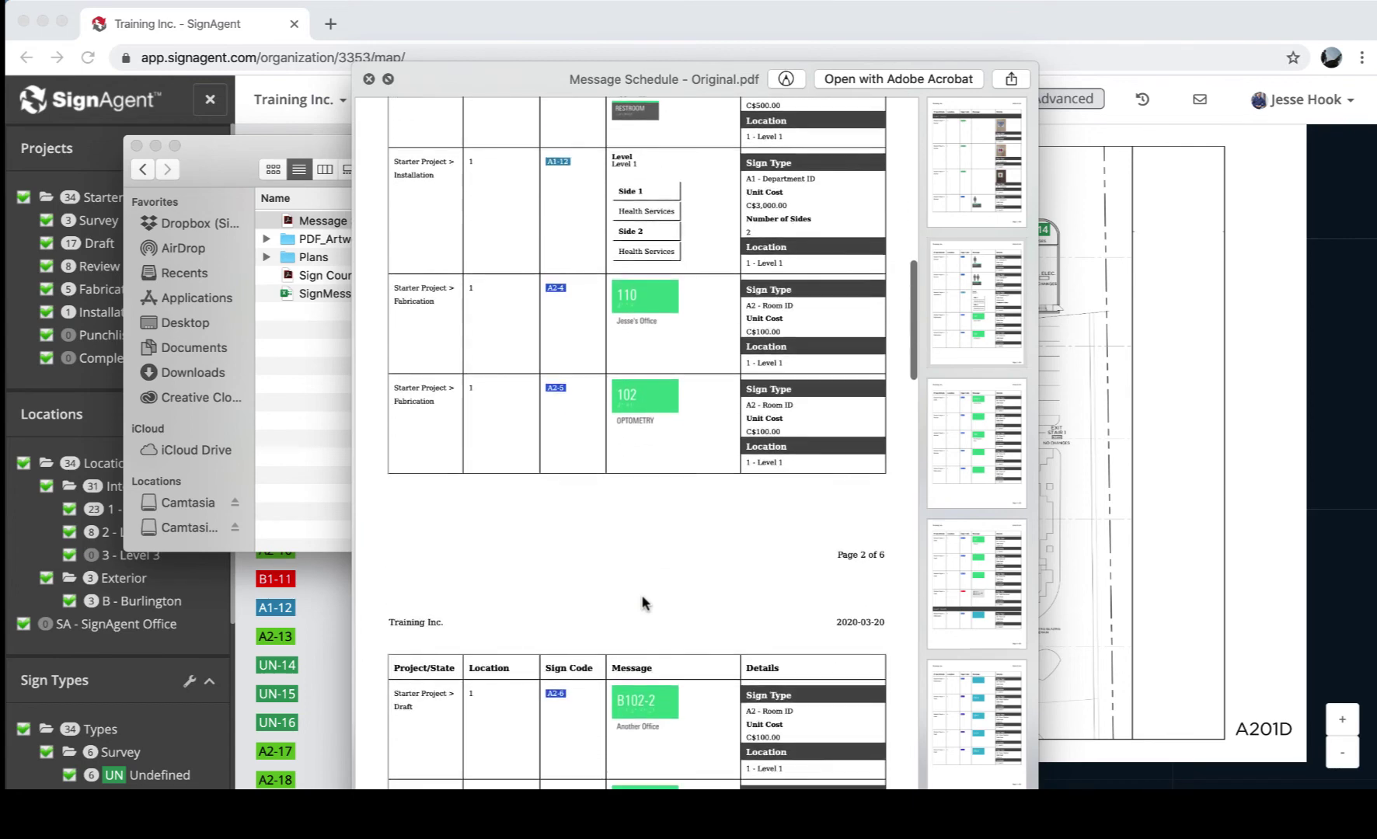
scroll(642, 602, "down", 10)
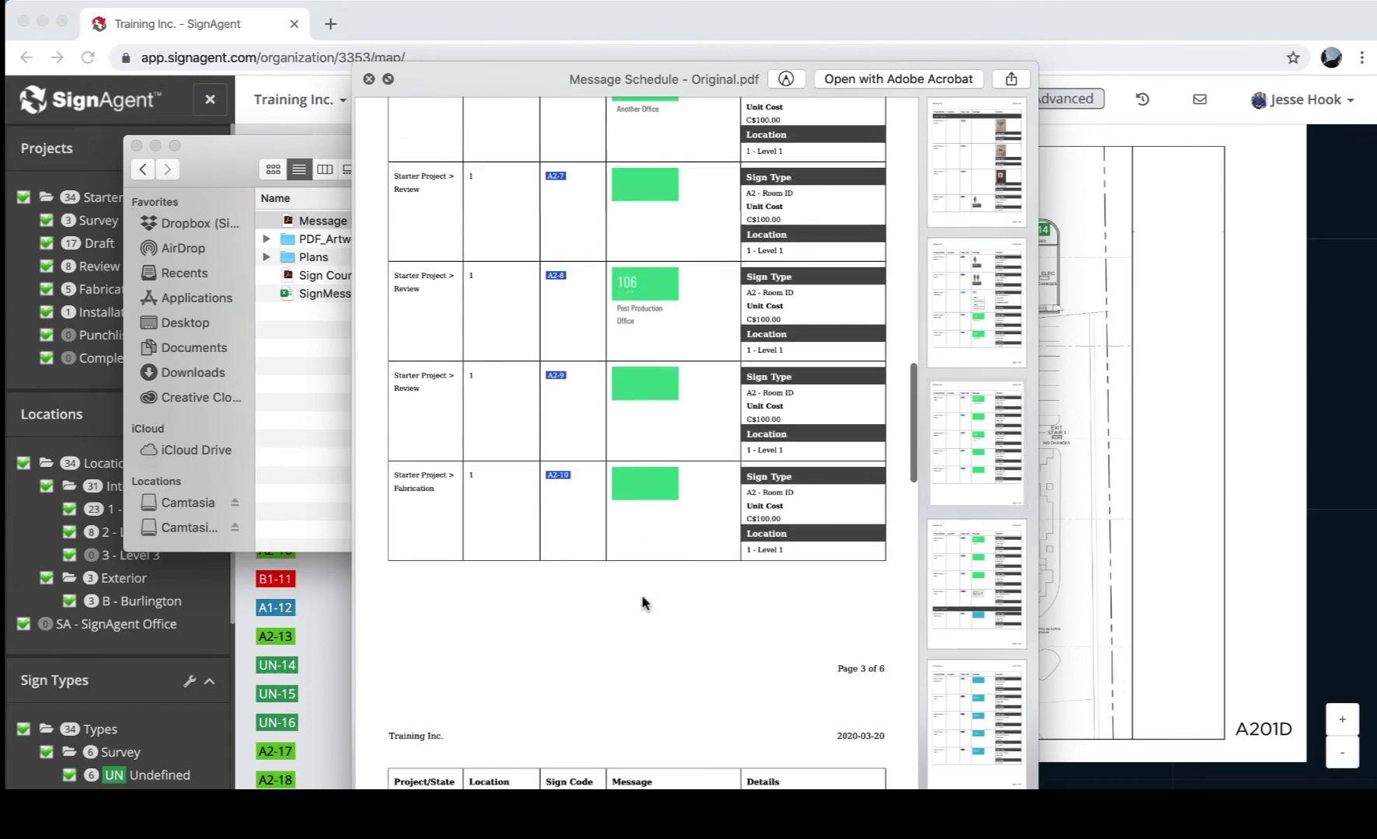
scroll(641, 603, "down", 3)
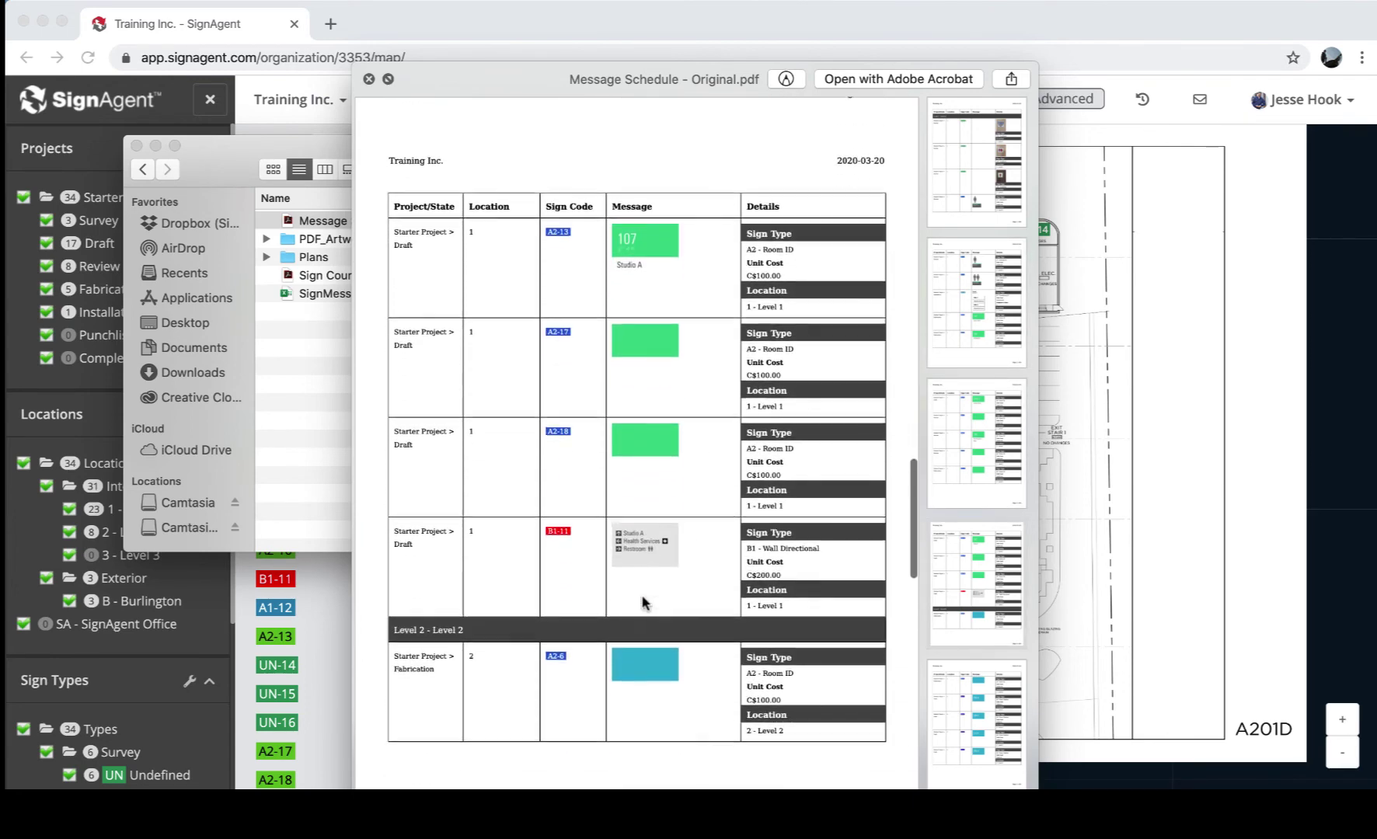
key("space")
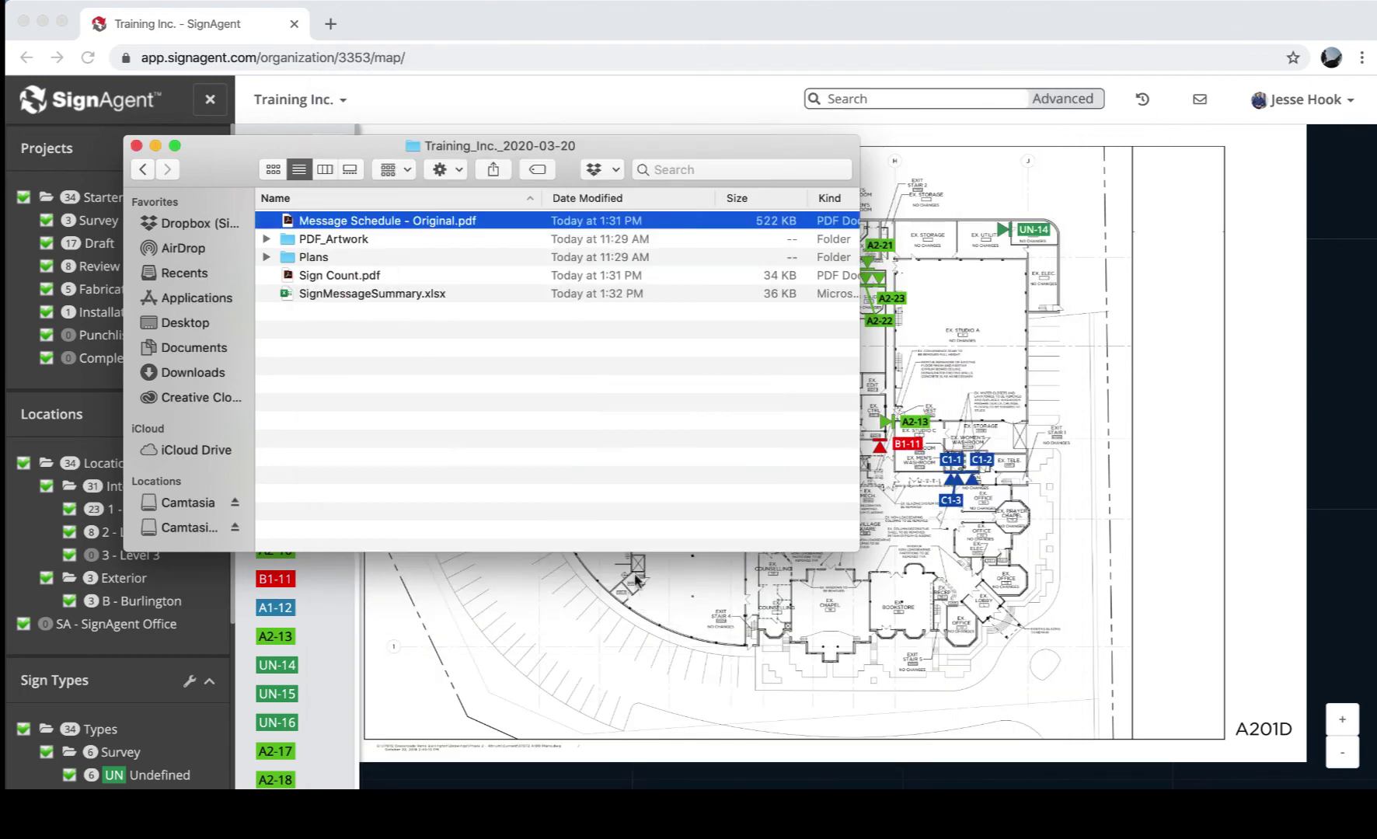
Preview the exported Sign Count.pdf to review sign quantities by type and project state
left_click(417, 273)
key("space")
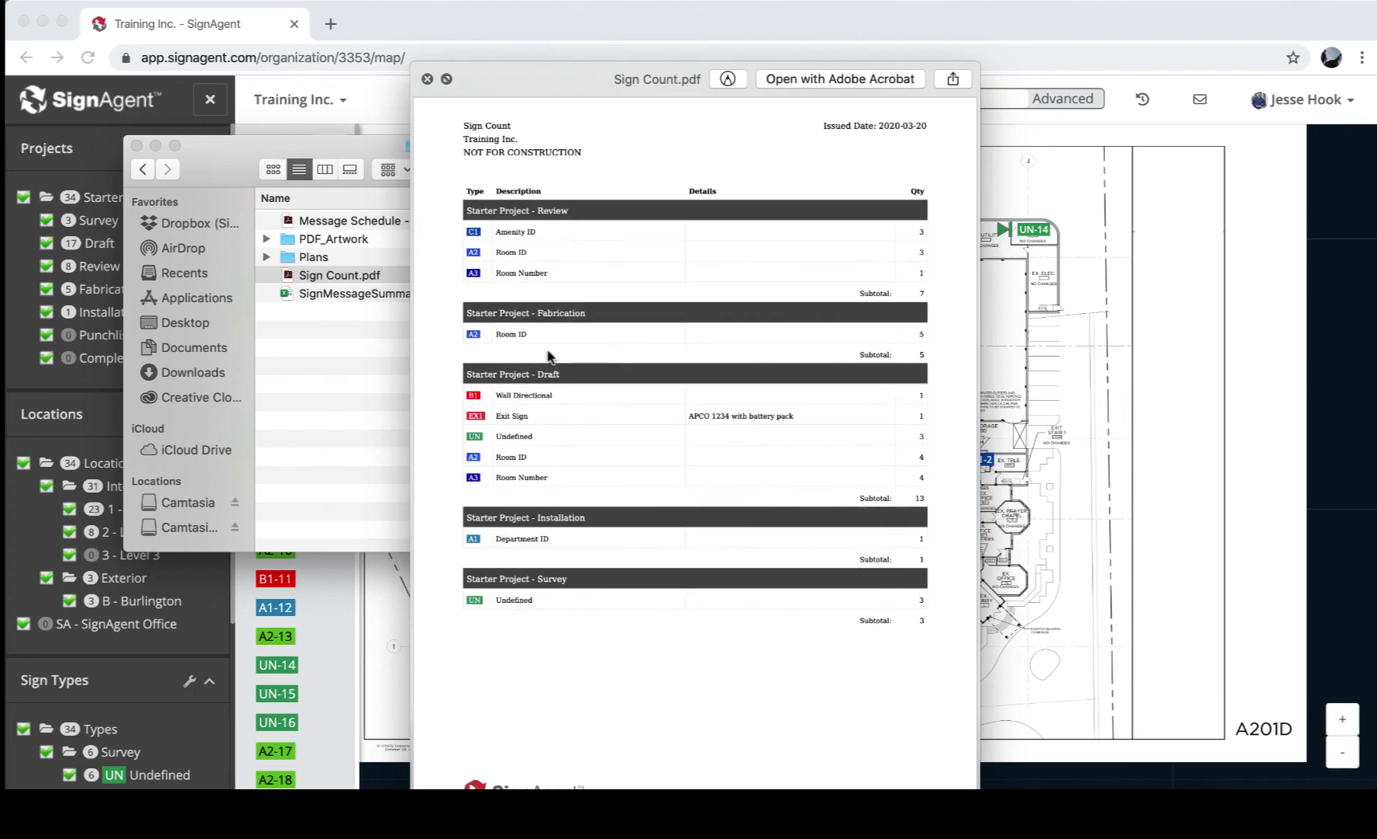
key("space")
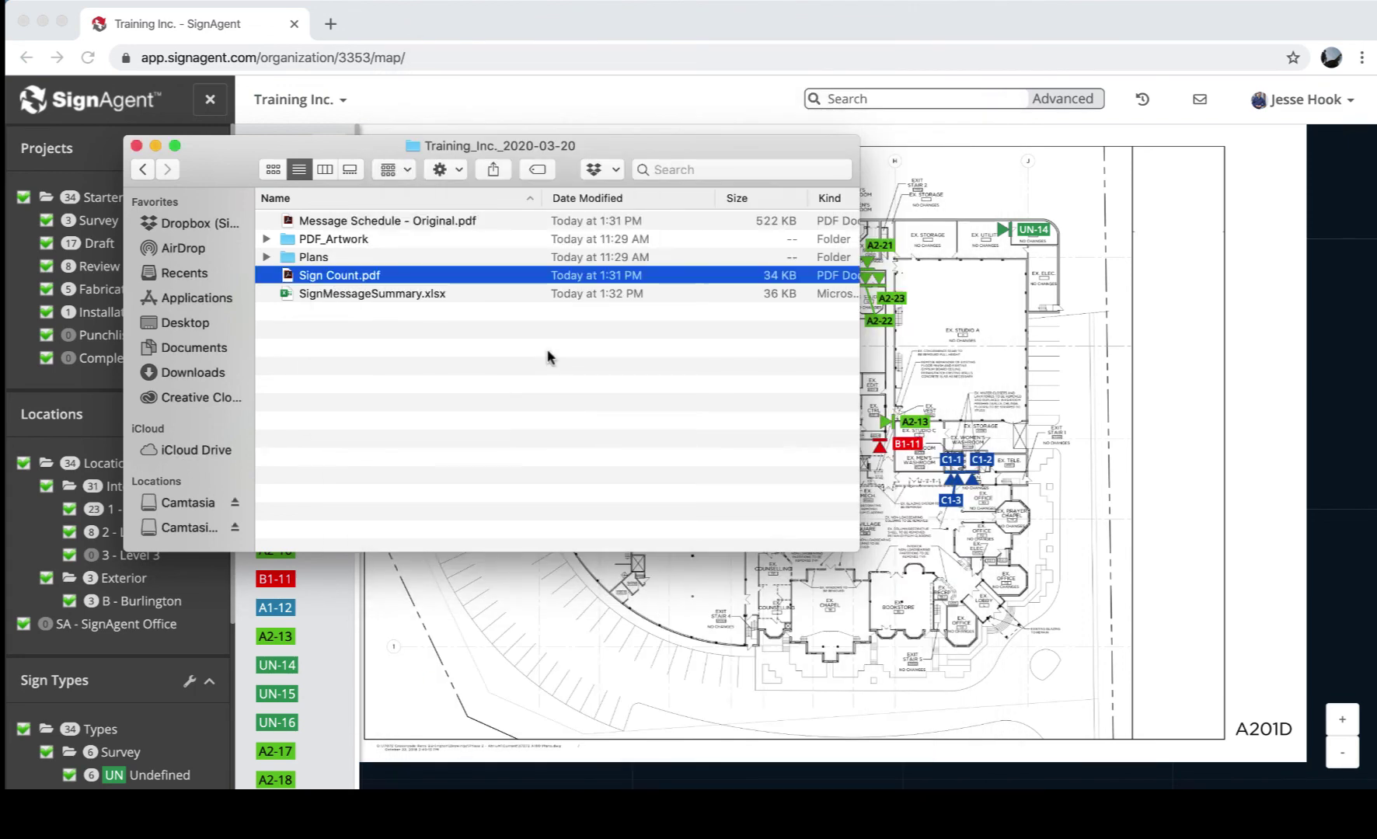
Preview the artwork files A2_1_4.pdf, A2_1_5.pdf and A2_1_6.pdf from the A2 - Room ID subfolder of PDF_Artwork, and collapse PDF_Artwork
left_click(266, 239)
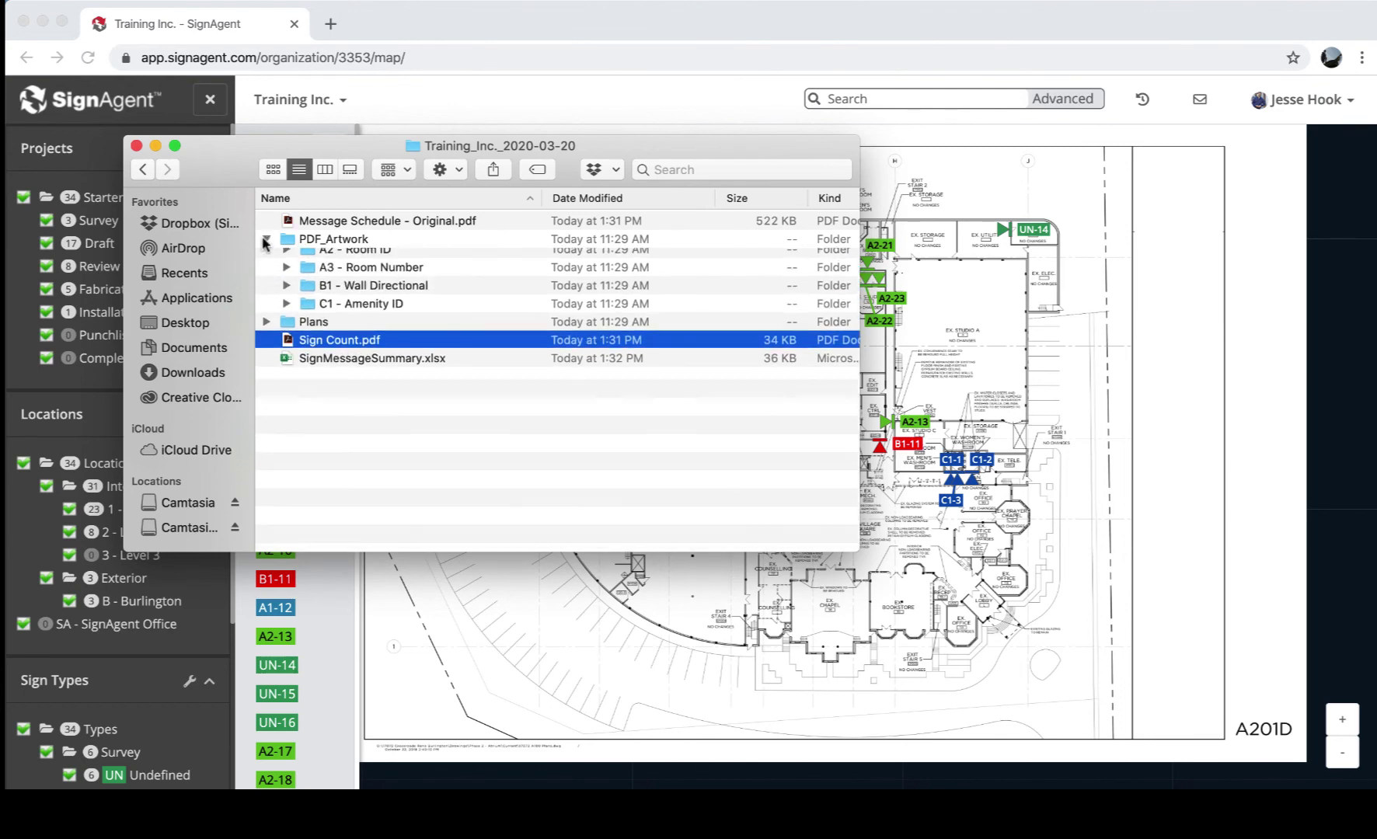
left_click(285, 259)
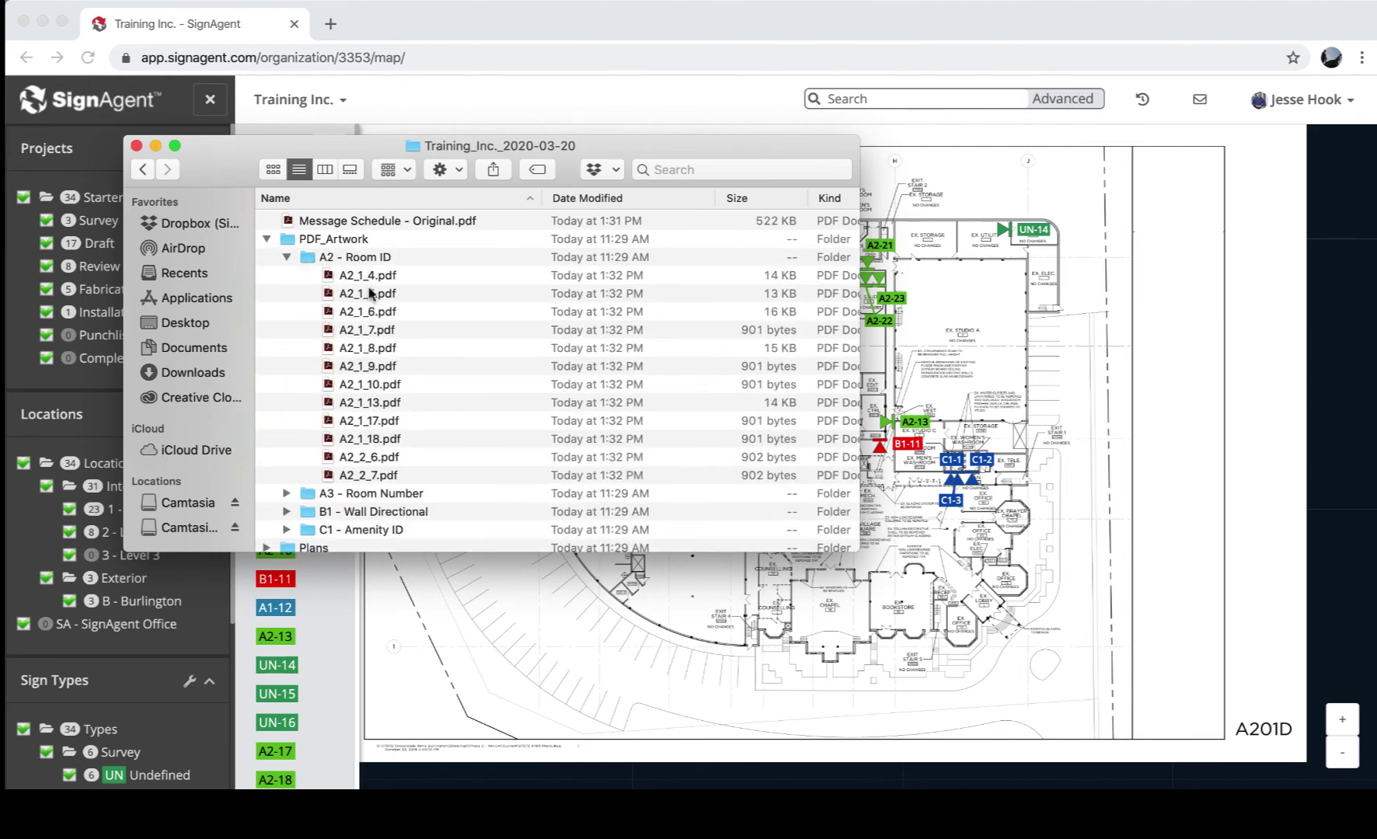
left_click(407, 278)
key("space")
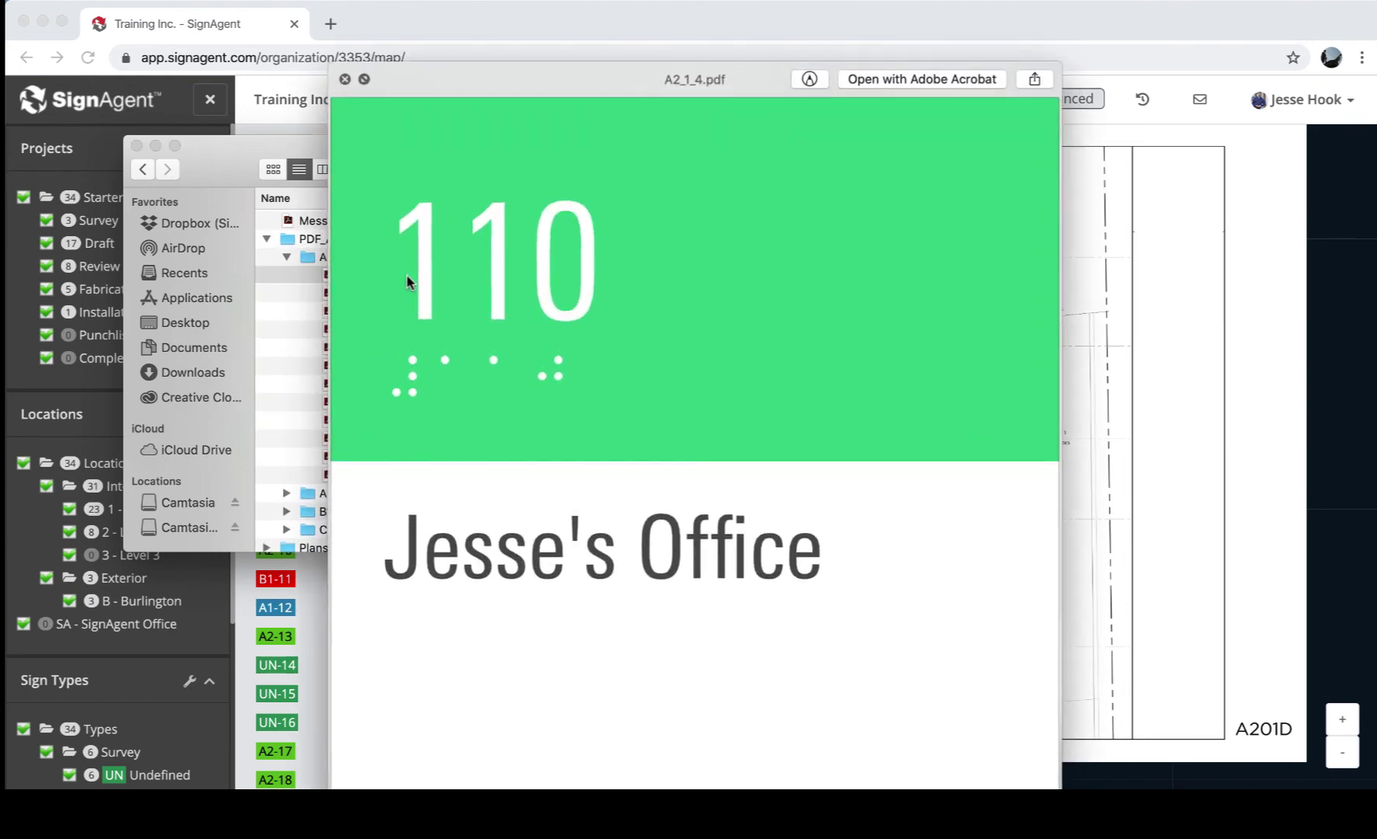
key("Down")
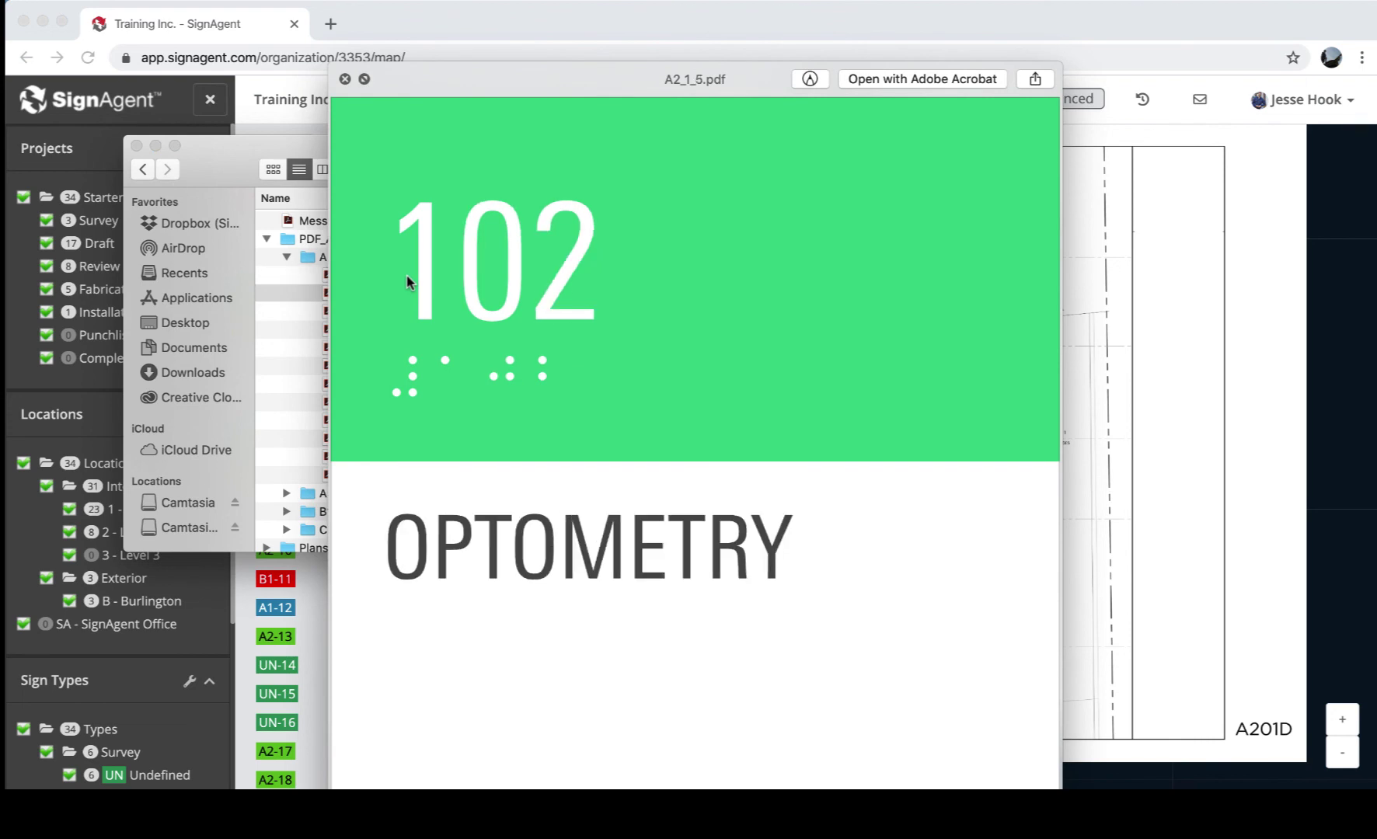
key("Down")
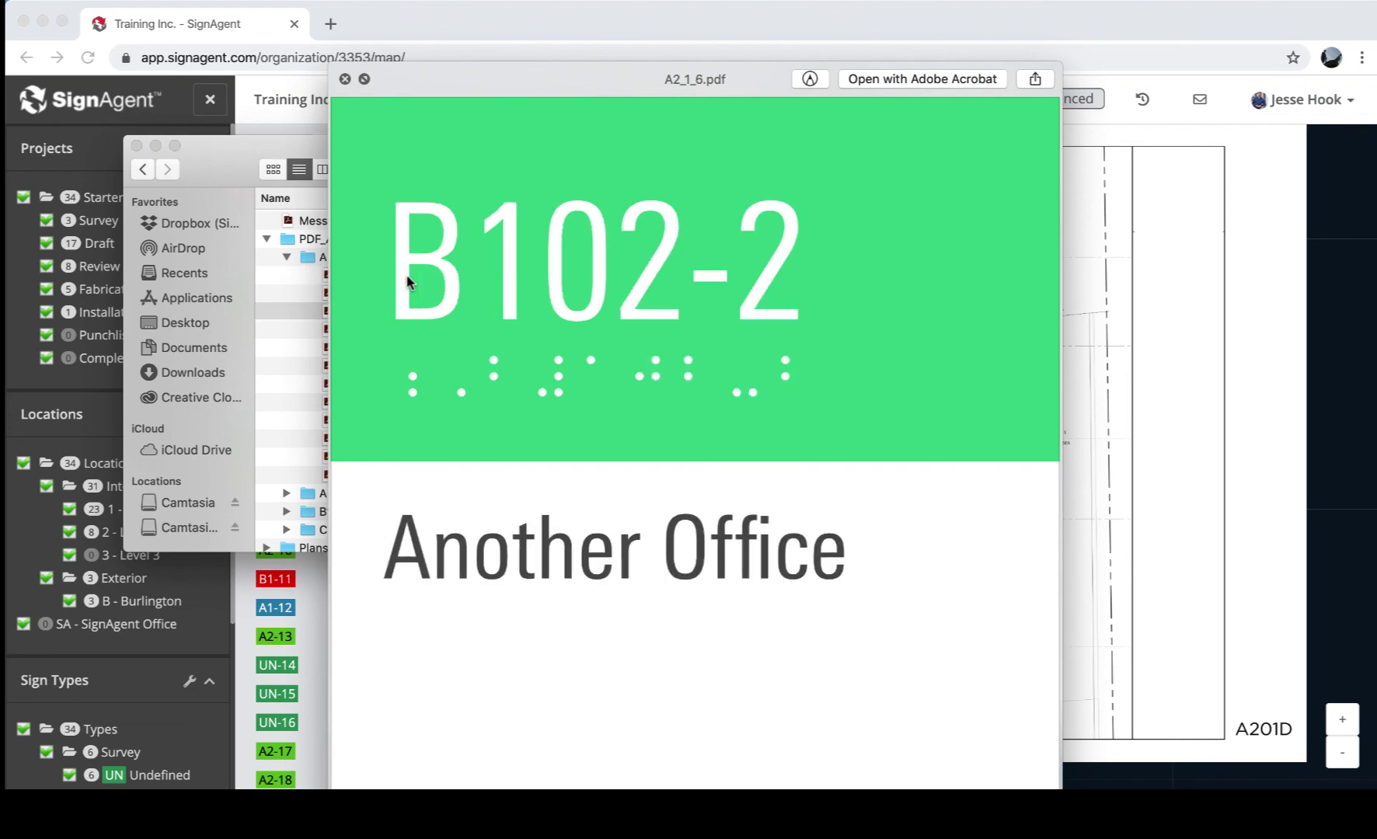
key("space")
left_click(264, 240)
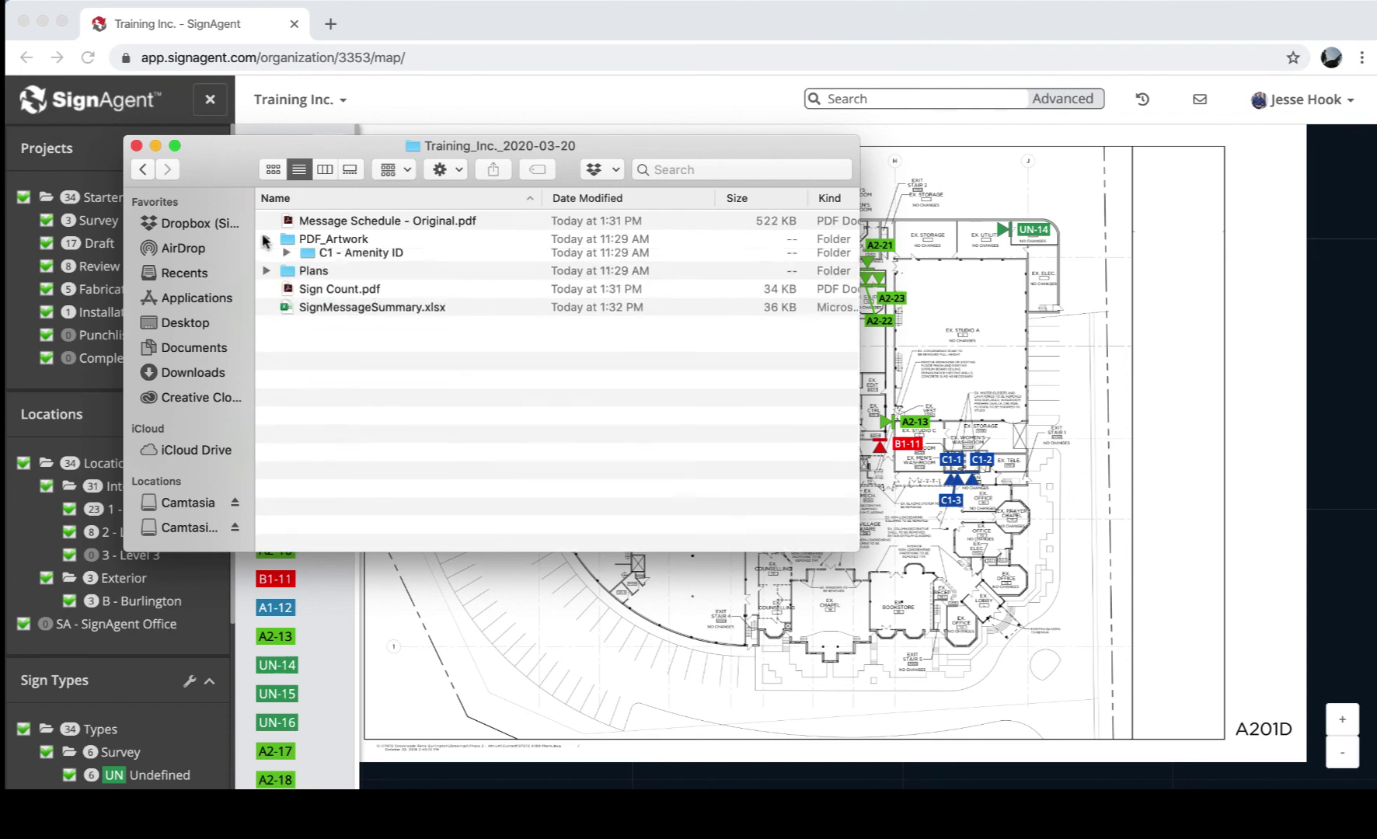
Preview the exported floor plans 1.pdf and 2.pdf in the Plans folder to check their sign markers
left_click(277, 257)
key("Right")
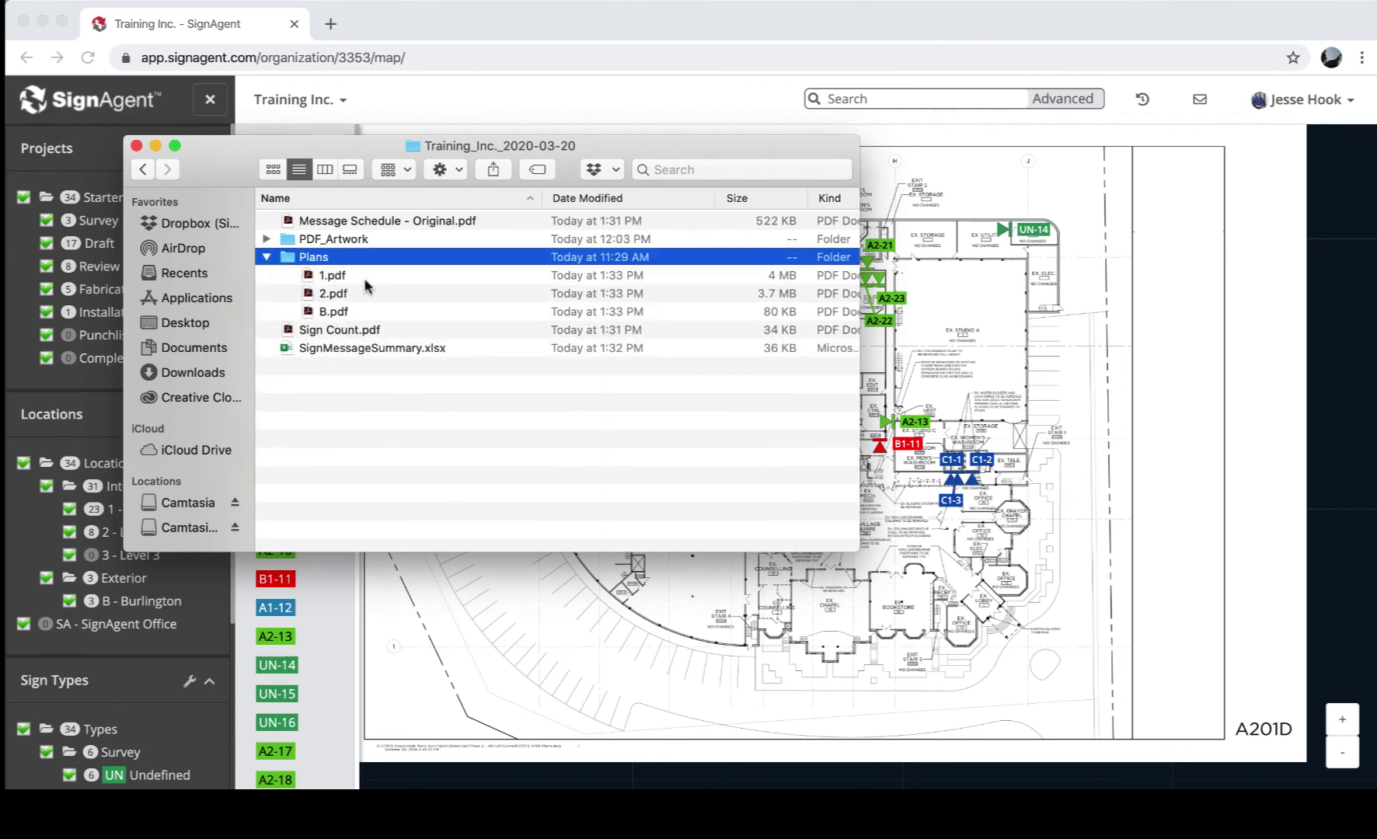
key("Down")
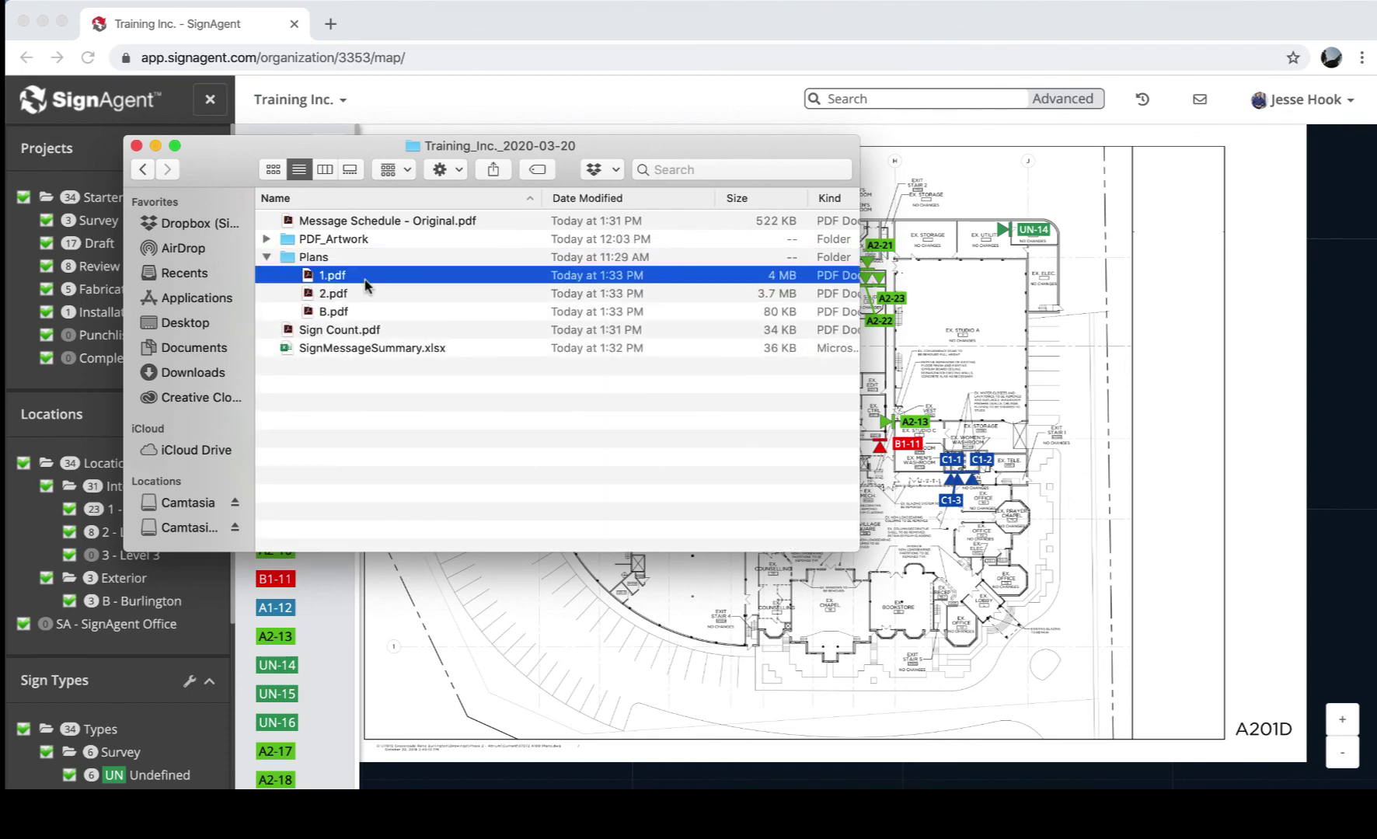
key("space")
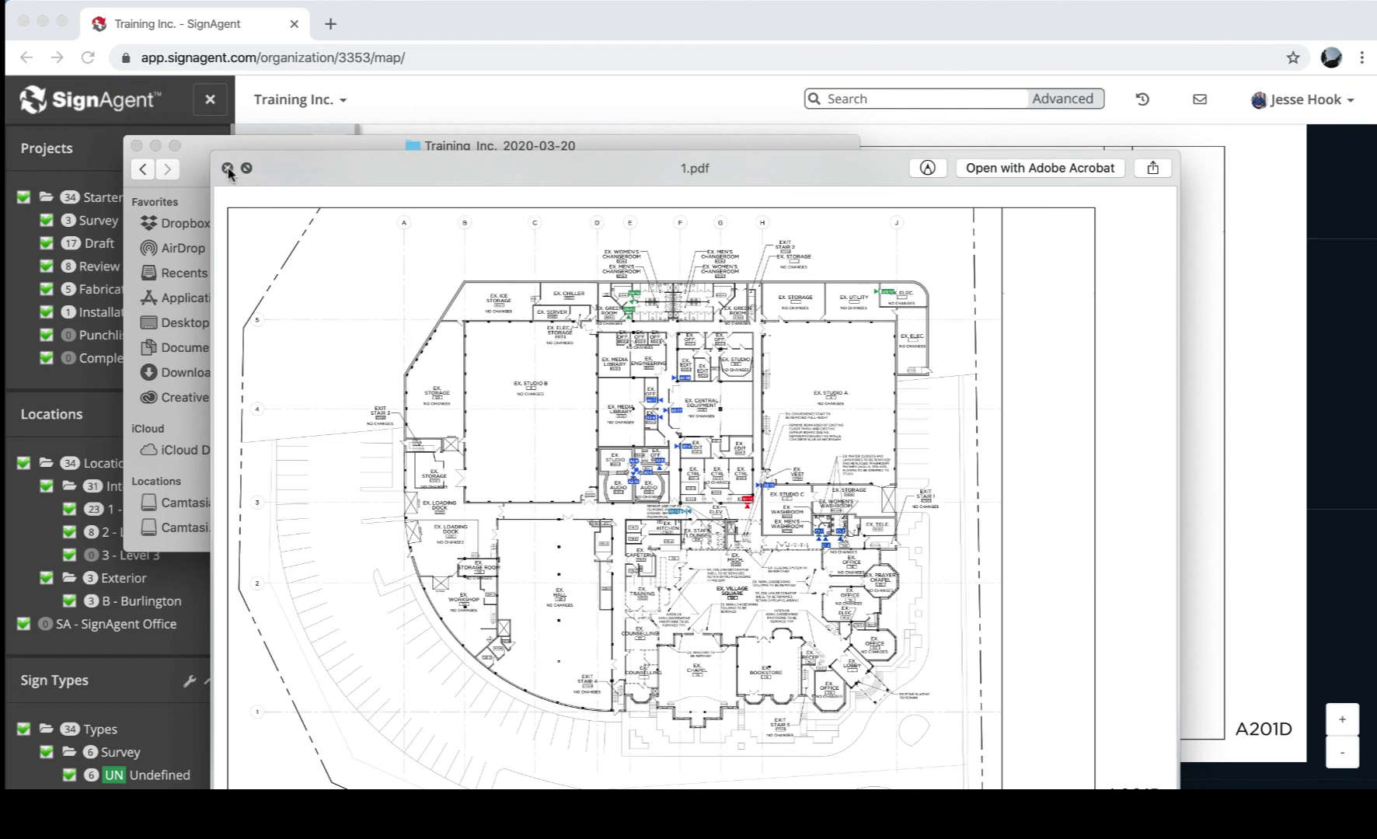
key("Down")
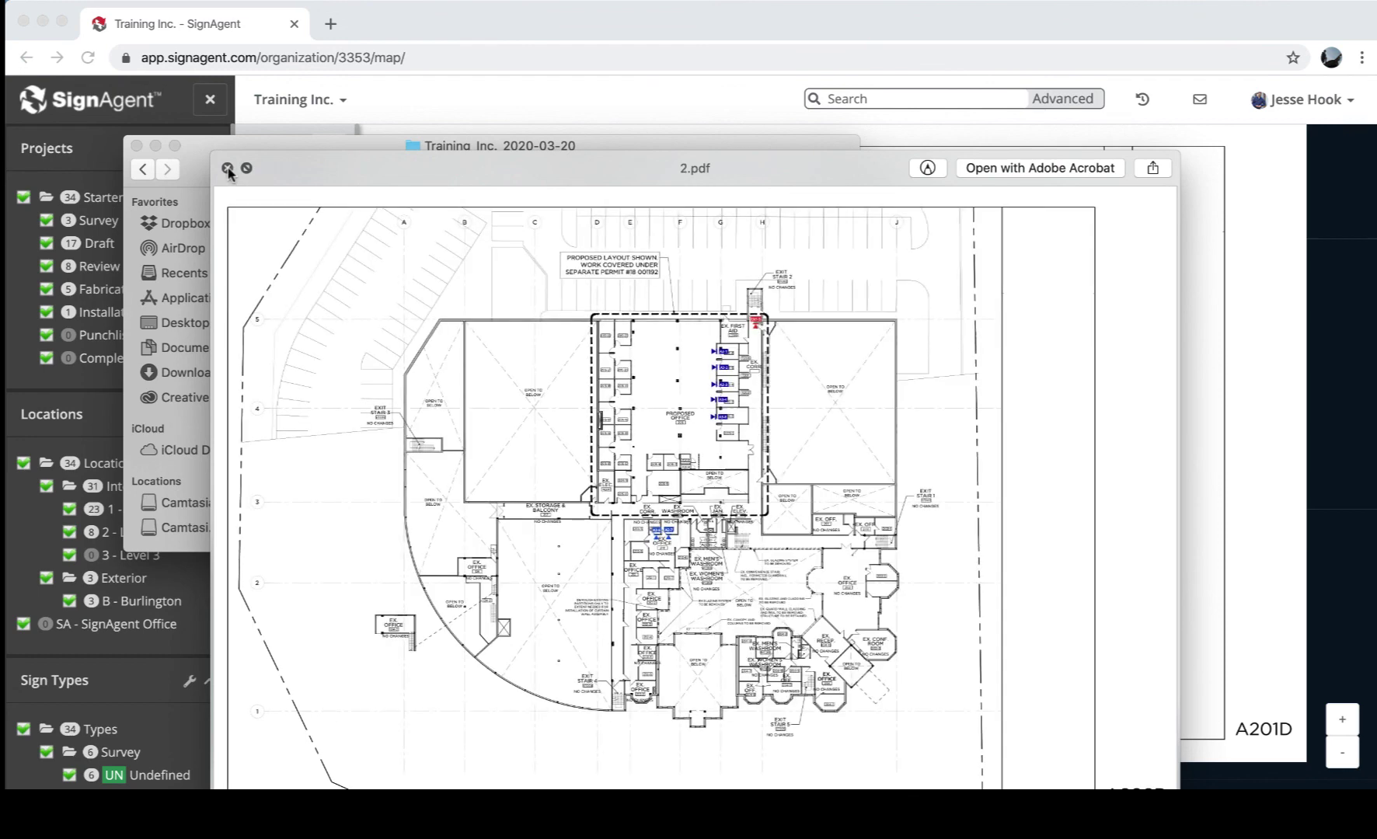
left_click(227, 169)
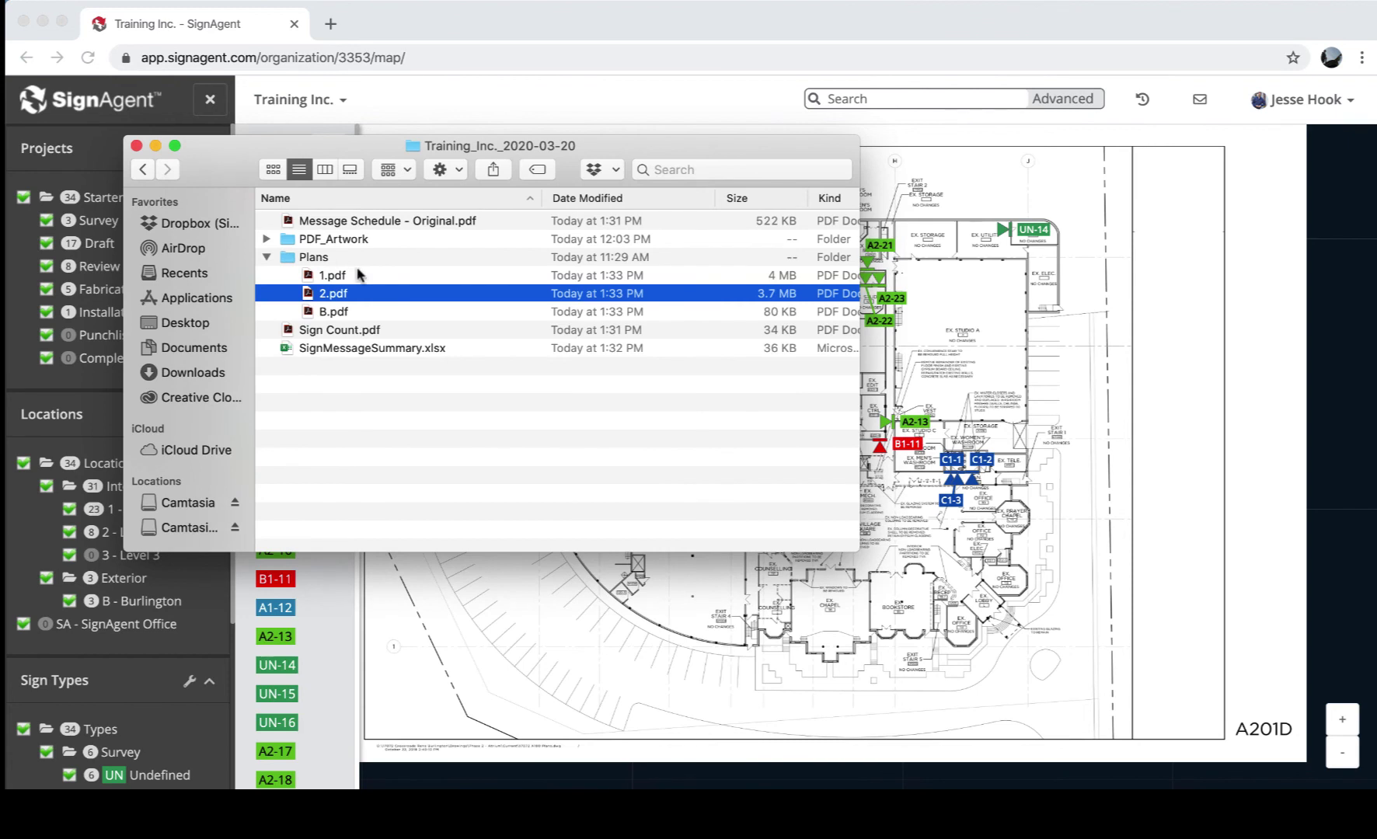
Open SignMessageSummary.xlsx in Excel and view its sheet of unit and extended costs by sign type
left_click(471, 347)
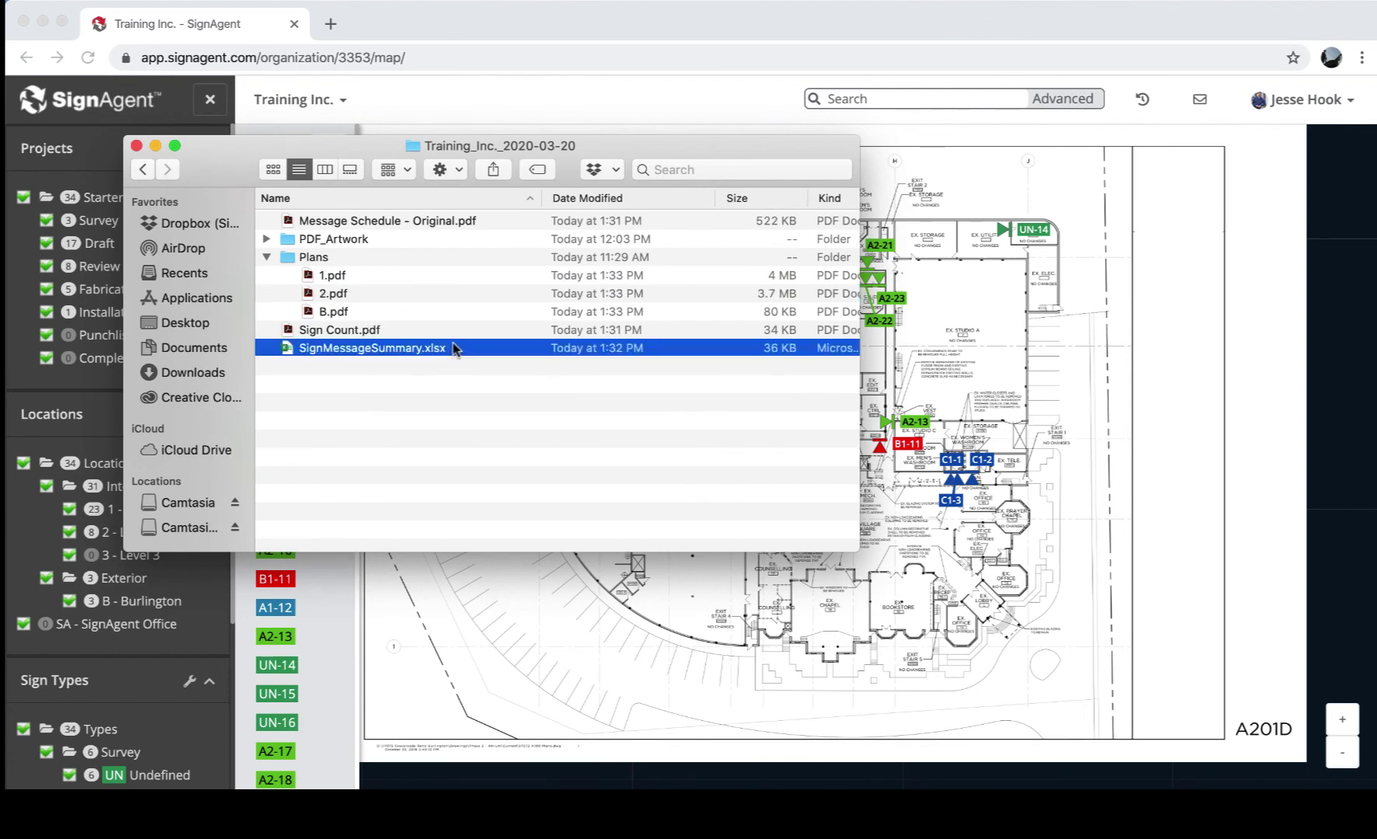
double_click(292, 349)
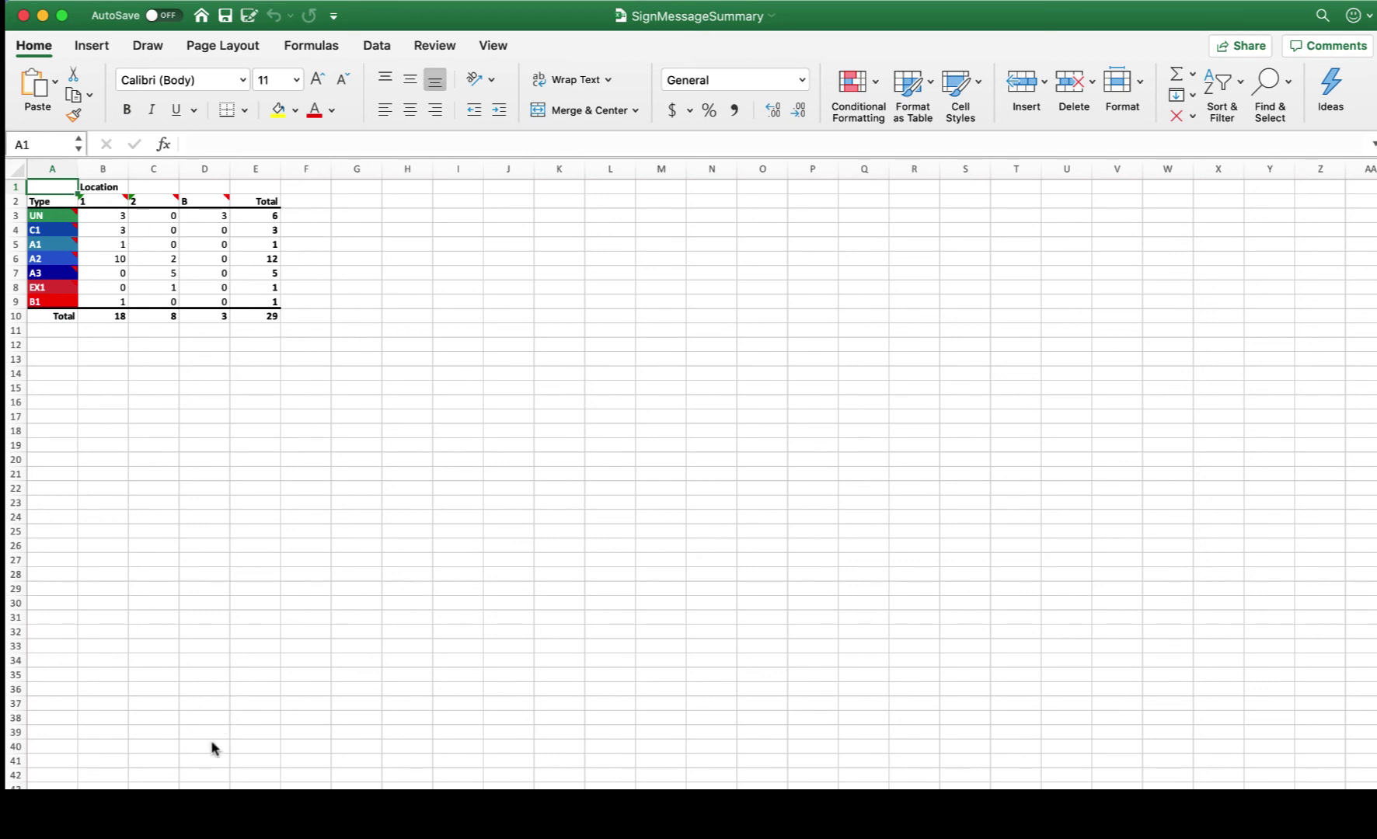
key("ctrl+Page_Down")
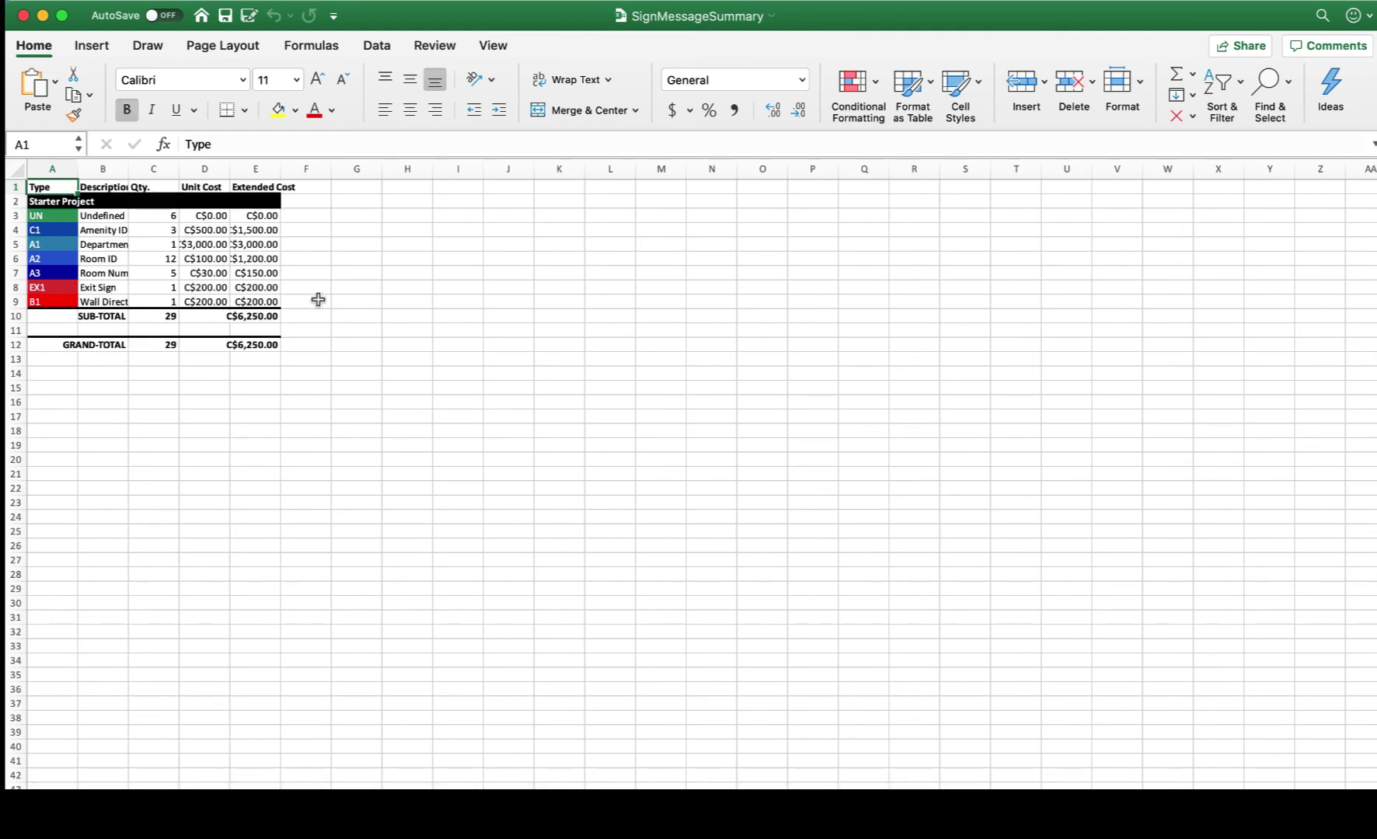
Fit the Extended Cost column to its contents and display the sheet listing each sign's message details
left_click_drag(231, 165, 232, 166)
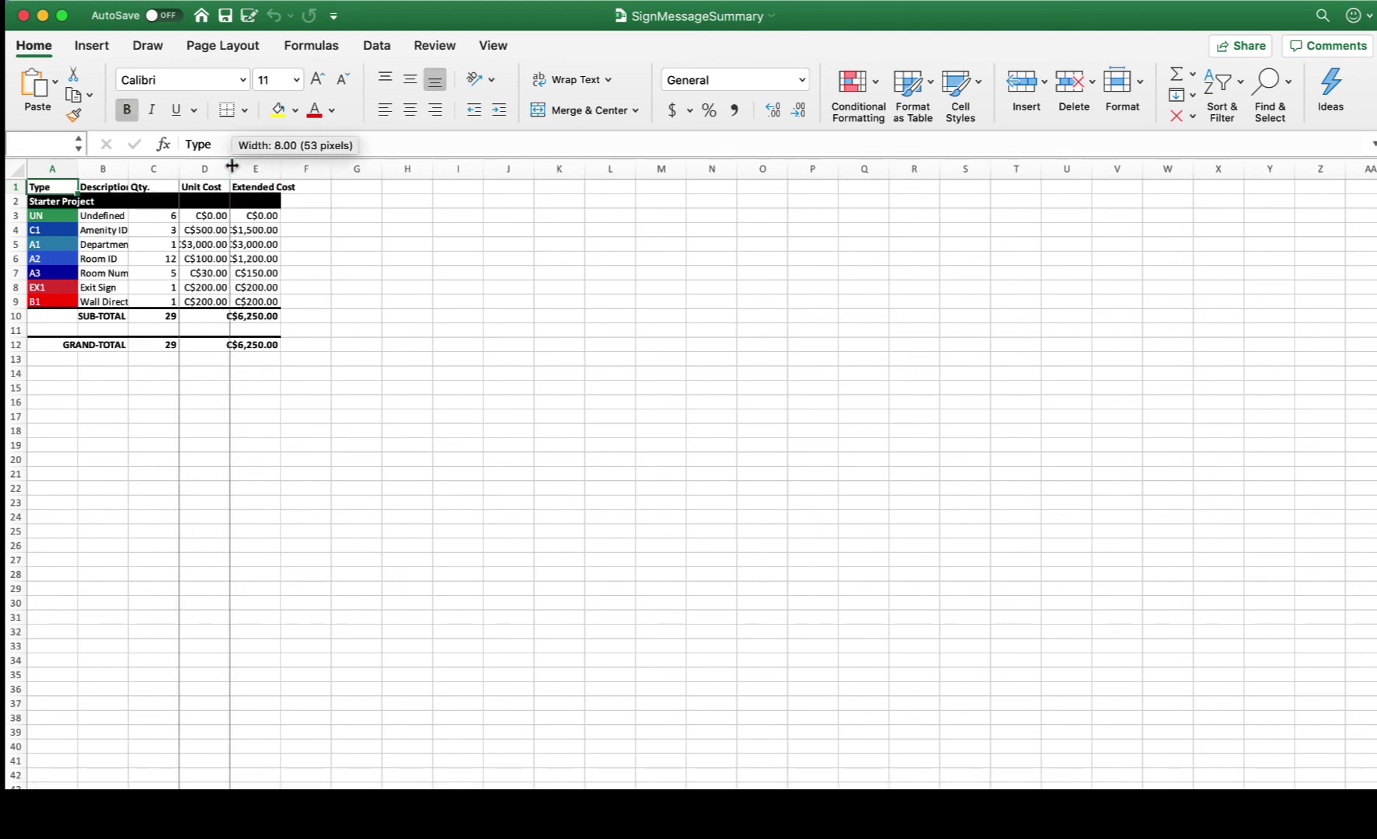
double_click(279, 166)
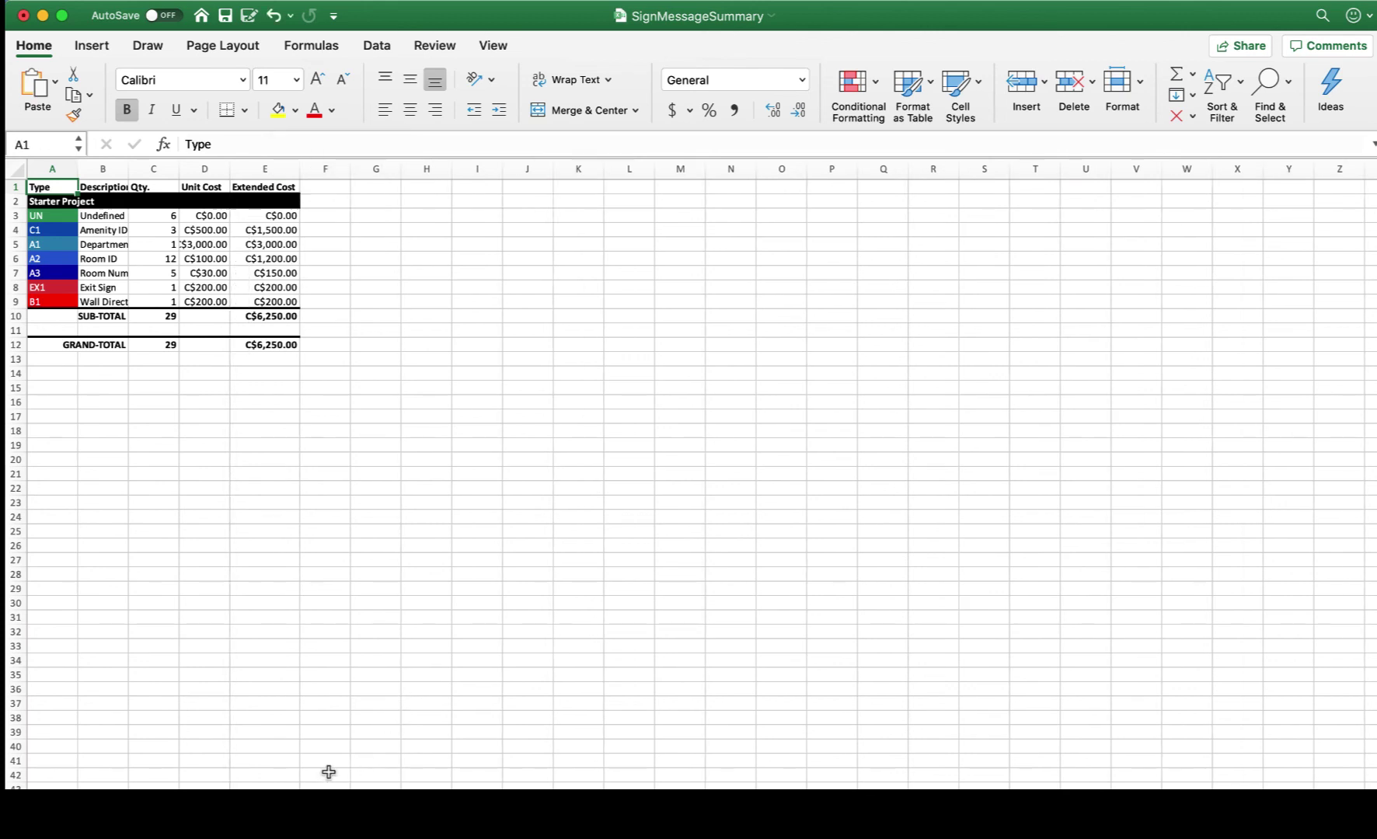
key("ctrl+Page_Up")
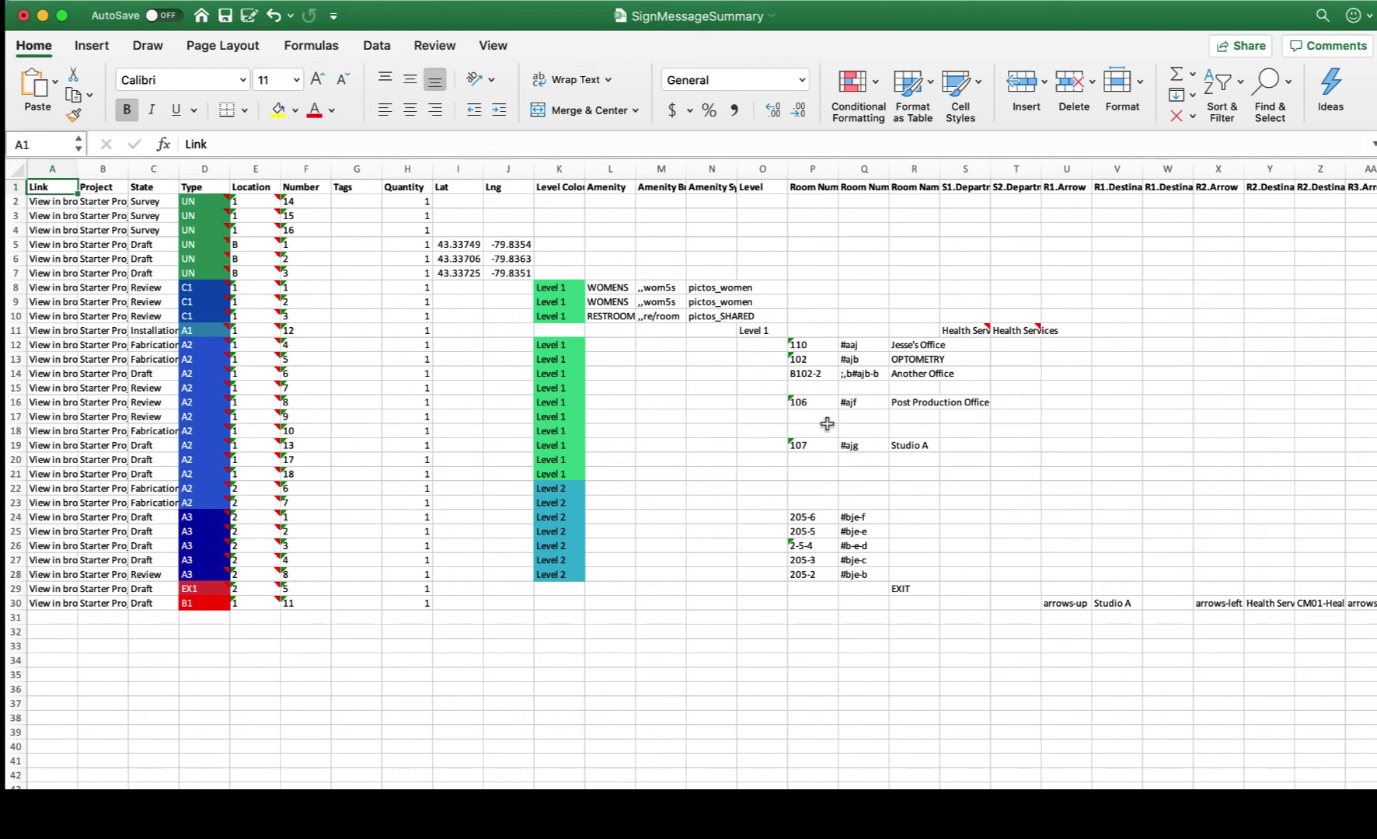
Review the message details sheet across its columns, and the sheet grouping signs by type from Undefined to Wall Directional
scroll(826, 423, "right", 10)
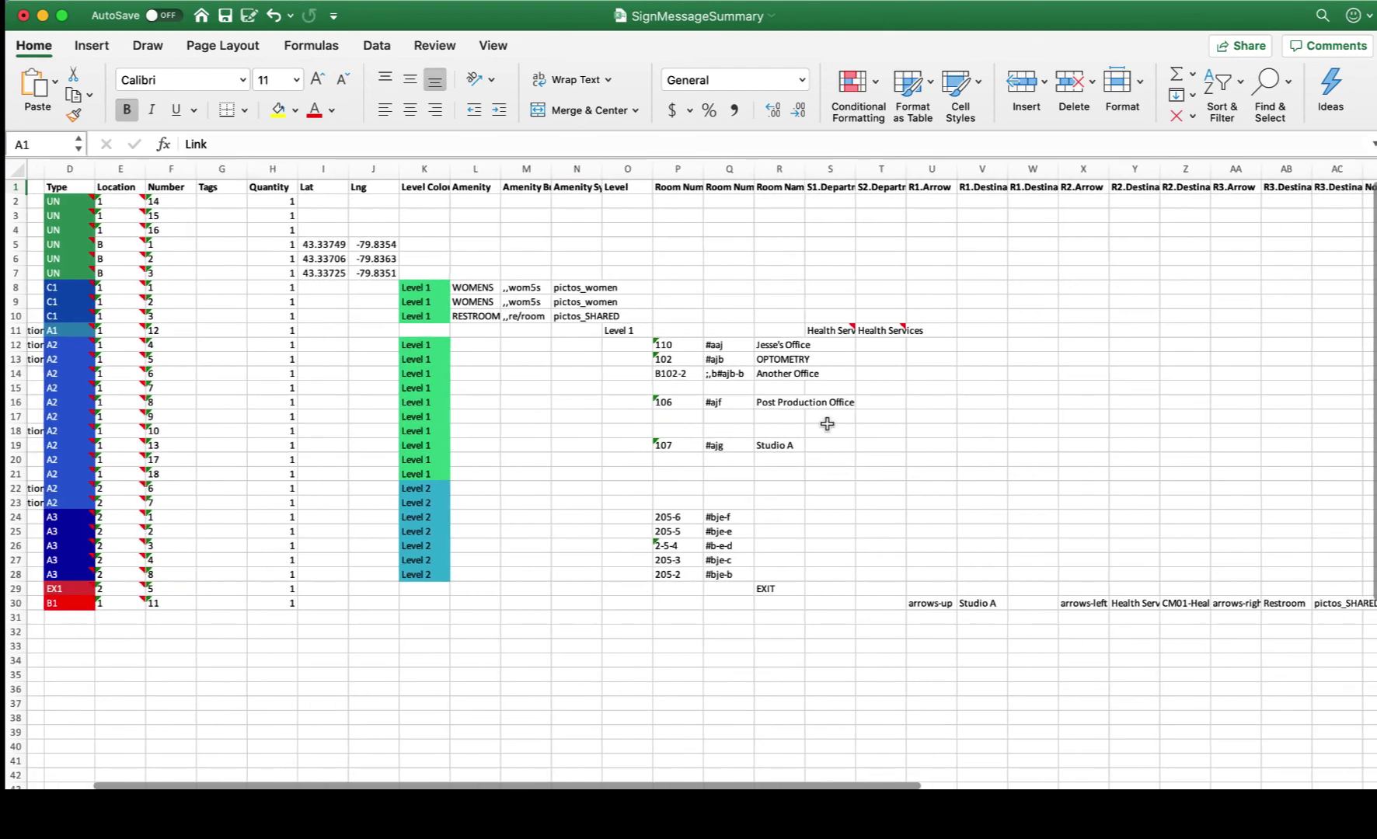
scroll(827, 423, "left", 10)
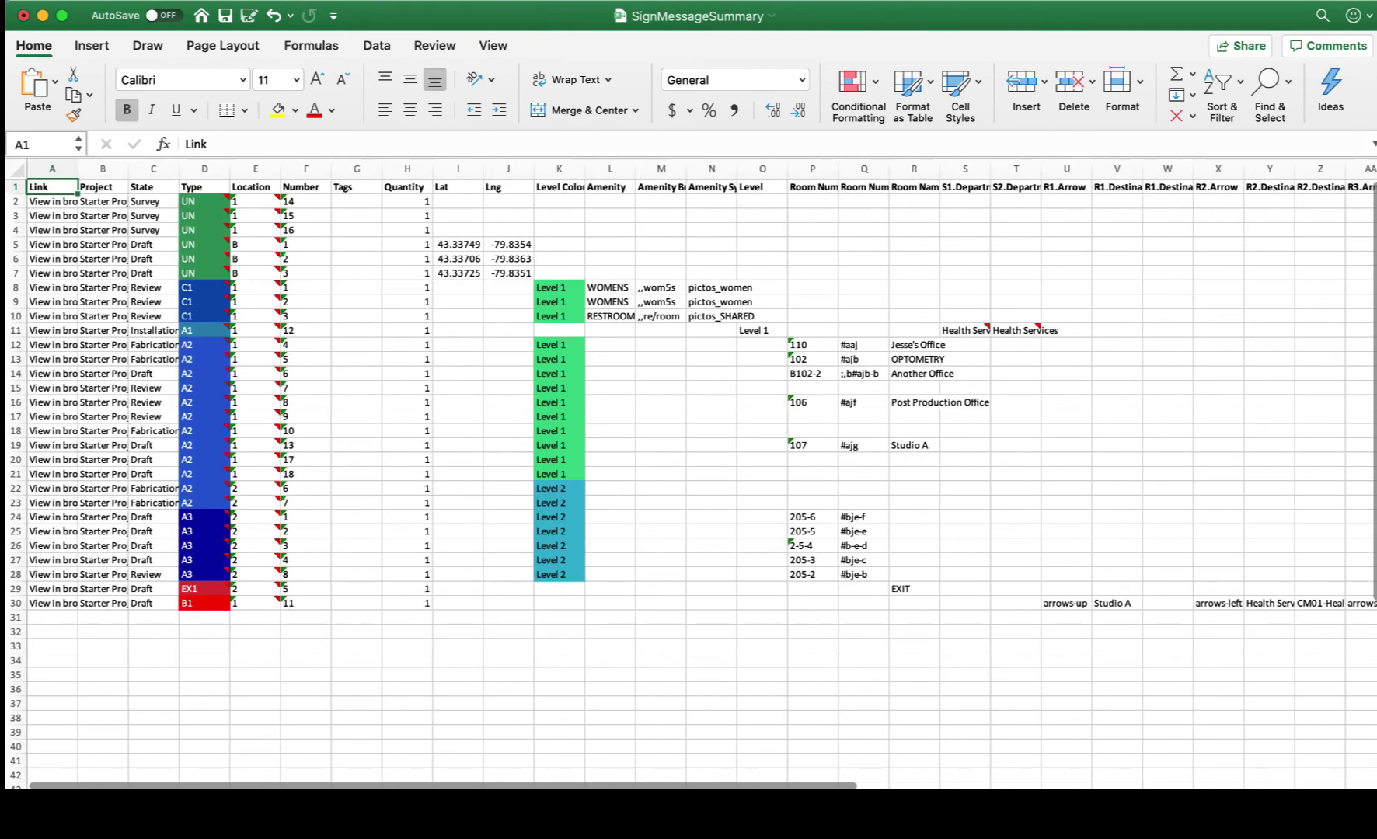
key("ctrl+Page_Down")
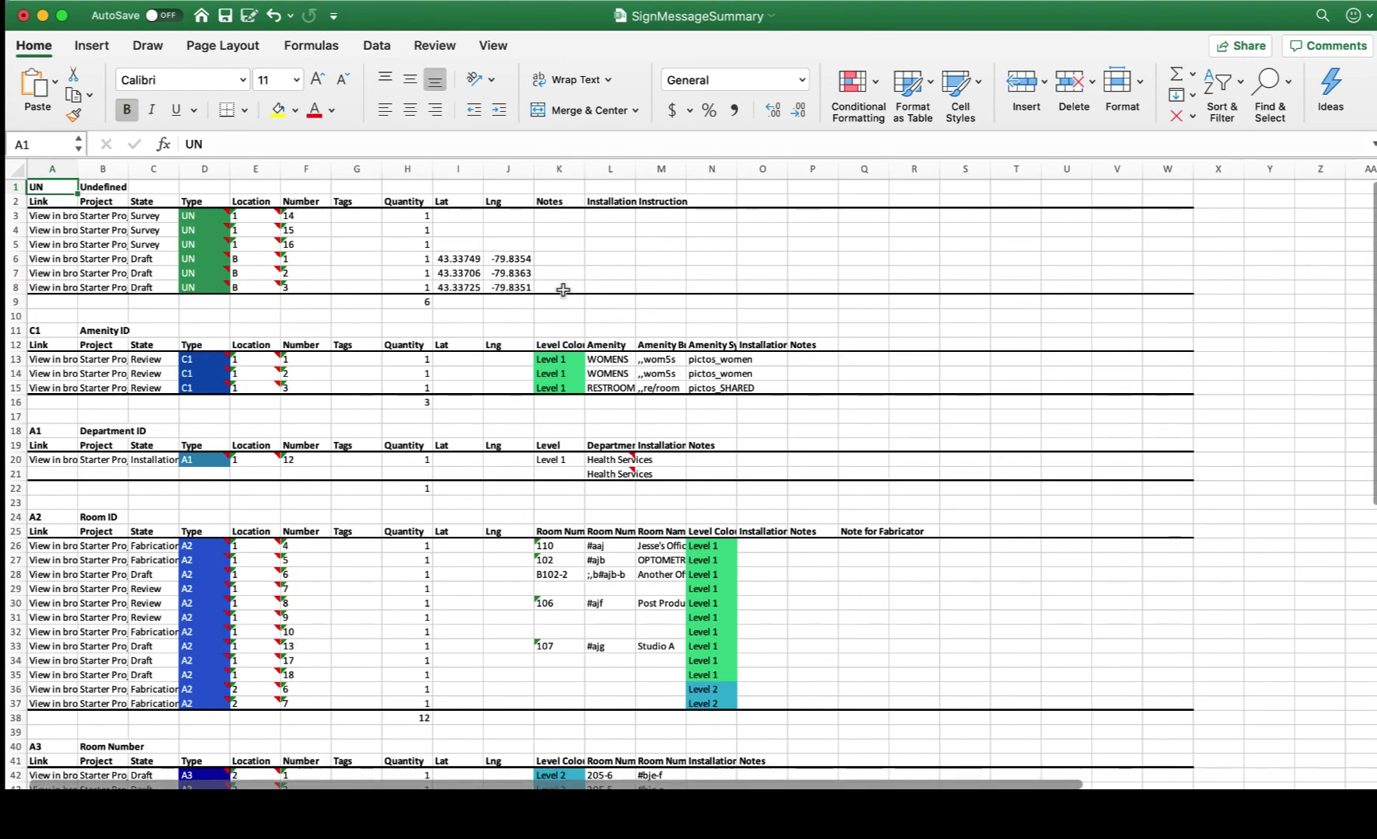
scroll(597, 359, "down", 6)
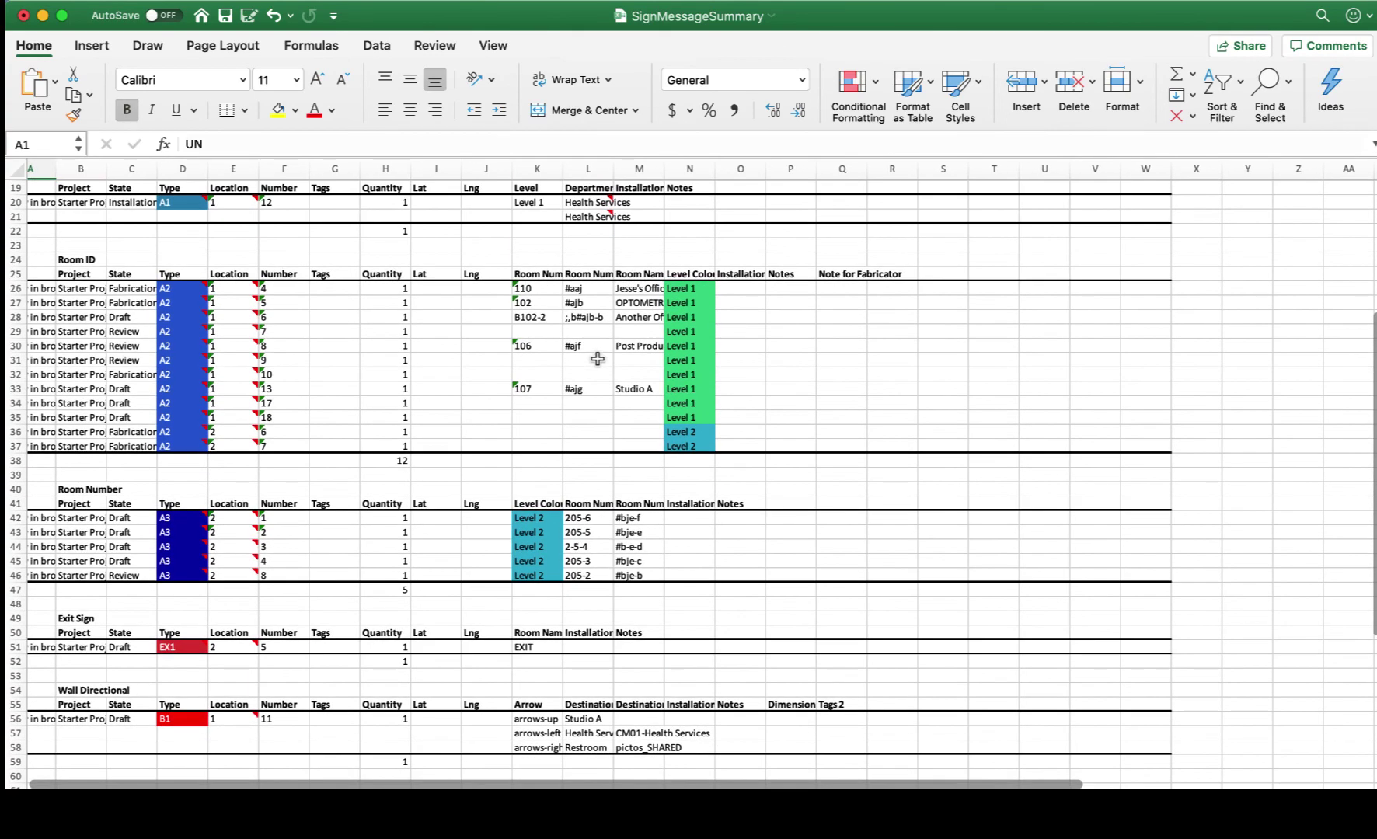
scroll(596, 358, "down", 6)
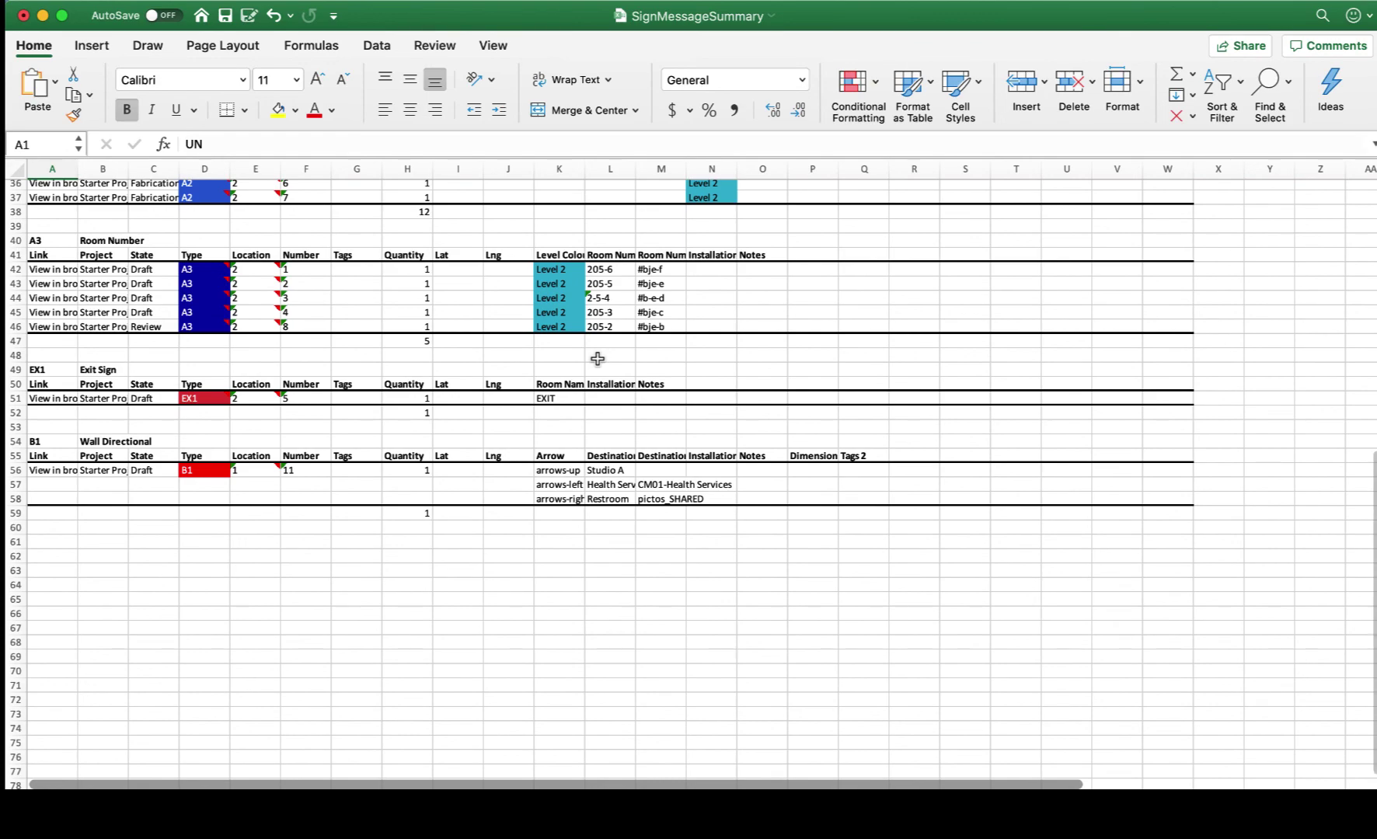
scroll(597, 359, "up", 12)
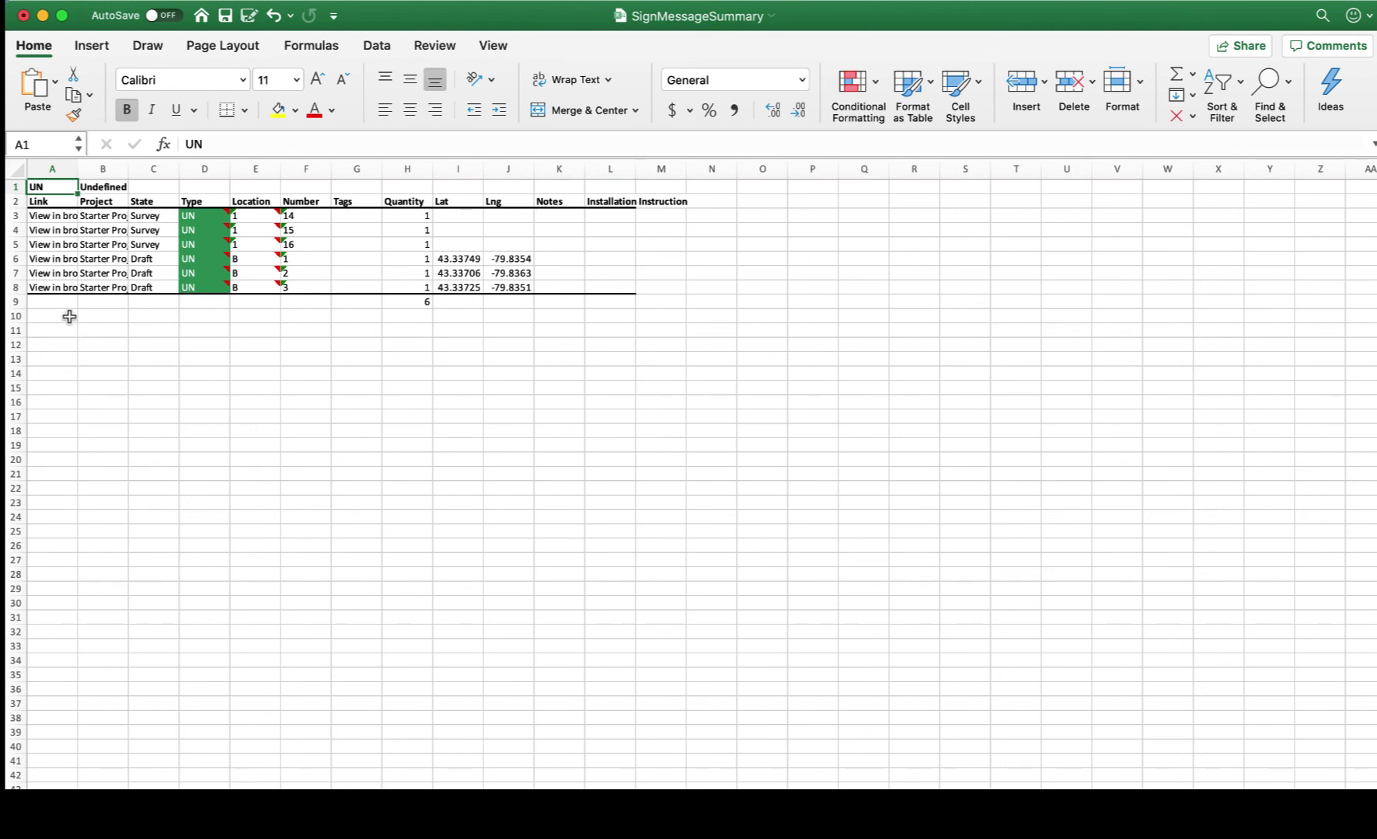
From the sheet of only Undefined signs, open the browser link for Burlington sign 3, view its details in SignAgent, and return to Excel
left_click(37, 291)
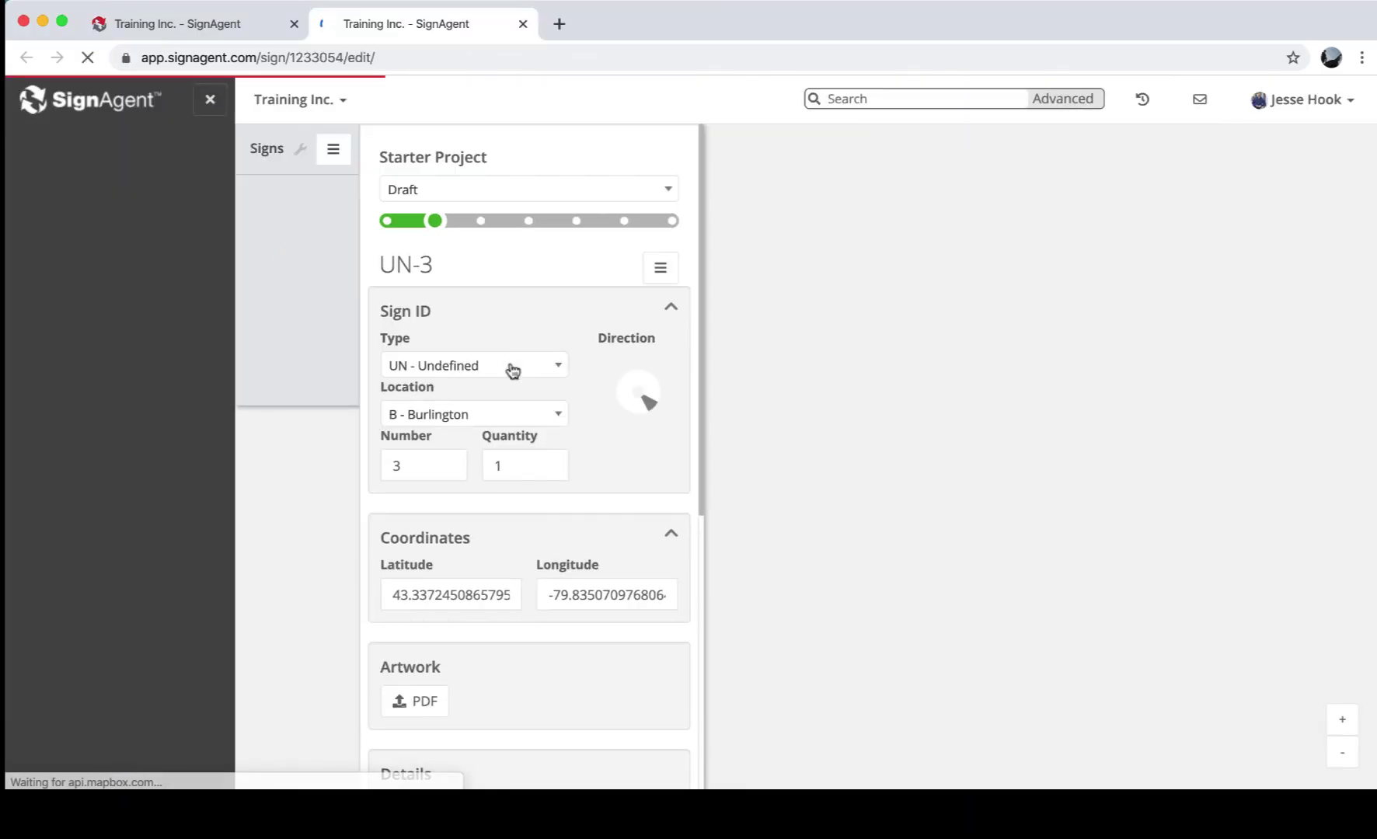
scroll(561, 467, "down", 5)
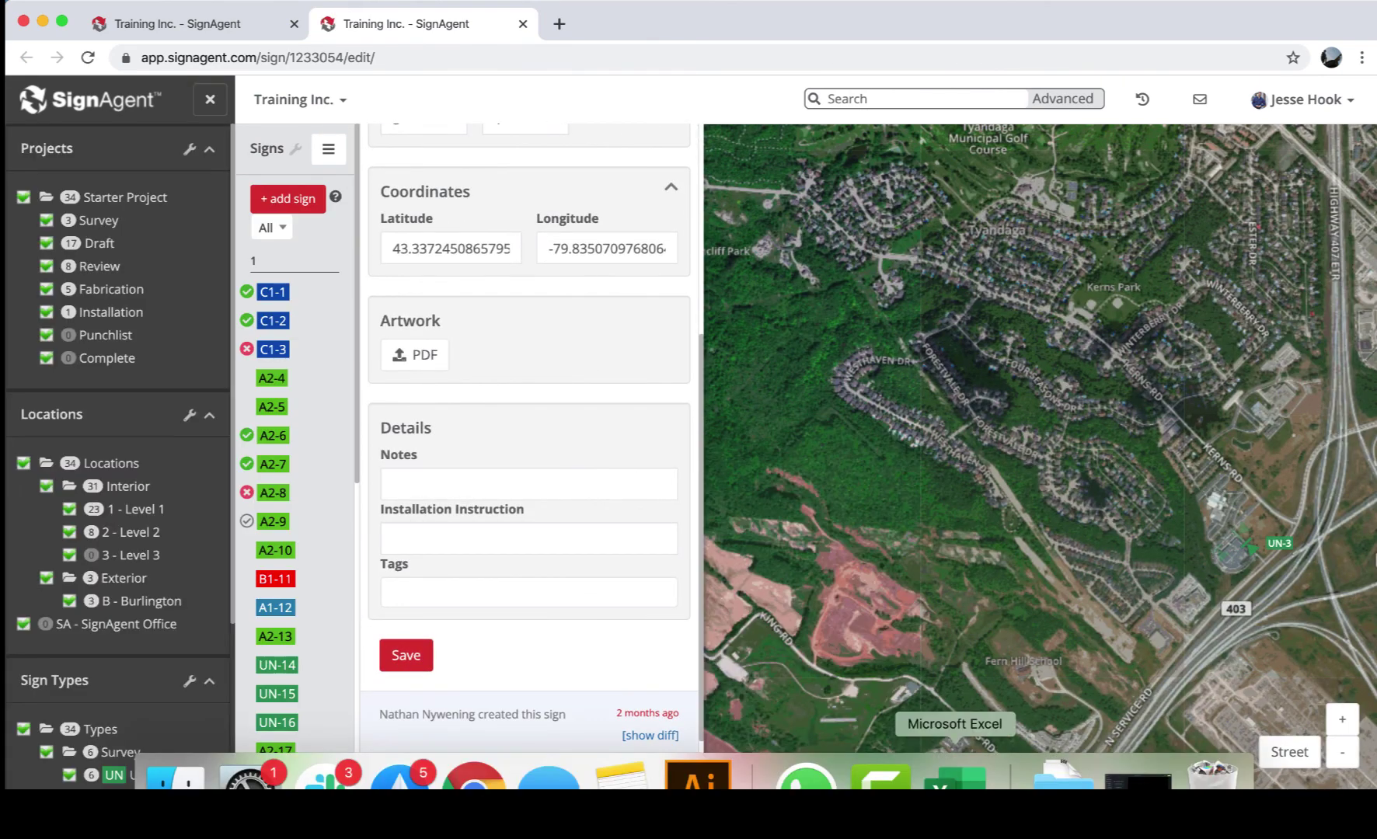
left_click(954, 780)
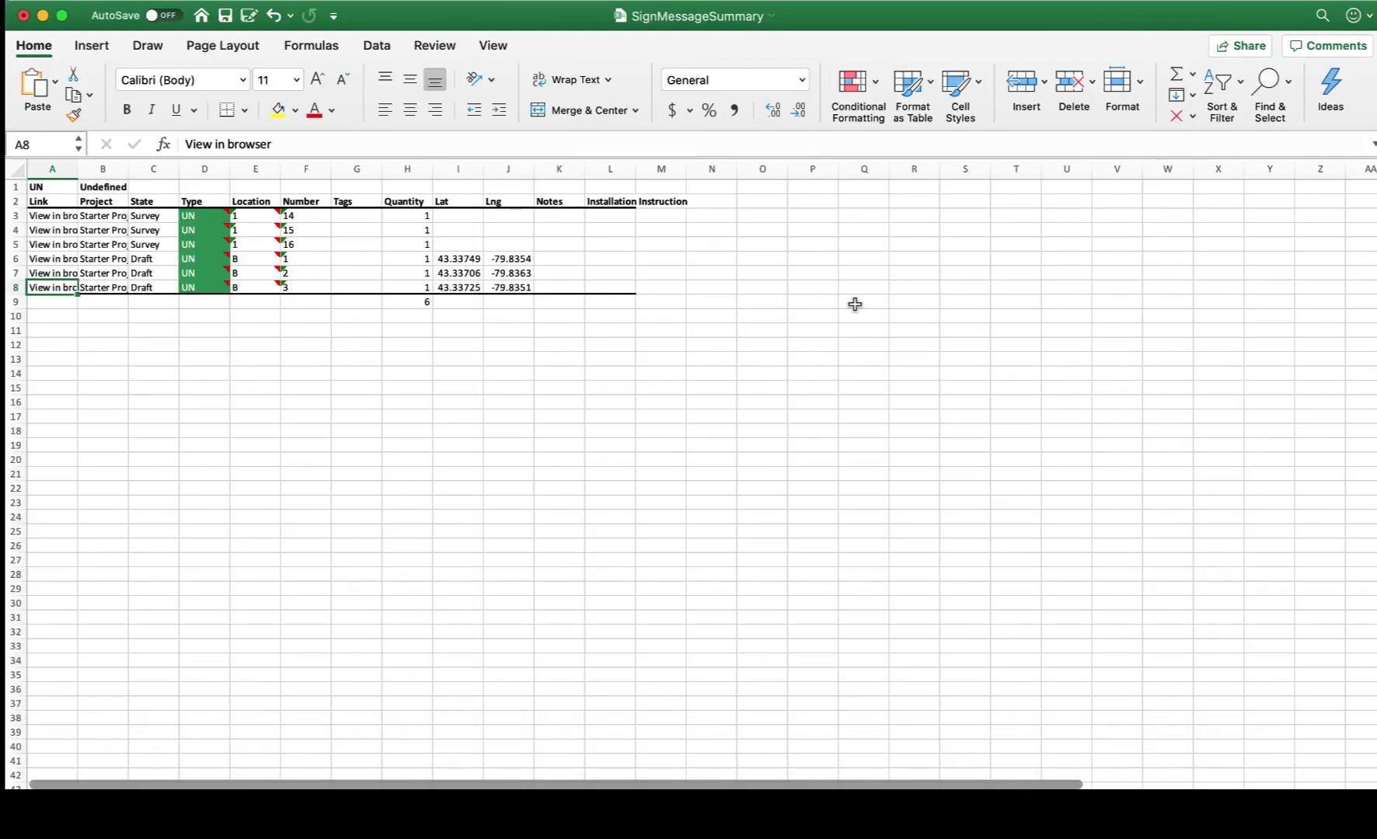
Switch to SignAgent in Chrome and open the Feedback message form from the account options
mouse_move(398, 783)
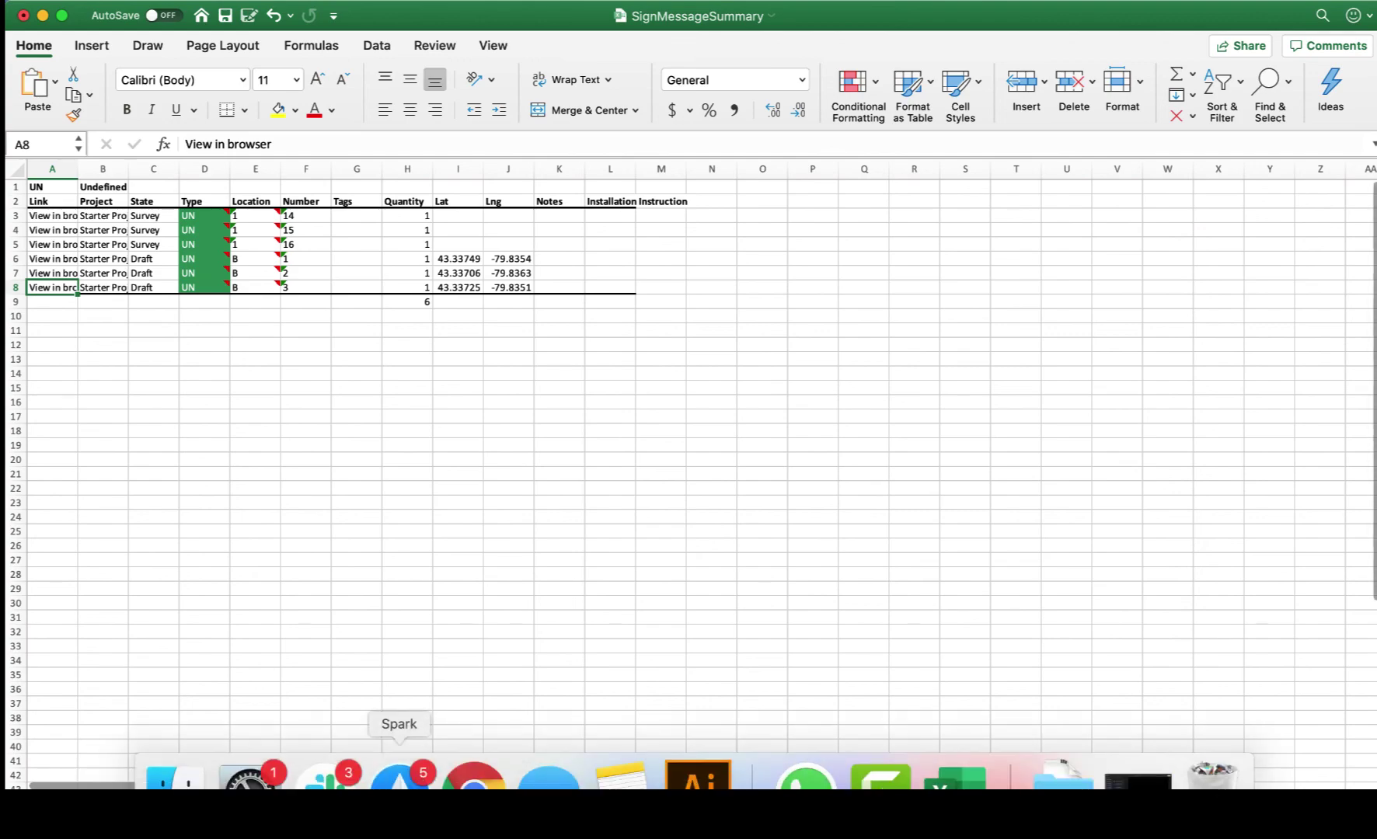
left_click(474, 781)
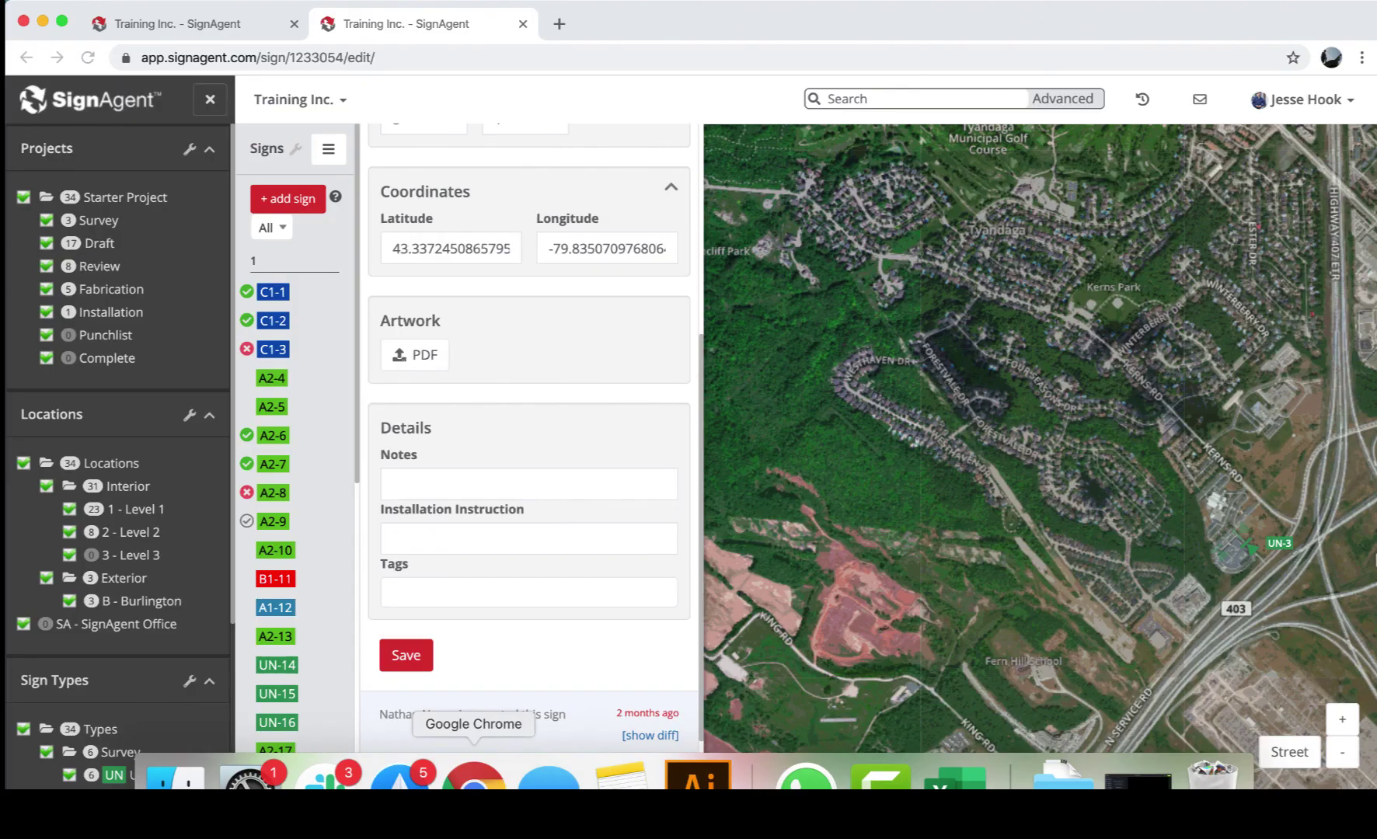
left_click(1299, 106)
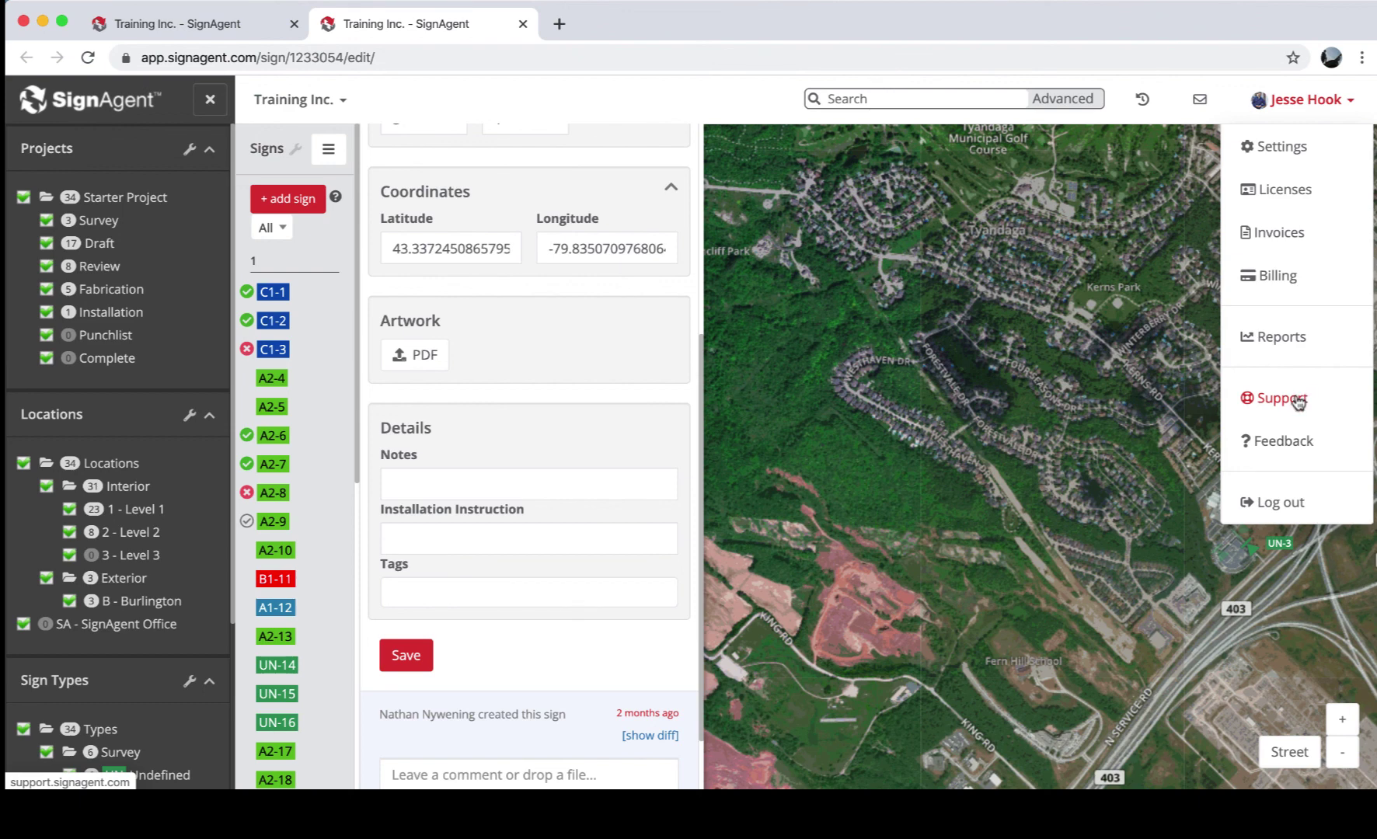
left_click(1281, 440)
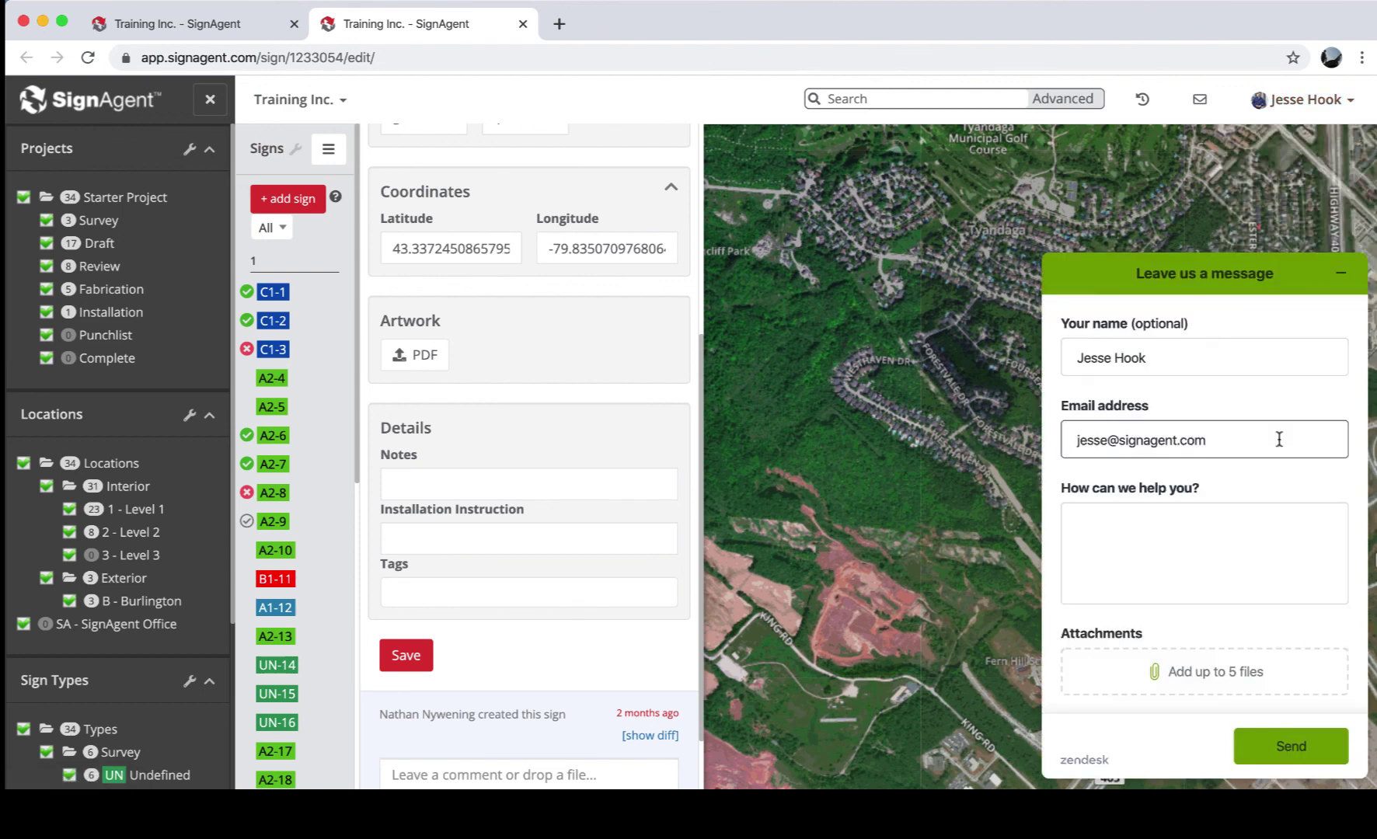